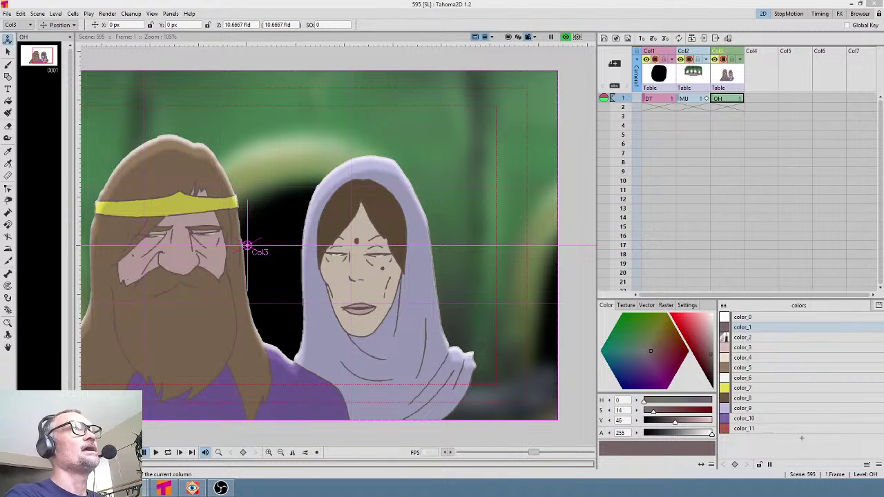
- Switch to the browser, view the VirtuCamera test post linked in the YouTube comment e-mail, and return to the Tahoma2D scene
key("alt+Tab")
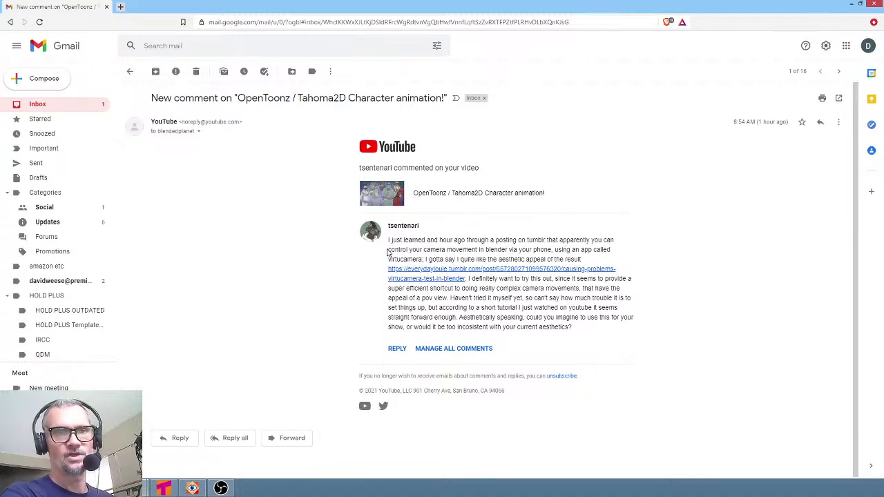
left_click(515, 271)
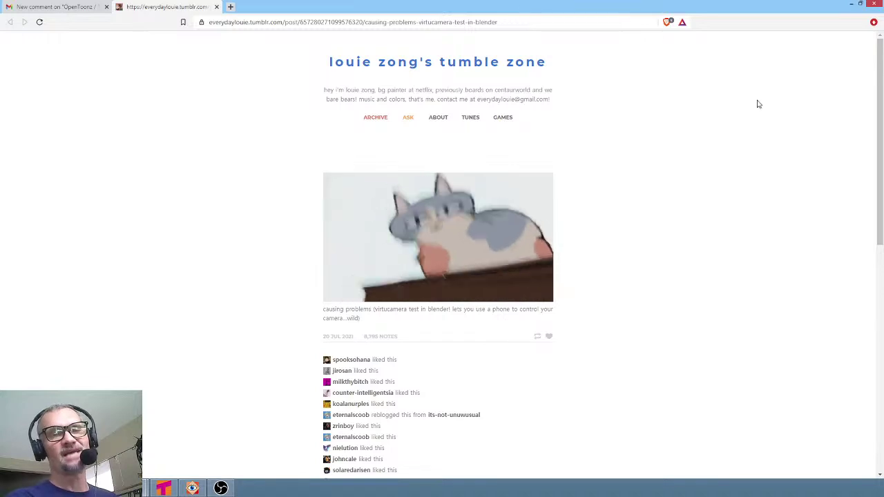
left_click(875, 5)
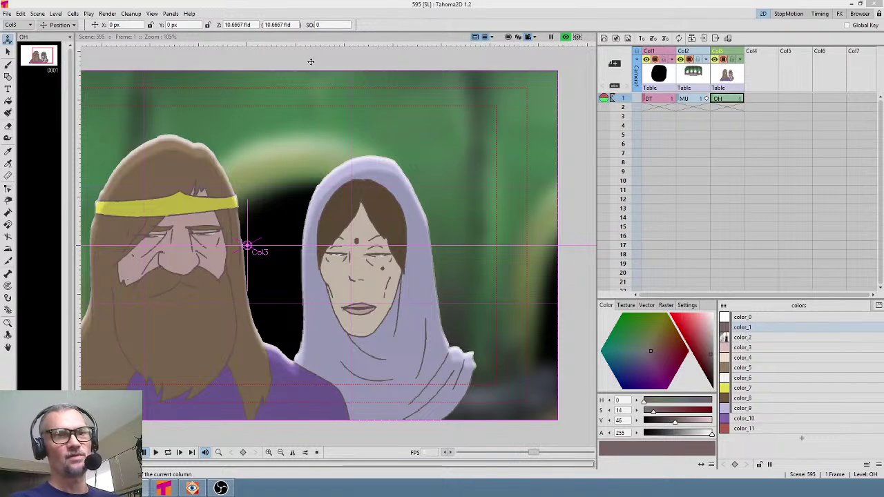
- Frame the whole camera area, select the MU background column, and review the scene's effect nodes in the Fx Schematic
scroll(370, 185, "down", 3)
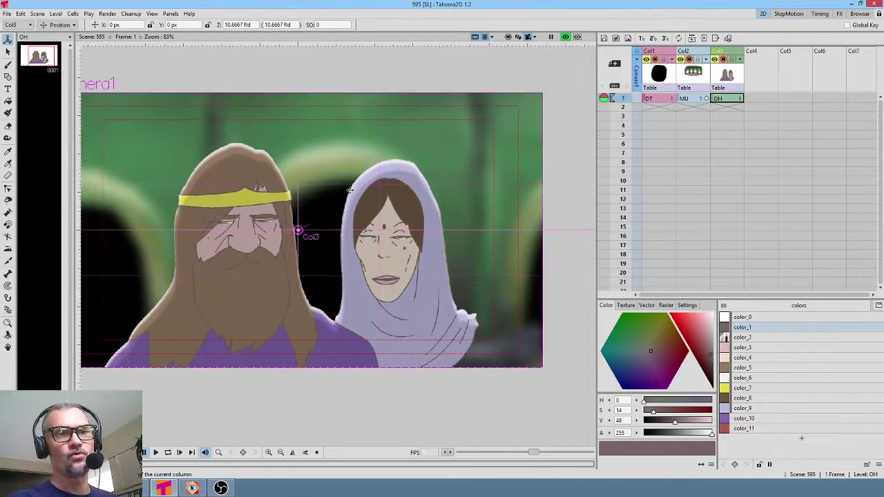
left_click_drag(370, 185, 374, 192)
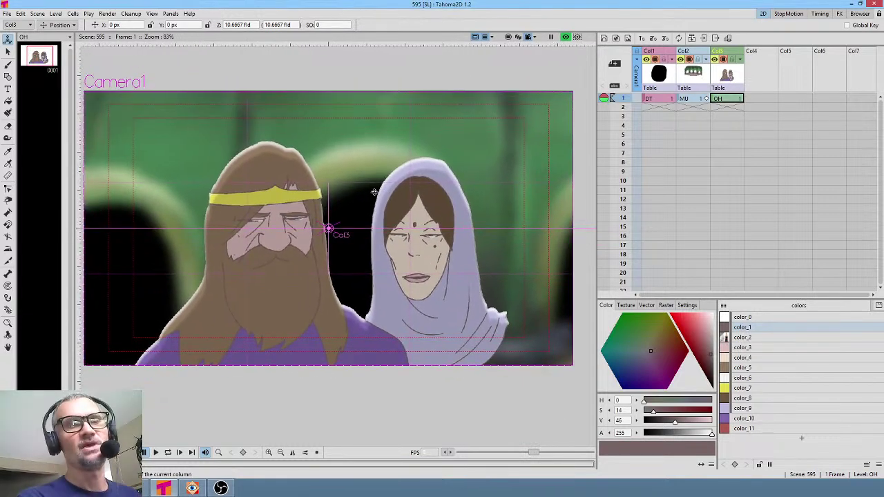
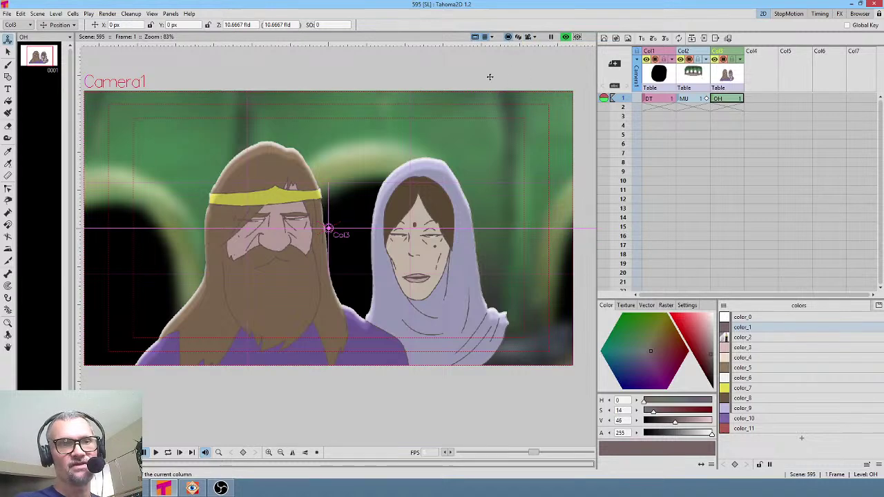
scroll(390, 228, "down", 2)
scroll(389, 228, "up", 1)
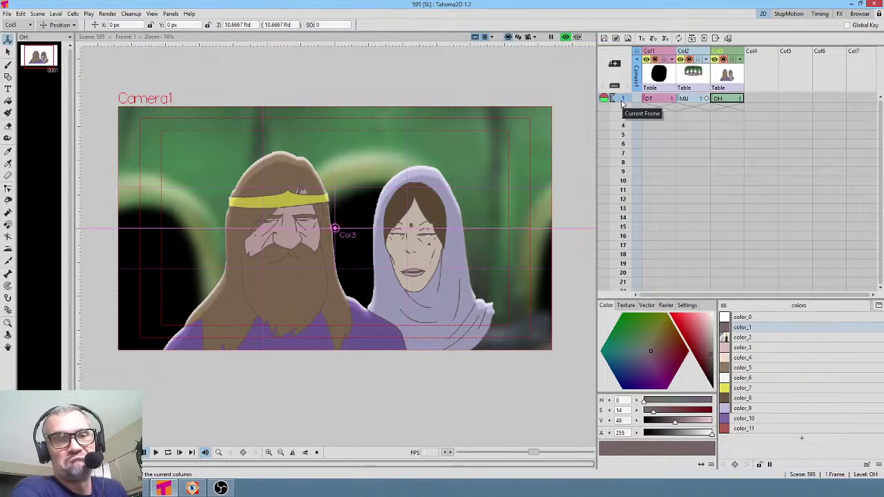
left_click(688, 83)
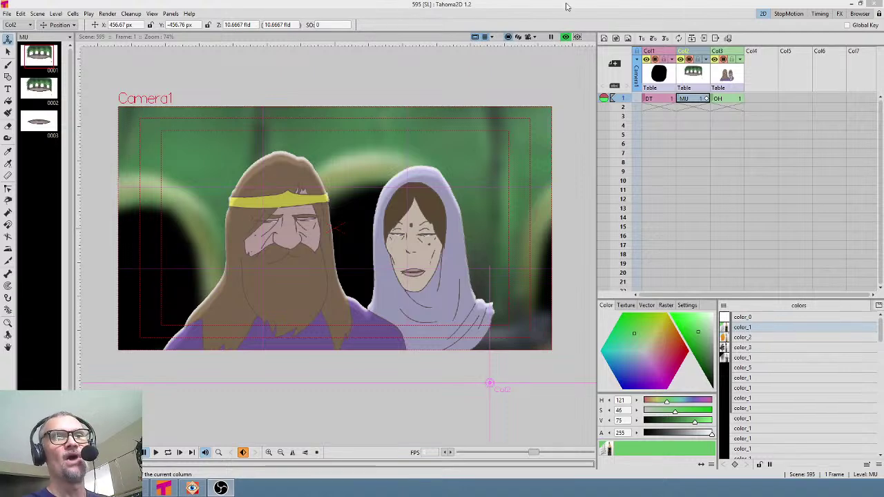
left_click(522, 8)
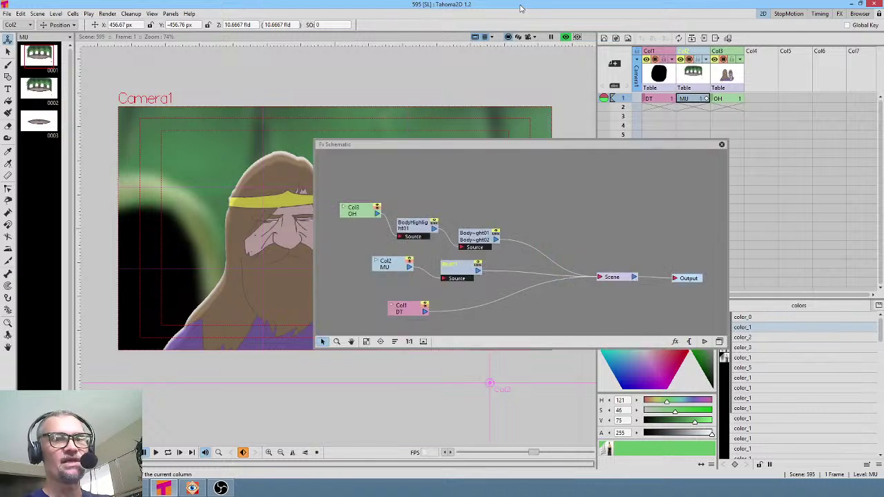
left_click(500, 349)
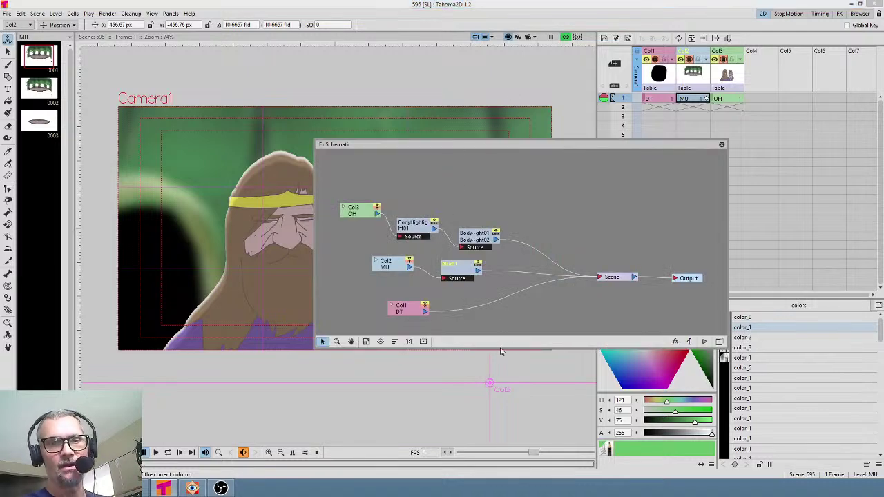
left_click(722, 145)
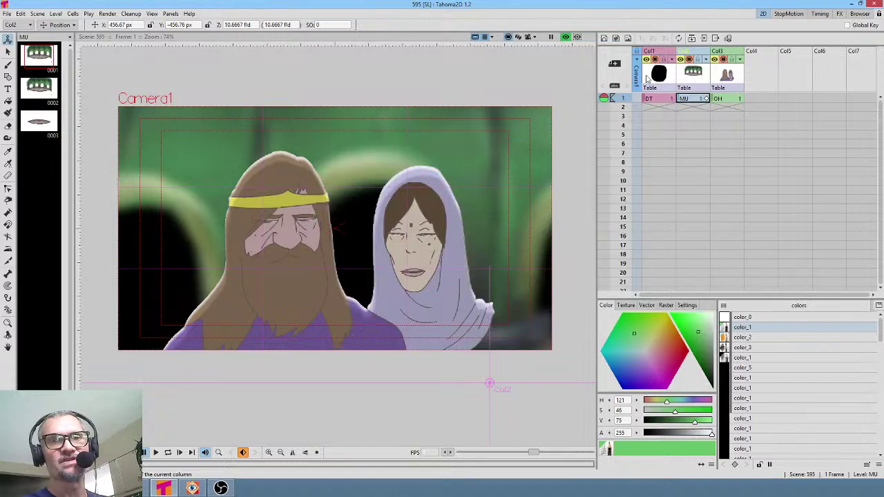
- Compare the characters and background without and with their effects by switching the viewer preview off and back on
left_click(566, 38)
scroll(367, 181, "up", 4)
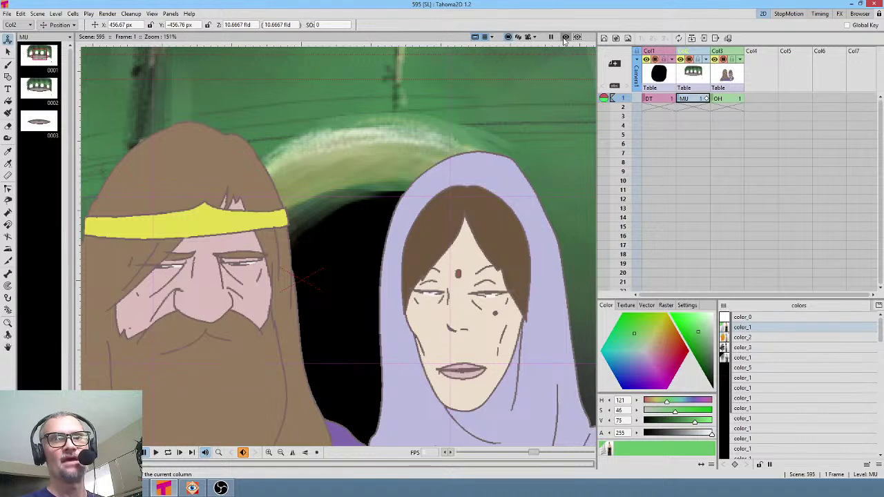
left_click(566, 38)
scroll(375, 239, "down", 3)
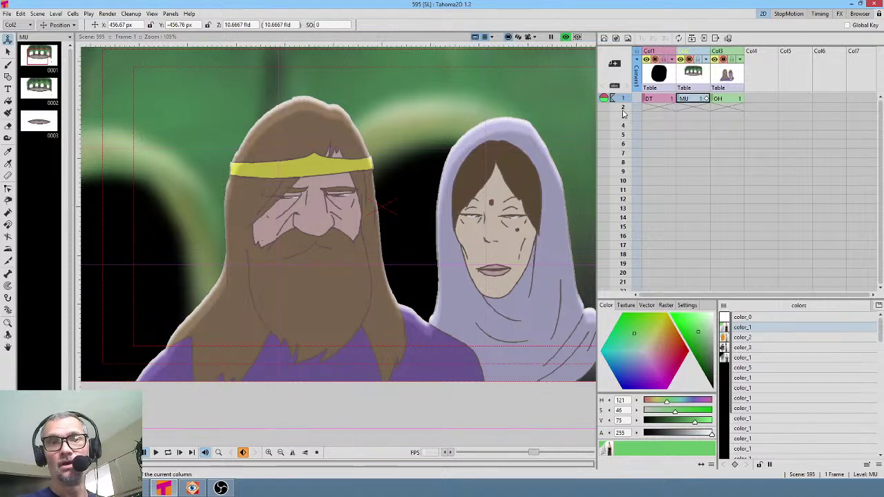
- Collapse the DT and MU background columns into a single sub-scene
left_click(658, 78)
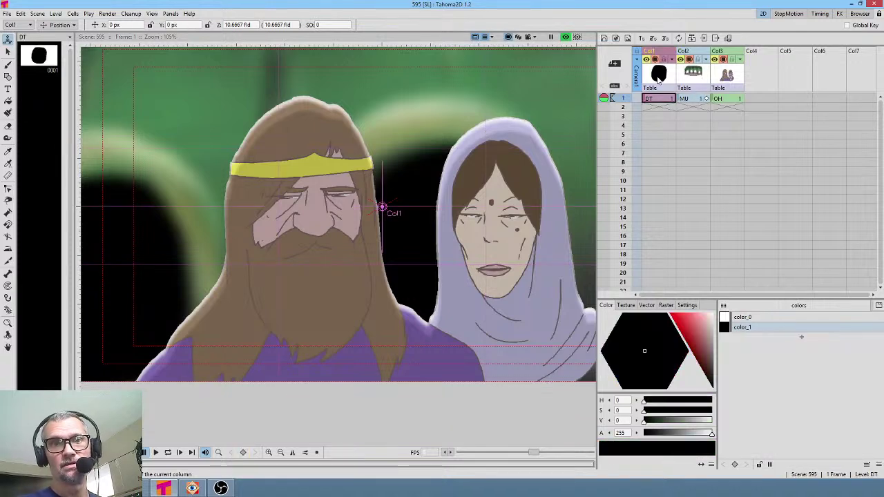
left_click(695, 79)
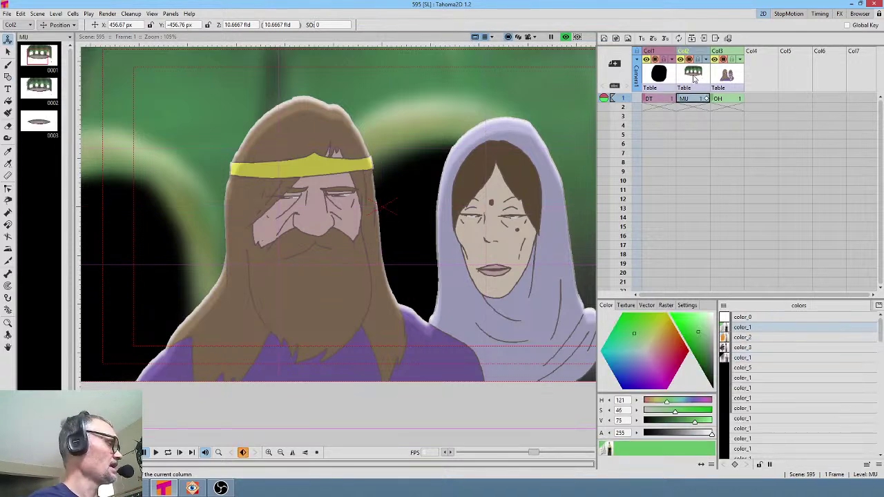
key("ctrl+shift+c")
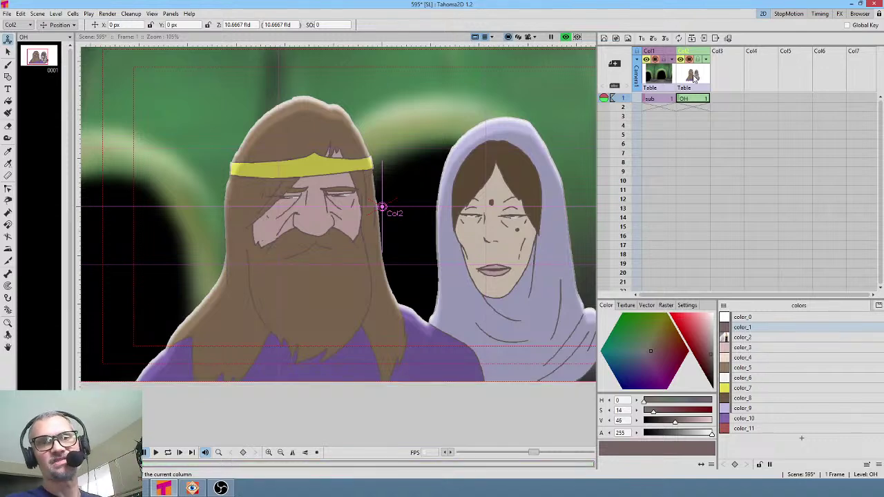
- Open the collapsed background sub-scene and display its frame 1
left_click(659, 76)
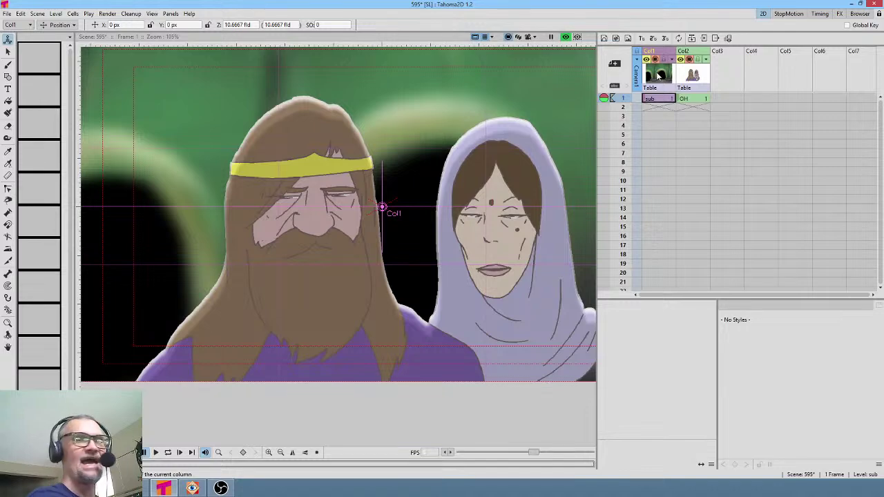
key("shift+s")
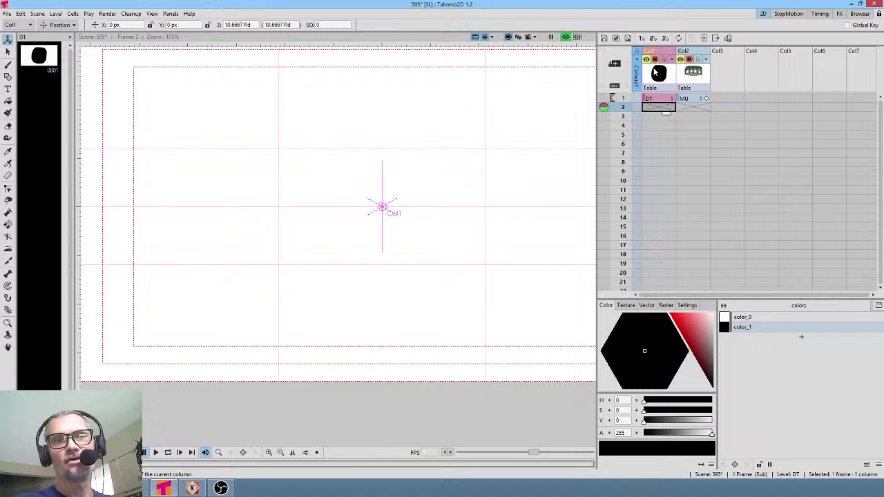
left_click(660, 99)
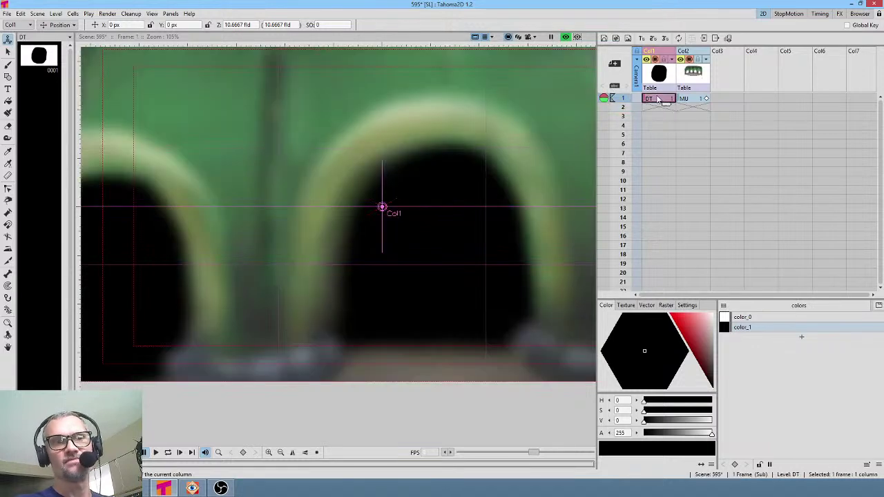
- Move the MU column and Blur nodes higher in the sub-scene's Fx Schematic, and return to the main scene
key("ctrl+f")
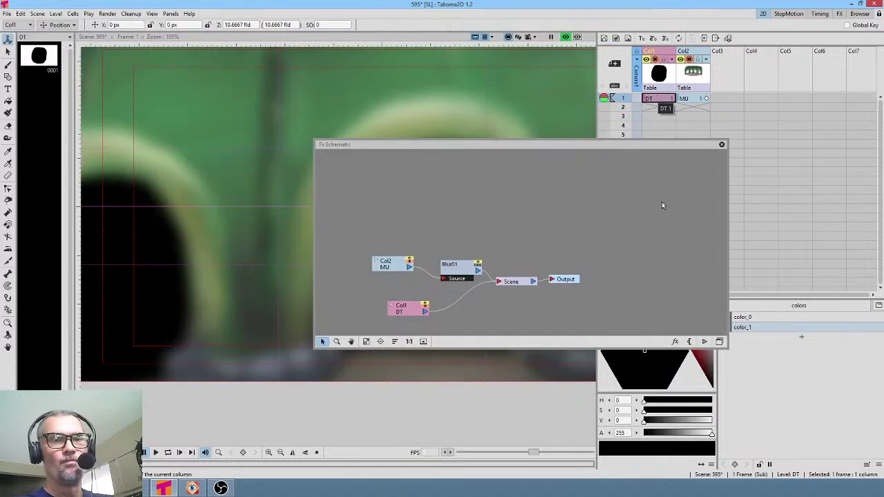
left_click_drag(400, 267, 389, 208)
left_click(469, 263)
left_click_drag(469, 263, 471, 230)
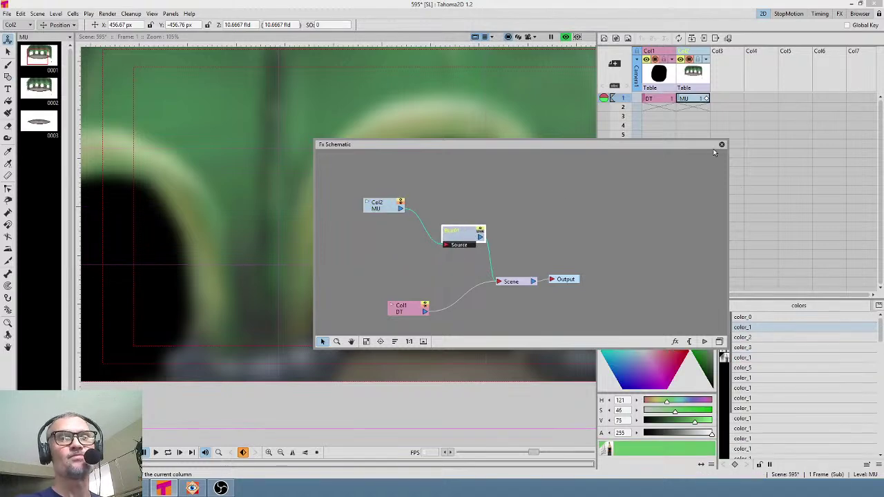
left_click(722, 146)
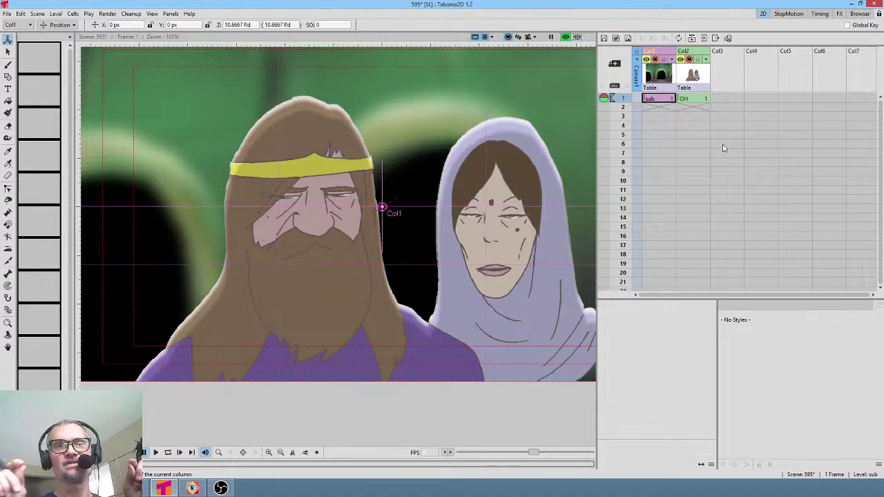
left_click(699, 100)
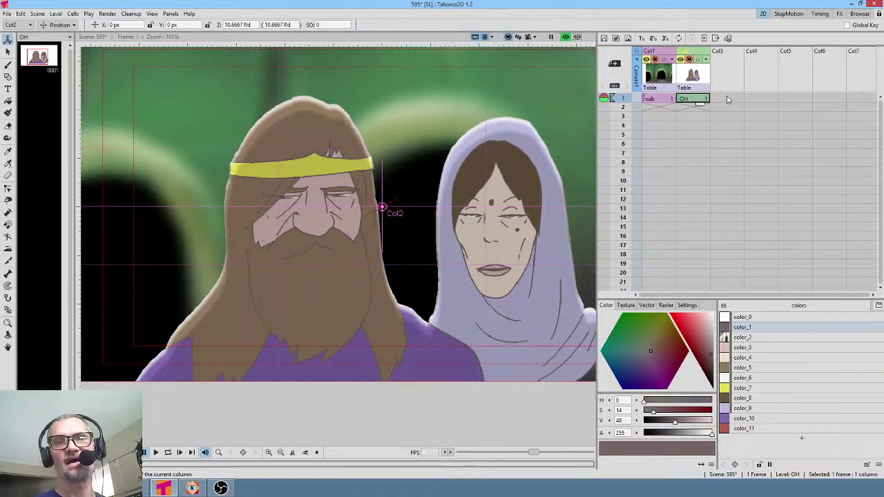
left_click(728, 100)
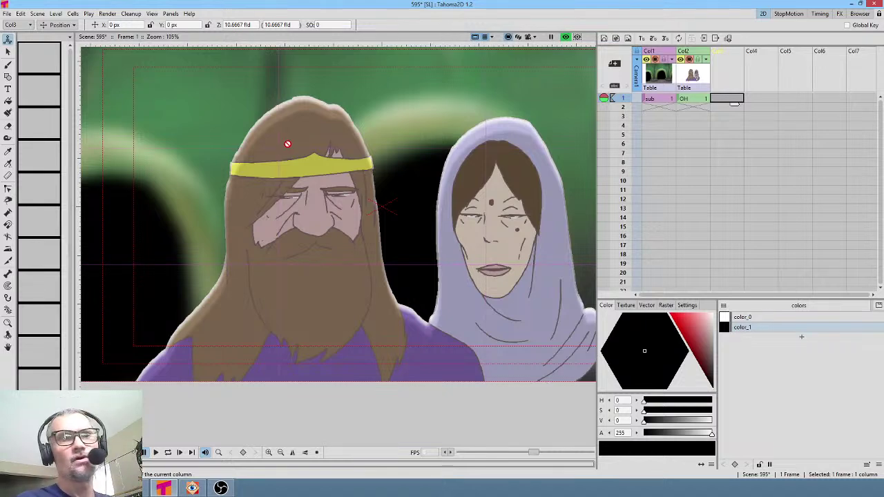
scroll(388, 115, "down", 1)
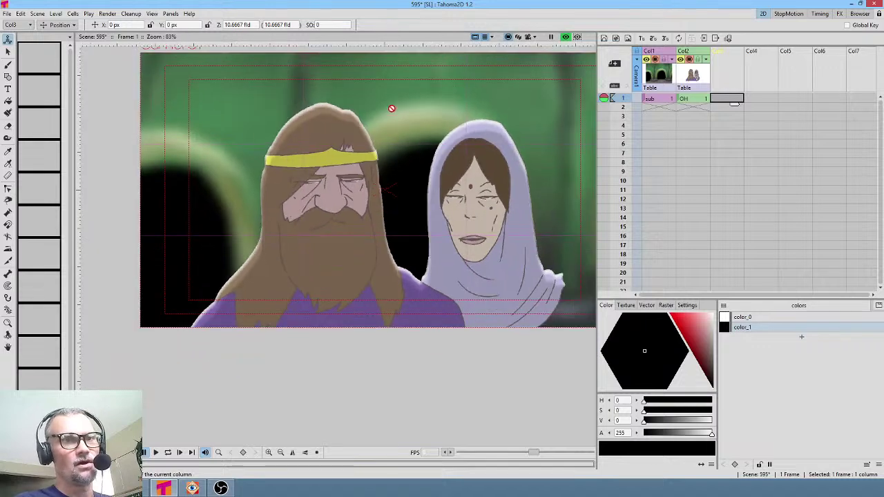
left_click_drag(448, 138, 398, 166)
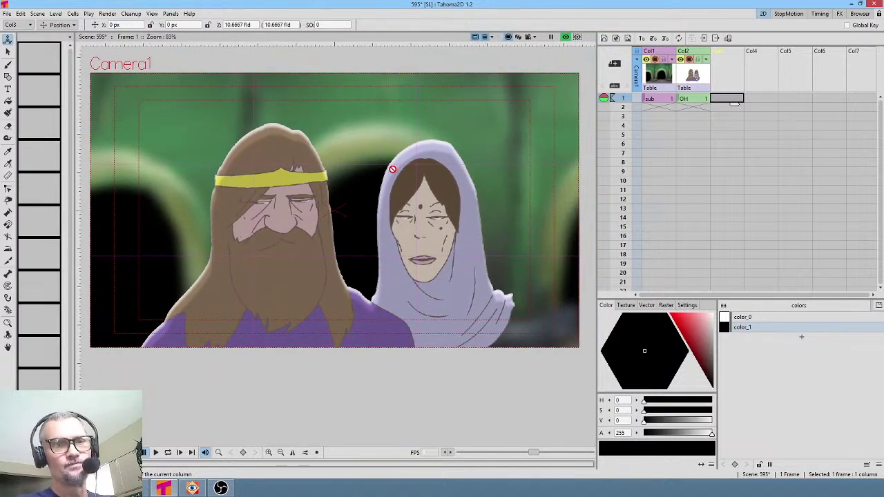
- Shift the OH characters right to about X 257 px, Y 33 px on frame 1, and turn off the viewer preview
left_click(685, 101)
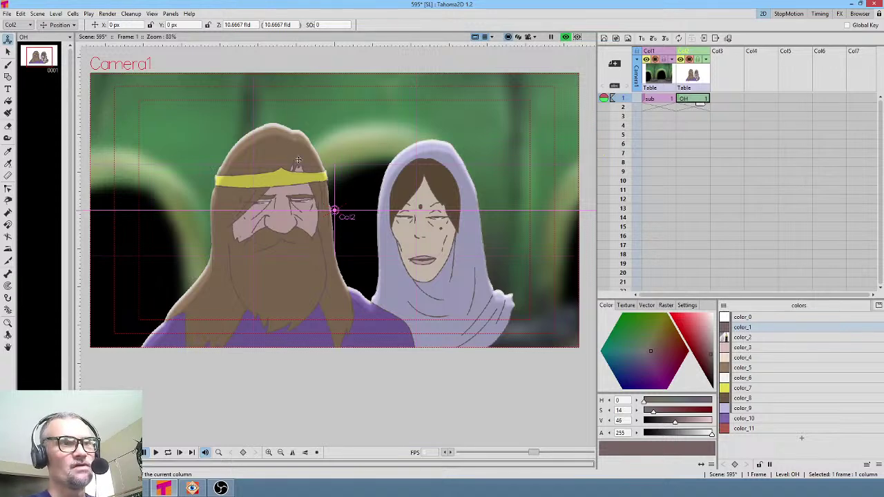
left_click_drag(291, 201, 376, 182)
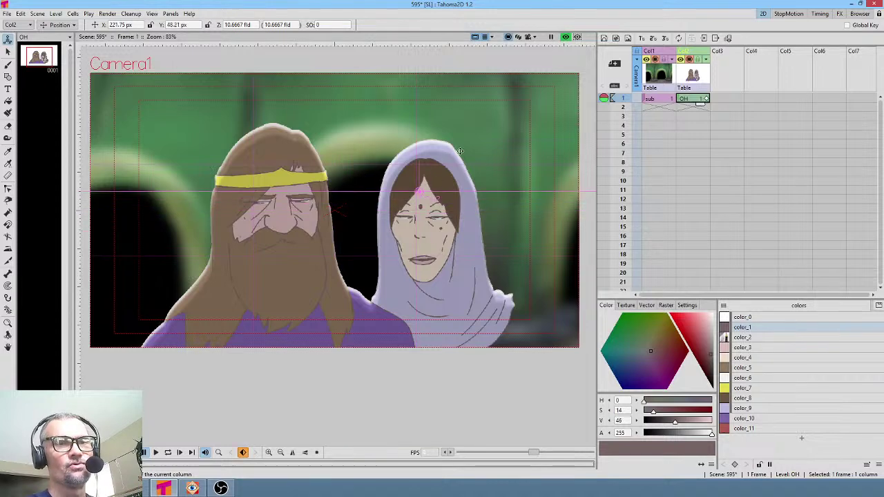
left_click(565, 37)
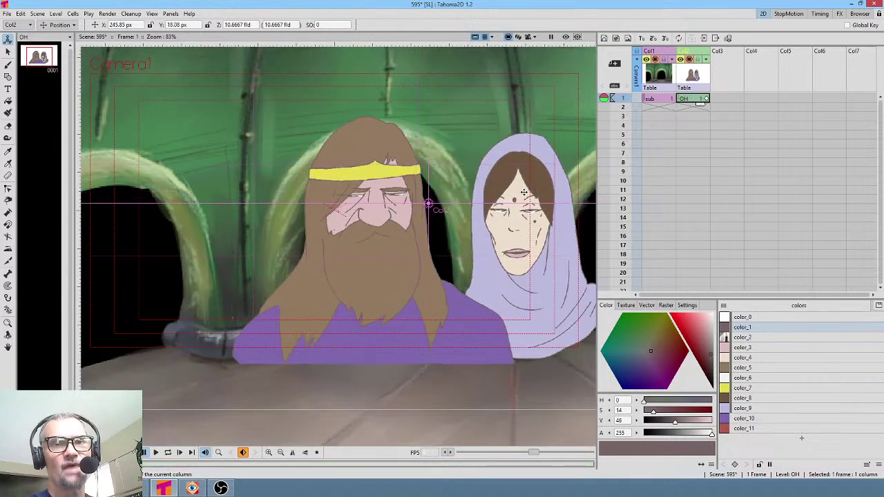
- Extend the OH column to frame 9 and key the characters back toward the left at frame 6
left_click_drag(699, 105, 704, 175)
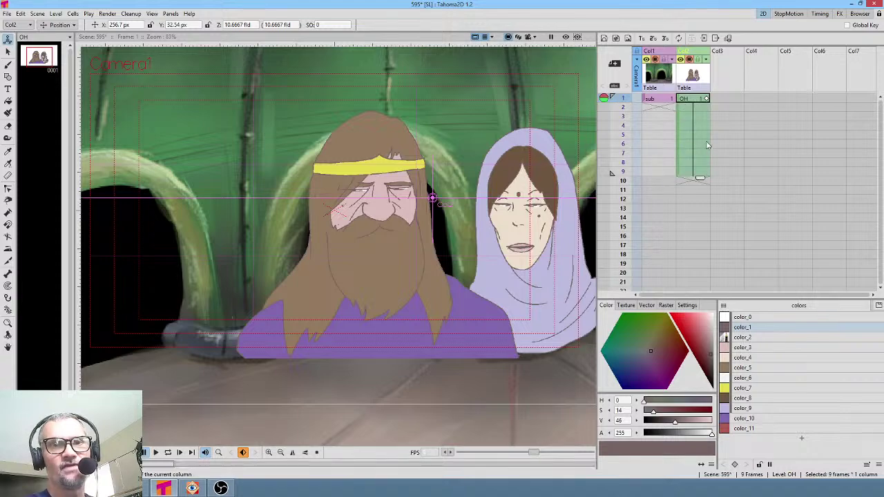
left_click(694, 144)
left_click_drag(530, 231, 413, 226)
mouse_move(622, 101)
left_mouse_down()
mouse_move(621, 147)
mouse_move(617, 110)
mouse_move(613, 121)
mouse_move(622, 98)
left_mouse_up()
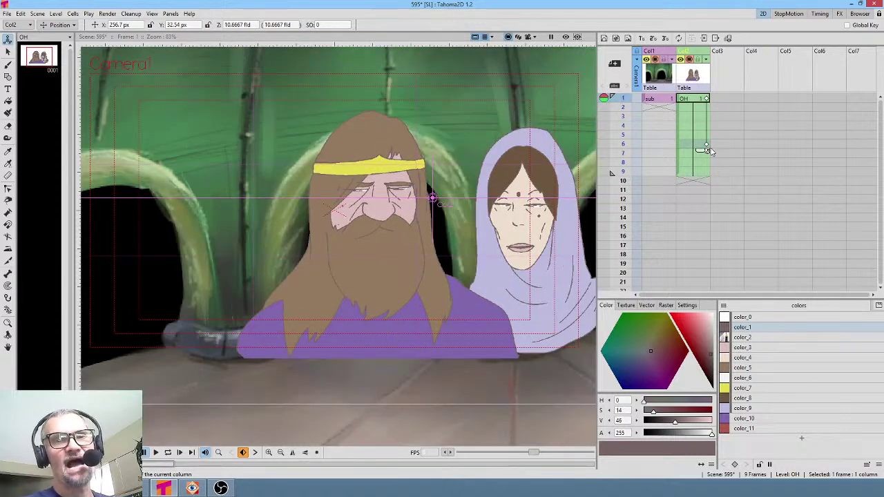
- Delete the OH column's position keys at frames 1 and 6
left_click(705, 145)
left_click_drag(707, 147, 706, 100)
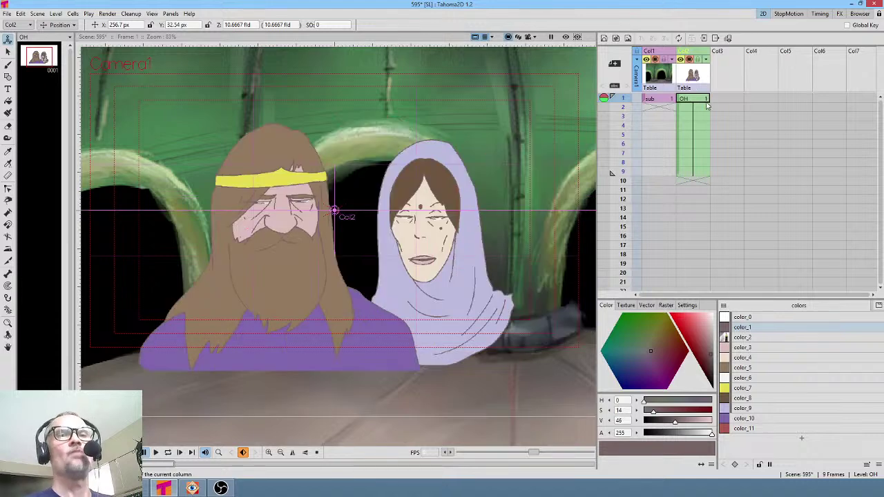
left_click(700, 108)
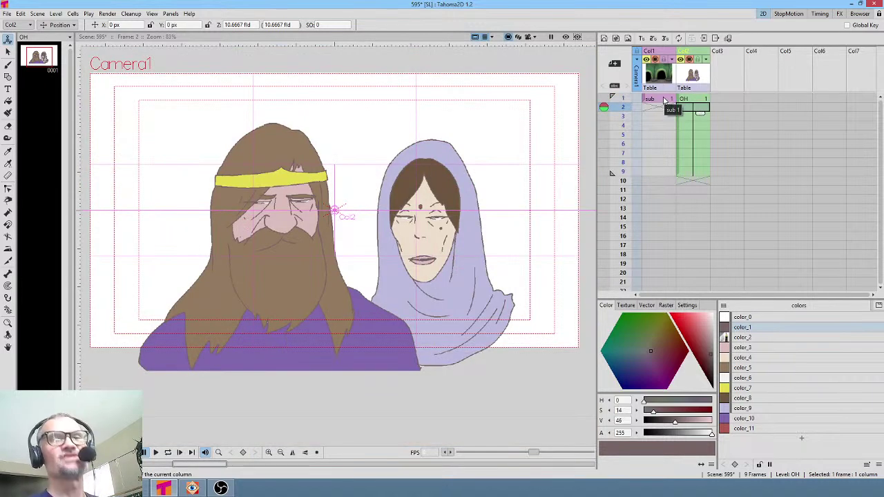
- Extend both the background sub-scene and the OH character column to frame 18
left_click(664, 100)
left_click_drag(666, 107, 664, 266)
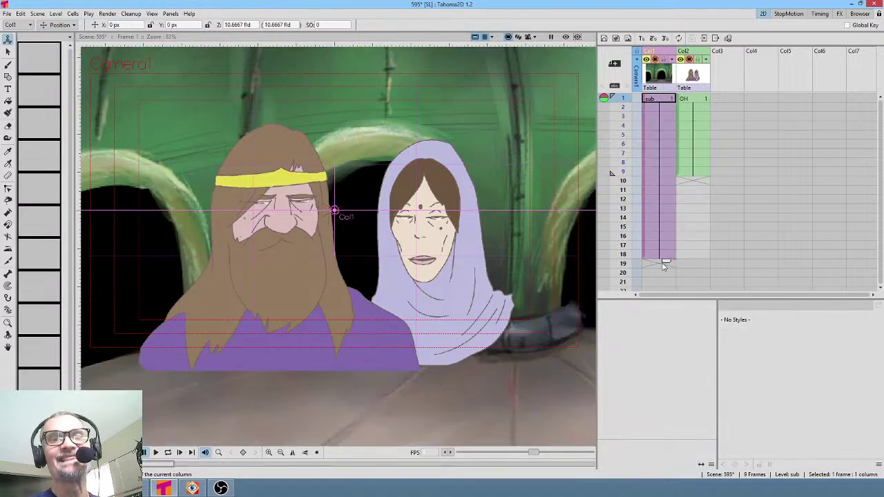
left_click(700, 172)
left_click_drag(700, 175, 691, 265)
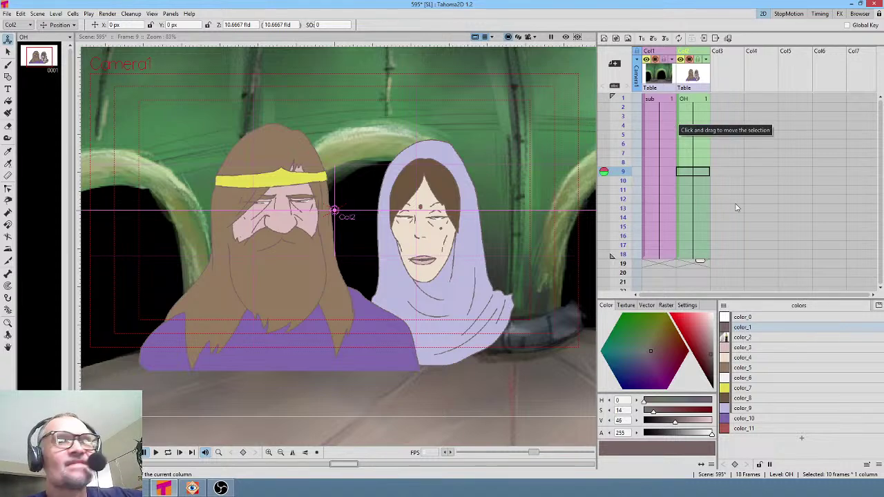
left_click(699, 99)
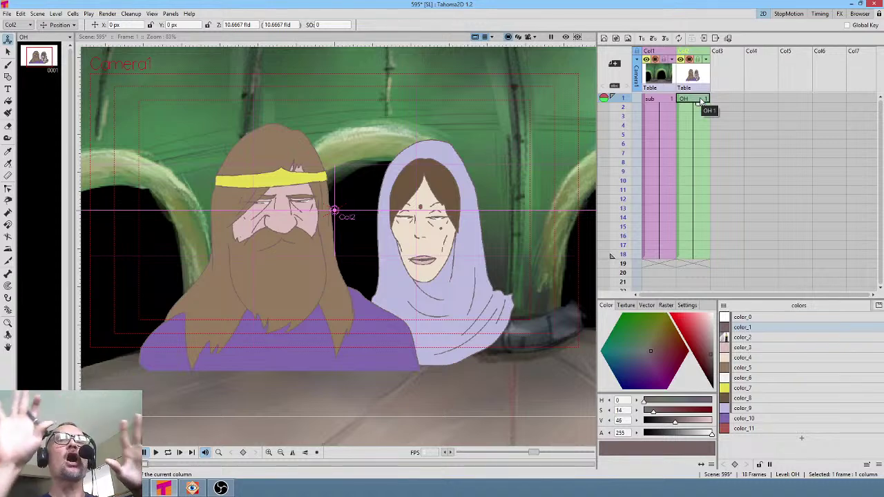
left_click(694, 77)
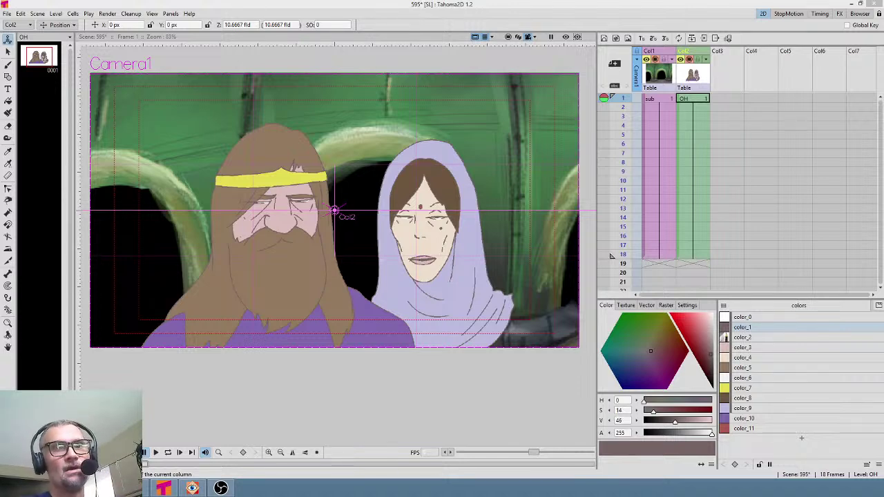
left_click(733, 101)
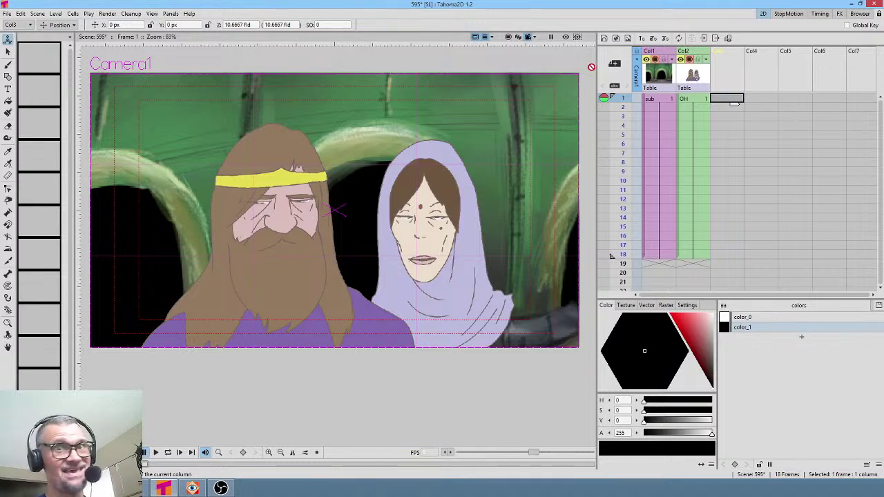
- Create a Plastic tool mesh on the OH characters with edges about 24 px long and a 5-pixel margin
left_click(694, 86)
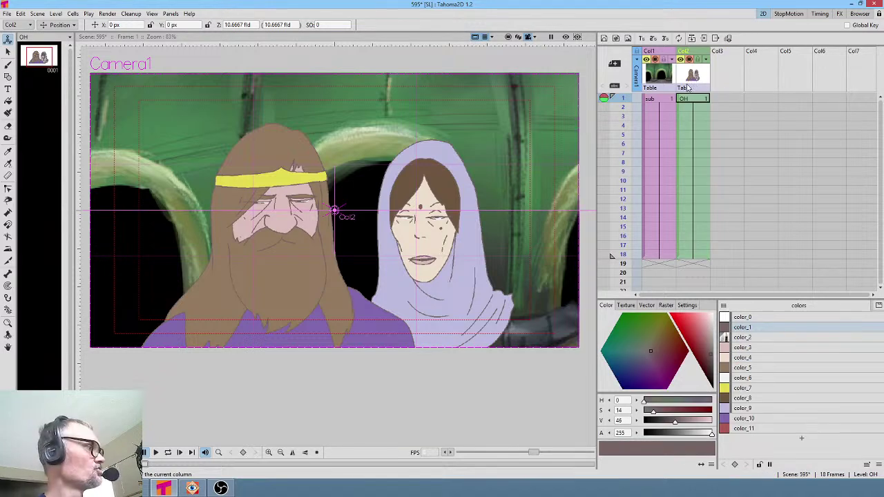
key("k")
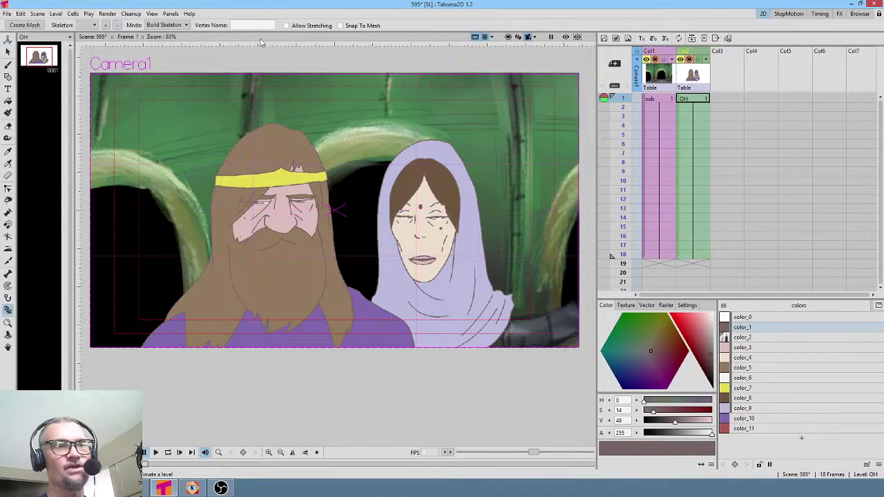
left_click(25, 25)
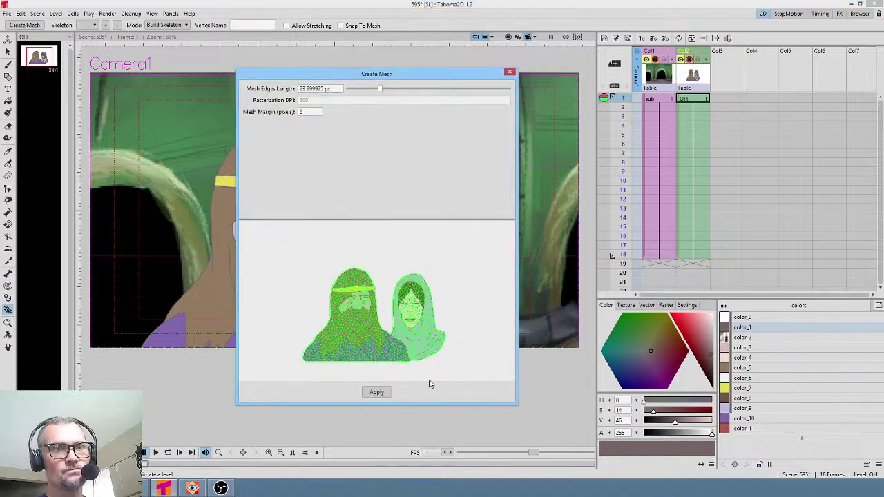
left_click(377, 393)
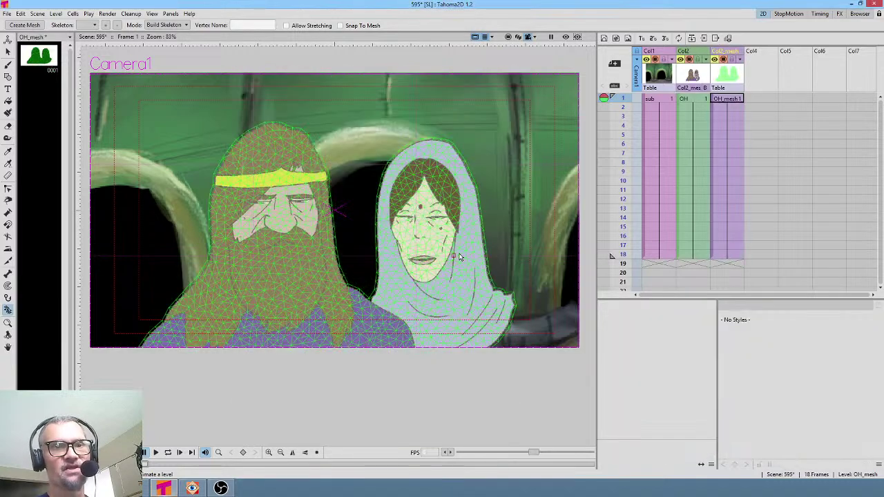
- Build the bearded man's skeleton from a root below the camera frame to his chest, branching to both shoulders and up through beard to forehead
left_click(726, 99)
left_click(284, 392)
left_click(284, 334)
left_click(371, 335)
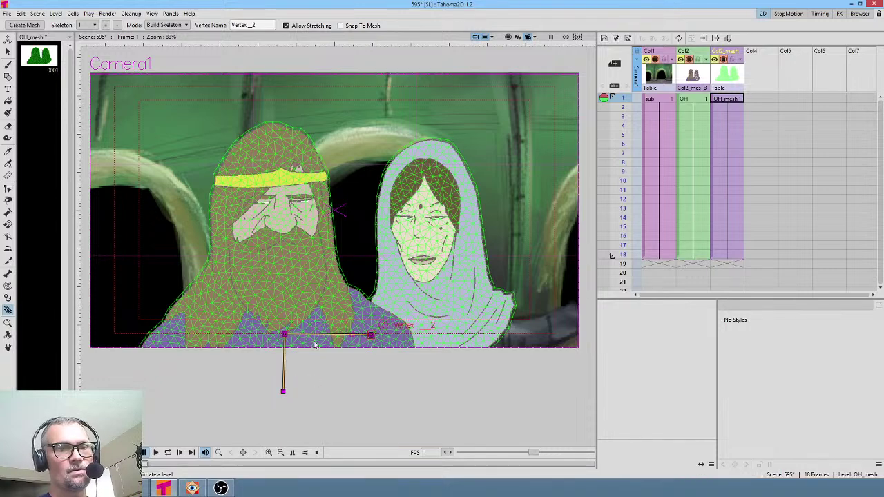
left_click(282, 336)
left_click(170, 336)
left_click(282, 336)
left_click(280, 264)
left_click(274, 174)
- Branch the skeleton from the root to a vertex below the veiled woman, continuing through her chest and nose to her forehead
left_click(283, 392)
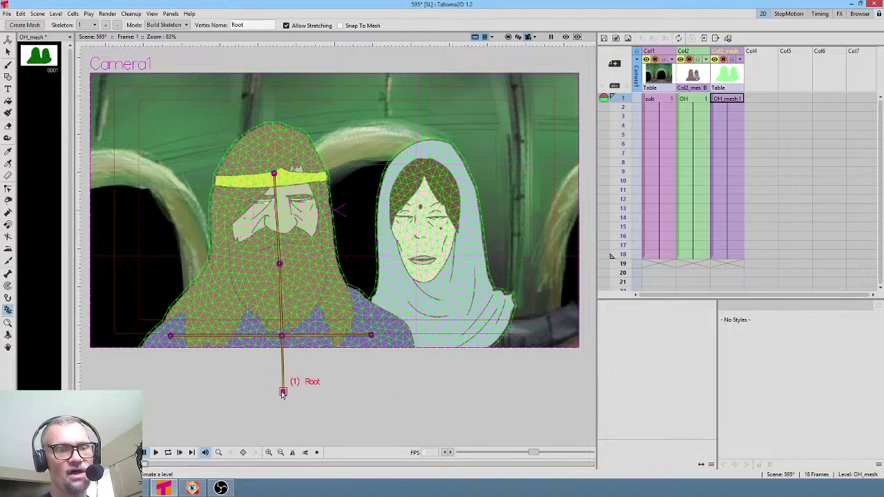
left_click(454, 391)
left_click(443, 323)
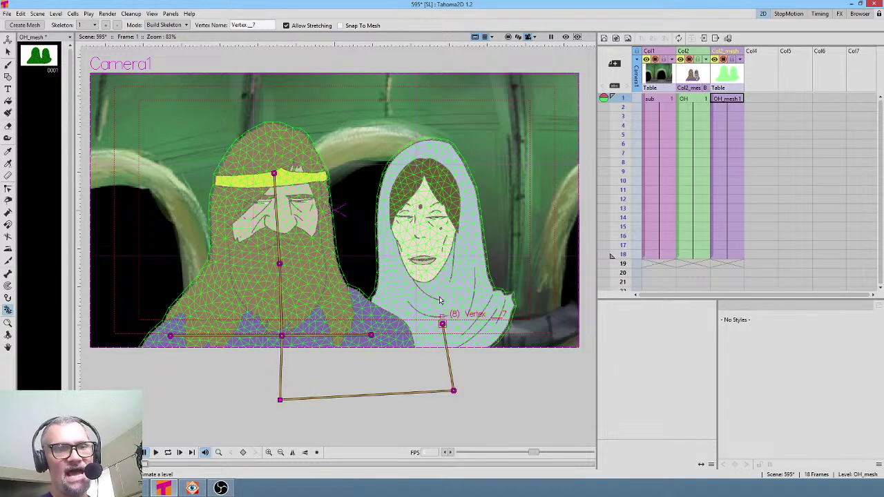
left_click(427, 236)
left_click(427, 196)
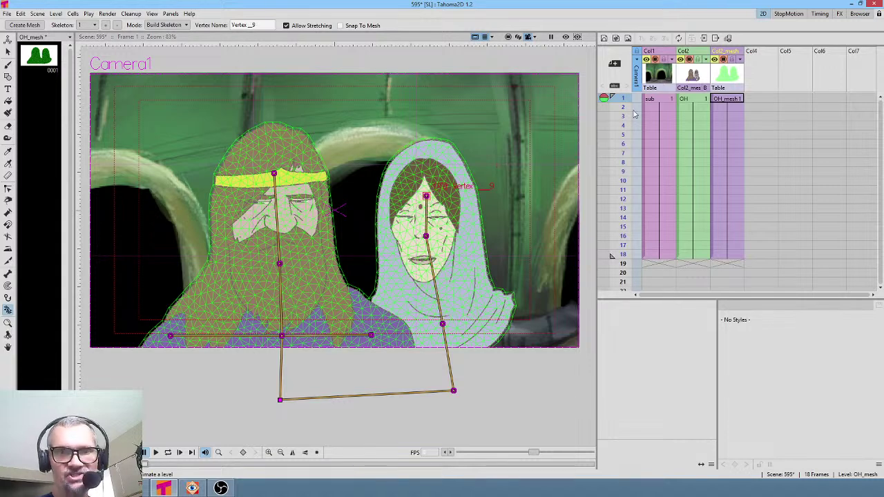
- Switch the skeleton to Animate mode and pose the man leaning about -10° toward the woman, with her tilted about 1.67° toward him
left_click(167, 25)
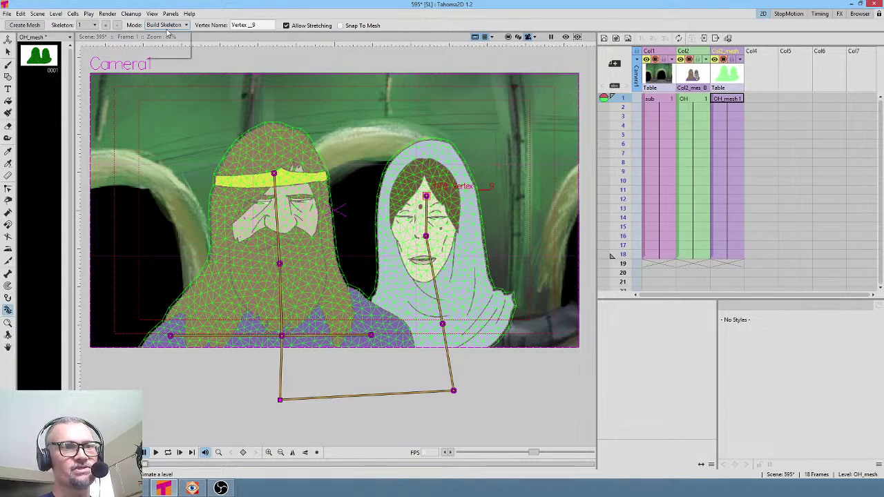
left_click(166, 55)
mouse_move(269, 175)
left_mouse_down()
mouse_move(290, 166)
mouse_move(267, 166)
left_mouse_up()
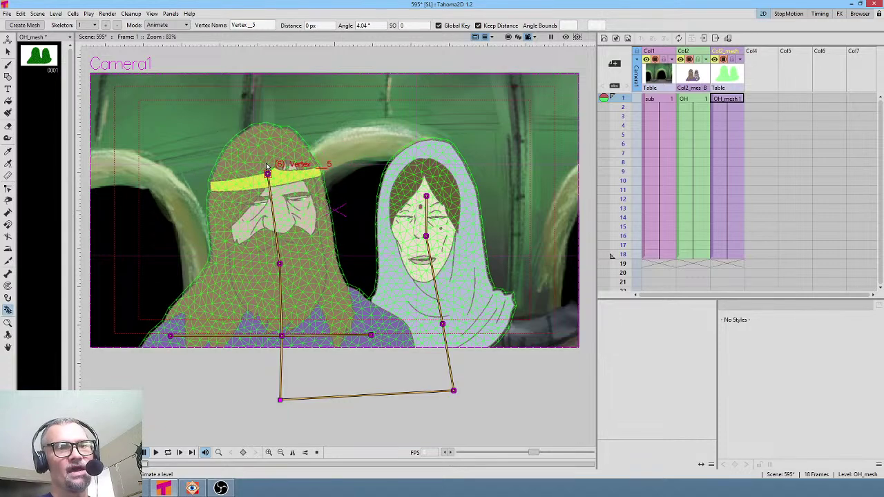
left_click_drag(280, 264, 297, 262)
left_click_drag(427, 237, 425, 238)
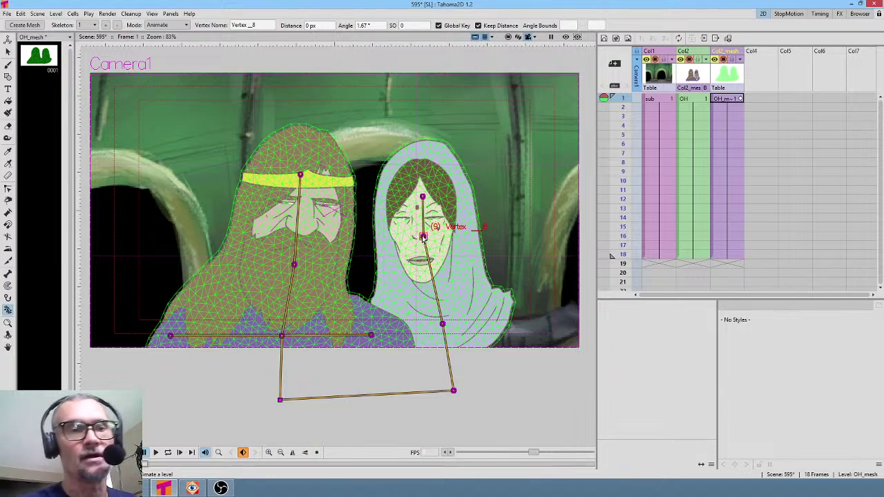
left_click(293, 265)
mouse_move(294, 265)
left_mouse_down()
mouse_move(277, 262)
mouse_move(292, 265)
left_mouse_up()
- Move the mesh's pose key from frame 1 to frame 6, and tilt the woman to about 5.67° at frame 8
left_click(741, 102)
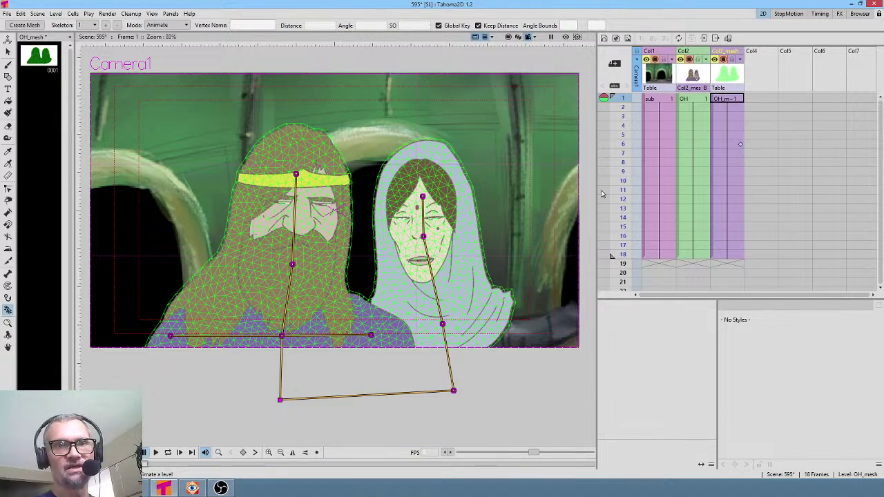
left_click(726, 163)
left_click_drag(423, 236, 418, 239)
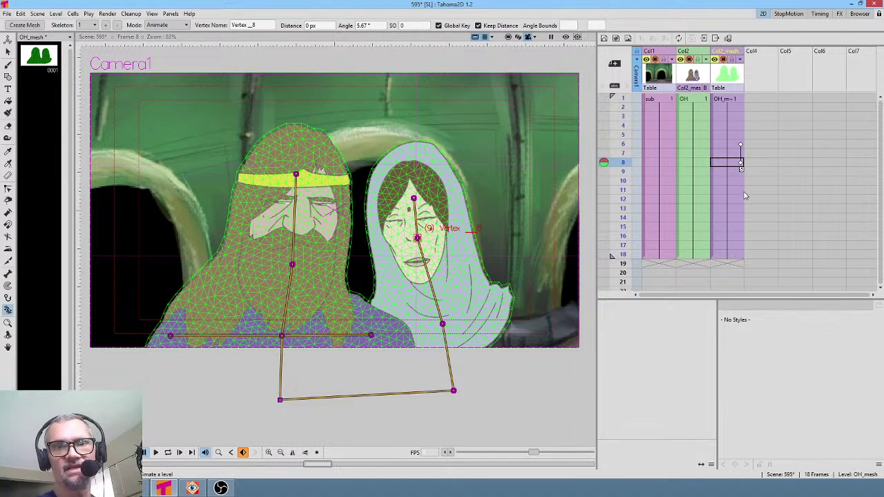
- Key the frame 8 pose again at frame 15, and lean the man back to about -3.88° at frame 17
left_click(741, 166)
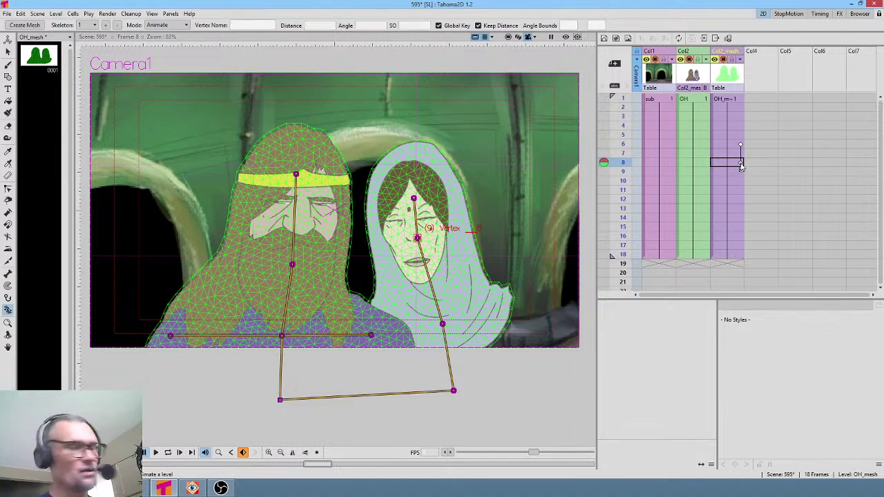
left_click(738, 228)
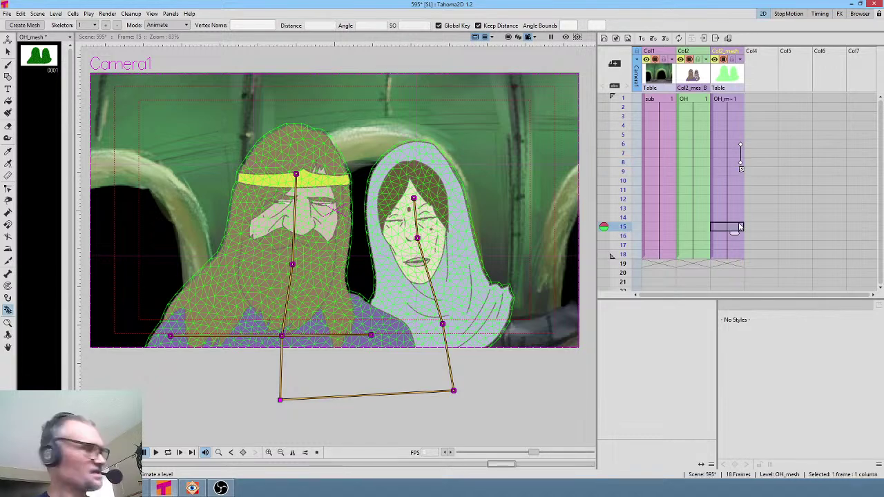
left_click(739, 228)
left_click(738, 245)
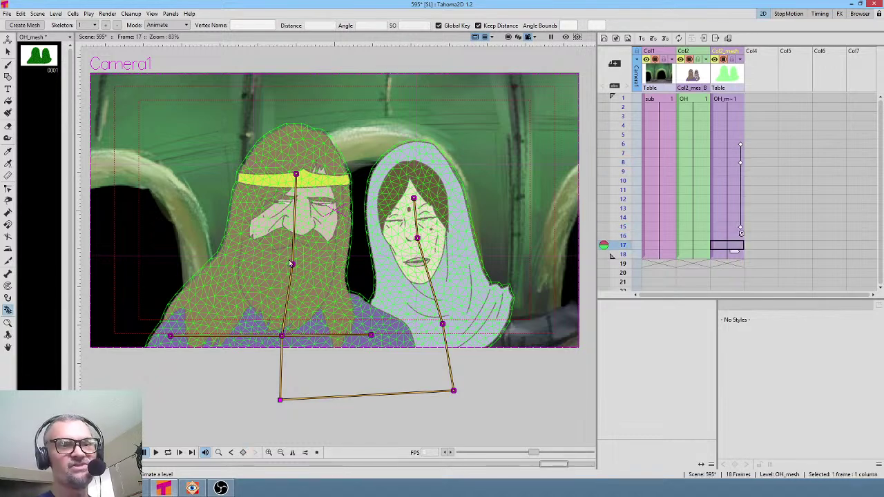
left_click_drag(292, 266, 285, 263)
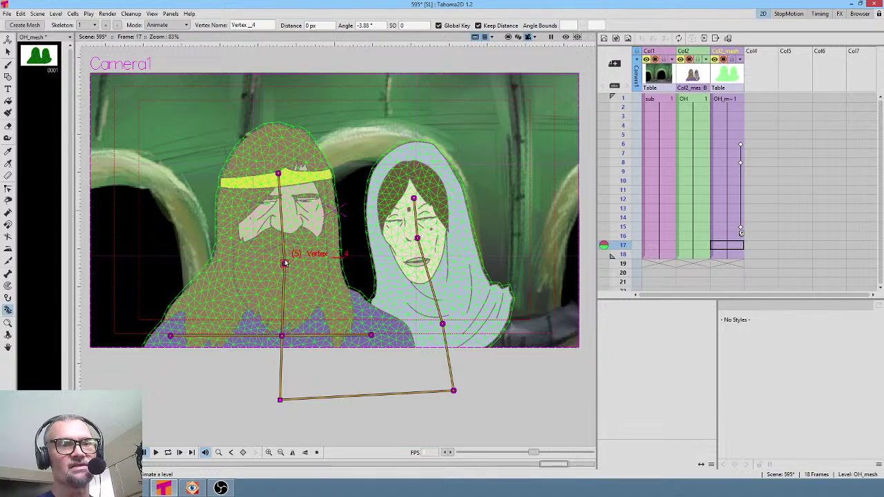
- Scrub from frame 1 to about frame 13 to review the skeleton animation
left_click(624, 98)
left_click(624, 117)
left_click_drag(624, 132, 619, 198)
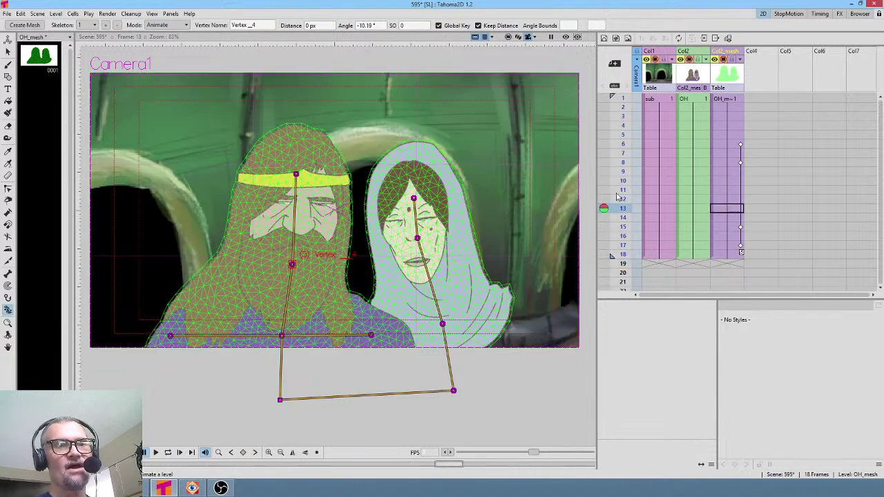
- Extend the background sub-scene, OH and mesh columns to frame 42
left_click(723, 256)
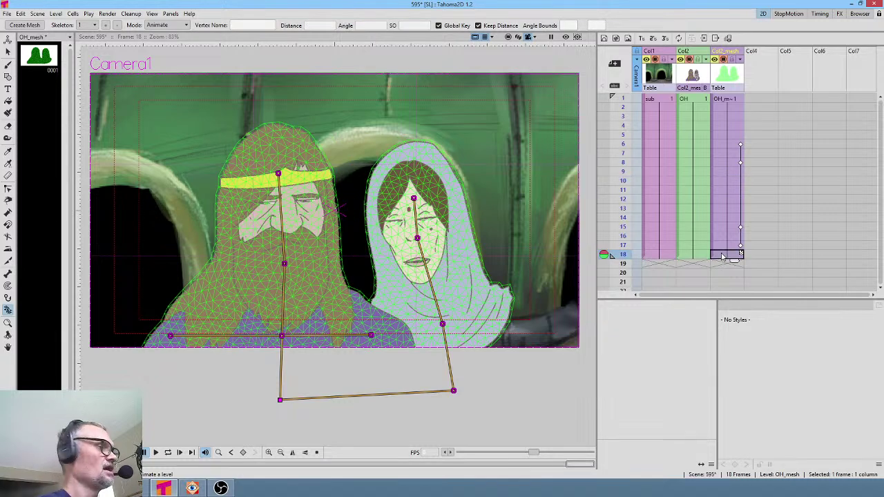
key("Insert")
key("Insert")
key("Insert")
key("Insert")
key("Insert")
key("Insert")
key("Insert")
key("Insert")
key("Insert")
key("Insert")
key("Insert")
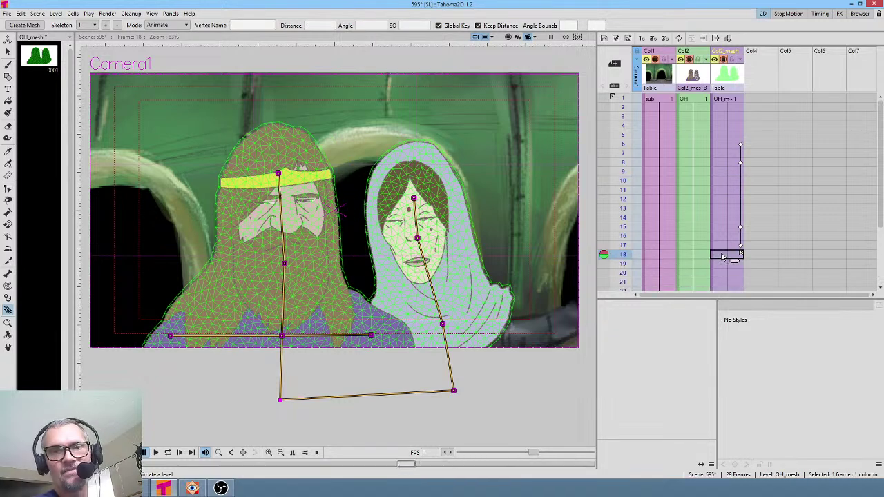
scroll(708, 218, "down", 5)
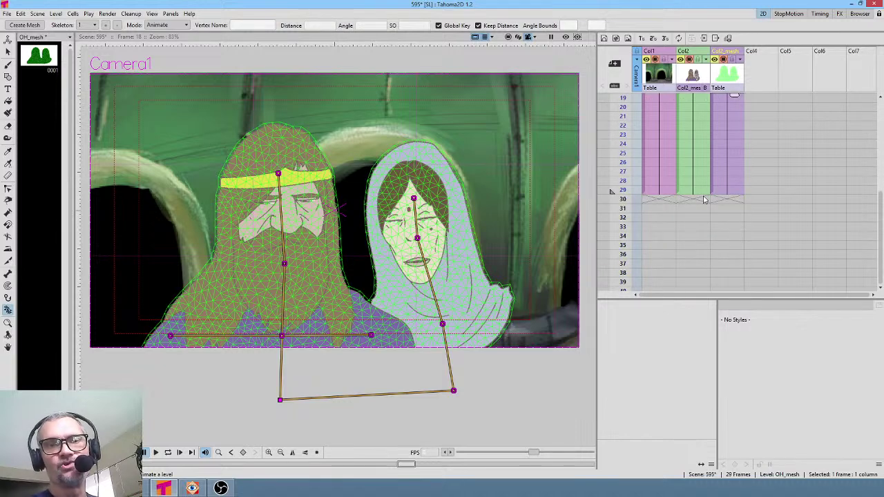
left_click(693, 181)
key("Insert")
key("Insert")
key("Insert")
key("Insert")
key("Insert")
key("Insert")
key("Insert")
key("Insert")
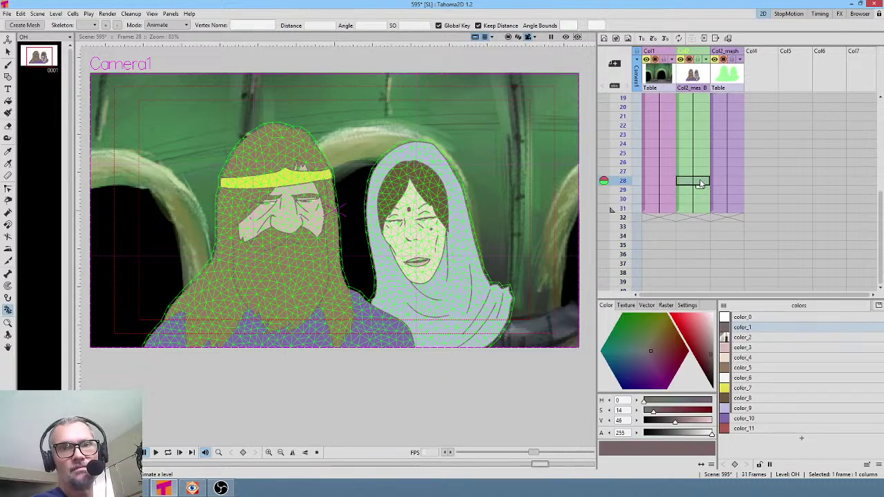
key("Insert")
key("Insert")
key("Insert")
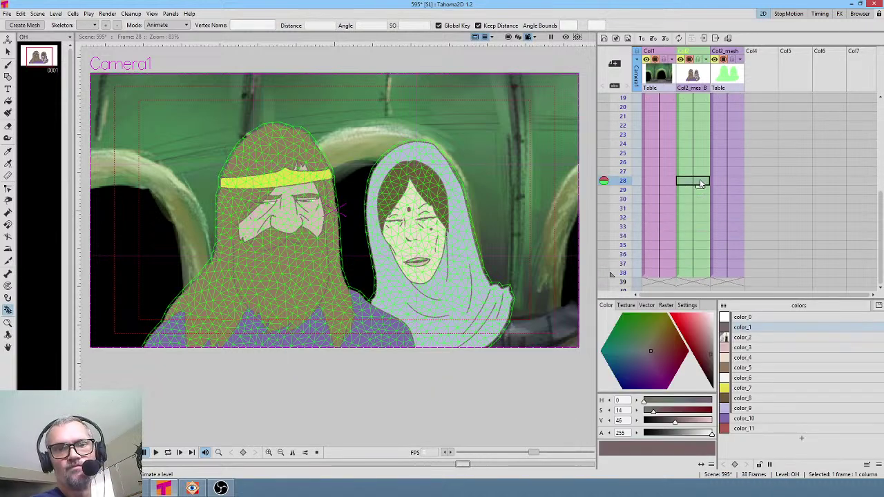
scroll(699, 185, "down", 2)
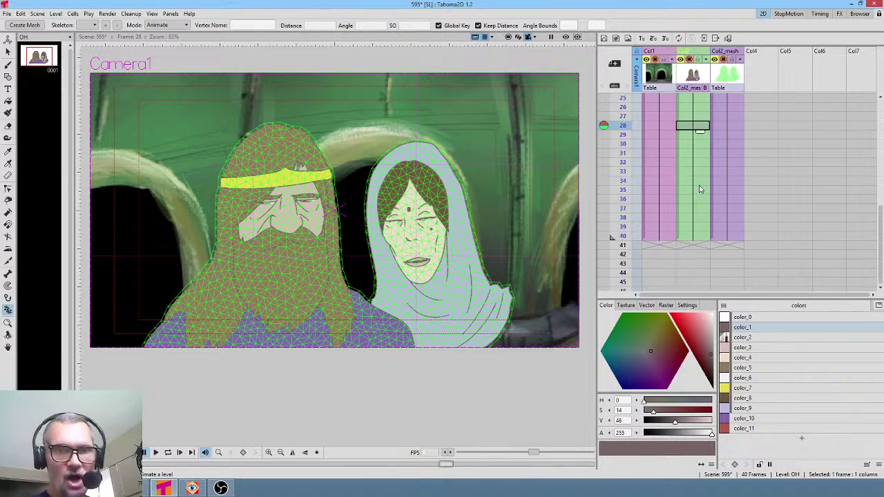
key("Insert")
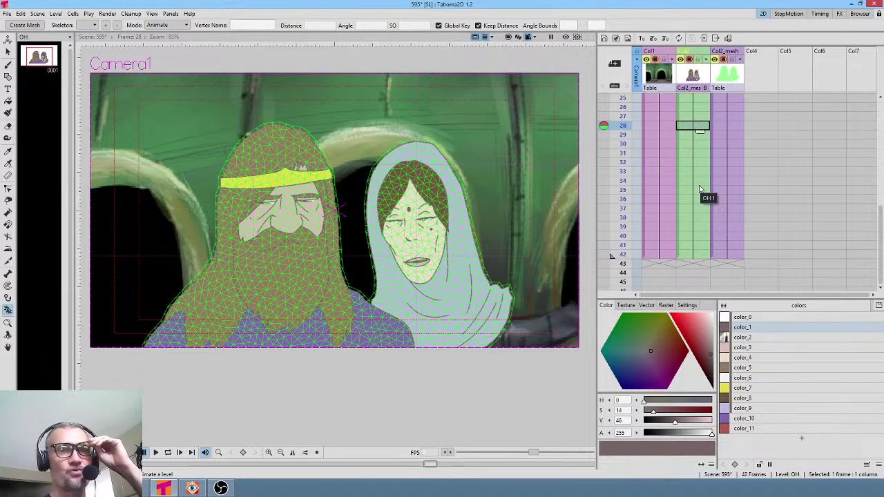
- Open the OH level's drawing for editing and brush a shoulder line in color_1 from the outer edge of the woman's veil to the drawing's base
scroll(687, 121, "up", 5)
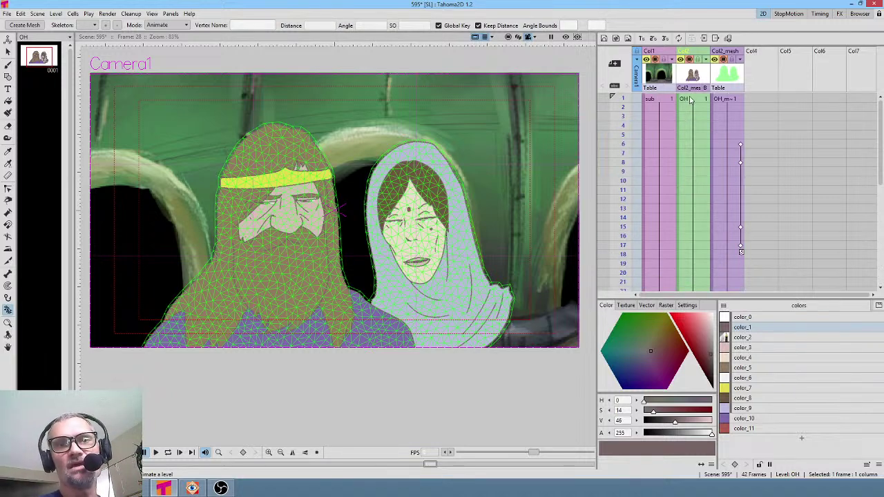
mouse_move(628, 102)
left_mouse_down()
mouse_move(625, 280)
mouse_move(629, 125)
mouse_move(627, 176)
mouse_move(639, 134)
left_mouse_up()
left_click(693, 100)
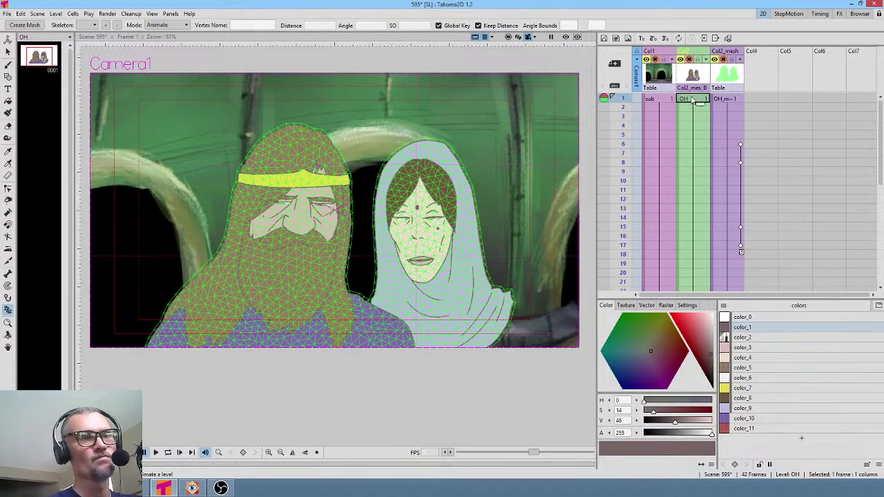
left_click(53, 58)
left_click_drag(463, 299, 433, 188)
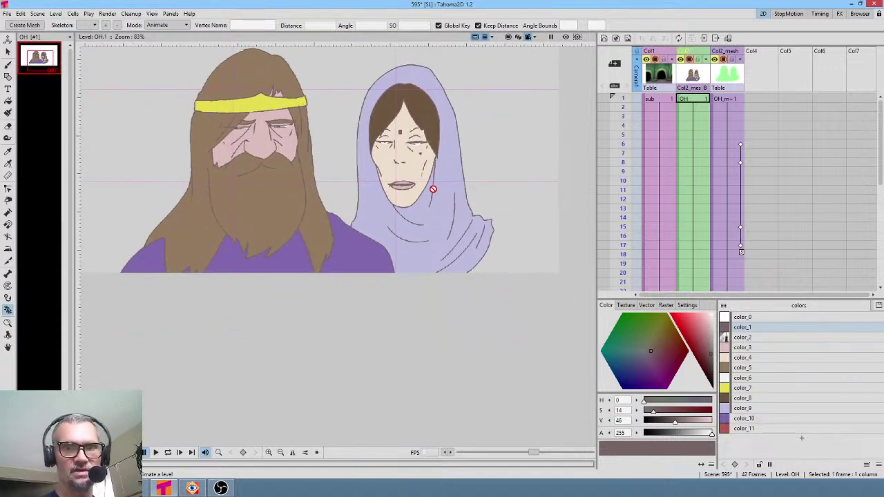
key("b")
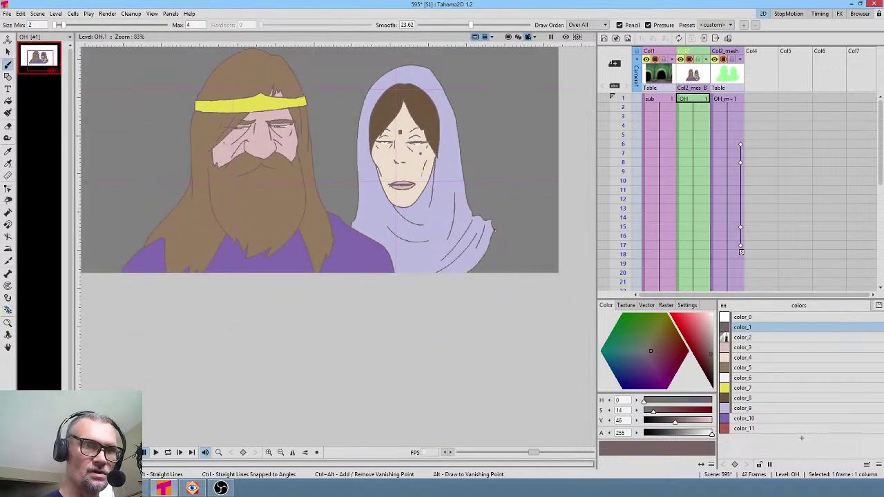
left_click_drag(493, 235, 519, 270)
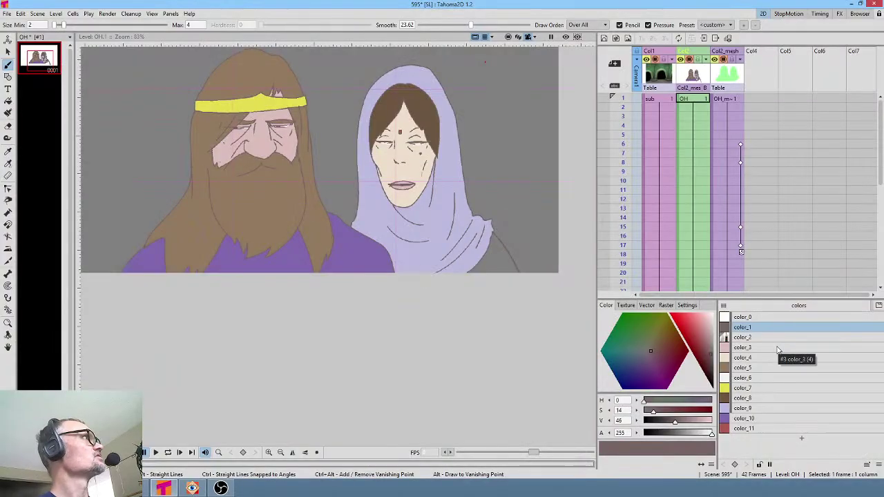
- Recolor the woman's veil style, color_9, to a pinkish violet with hue about 296, saturation 23 and value 86
left_click(765, 409)
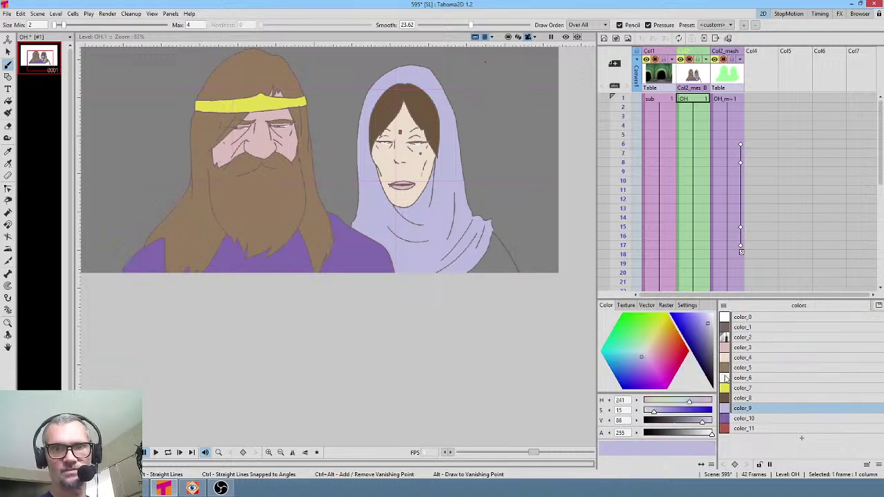
left_click_drag(650, 366, 649, 360)
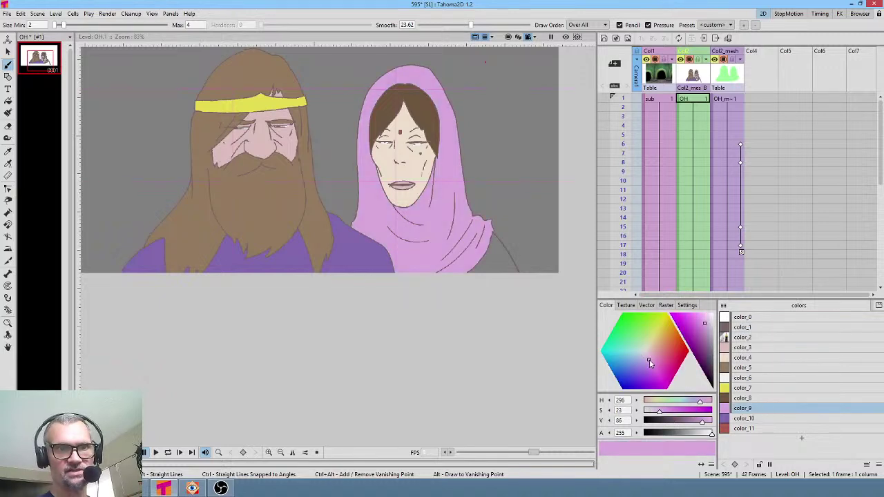
- Add a new palette style, color_12, and darken it to a purple with hue 301, saturation 32 and value 72
left_click(802, 440)
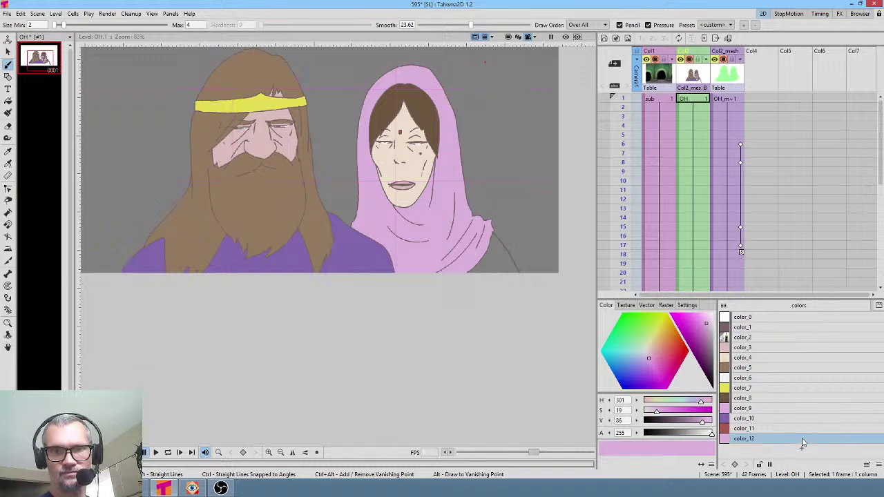
left_click(703, 334)
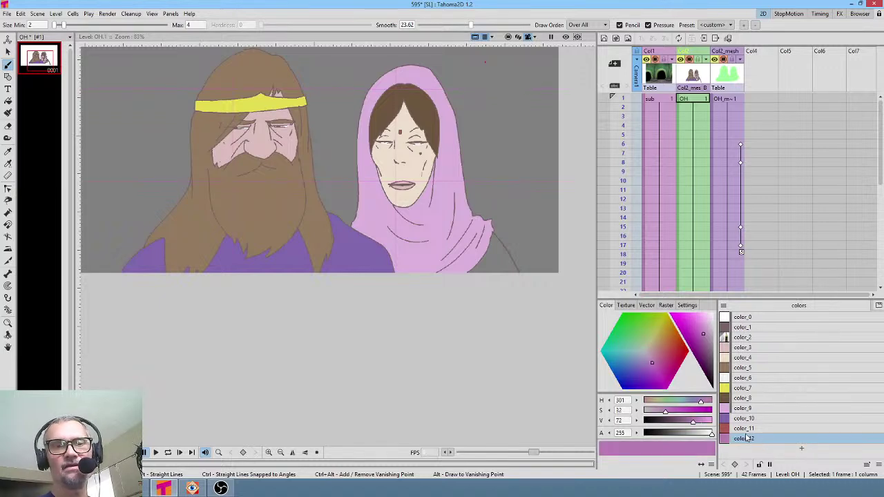
- Try to fill the area under the woman's shoulder line with color_12
key("f")
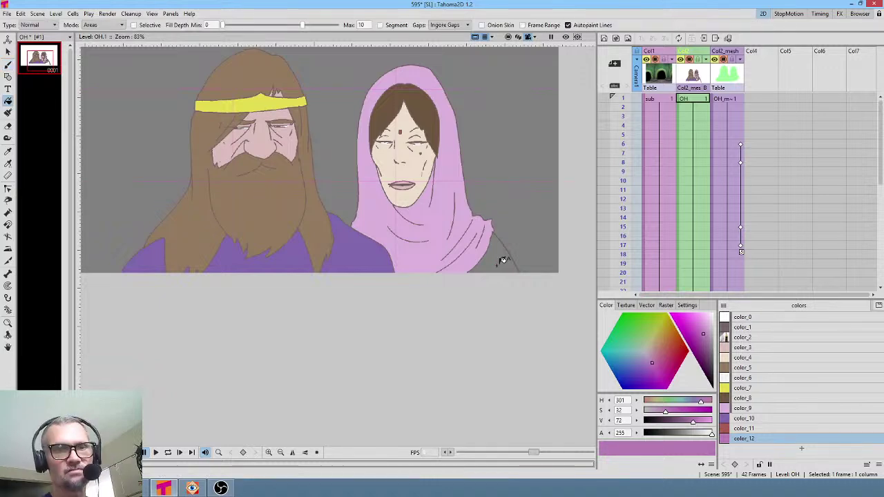
left_click(502, 257)
key("ctrl+z")
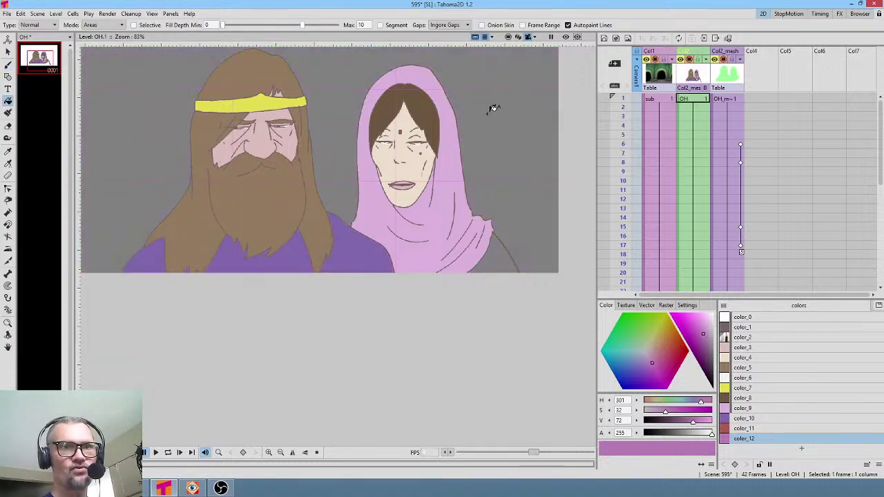
- Leave the camera view and show only the OH column in the scene, hiding the background sub-scene and the mesh
left_click(512, 37)
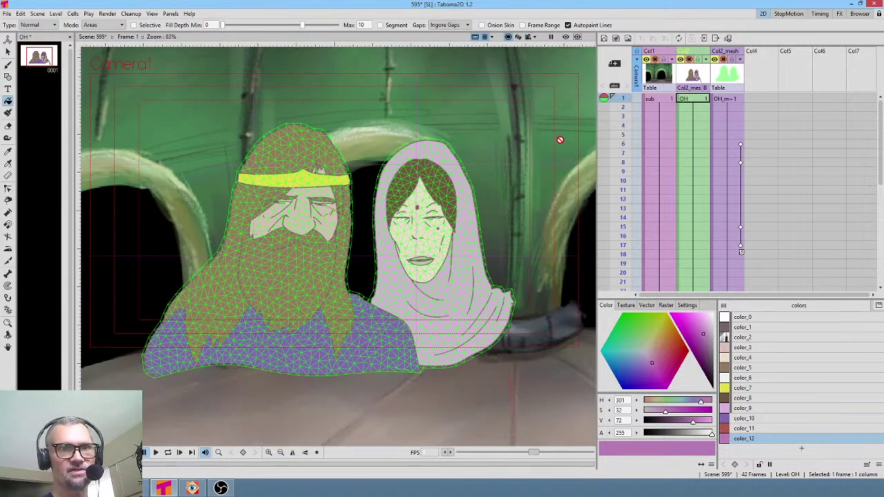
left_click(701, 76)
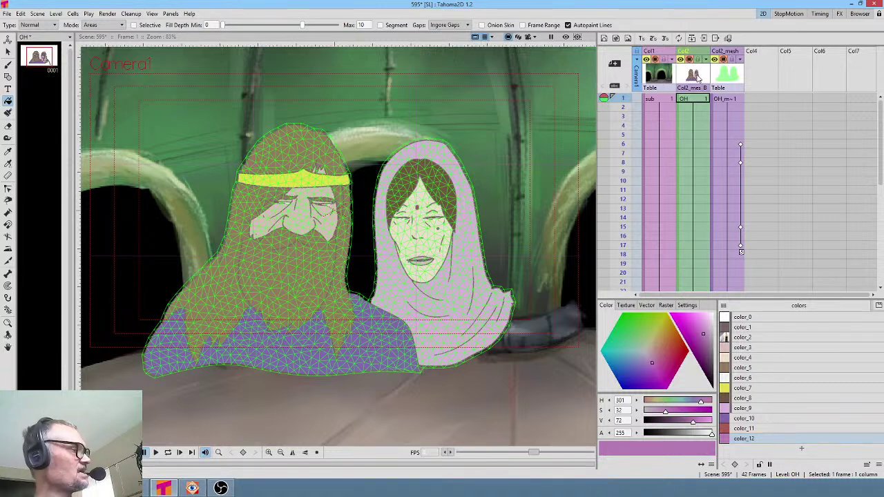
left_click(696, 78)
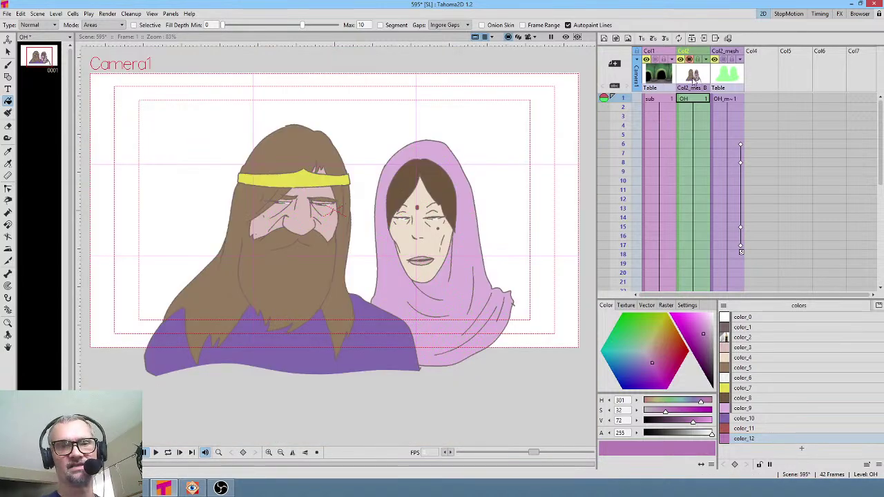
left_click_drag(548, 306, 521, 229)
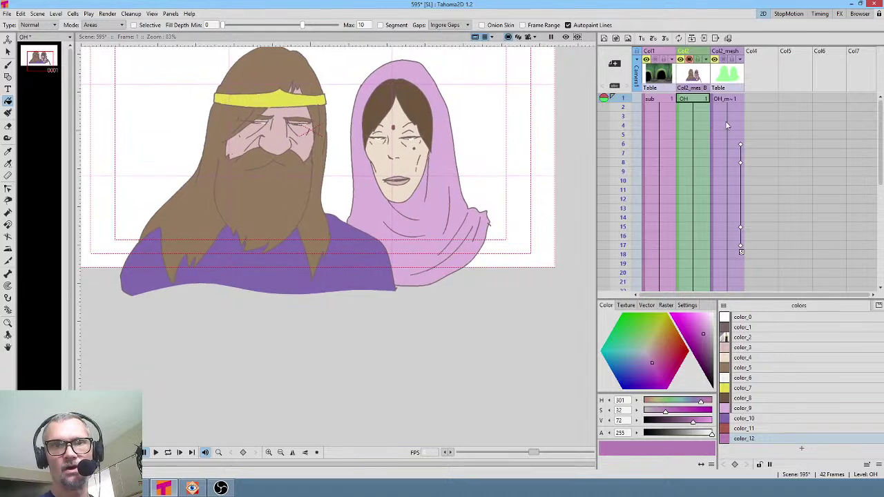
- Compare the original OH drawing with its mesh-clipped version in the scene, especially below the woman's veil
left_click(53, 61)
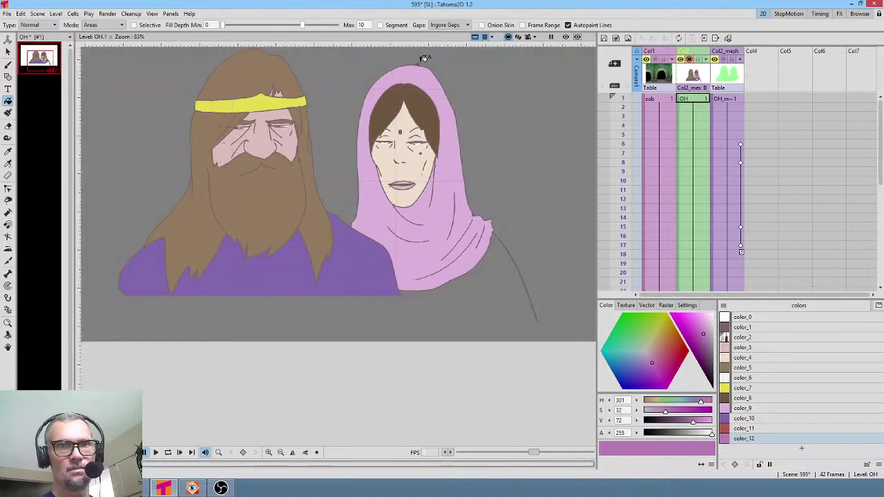
left_click(693, 100)
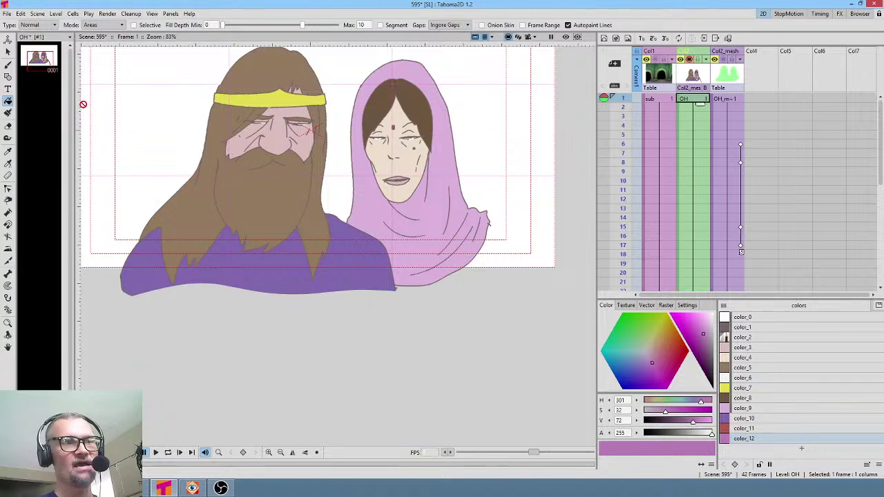
left_click(49, 60)
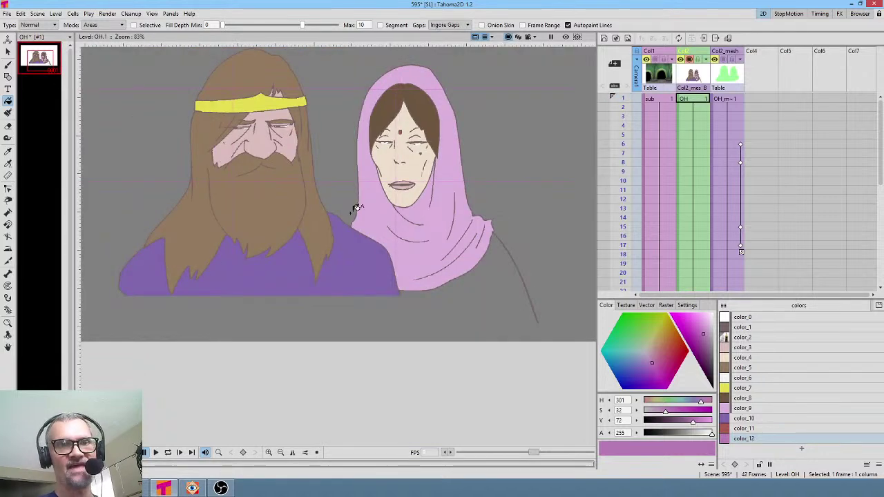
left_click(696, 100)
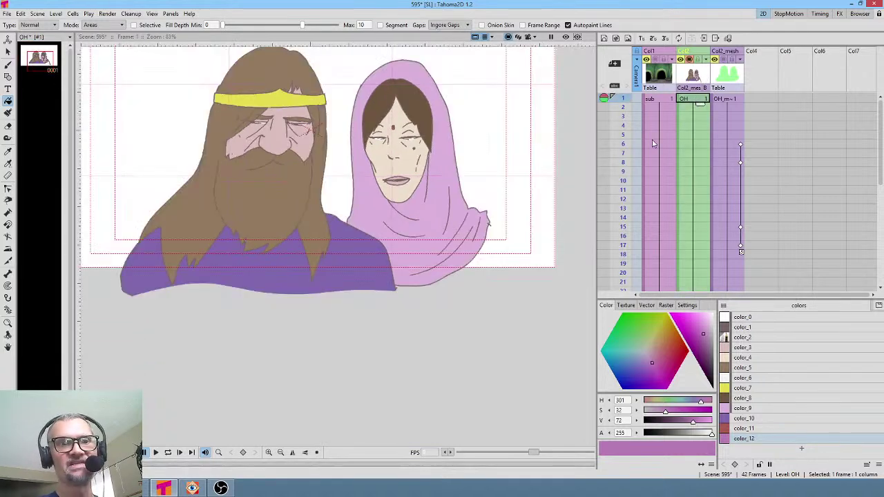
left_click(734, 76)
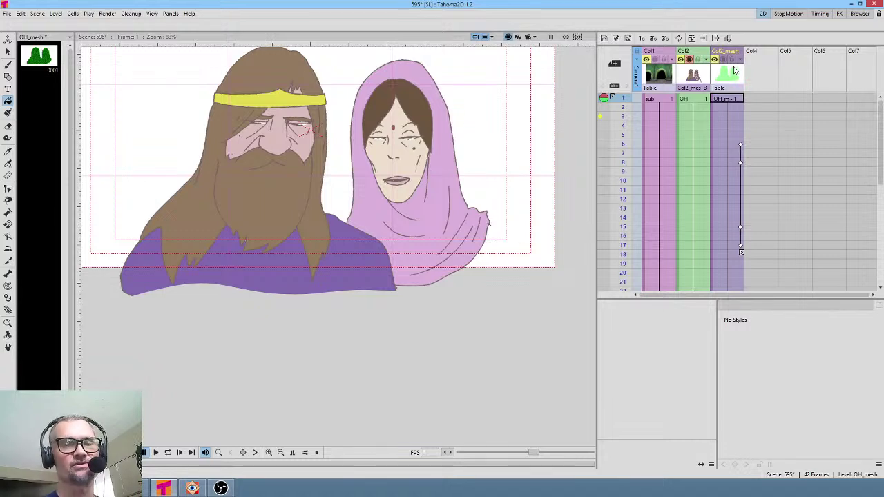
left_click(701, 98)
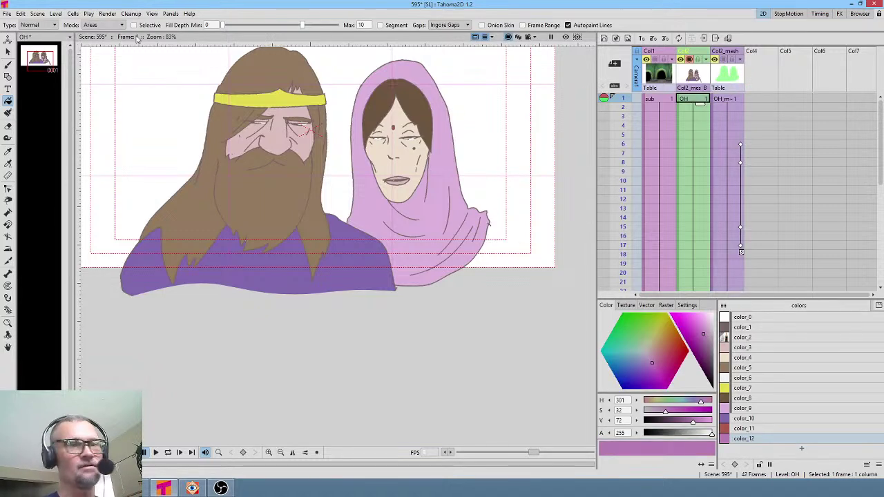
- Open the OH drawing, brush rough strokes below the veil in color_1, and erase them with the shoulder line's lower end
left_click(43, 59)
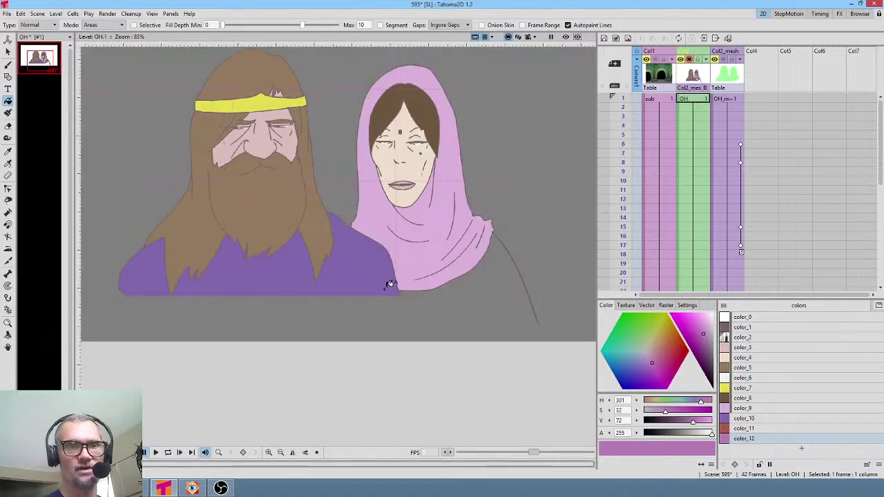
left_click(768, 329)
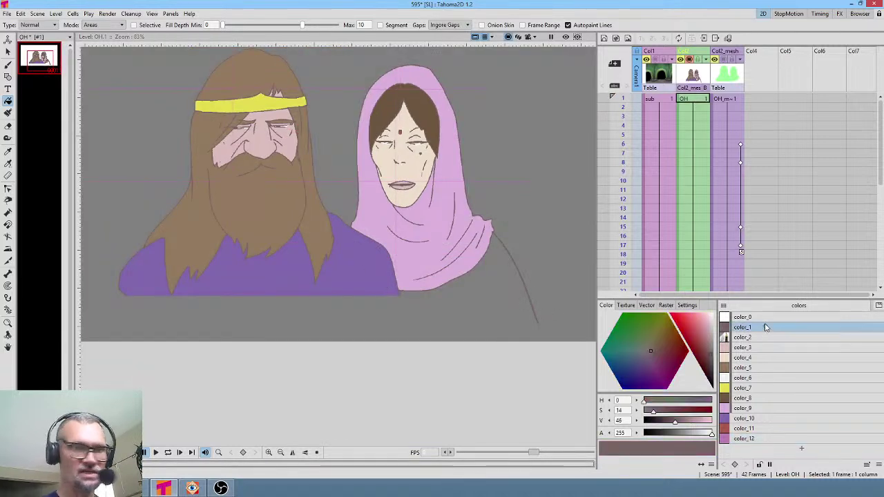
key("b")
right_click(351, 323)
mouse_move(375, 303)
left_mouse_down()
mouse_move(516, 328)
mouse_move(377, 336)
mouse_move(455, 294)
mouse_move(495, 329)
left_mouse_up()
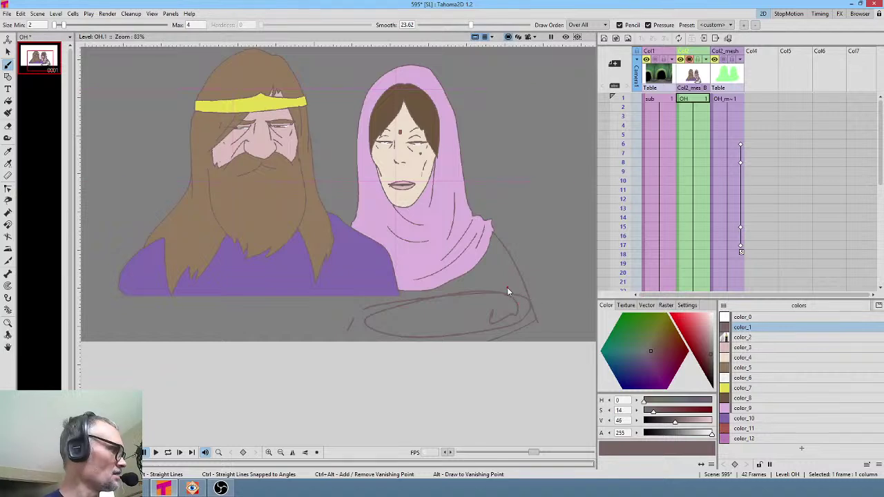
key("e")
mouse_move(514, 281)
left_mouse_down()
mouse_move(359, 301)
mouse_move(312, 377)
mouse_move(495, 374)
mouse_move(542, 340)
mouse_move(542, 299)
mouse_move(512, 271)
left_mouse_up()
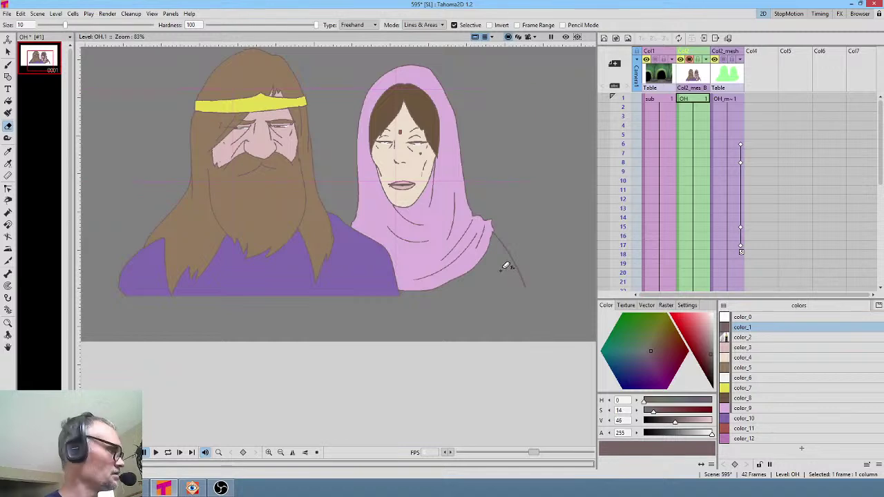
- Brush both sides of the woman's torso in color_1 down to the drawing's base and check the outline for gaps
key("b")
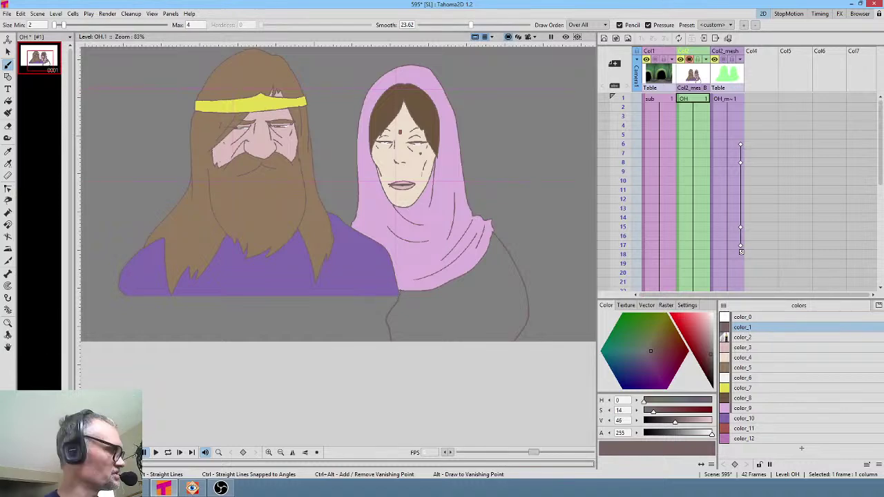
key("shift+t")
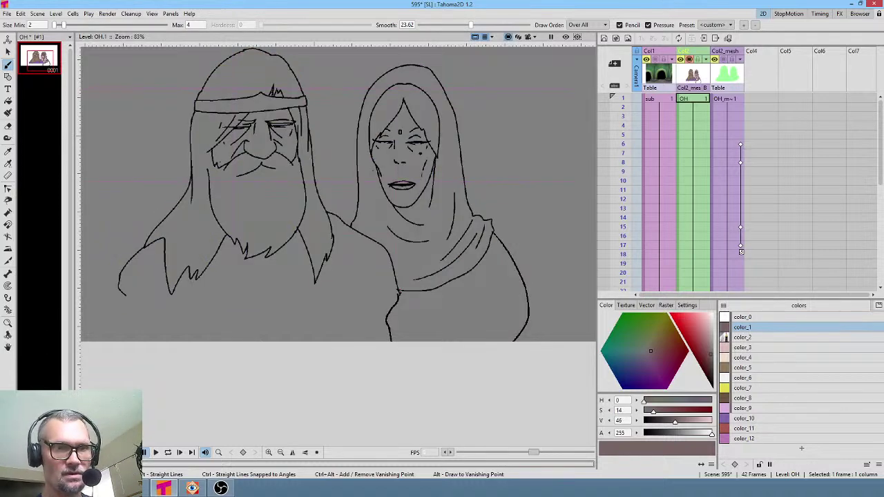
key("shift+t")
- Fill the woman's outlined torso with color_12
left_click(744, 439)
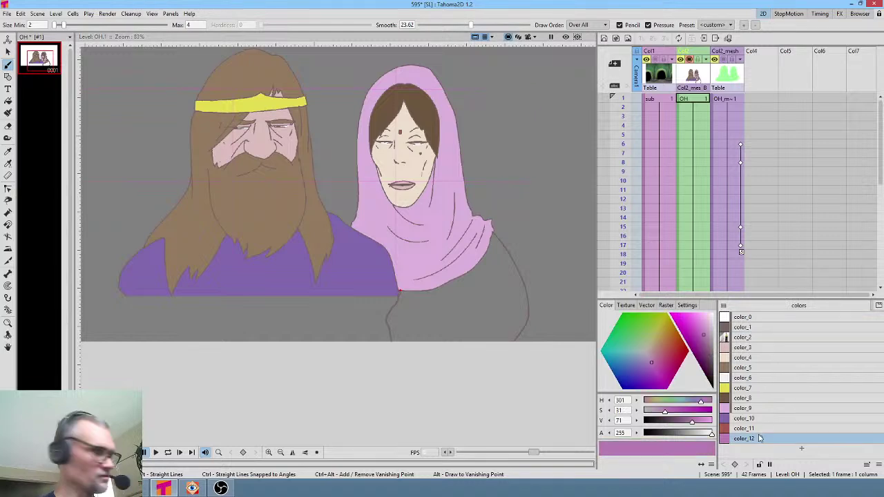
key("f")
left_click(496, 294)
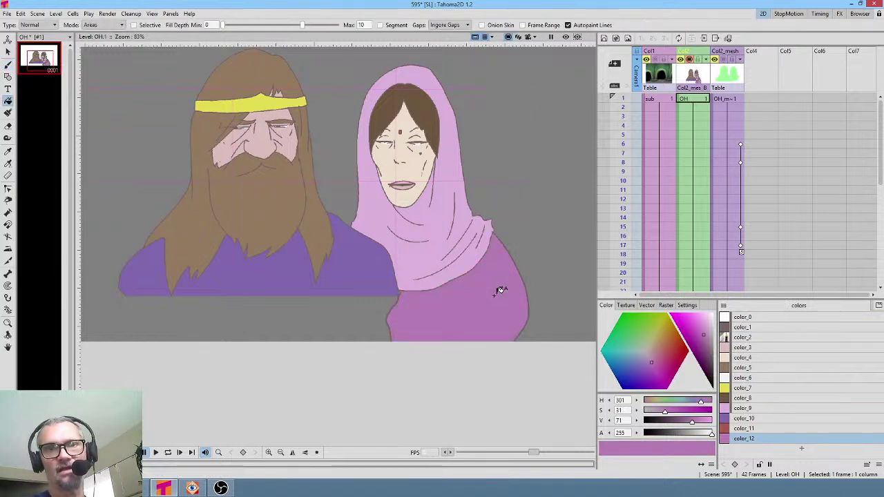
- Recreate the OH level's Plastic mesh with 23.999925 px edges and a 5-pixel margin, deleting the old mesh level entirely
left_click(693, 80)
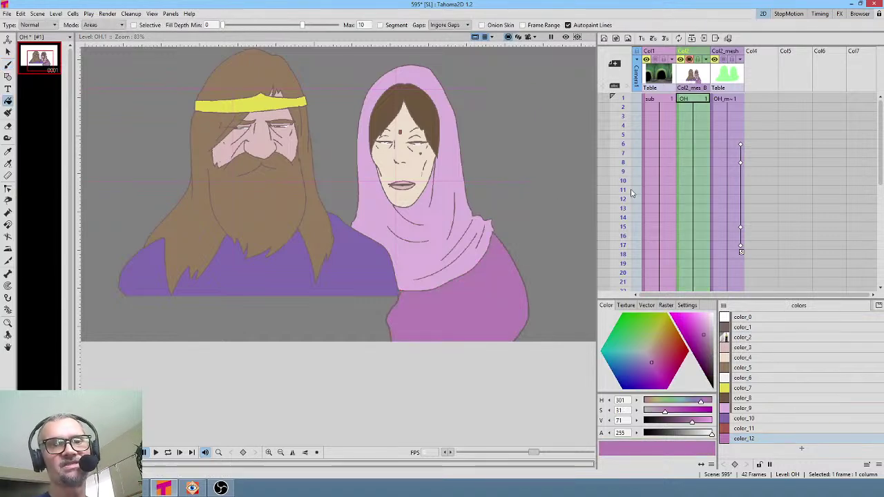
left_click(698, 101)
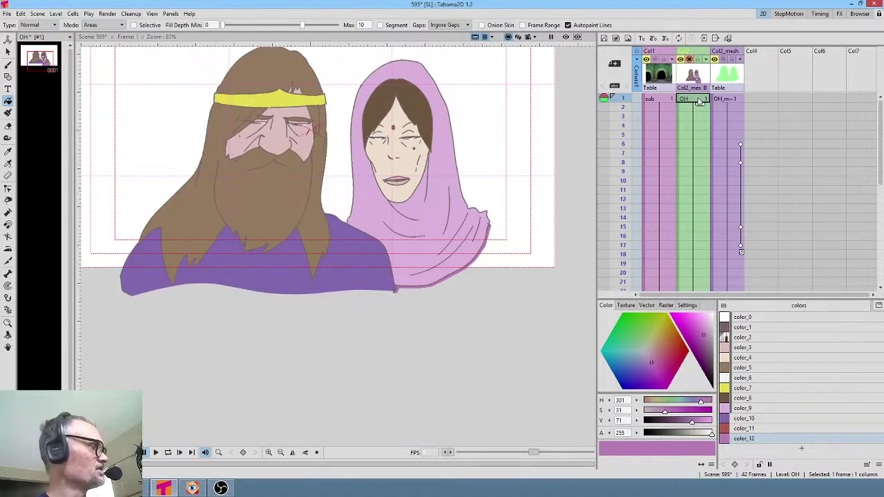
key("x")
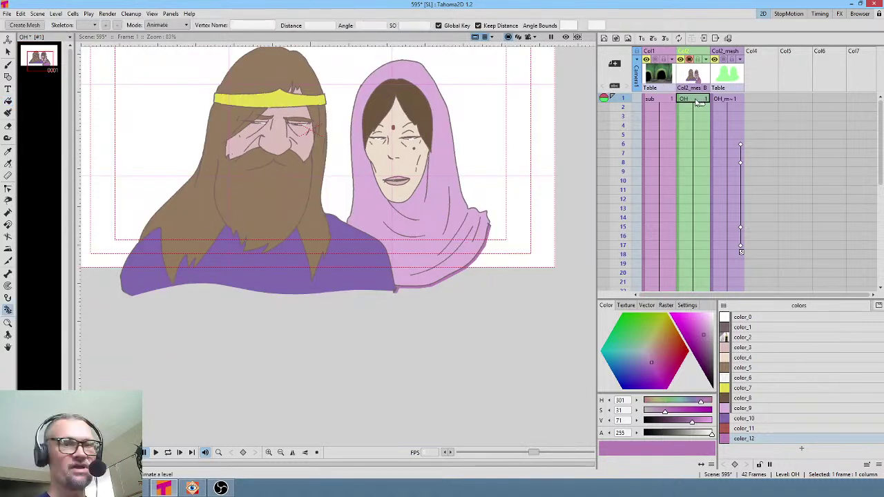
left_click(24, 25)
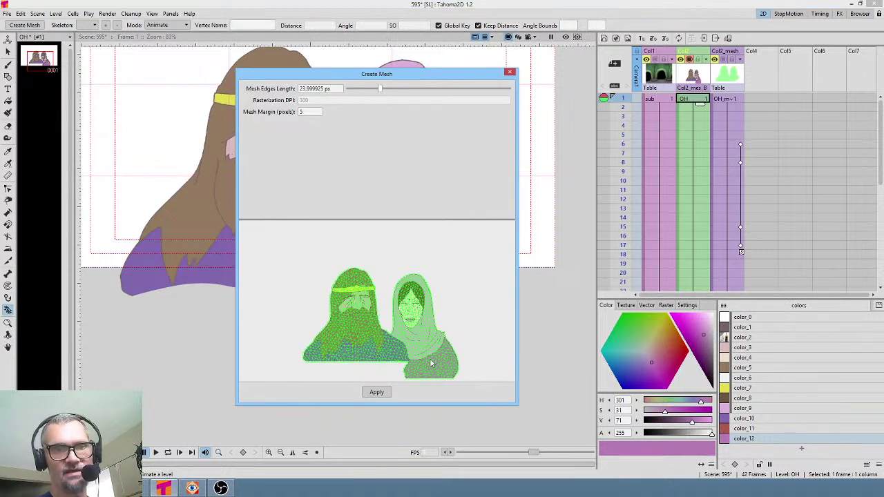
left_click(378, 391)
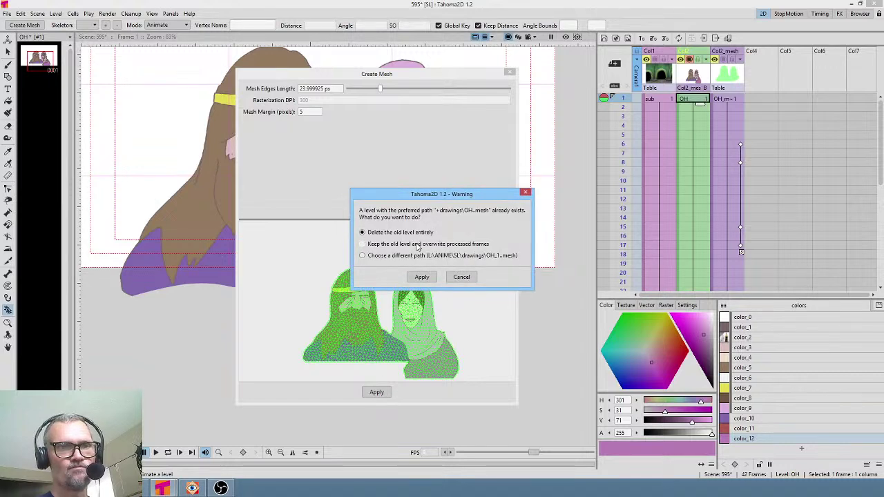
left_click(422, 277)
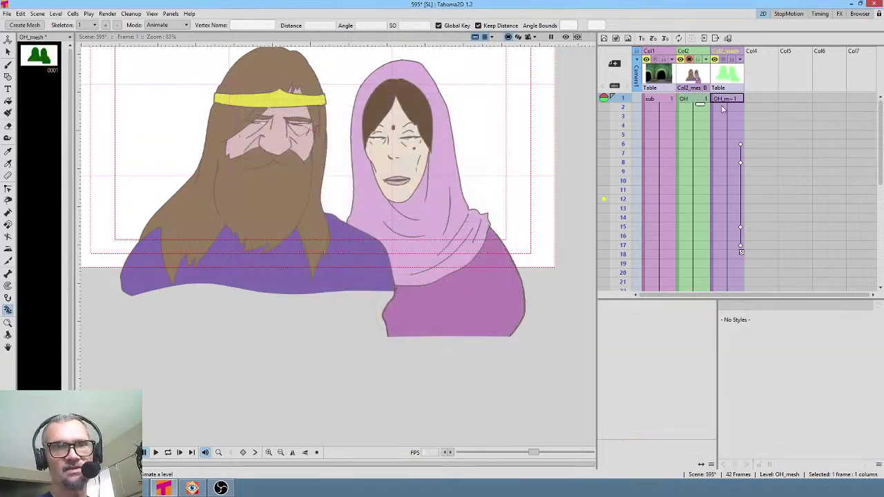
- Show the background sub-scene and mesh columns again and return to the camera view
mouse_move(633, 112)
left_mouse_down()
mouse_move(622, 108)
mouse_move(621, 250)
mouse_move(608, 172)
left_mouse_up()
mouse_move(606, 141)
left_mouse_down()
mouse_move(590, 227)
mouse_move(603, 113)
left_mouse_up()
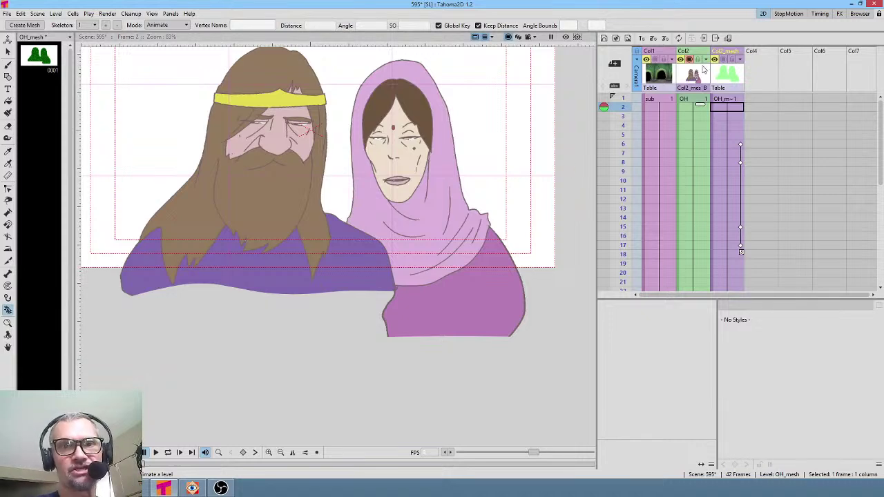
left_click(667, 85)
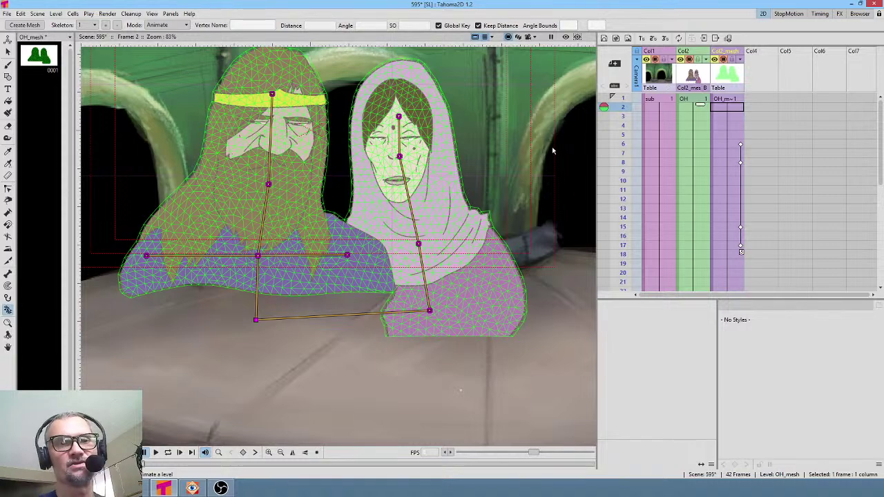
left_click(528, 38)
left_click_drag(478, 154, 498, 236)
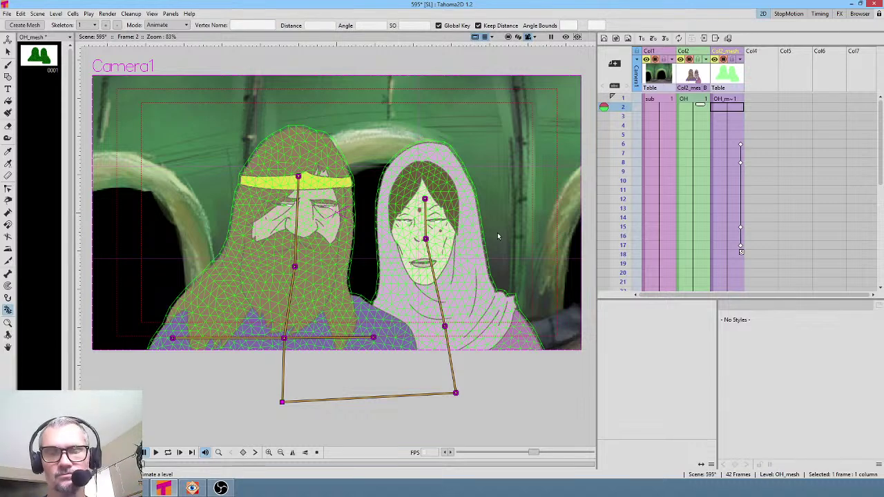
- Scrub from frame 1 to frame 16 to review the skeleton animation, and inspect the OH column at frames 1 and 6
mouse_move(624, 105)
left_mouse_down()
mouse_move(624, 178)
mouse_move(624, 134)
left_mouse_up()
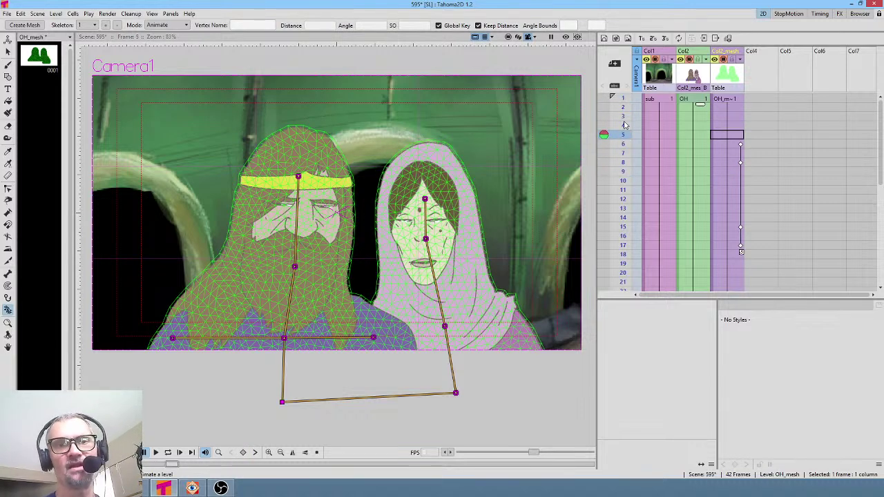
mouse_move(625, 99)
left_mouse_down()
mouse_move(624, 245)
mouse_move(624, 208)
mouse_move(620, 239)
left_mouse_up()
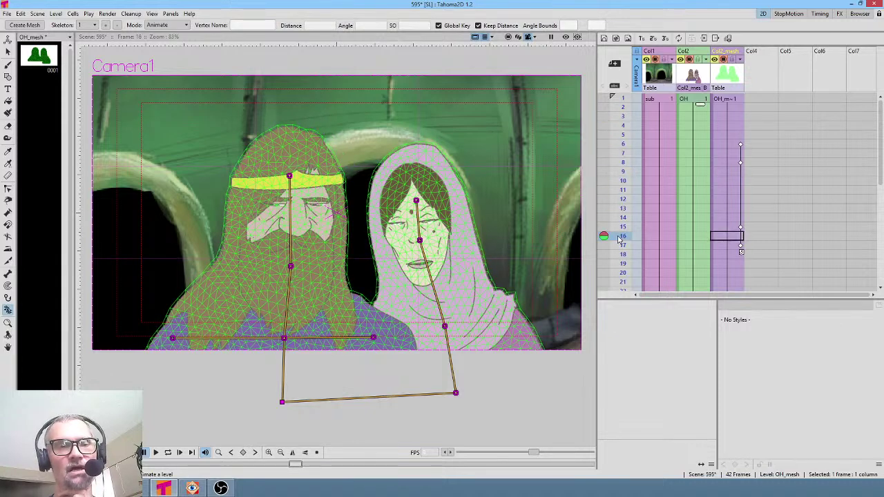
left_click(696, 99)
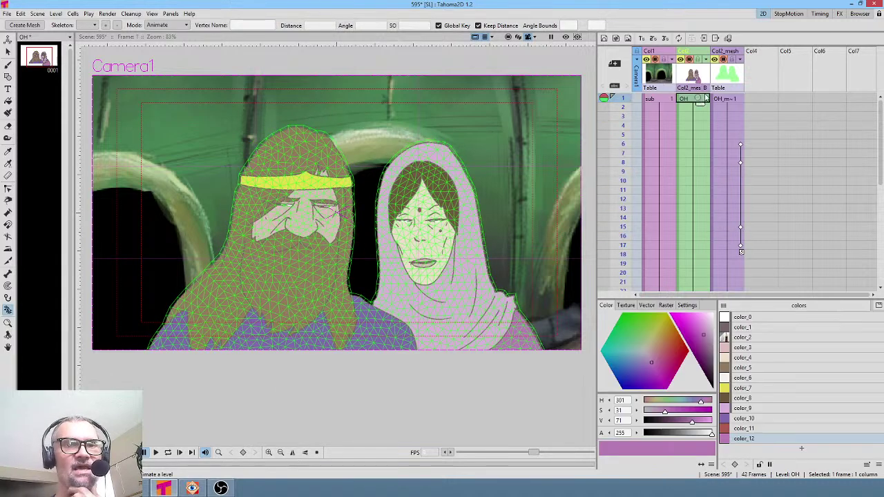
left_click(702, 145)
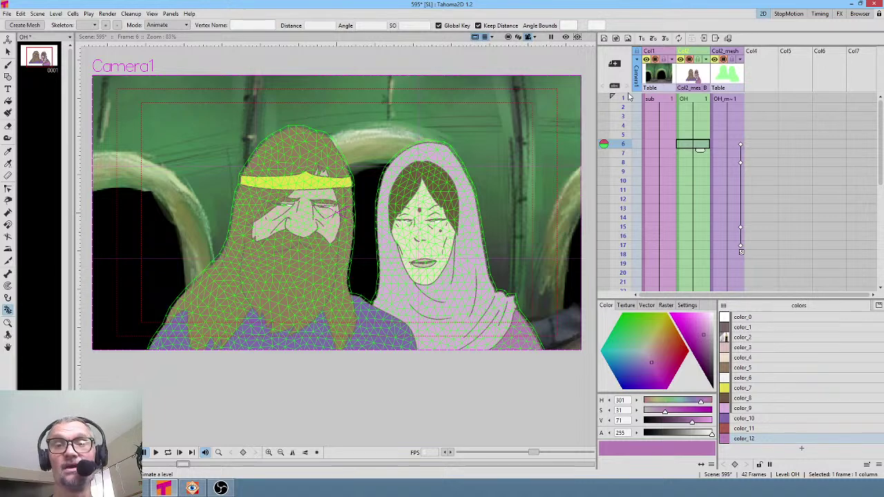
- Scrub the timeline between frames 1 and 16 again to check how both characters' meshes deform
mouse_move(626, 100)
left_mouse_down()
mouse_move(631, 172)
mouse_move(635, 154)
mouse_move(629, 257)
mouse_move(626, 217)
left_mouse_up()
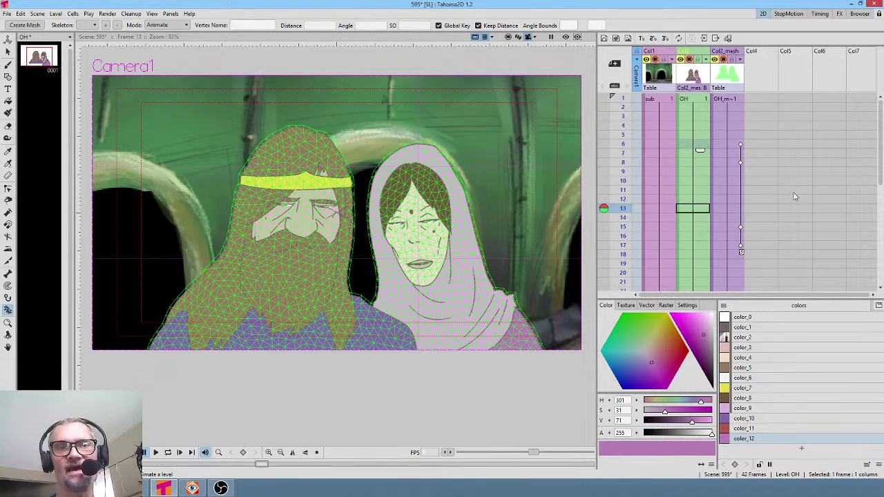
scroll(770, 228, "down", 3)
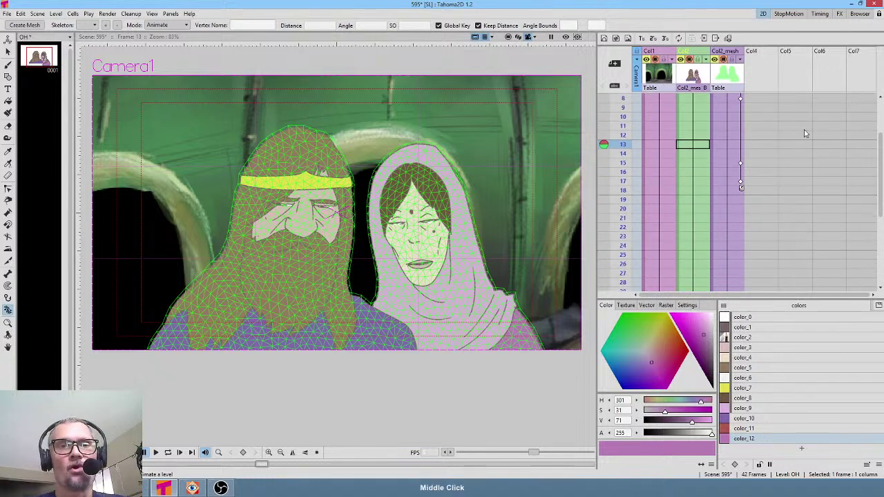
mouse_move(629, 154)
left_mouse_down()
mouse_move(629, 199)
mouse_move(632, 117)
left_mouse_up()
scroll(765, 124, "up", 3)
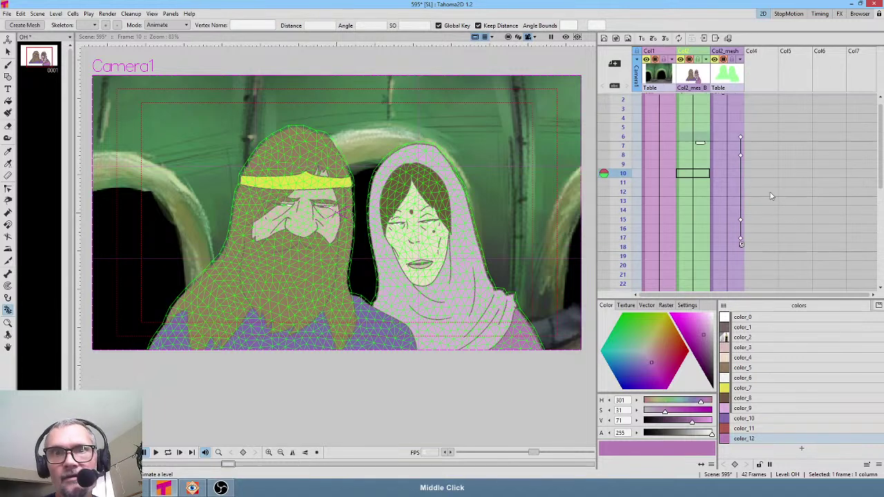
left_click(626, 99)
left_click_drag(627, 159, 619, 225)
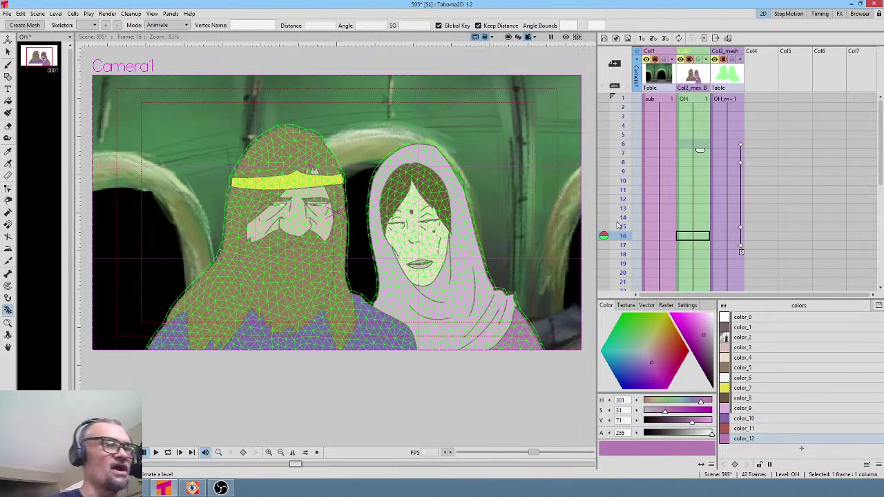
- Save the scene together with the modified OH level
left_click(6, 13)
left_click(22, 47)
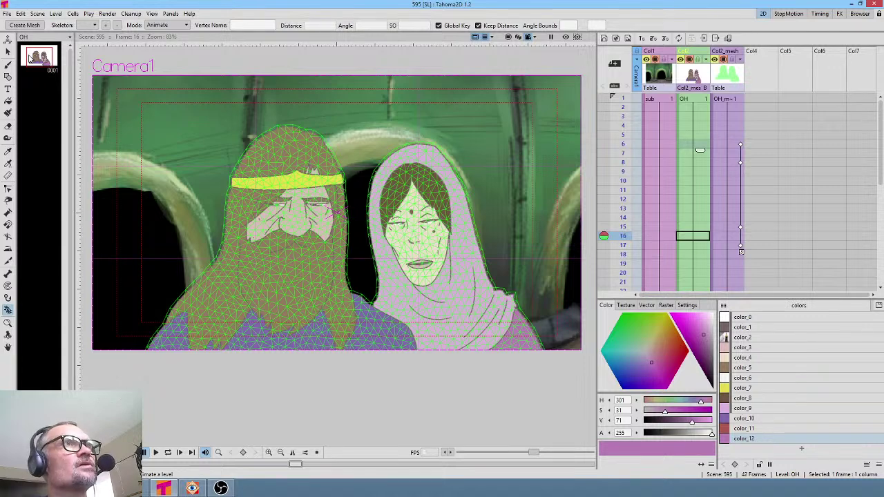
left_click_drag(31, 58, 90, 72)
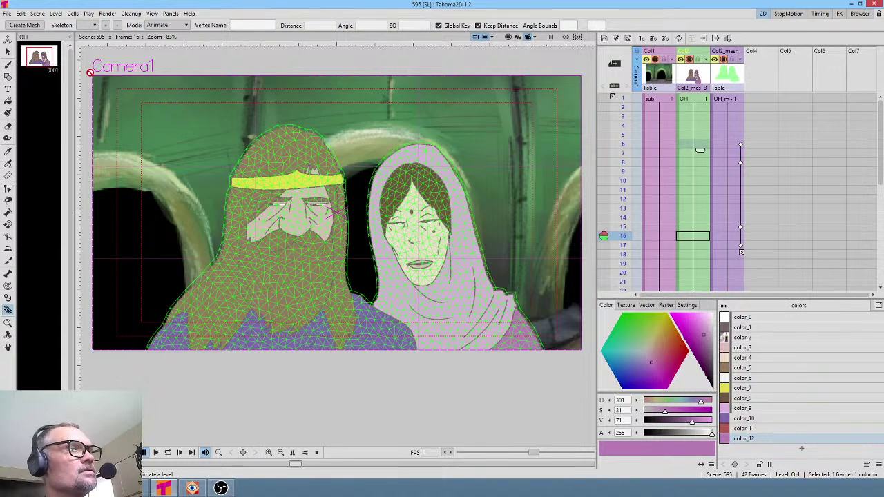
left_click_drag(90, 72, 90, 72)
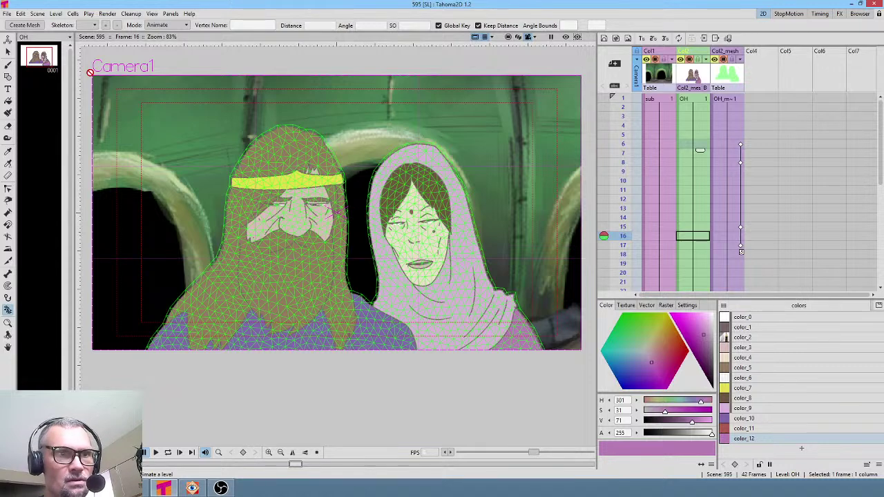
- Examine the OH drawing on its own with the ink check toggled, and return to the scene's camera view
left_click(694, 79)
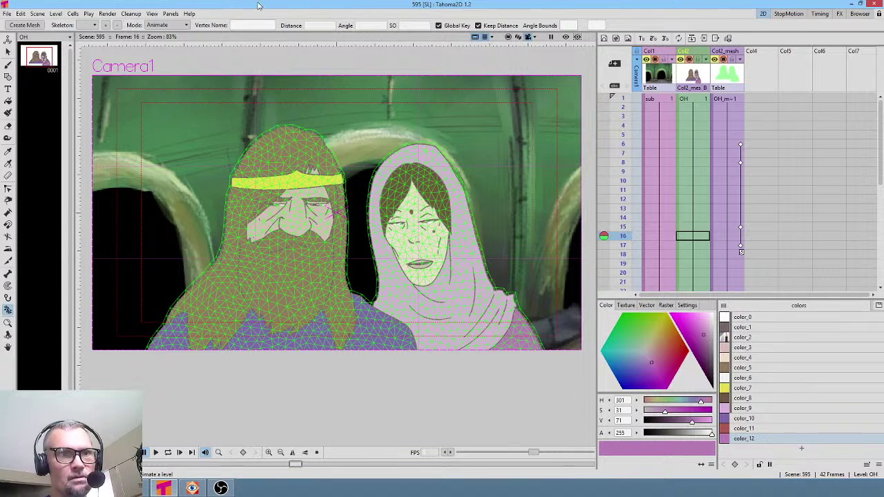
left_click(40, 57)
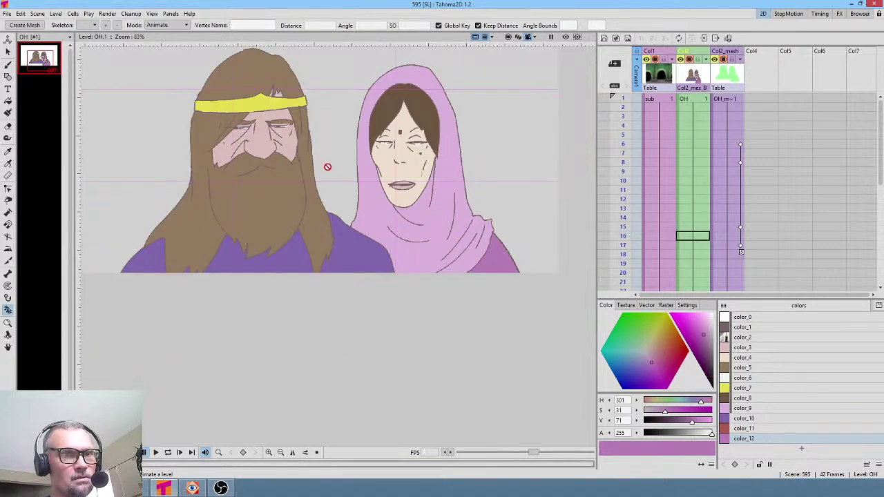
key("1")
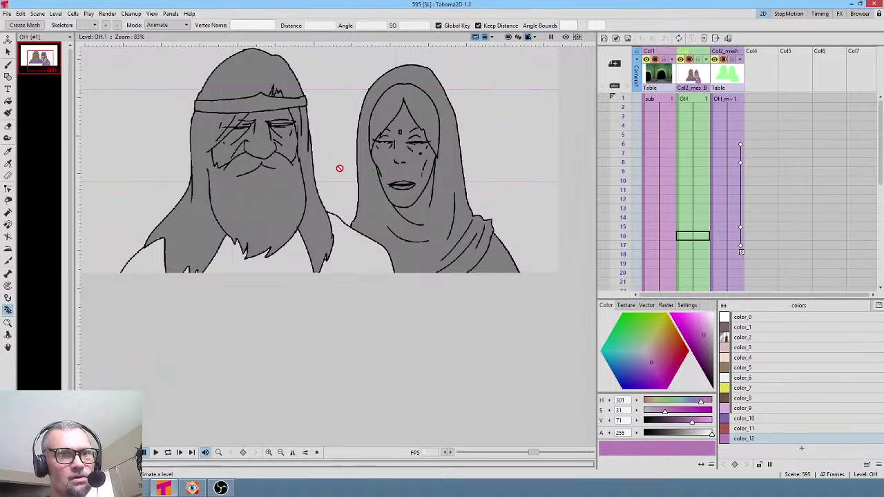
key("1")
key("1")
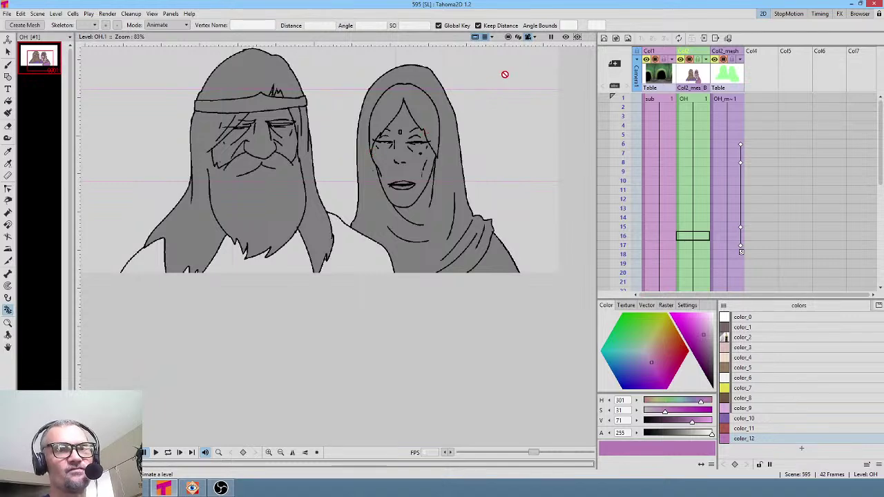
left_click(508, 37)
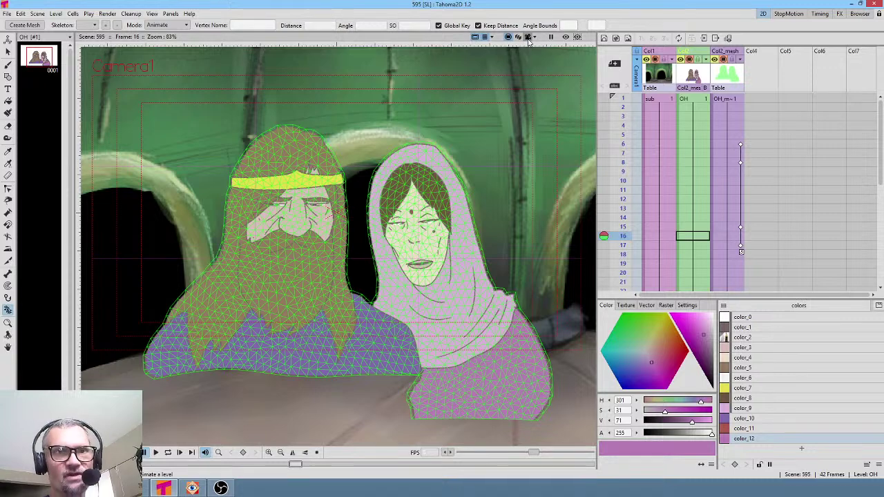
left_click(528, 38)
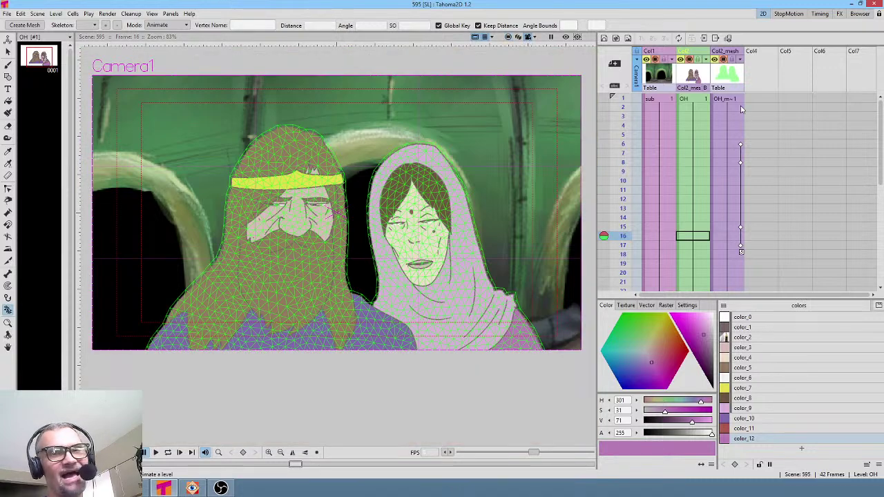
- Insert an empty column directly after the OH column
left_click(700, 102)
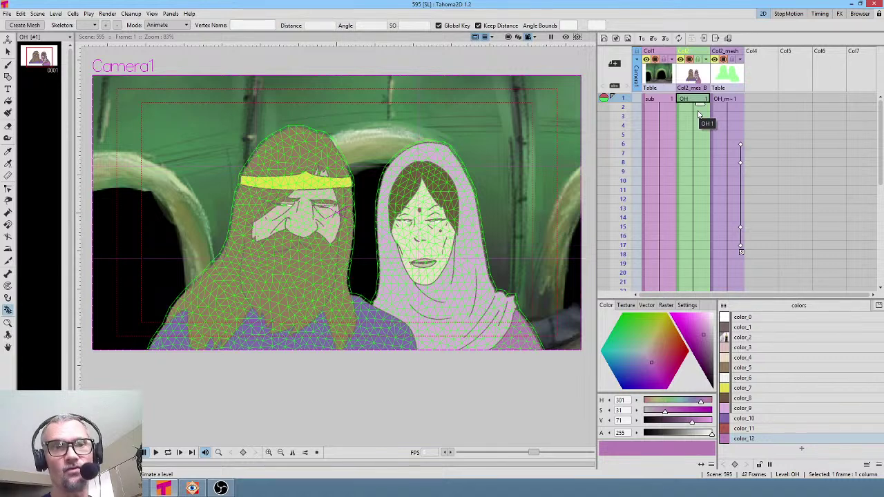
left_click(694, 76)
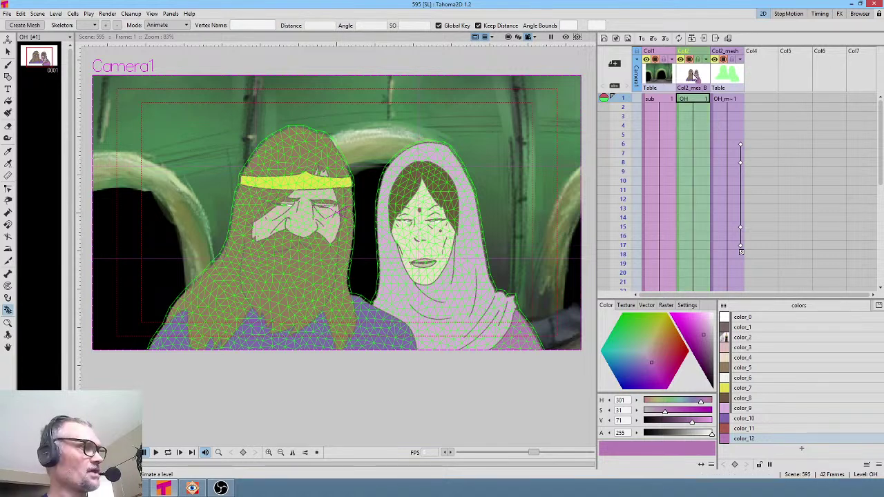
key("shift+Insert")
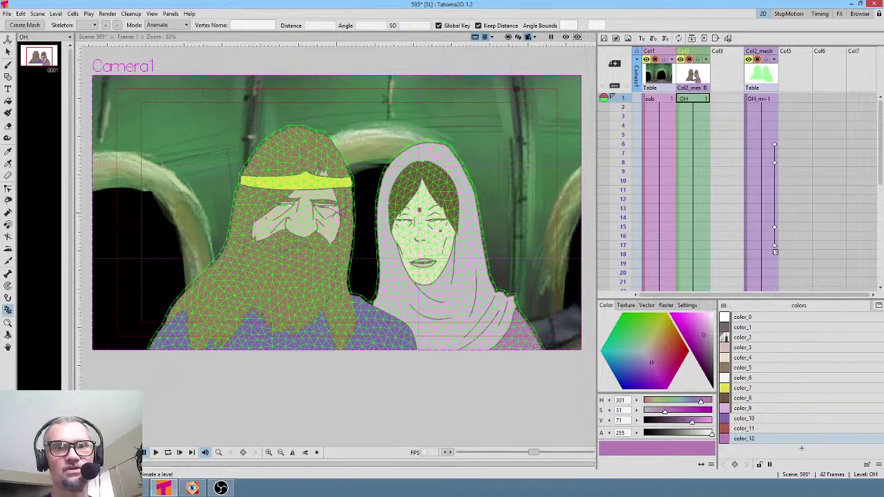
- Create a Vector Level named DU at frame 1 of the empty column and extend its exposure to frame 42
left_click(734, 101)
left_click(604, 38)
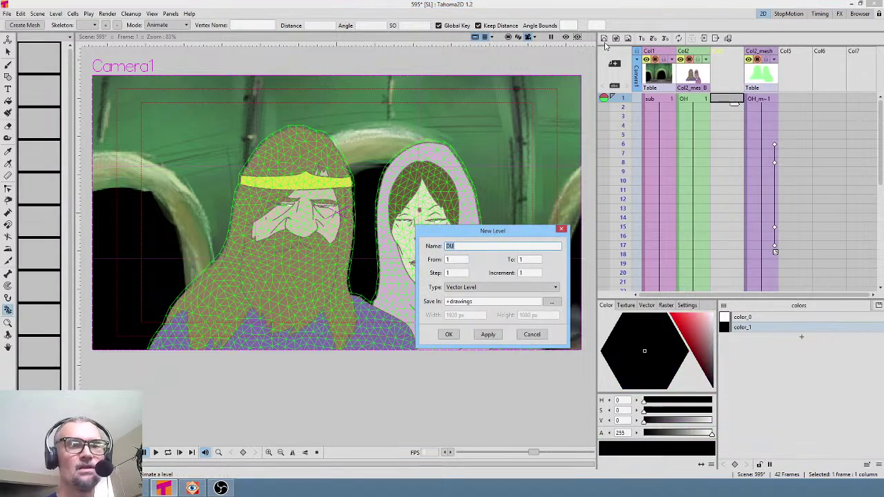
left_click(449, 334)
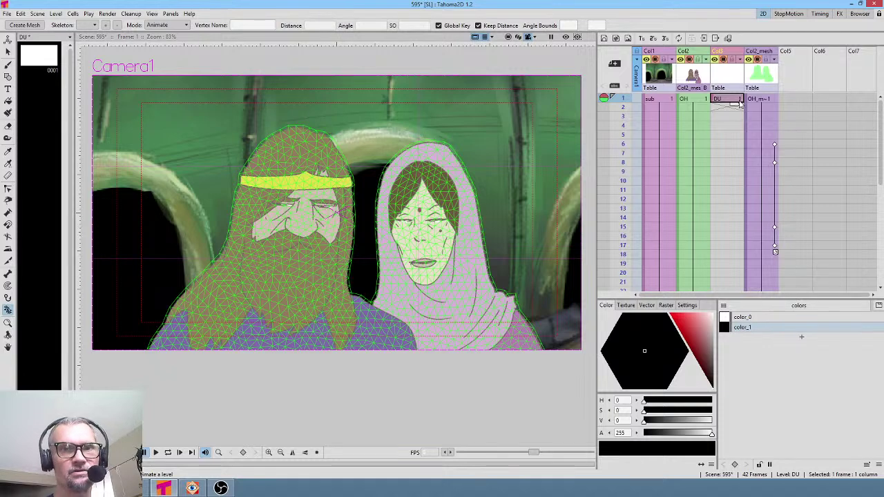
left_click_drag(735, 103, 736, 280)
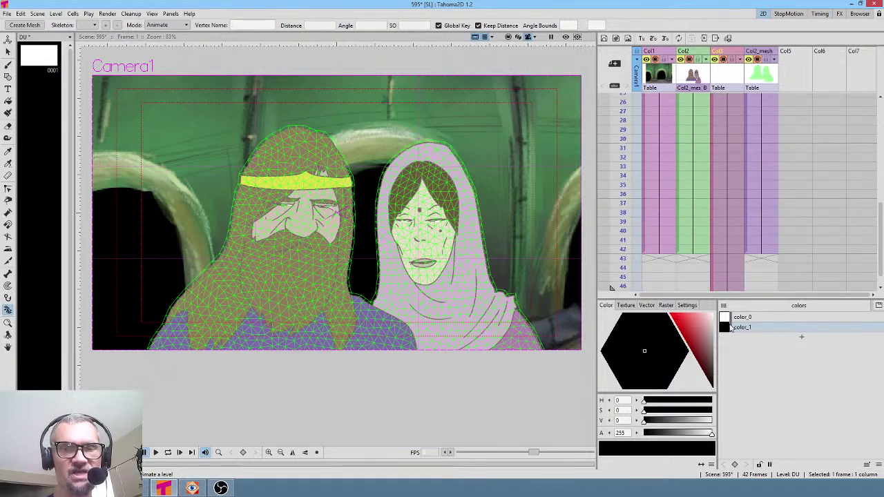
middle_click(796, 241)
scroll(796, 241, "up", 6)
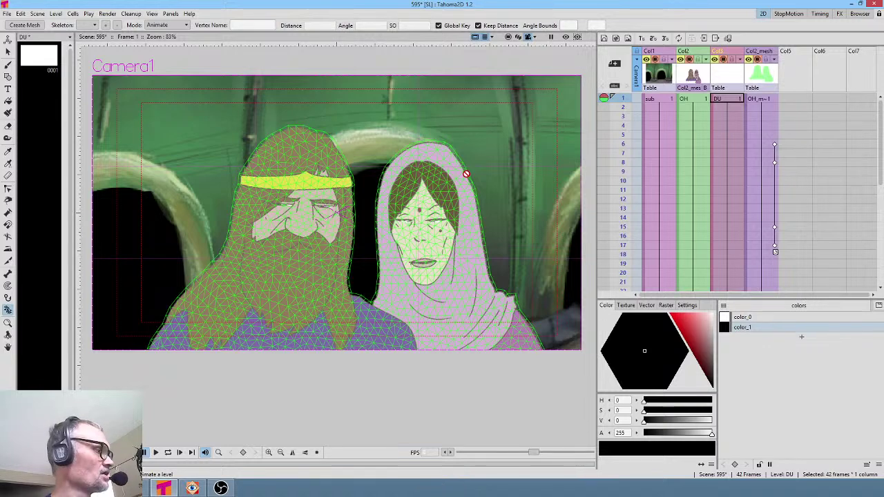
- Brush an auto-filled, horseshoe-shaped color_1 area around the woman's face, inside her hood, on the DU level
key("b")
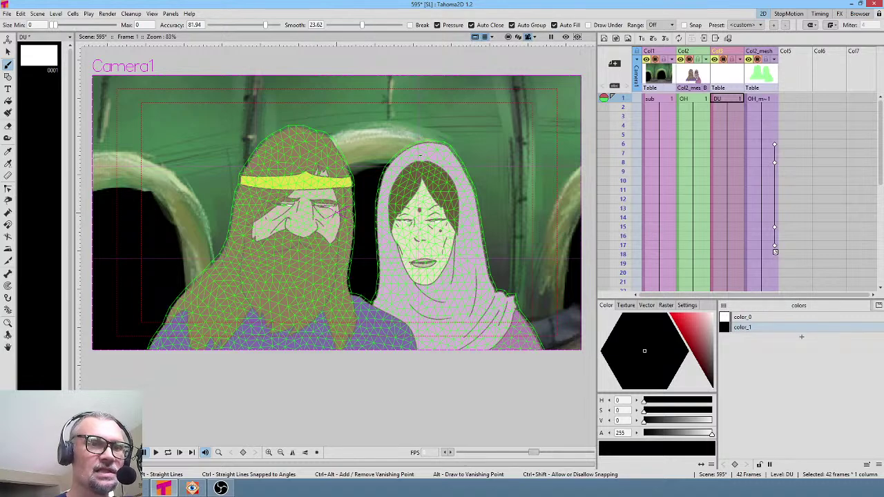
mouse_move(412, 158)
left_mouse_down()
mouse_move(395, 168)
mouse_move(384, 214)
left_mouse_up()
mouse_move(397, 255)
left_mouse_down()
mouse_move(405, 266)
mouse_move(399, 216)
left_mouse_up()
mouse_move(408, 180)
left_mouse_down()
mouse_move(401, 197)
mouse_move(428, 169)
mouse_move(448, 203)
mouse_move(452, 268)
mouse_move(465, 201)
mouse_move(449, 166)
mouse_move(429, 152)
left_mouse_up()
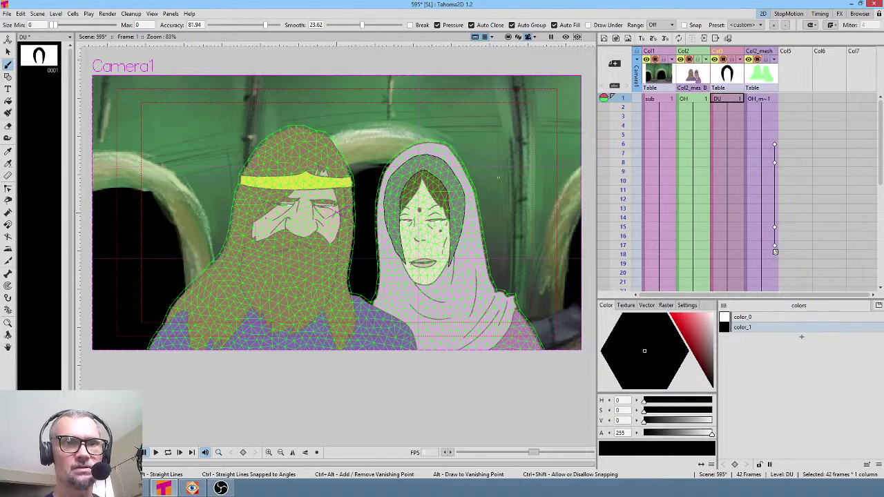
- Inspect the shape around the woman's face up close and in a rendered preview of frame 1
scroll(434, 242, "up", 4)
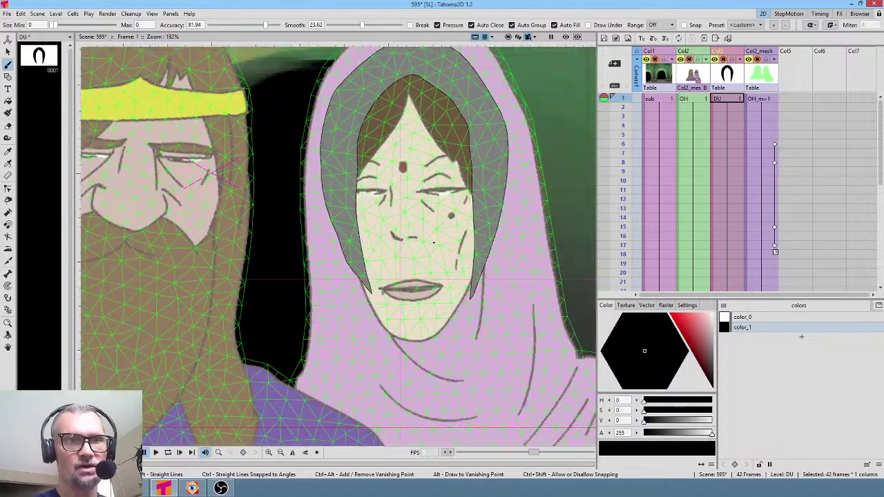
scroll(448, 226, "down", 2)
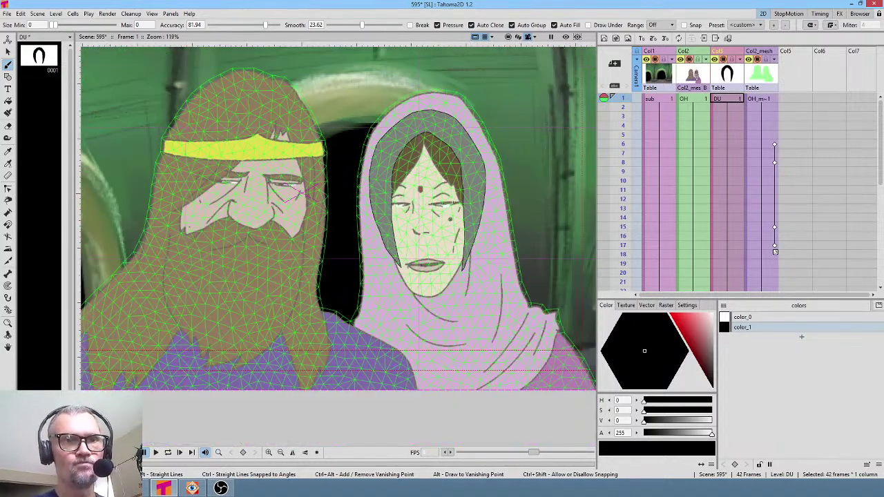
left_click(566, 38)
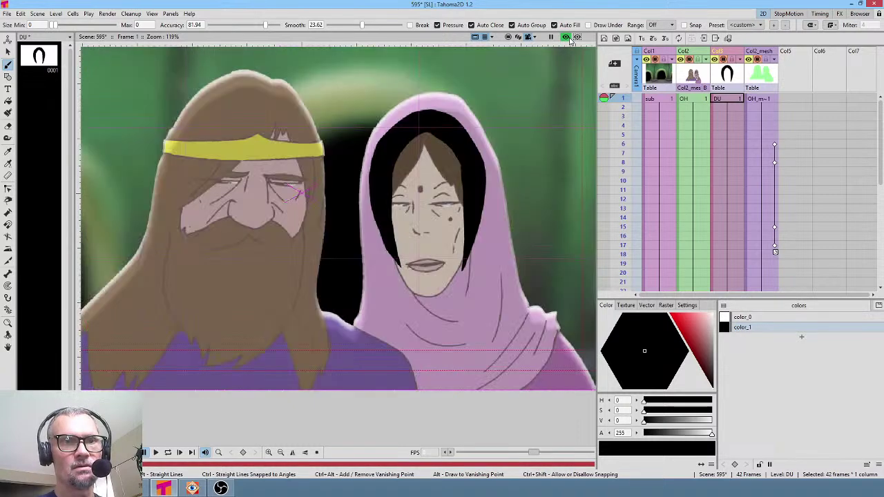
left_click(567, 38)
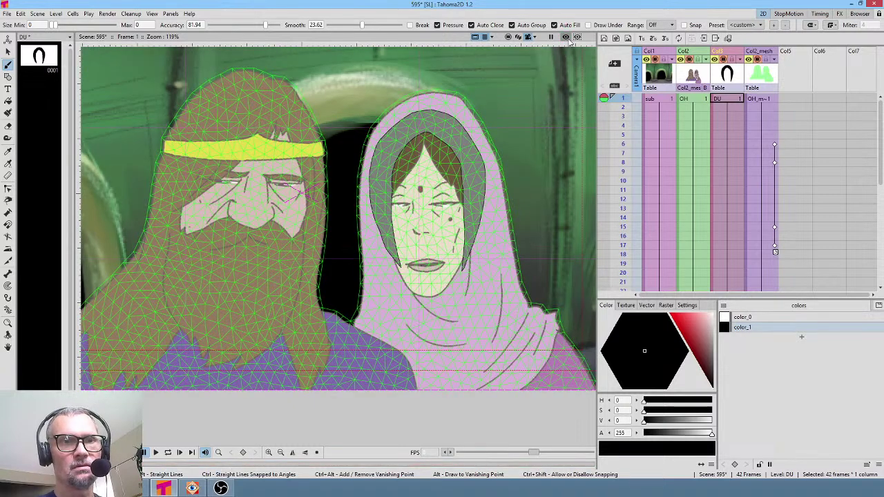
- Detach the OH column from its mesh in the Stage Schematic and link it directly to the Table
left_click(735, 101)
key("ctrl+f")
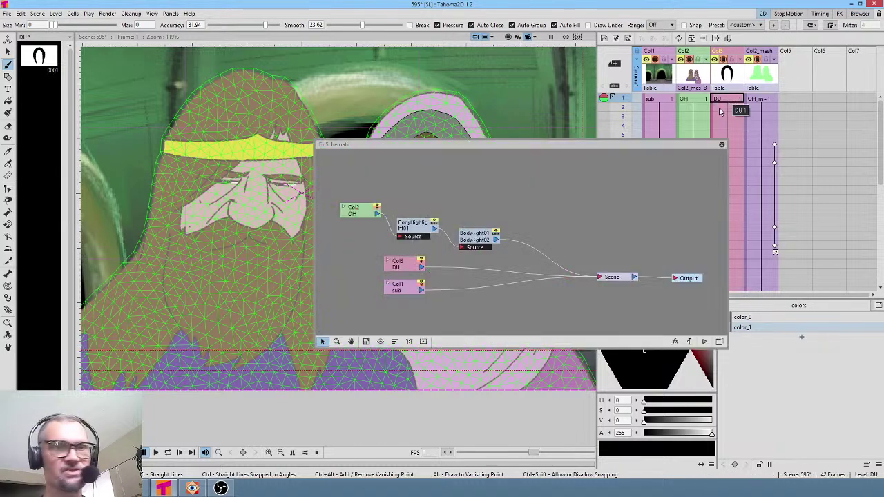
left_click(719, 341)
left_click(454, 251)
left_click_drag(458, 253, 395, 207)
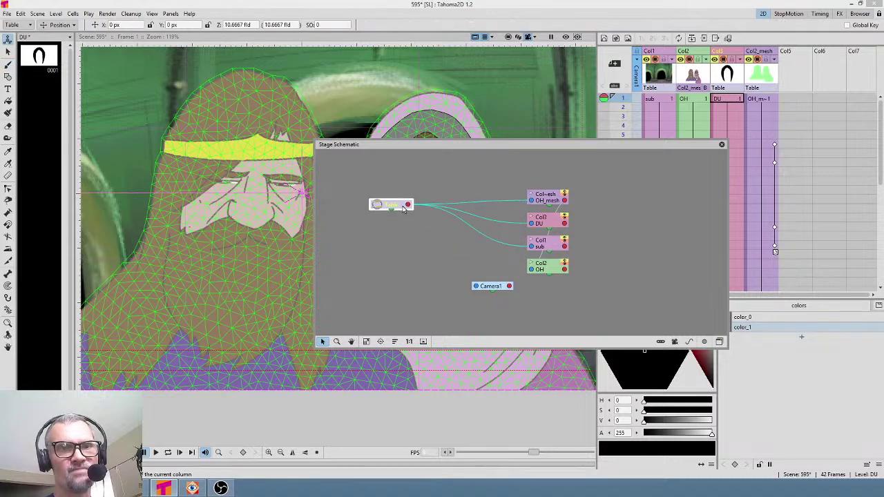
left_click_drag(552, 266, 408, 206)
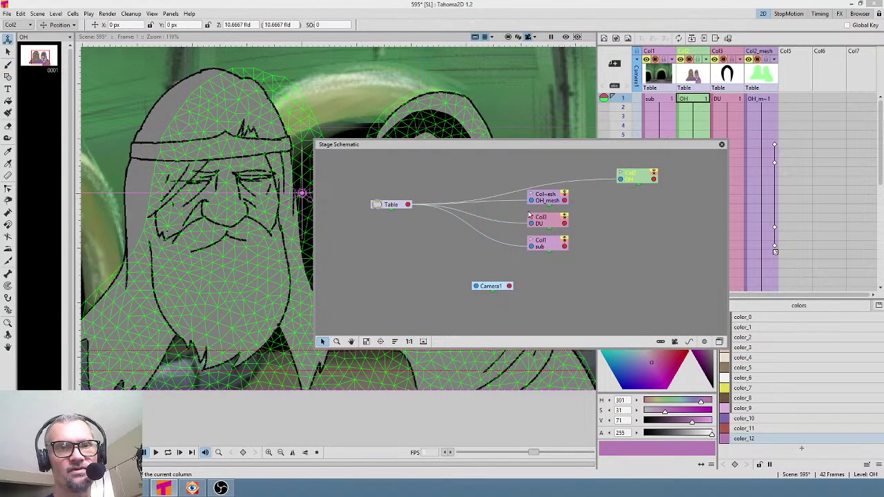
- Spread out the OH_mesh, DU and sub nodes below the OH node, and close the Stage Schematic
left_click_drag(549, 202, 626, 209)
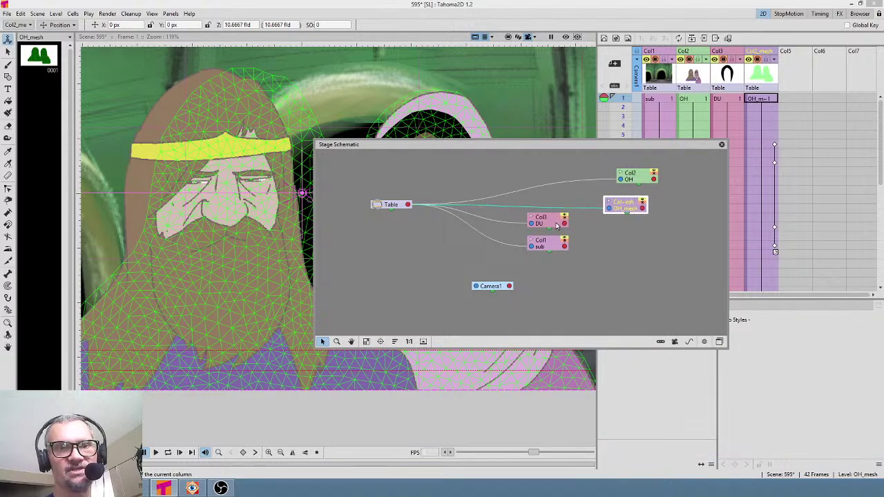
left_click_drag(557, 222, 641, 234)
left_click_drag(547, 248, 610, 268)
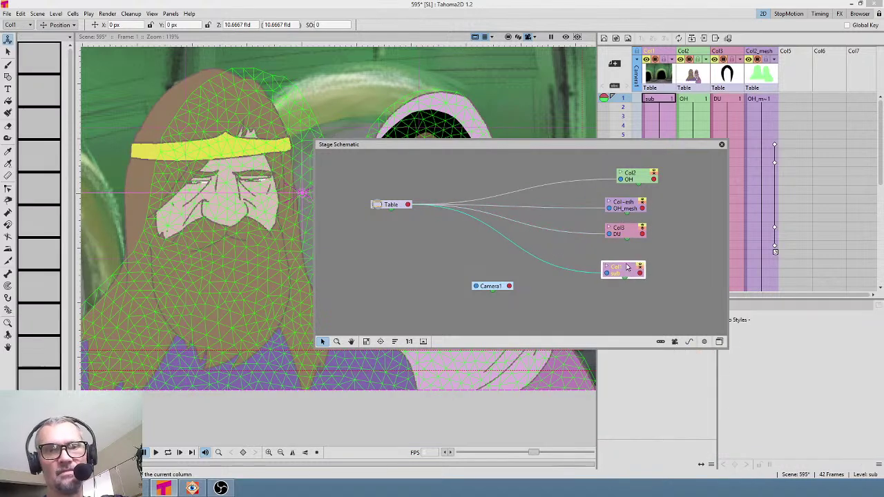
left_click(722, 144)
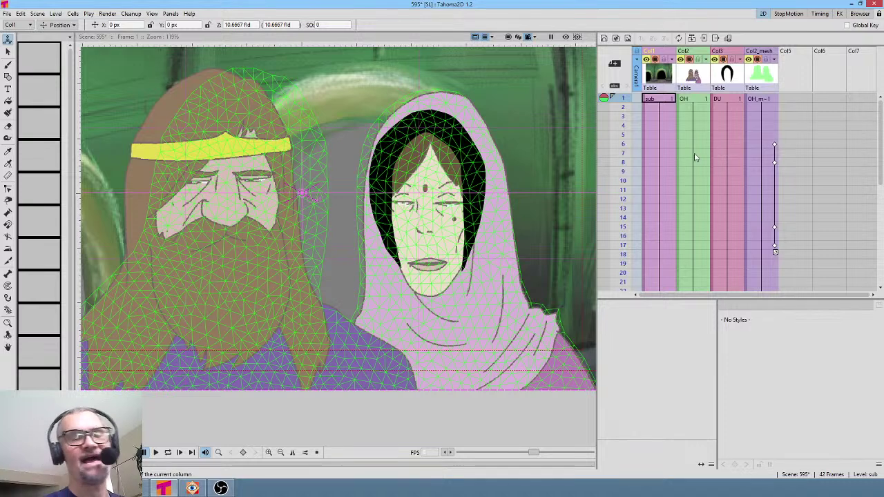
- Hide the Col2_mesh column in the viewer and select the OH drawing at frame 1
left_click(757, 59)
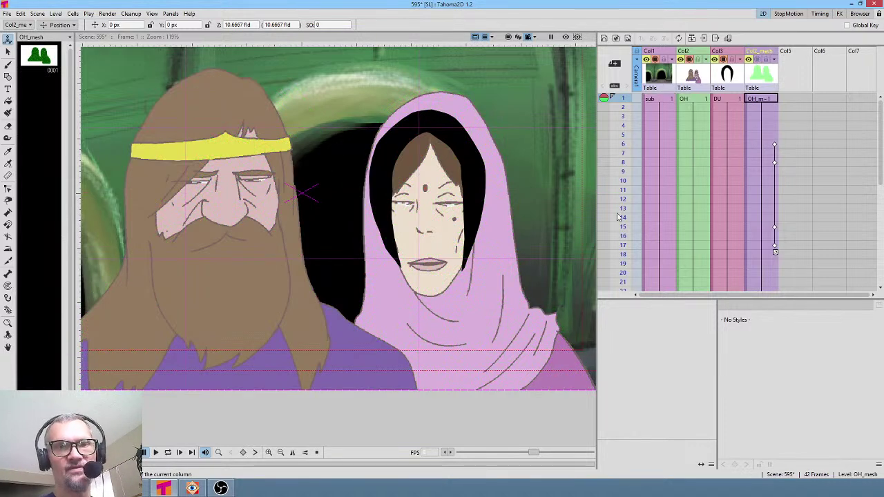
left_click(729, 99)
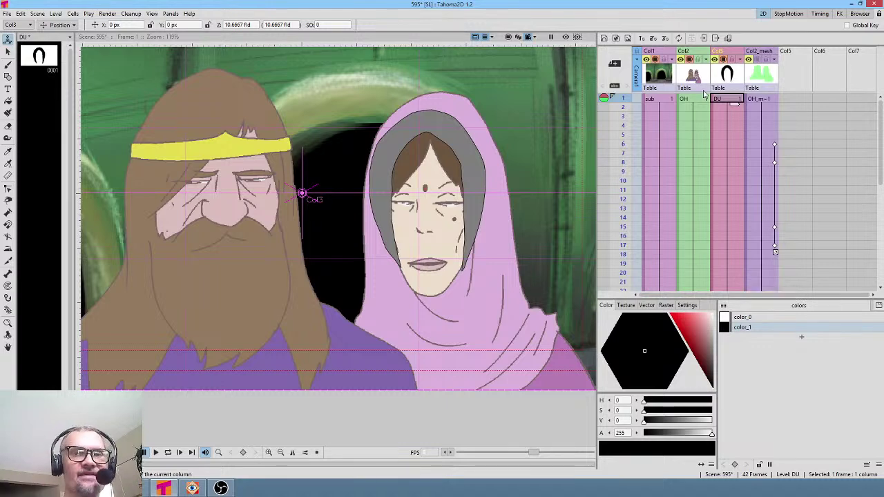
left_click(703, 92)
left_click(695, 102)
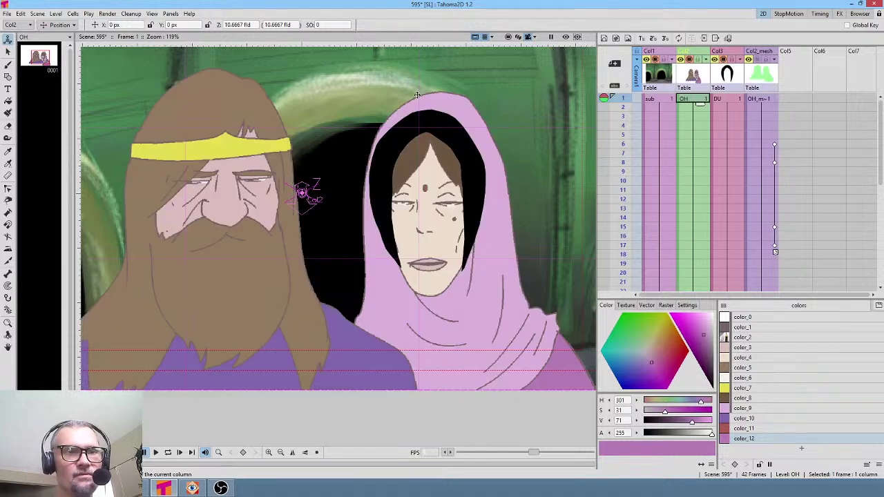
- Look at the OH drawing on its own in the level view, and return to the scene view at frame 1
middle_click(367, 221)
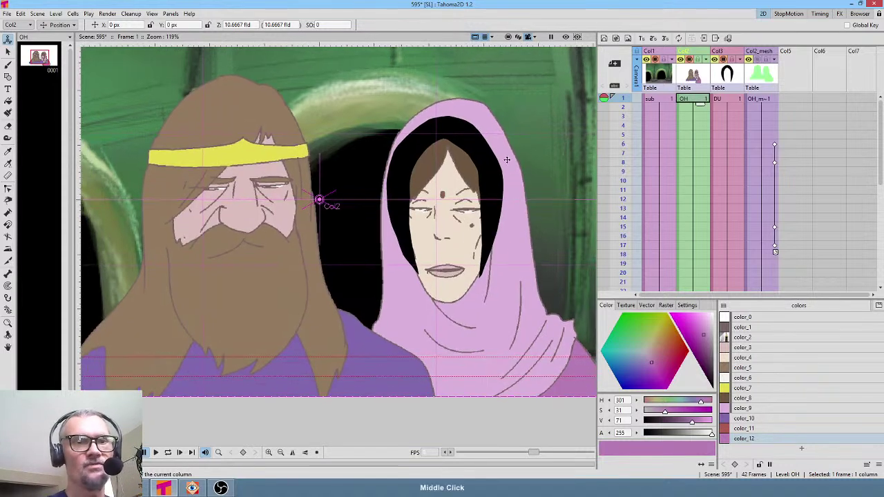
left_click(35, 59)
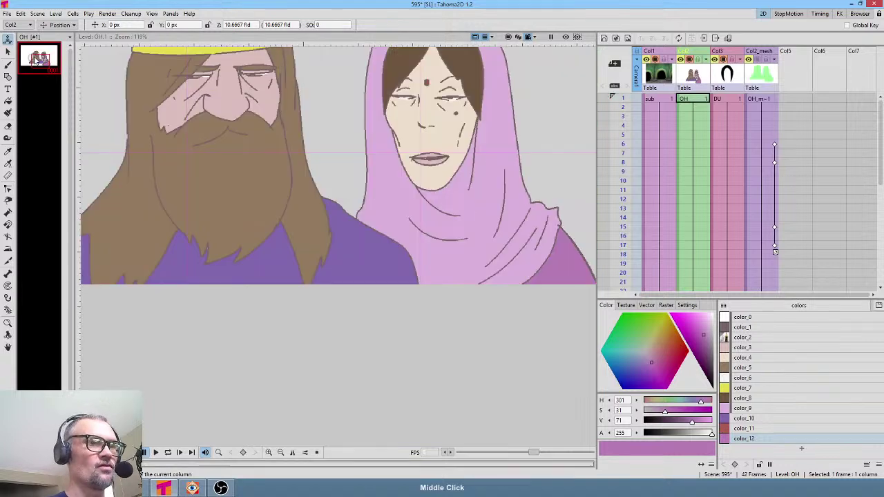
middle_click(408, 166)
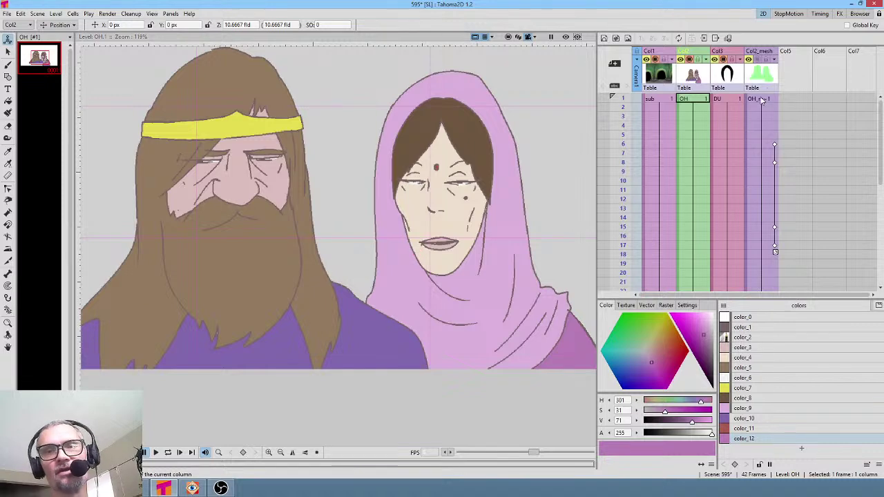
scroll(703, 100, "down", 2)
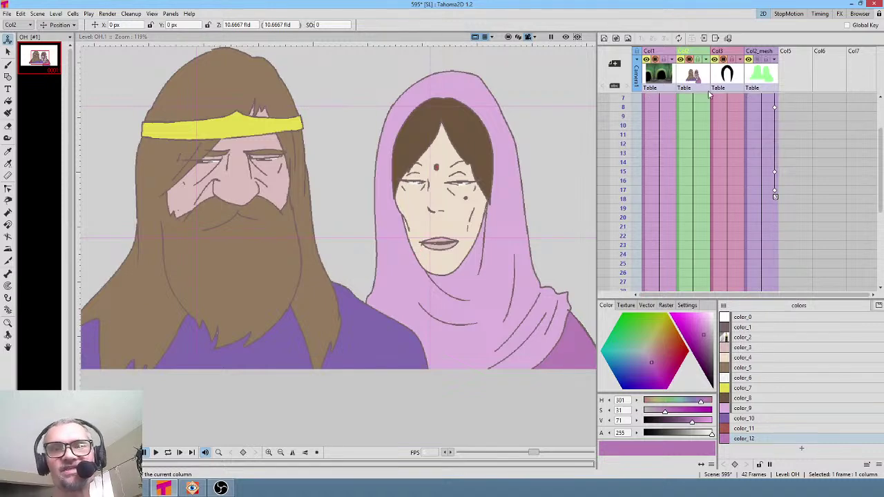
scroll(879, 141, "up", 2)
left_click(699, 100)
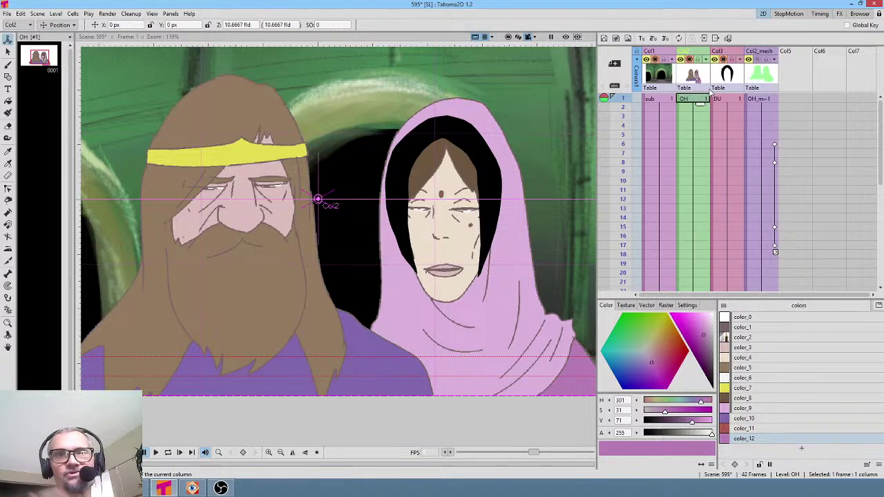
- Paint black shadow shapes with the Brush on the DU drawing, beneath the woman's chin and down the folds of her scarf
left_click(729, 100)
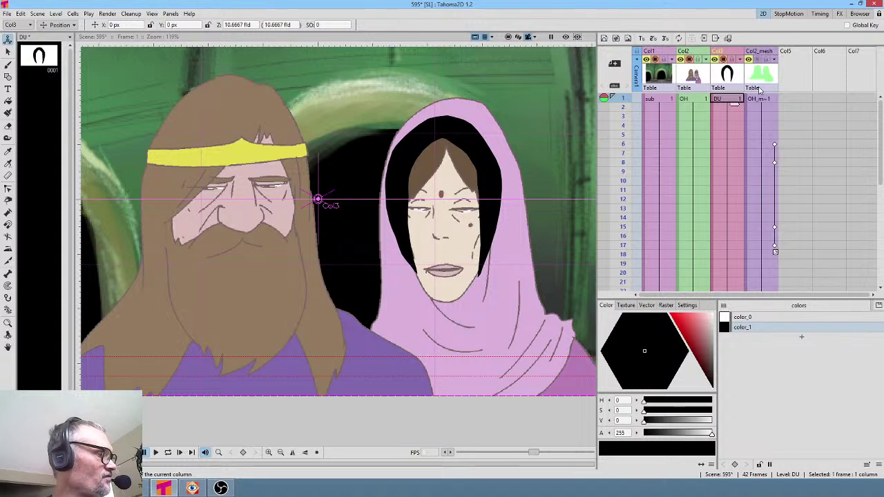
key("b")
mouse_move(493, 257)
left_mouse_down()
mouse_move(474, 316)
mouse_move(475, 308)
left_mouse_up()
left_click_drag(482, 271, 474, 296)
mouse_move(474, 297)
left_mouse_down()
mouse_move(445, 312)
mouse_move(488, 240)
left_mouse_up()
mouse_move(519, 284)
left_mouse_down()
mouse_move(493, 363)
mouse_move(505, 354)
mouse_move(522, 283)
left_mouse_up()
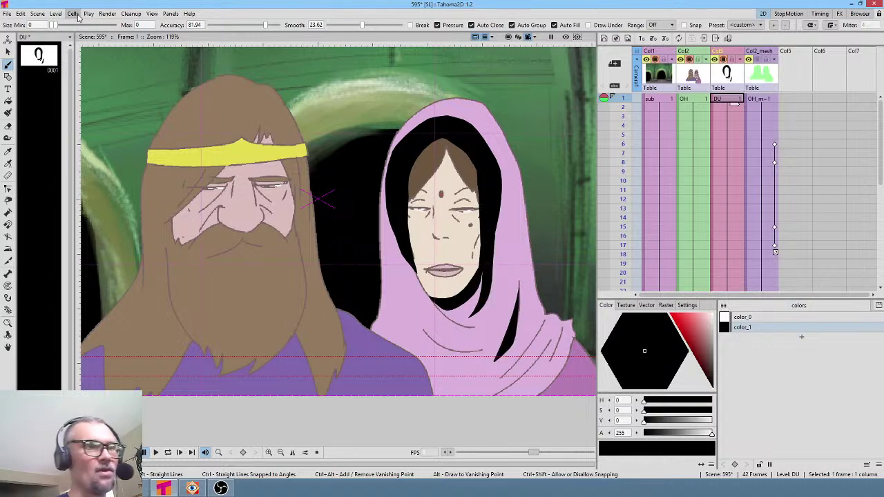
- Enable Column Color Filter and Transparency for Rendering in the Scene Settings, and close the dialog
left_click(38, 13)
left_click(50, 23)
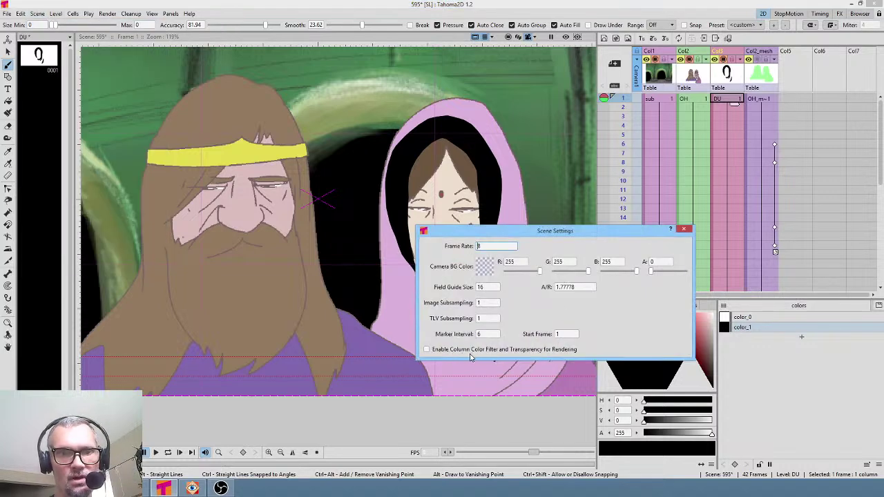
left_click(500, 355)
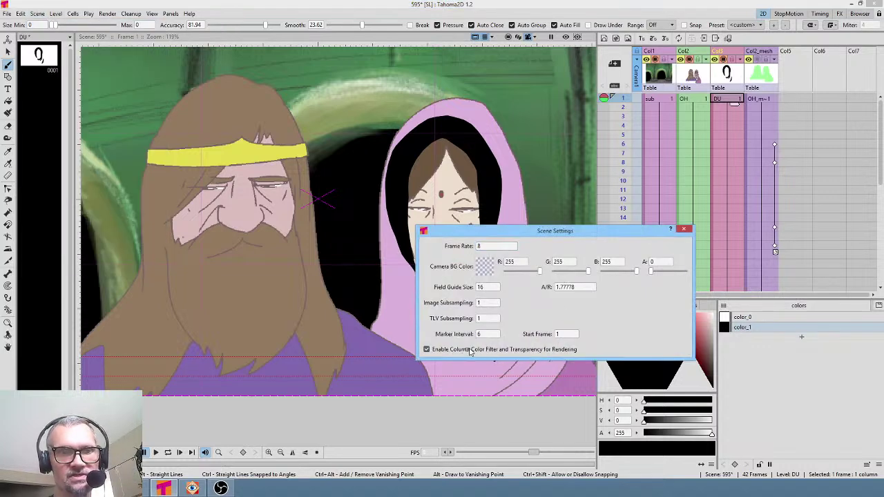
left_click(684, 229)
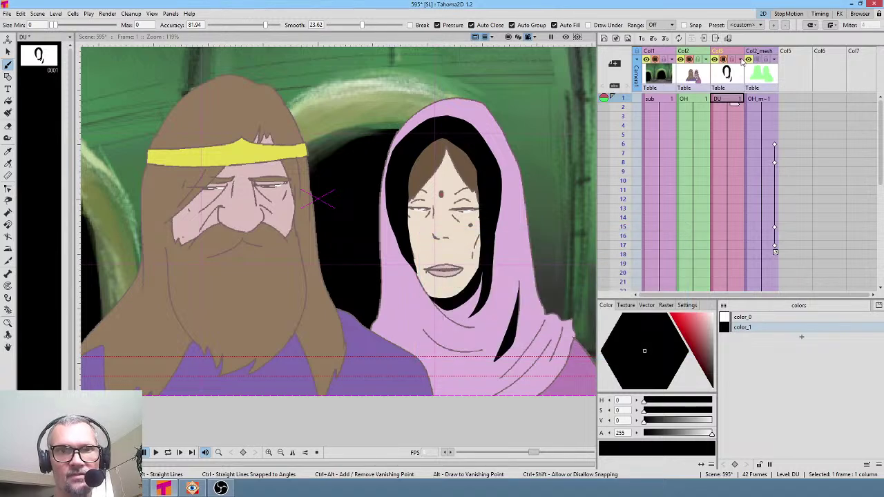
- Lower the opacity of the DU column so its black shapes act as semi-transparent shadows
left_click(741, 60)
mouse_move(806, 69)
left_mouse_down()
mouse_move(769, 80)
mouse_move(772, 72)
left_mouse_up()
left_click(745, 88)
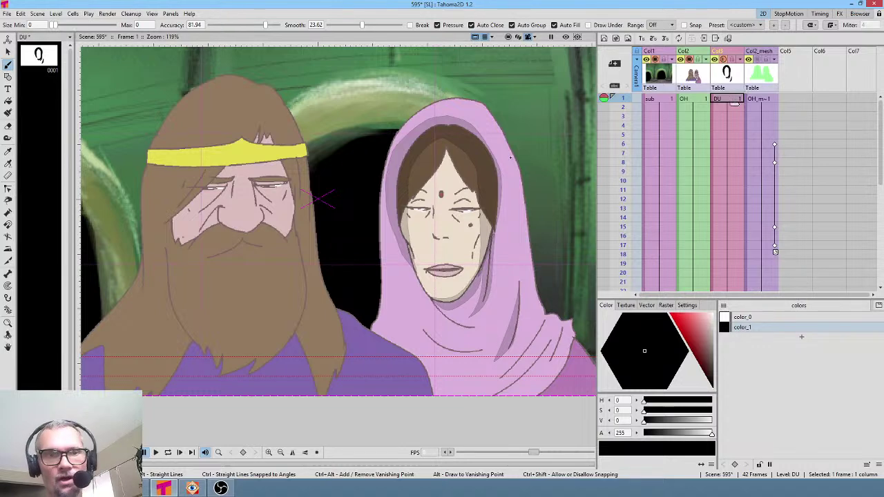
- Paint more shadow shapes on the DU drawing along the woman's scarf folds and beneath the man's nose
left_click_drag(516, 304, 515, 229)
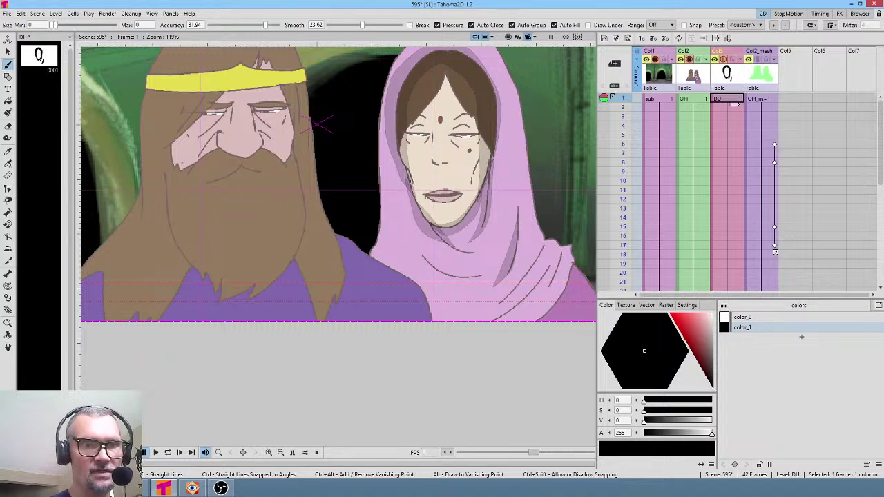
left_click_drag(552, 250, 542, 206)
mouse_move(543, 242)
left_mouse_down()
mouse_move(492, 297)
mouse_move(548, 275)
mouse_move(539, 249)
mouse_move(478, 280)
left_mouse_up()
left_click_drag(423, 242, 465, 243)
left_click_drag(500, 283, 537, 361)
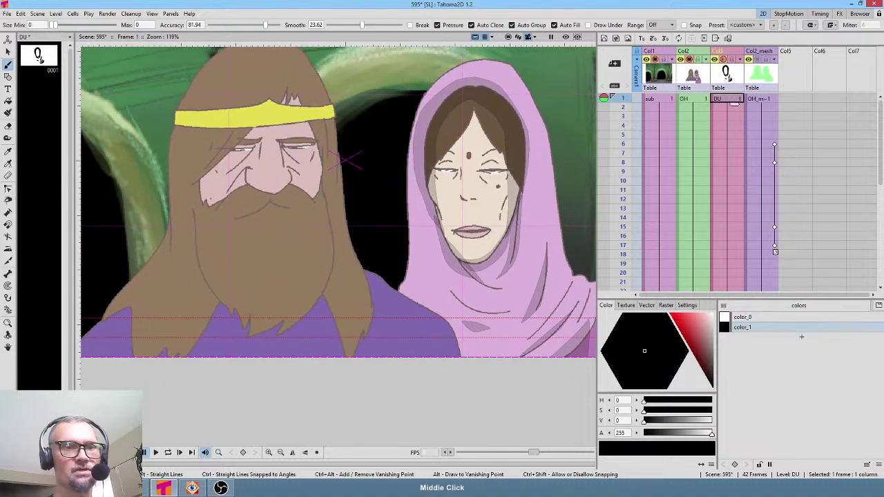
left_click_drag(421, 256, 461, 305)
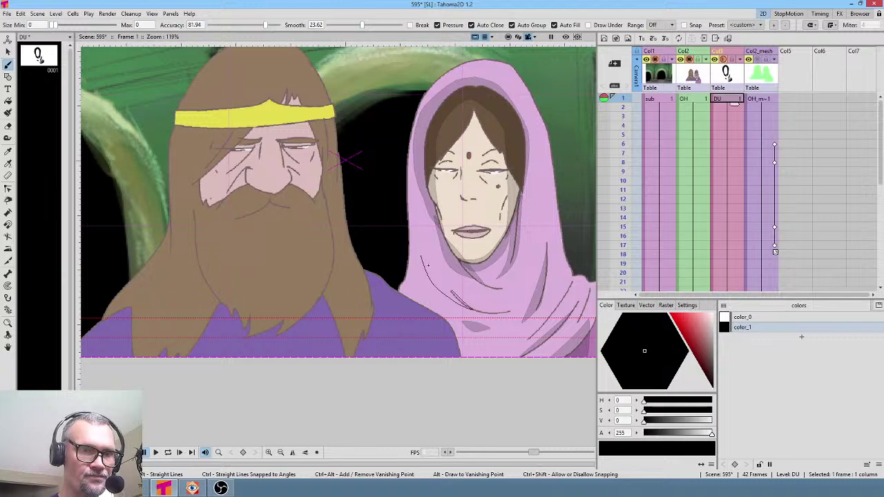
key("ctrl+z")
left_click_drag(298, 189, 318, 190)
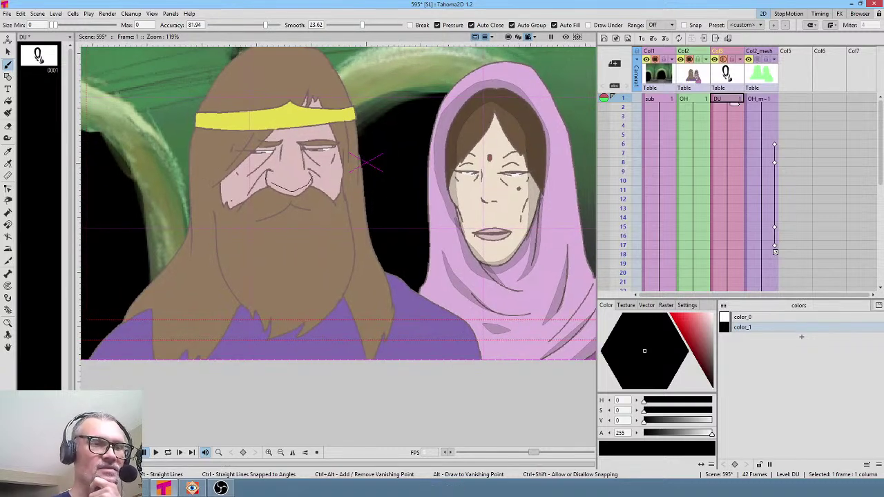
left_click_drag(287, 209, 308, 209)
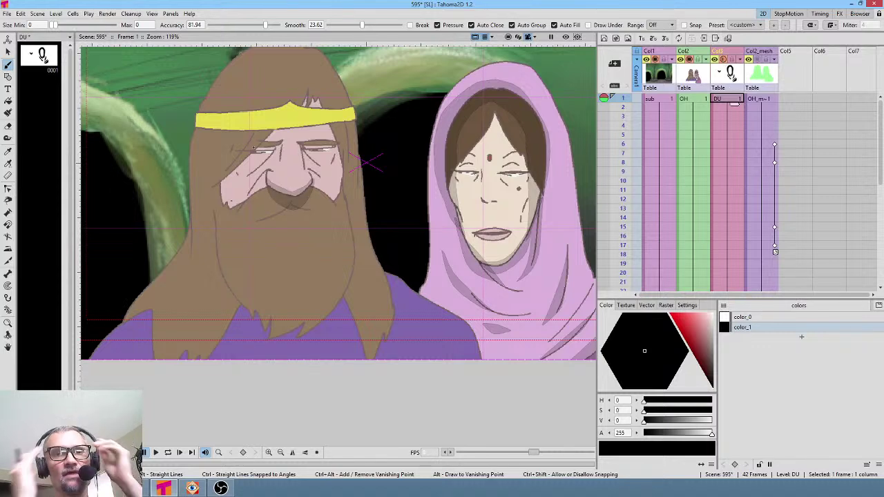
- In the Stage Schematic, place the DU node directly below OH, set OH_mesh apart nearer the Table, and close the schematic
key("F9")
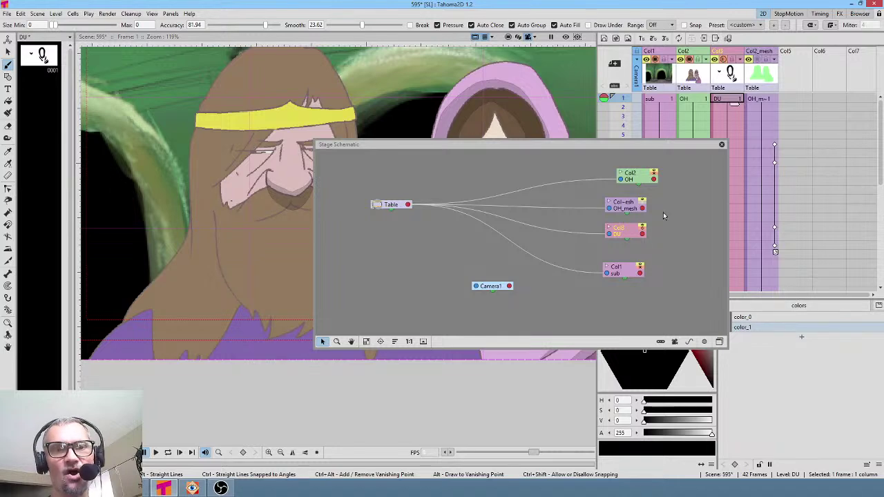
left_click(657, 176)
left_click_drag(657, 177, 673, 172)
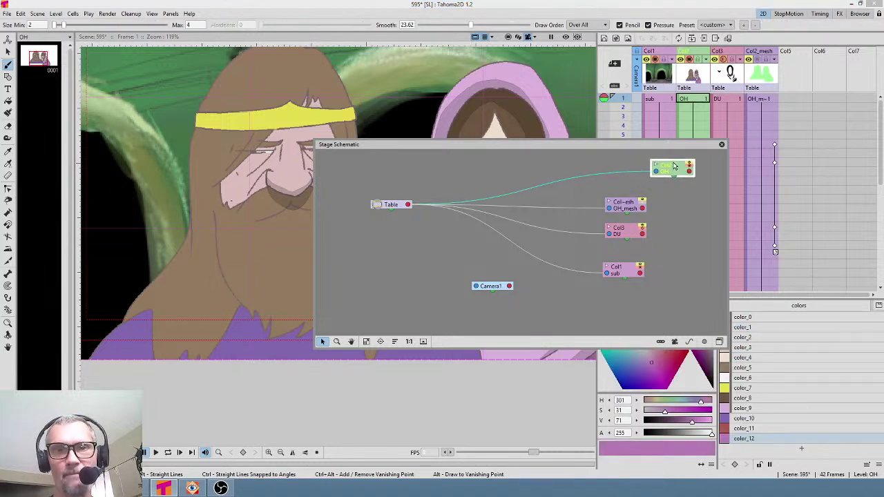
left_click_drag(628, 237, 572, 228)
left_click_drag(672, 172, 678, 191)
left_click(677, 191)
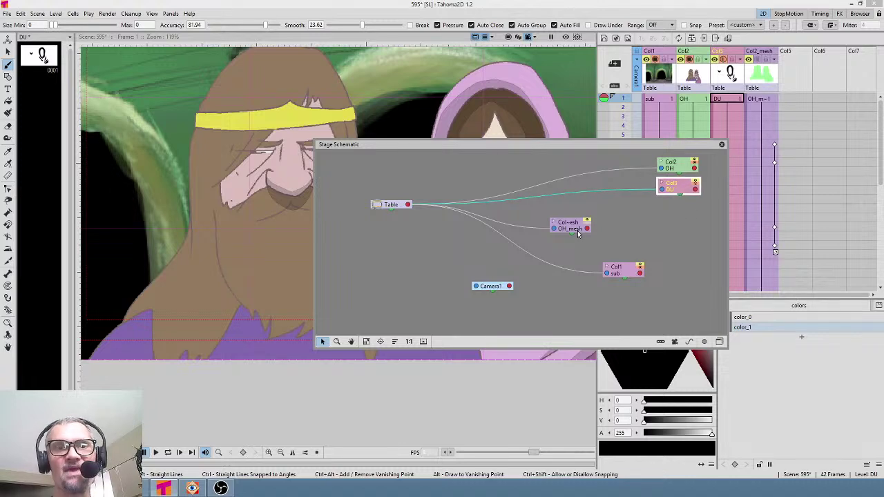
left_click(722, 144)
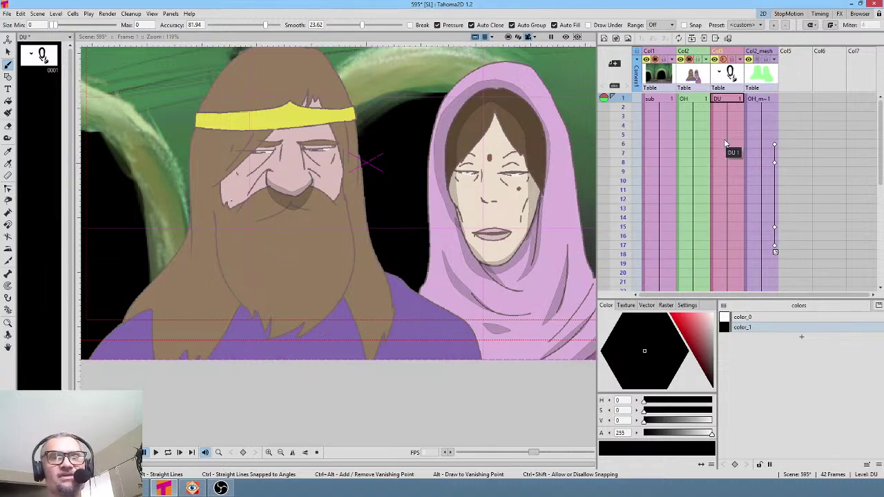
- Paint shadow shapes on the DU drawing along and beneath the man's beard and beside his long hair locks
left_click_drag(485, 318, 367, 231)
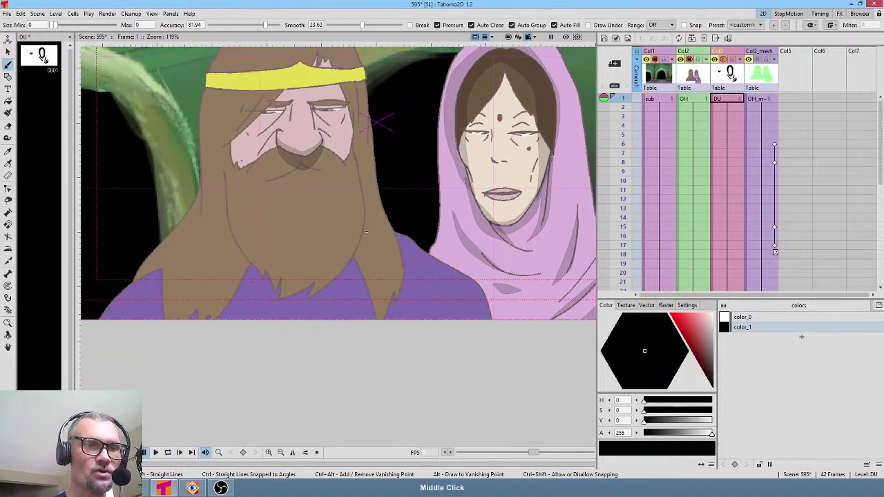
left_click_drag(355, 163, 357, 182)
left_click_drag(349, 251, 324, 283)
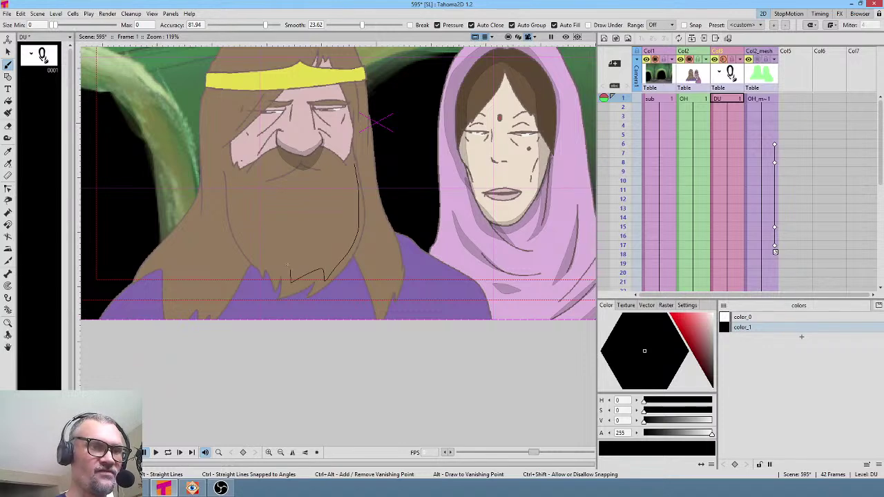
left_click_drag(266, 262, 235, 219)
mouse_move(240, 256)
left_mouse_down()
mouse_move(221, 308)
mouse_move(259, 286)
left_mouse_up()
left_click_drag(322, 309, 339, 293)
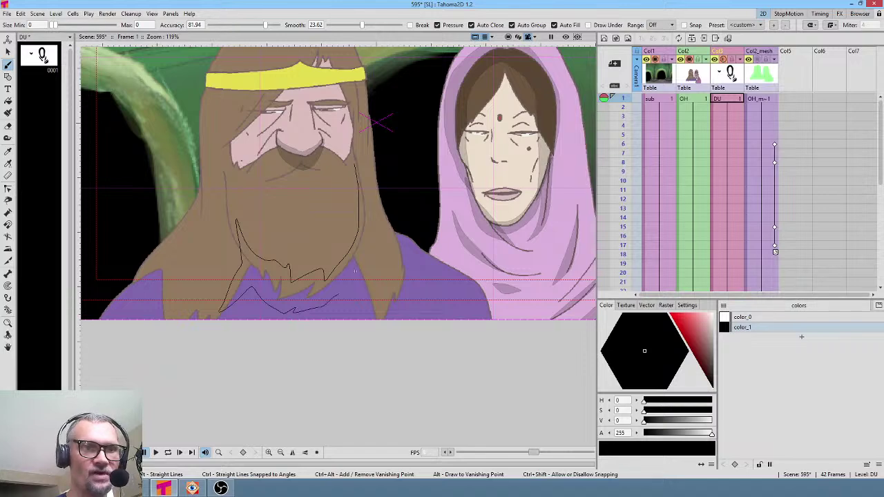
mouse_move(373, 333)
left_mouse_down()
mouse_move(366, 166)
mouse_move(380, 199)
left_mouse_up()
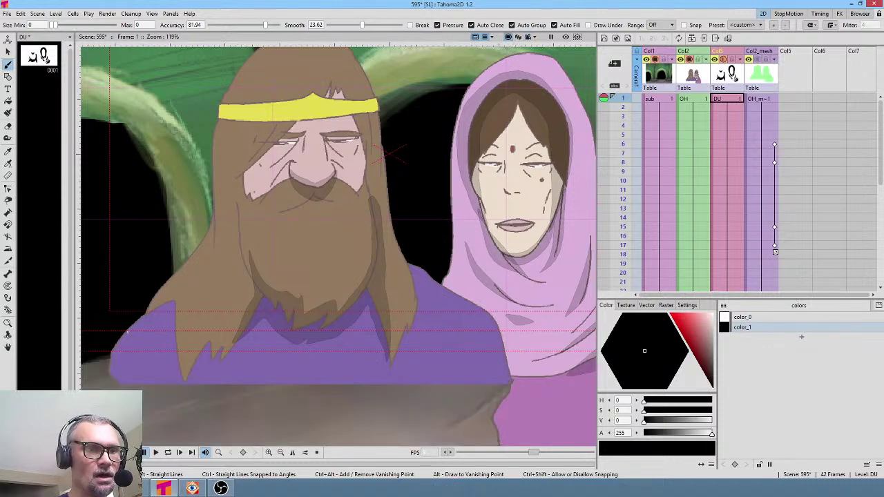
mouse_move(184, 328)
left_mouse_down()
mouse_move(180, 363)
mouse_move(171, 320)
mouse_move(145, 315)
left_mouse_up()
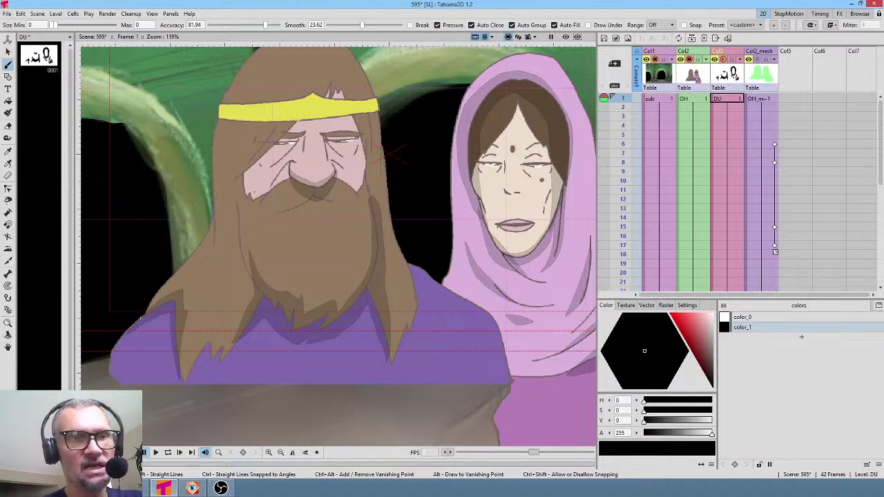
- Paint shadows on the DU drawing beneath the man's headband and along the hair beside his face
left_click_drag(331, 187, 337, 238)
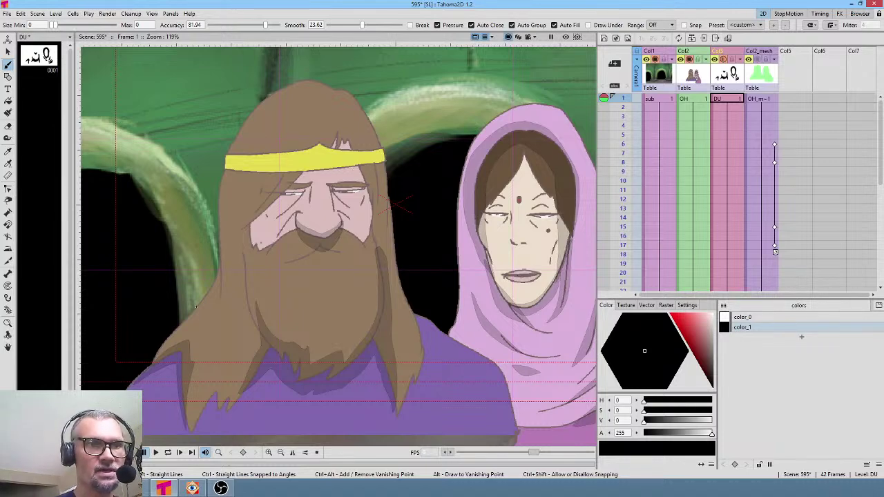
left_click_drag(375, 162, 237, 172)
left_click_drag(293, 174, 384, 162)
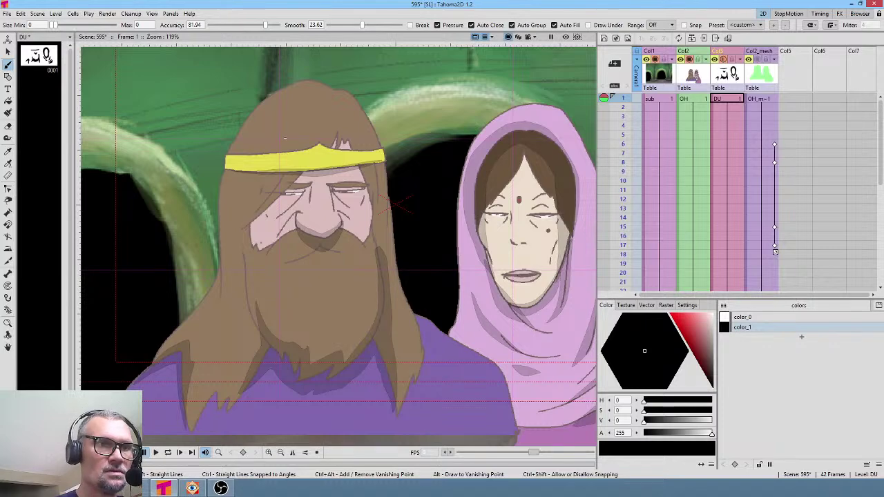
mouse_move(305, 173)
left_mouse_down()
mouse_move(269, 210)
mouse_move(303, 172)
left_mouse_up()
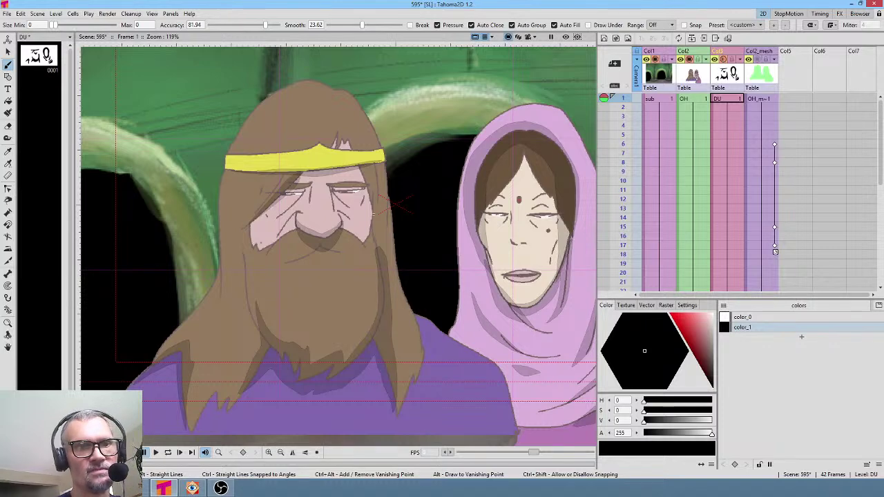
left_click_drag(356, 168, 371, 223)
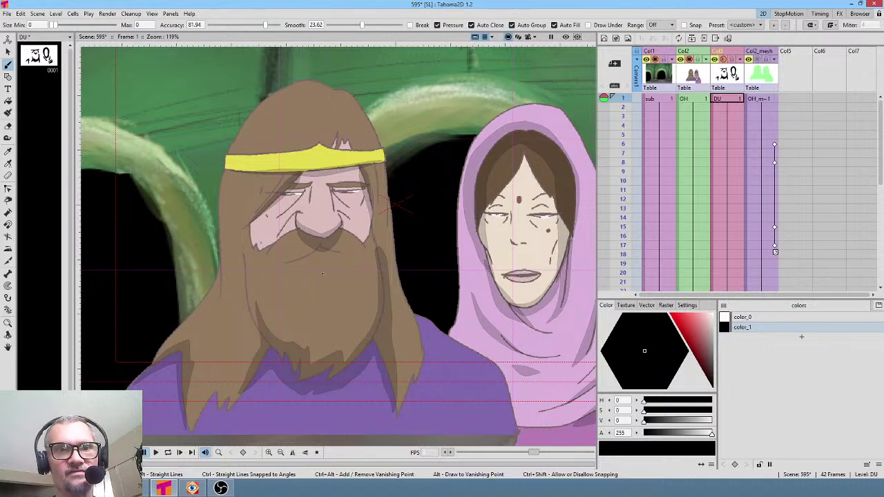
- Move the Col2_mesh column one column over and start a new drawing in the emptied Col4 with a brush mark at the woman's mouth
left_click(764, 55)
left_click_drag(764, 55, 794, 58)
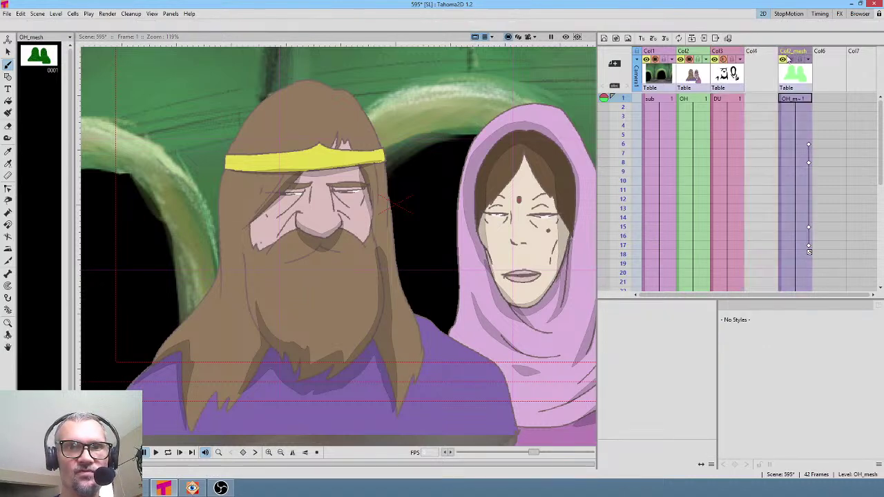
left_click(765, 101)
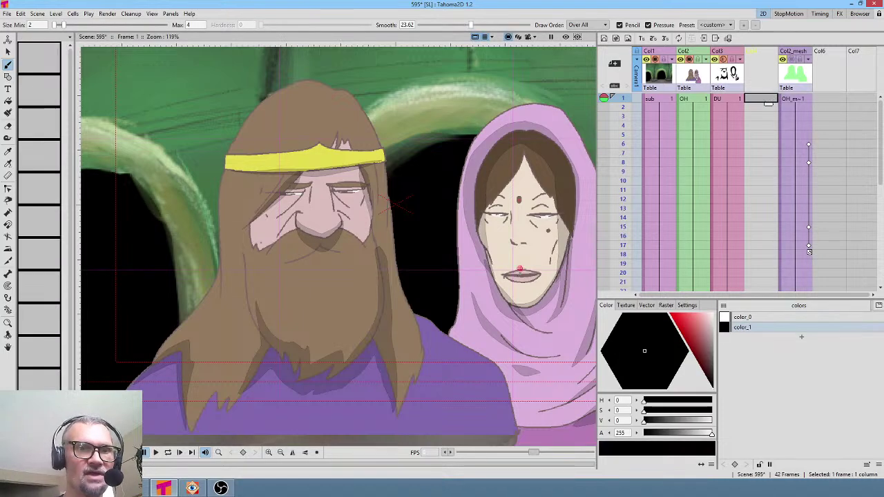
left_click(523, 270)
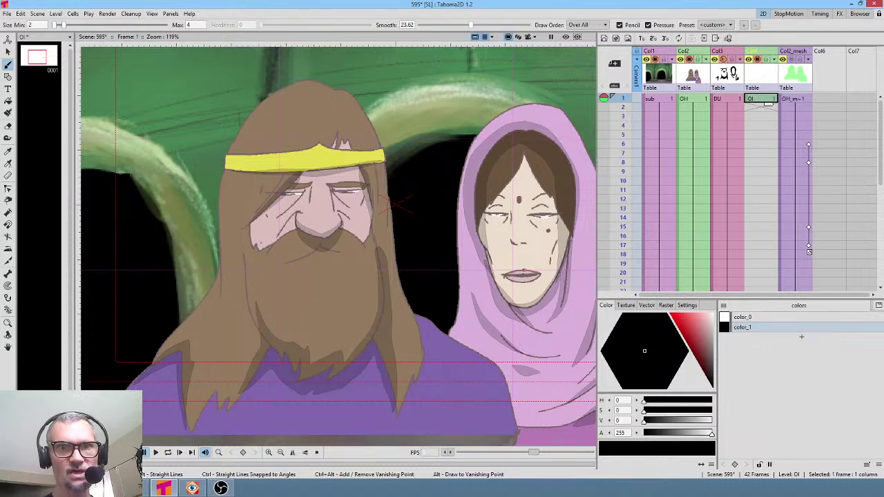
- Select the woman's mouth in the OH drawing with a freehand selection and delete it
left_click(700, 101)
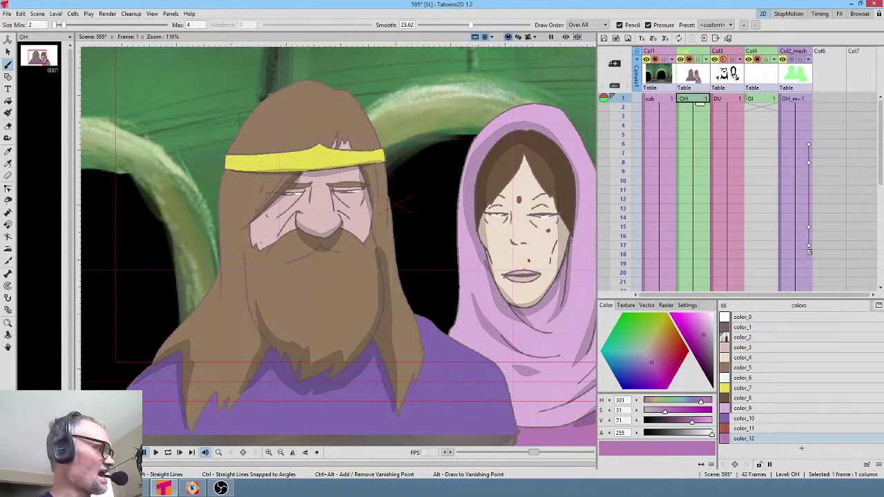
key("s")
mouse_move(530, 268)
left_mouse_down()
mouse_move(504, 265)
mouse_move(501, 281)
mouse_move(512, 289)
mouse_move(536, 266)
left_mouse_up()
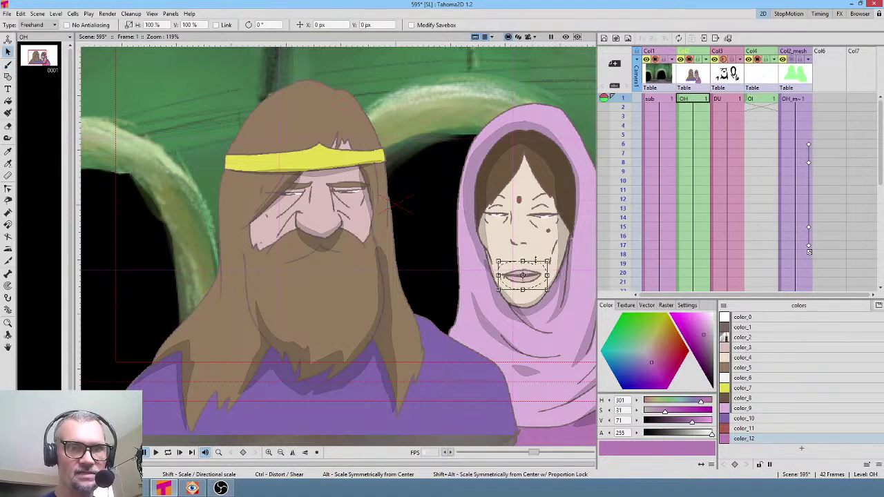
key("Delete")
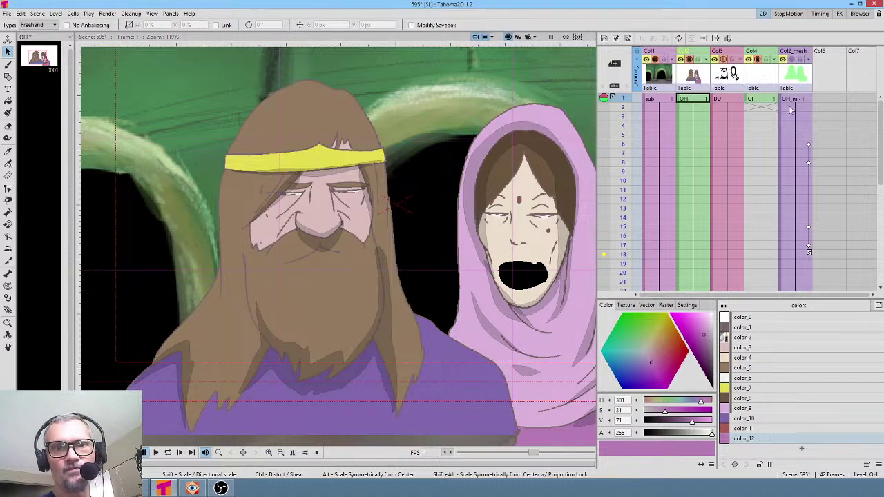
- Paste the cut mouth into the OI drawing in Col4 and extend its exposure through frame 4
left_click(764, 98)
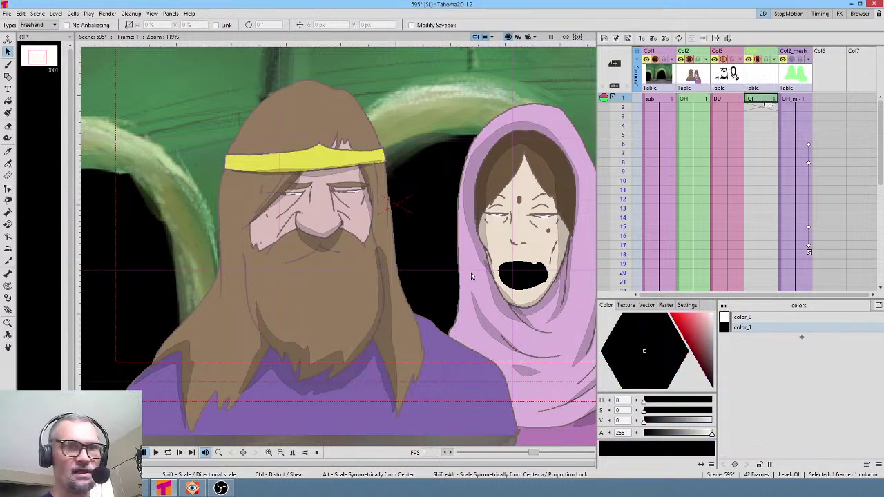
key("ctrl+v")
left_click(698, 101)
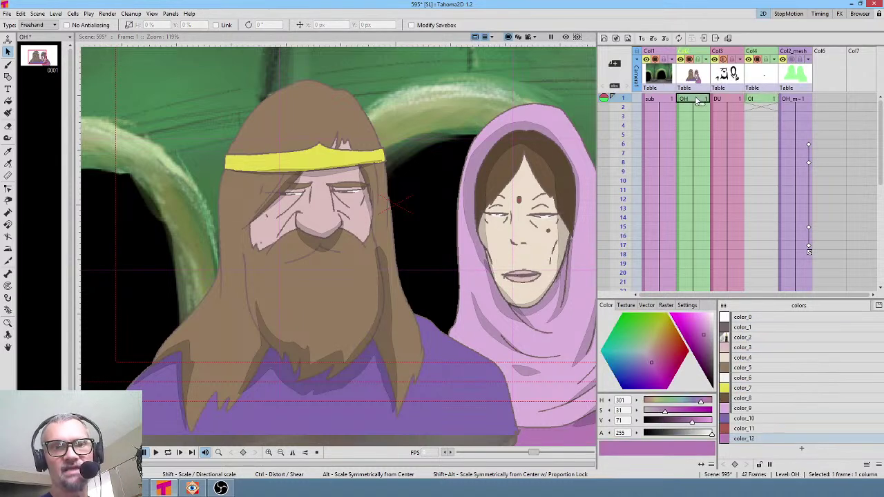
left_click(760, 99)
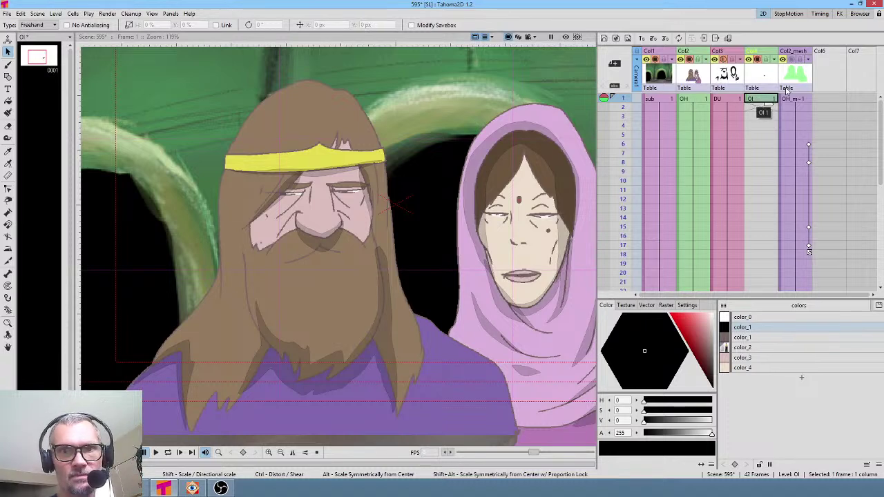
left_click_drag(767, 105, 768, 133)
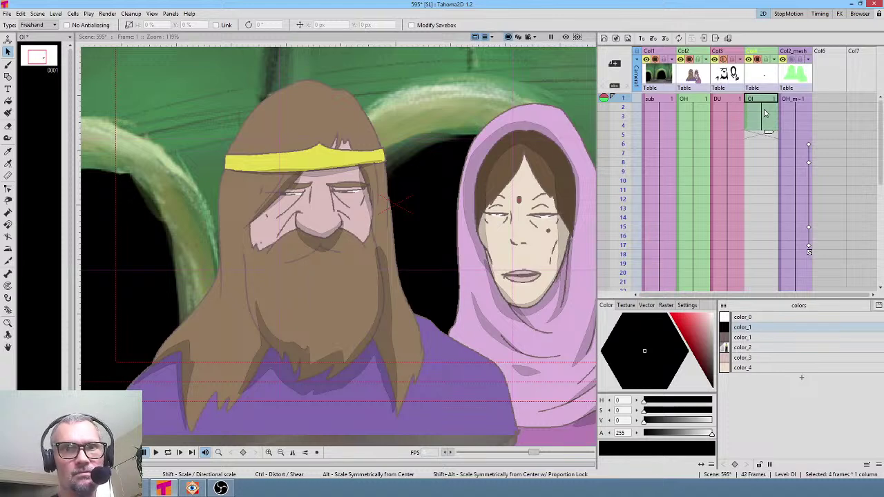
- Fill the mouth hole on the woman's face in the OH drawing with the color_4 skin tone
left_click(699, 99)
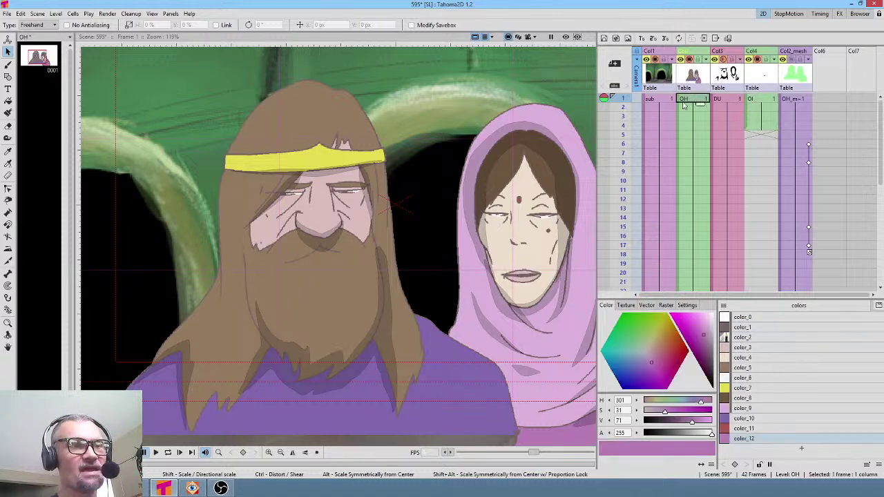
left_click(43, 63)
scroll(454, 196, "up", 4)
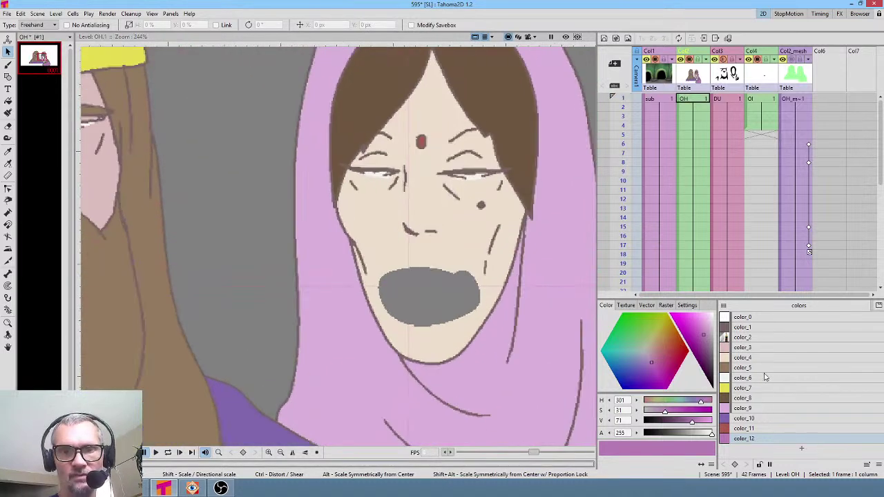
key("k")
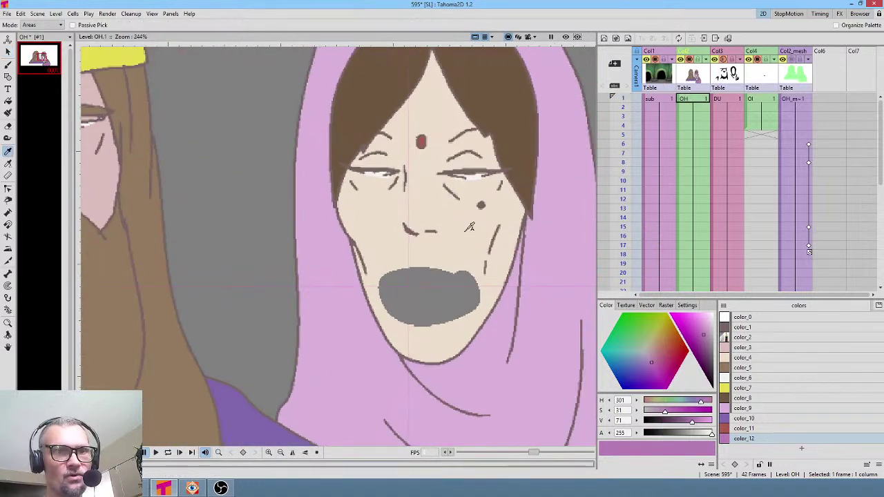
left_click(469, 227)
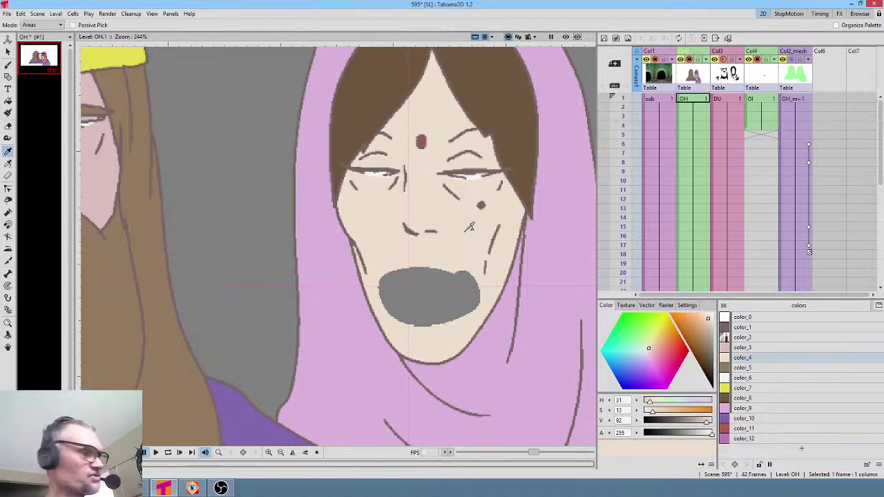
key("f")
left_click(439, 293)
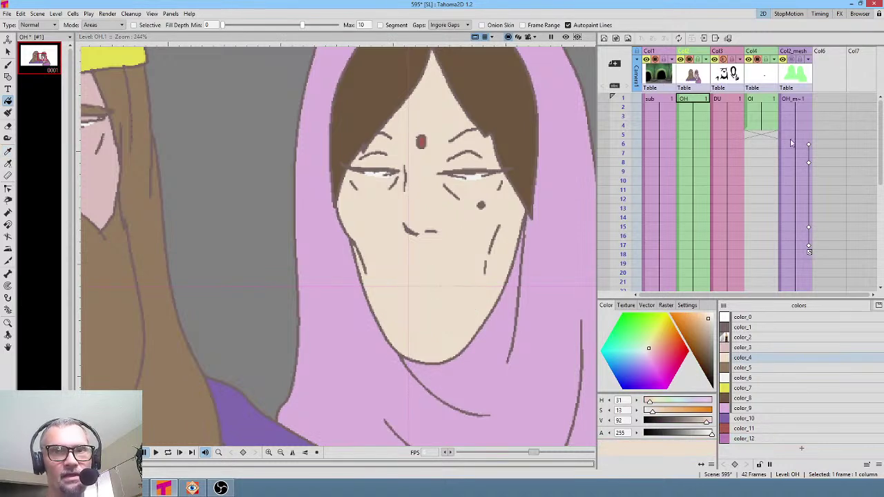
- Paste the mouth as a second OI drawing at frame 5 of Col4
left_click(755, 101)
scroll(452, 177, "down", 5)
scroll(376, 195, "up", 1)
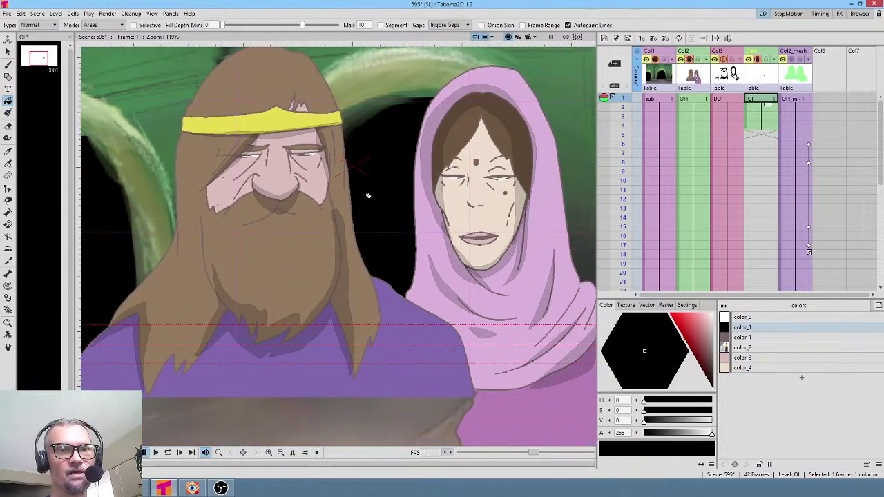
left_click(766, 136)
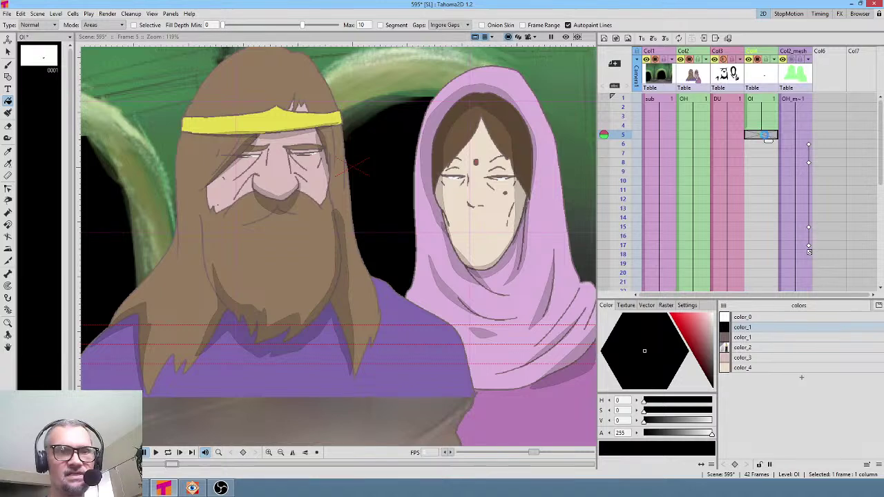
key("ctrl+v")
- Select the upper lip freehand in OI drawing 2, shift it upward and scale it to about 96% vertically
left_click(40, 88)
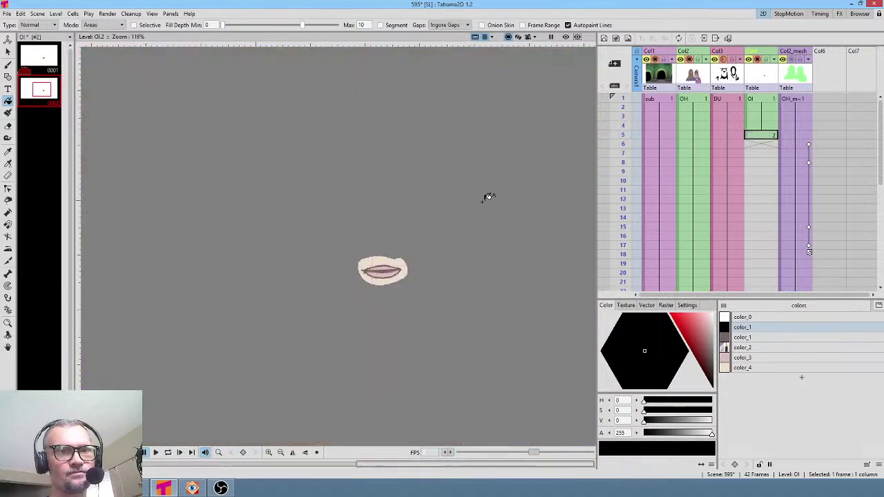
scroll(406, 247, "up", 3)
left_click_drag(452, 247, 456, 186)
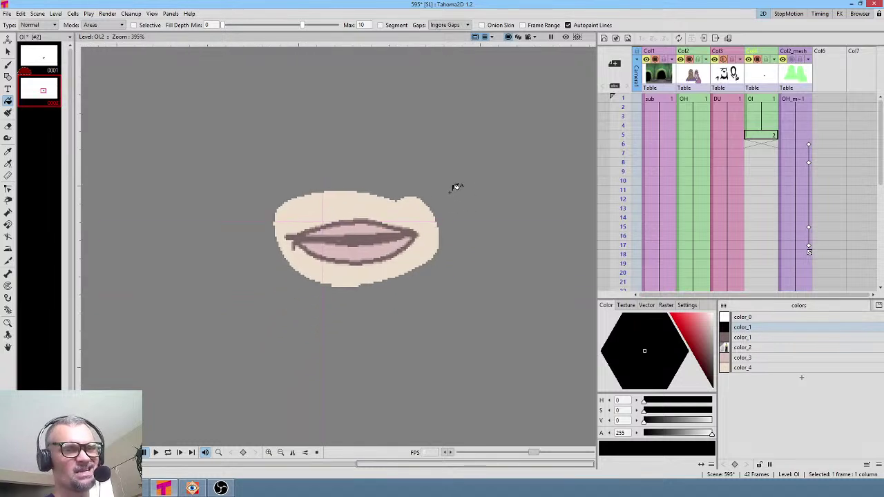
key("s")
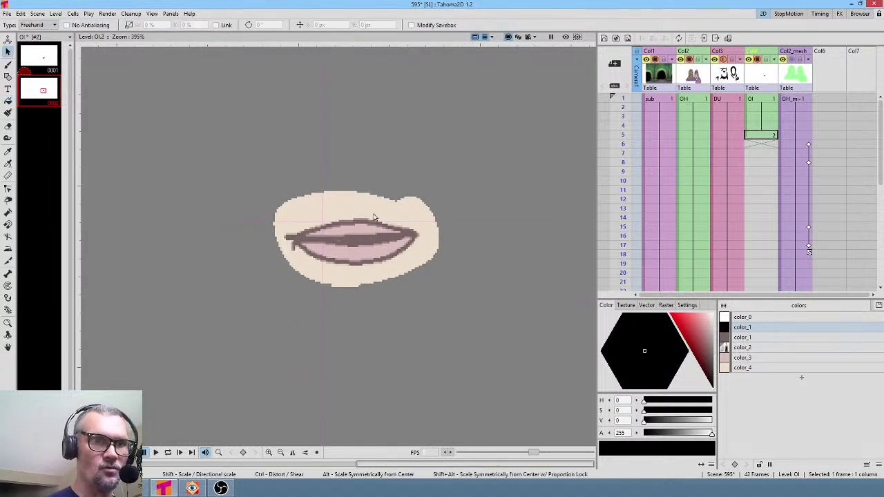
mouse_move(363, 212)
left_mouse_down()
mouse_move(301, 222)
mouse_move(288, 239)
mouse_move(404, 238)
mouse_move(421, 229)
mouse_move(370, 214)
mouse_move(375, 228)
mouse_move(399, 231)
mouse_move(353, 232)
left_mouse_up()
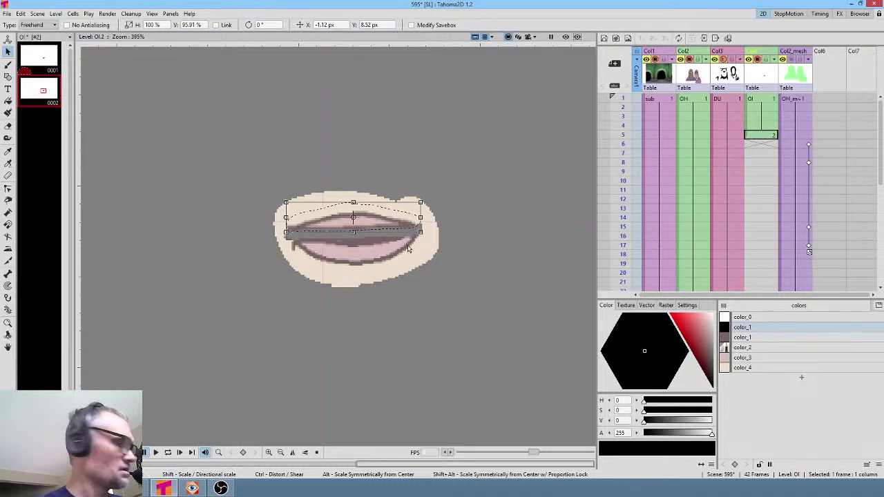
- Select the lower lip freehand in OI drawing 2, shift it downward and distort its ends to open the mouth
left_click(425, 266)
mouse_move(424, 249)
left_mouse_down()
mouse_move(291, 238)
mouse_move(304, 259)
mouse_move(339, 270)
mouse_move(391, 264)
mouse_move(423, 245)
left_mouse_up()
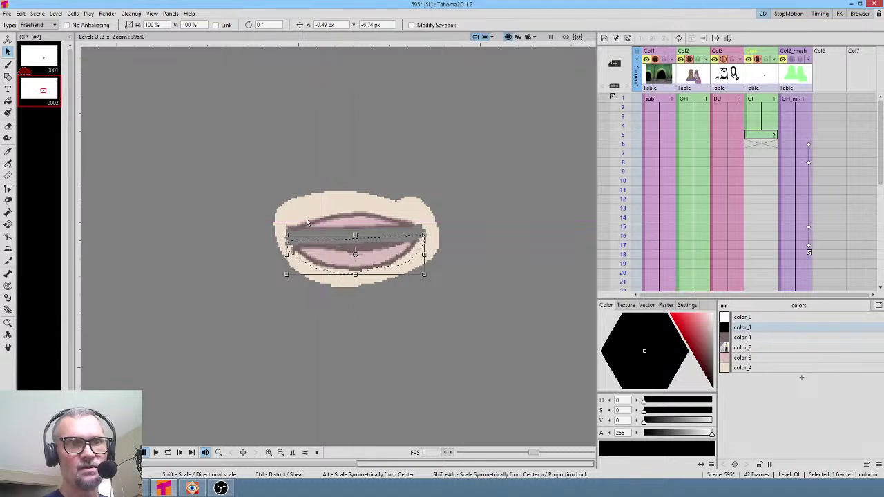
left_click_drag(344, 256, 352, 249)
left_click_drag(423, 252, 432, 237)
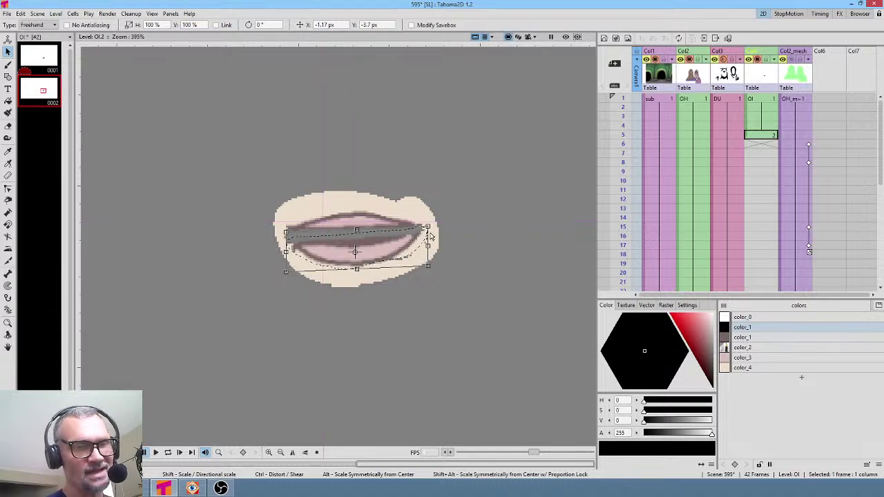
left_click_drag(285, 251, 280, 247)
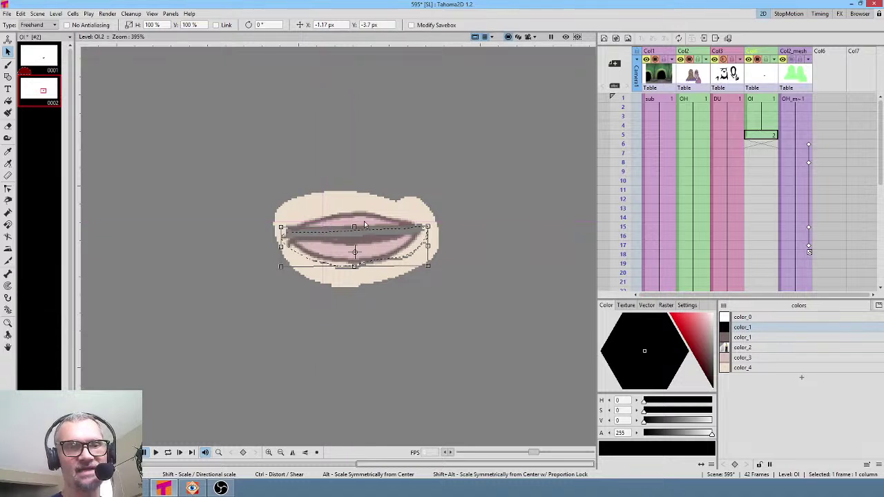
left_click_drag(365, 250, 365, 256)
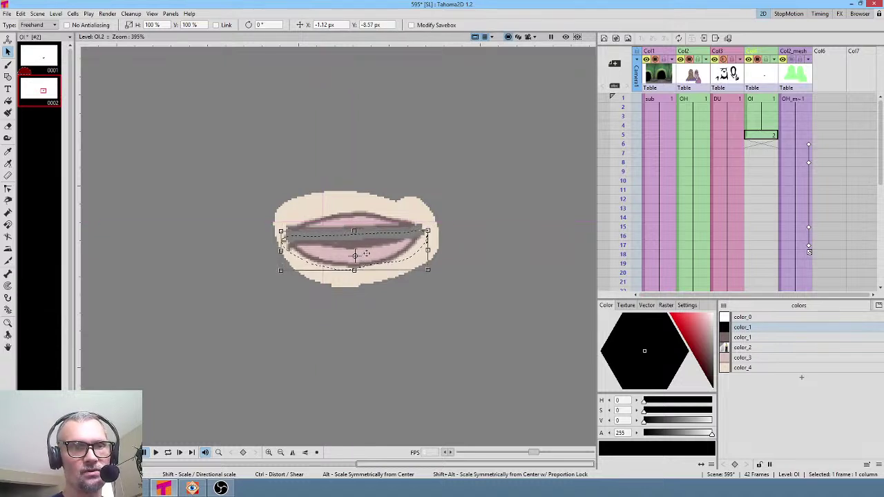
left_click(422, 203)
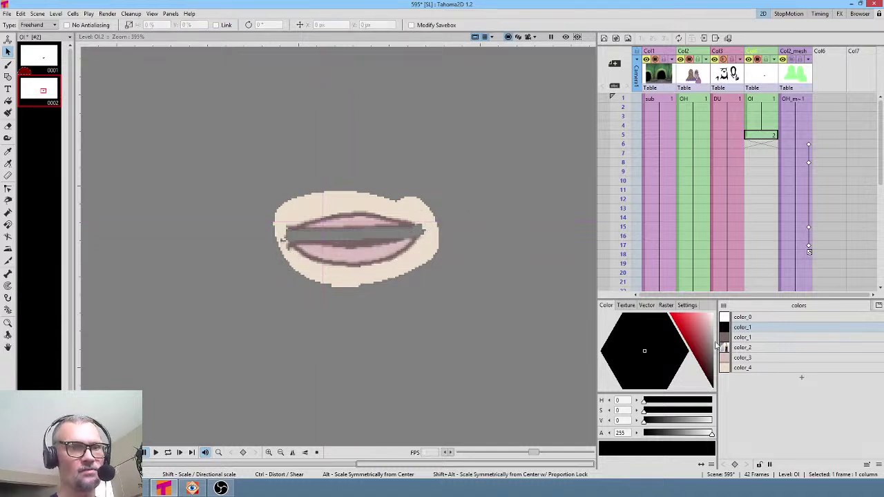
- Paint the lips out to the mouth corners with pink color_3 and fill the opening with dark color_1 using the Paint Brush
key("k")
left_click(360, 250)
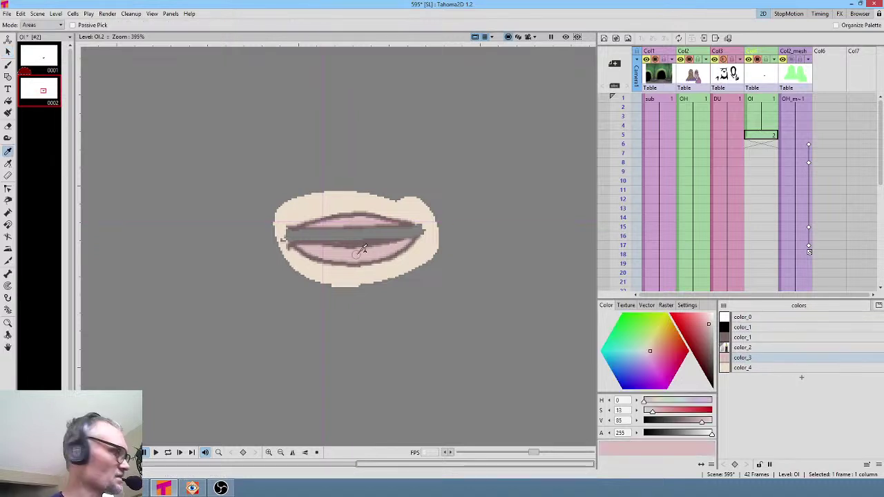
key("j")
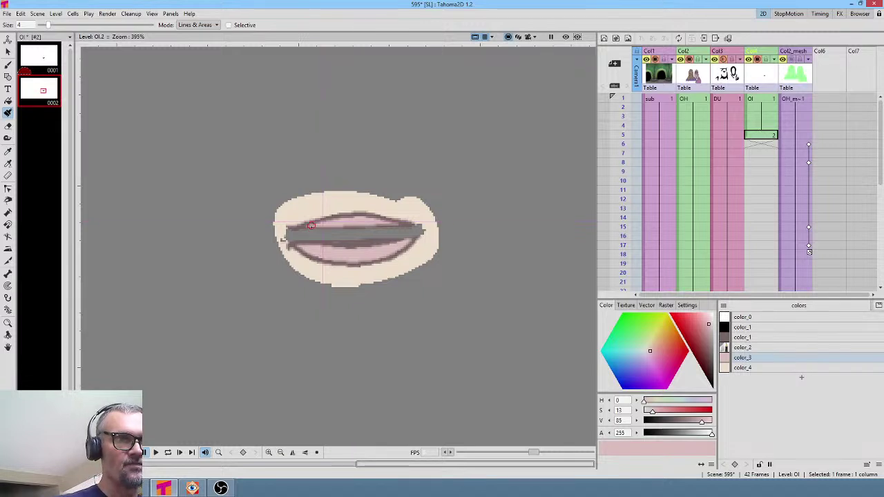
mouse_move(300, 229)
left_mouse_down()
mouse_move(415, 231)
mouse_move(363, 224)
left_mouse_up()
mouse_move(306, 250)
left_mouse_down()
mouse_move(297, 245)
mouse_move(392, 248)
mouse_move(424, 225)
left_mouse_up()
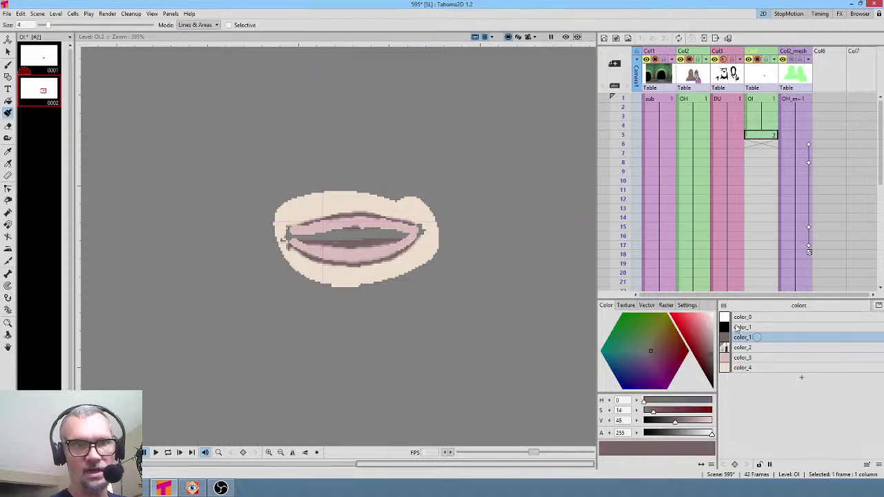
left_click(759, 338)
mouse_move(354, 234)
left_mouse_down()
mouse_move(292, 237)
mouse_move(341, 246)
mouse_move(411, 233)
mouse_move(327, 235)
mouse_move(372, 239)
left_mouse_up()
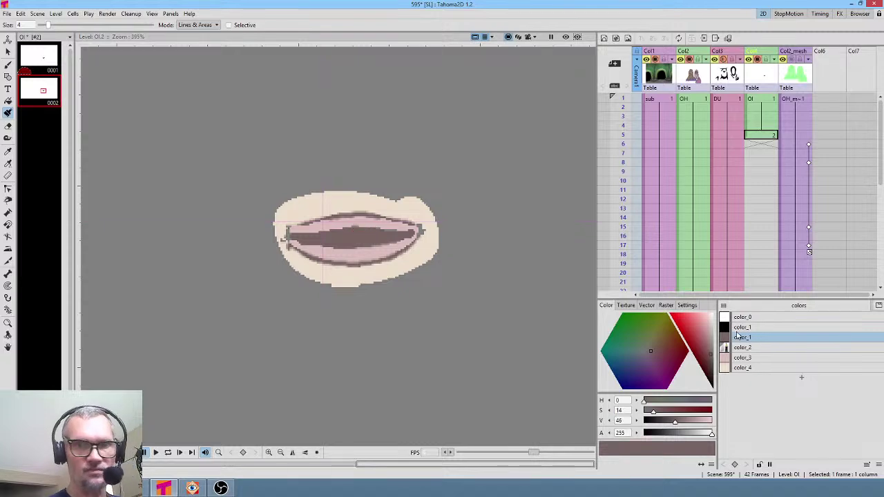
- Redraw the outline at the mouth's left corner with the Brush and clean up around both corners with skin-toned color_4
key("k")
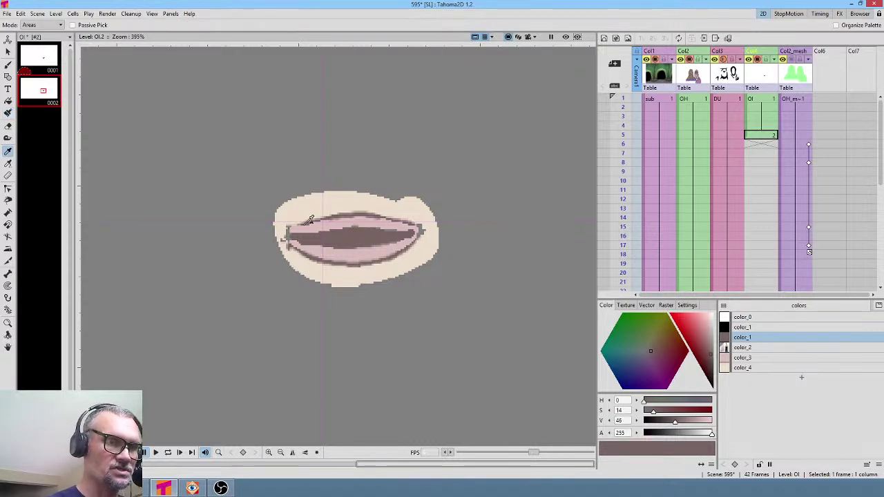
key("b")
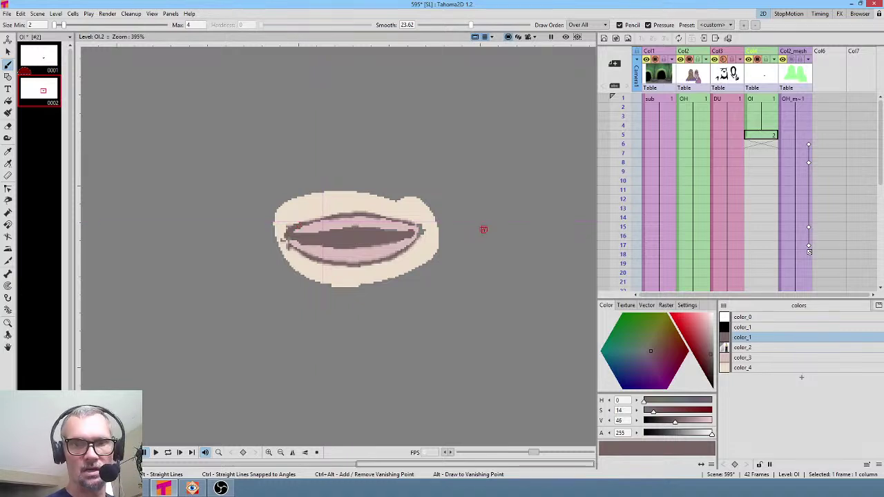
left_click(755, 368)
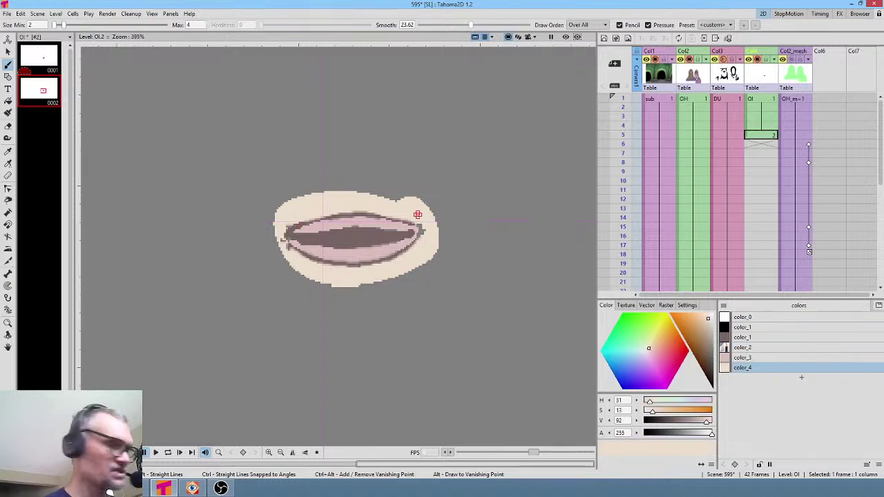
key("f")
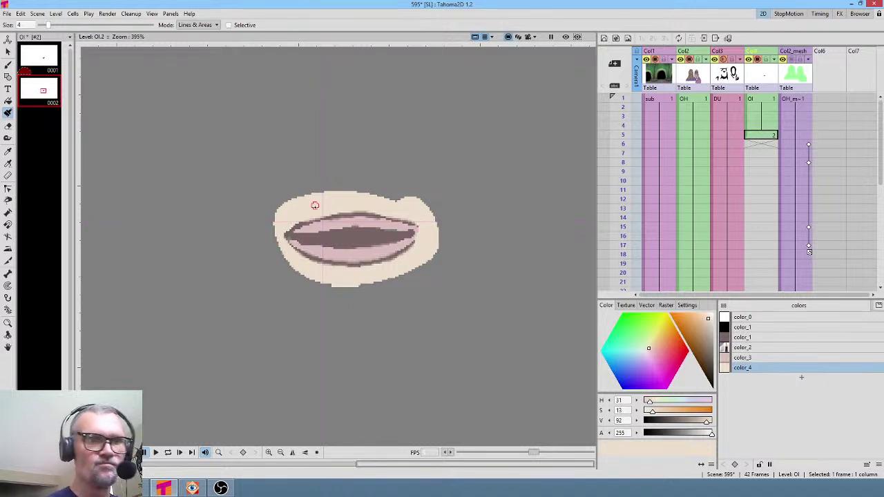
- Extend the second mouth drawing in Col4 through frame 6 and scrub frames 1 to 5 to compare the mouths
left_click(775, 136)
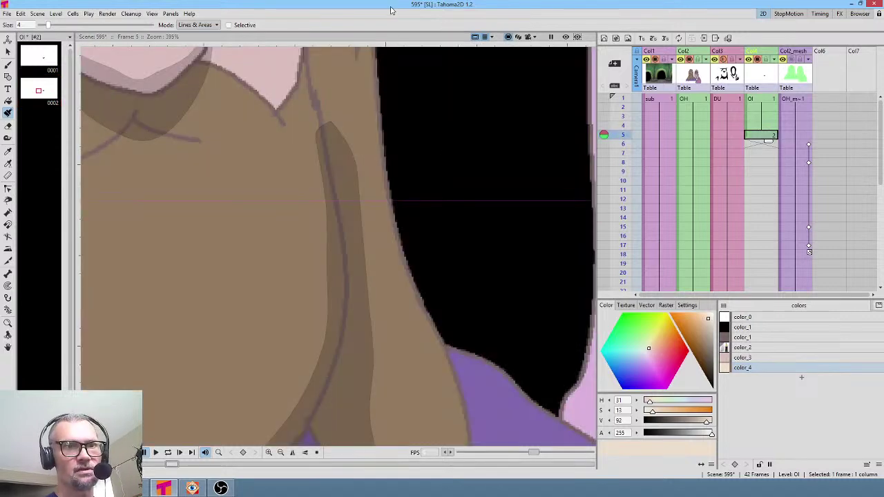
key("alt+0")
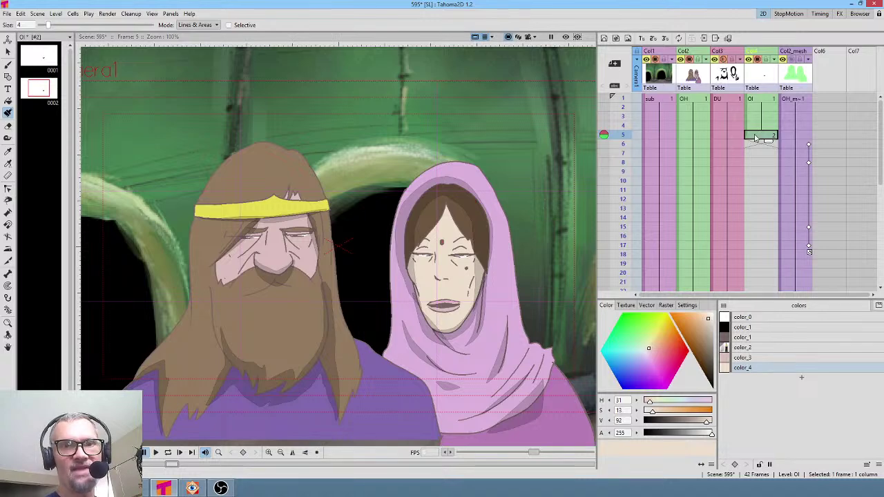
left_click_drag(769, 142, 770, 151)
mouse_move(624, 99)
left_mouse_down()
mouse_move(627, 148)
mouse_move(631, 118)
mouse_move(629, 137)
left_mouse_up()
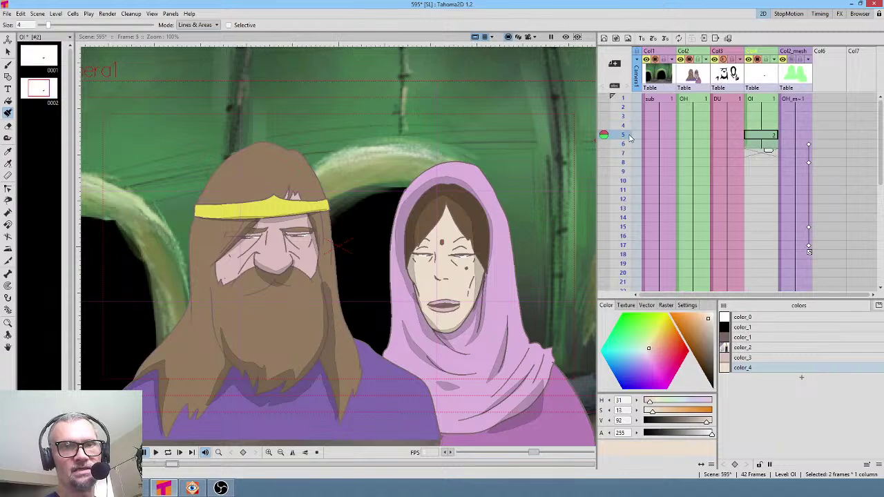
left_click(770, 139)
- Redraw the lip outline at the mouth's right corner with color_1, using the Brush with Pencil mode turned off
scroll(497, 297, "up", 5)
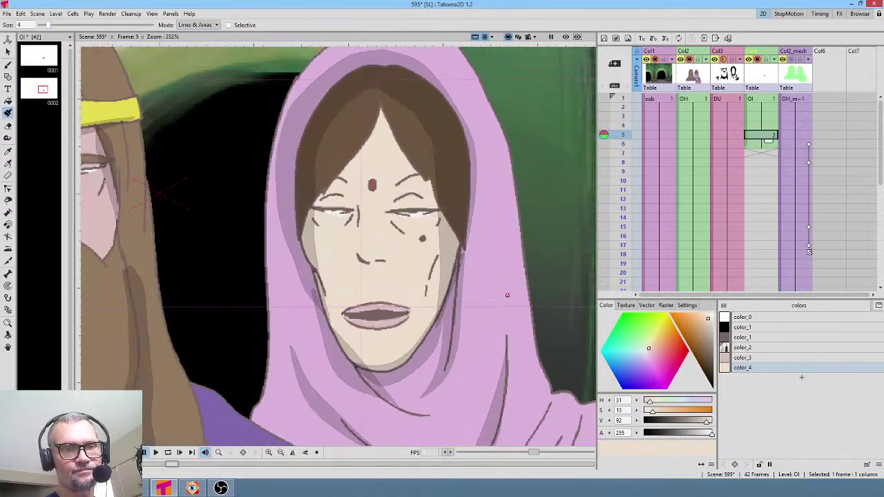
scroll(408, 268, "up", 1)
left_click_drag(407, 268, 421, 301)
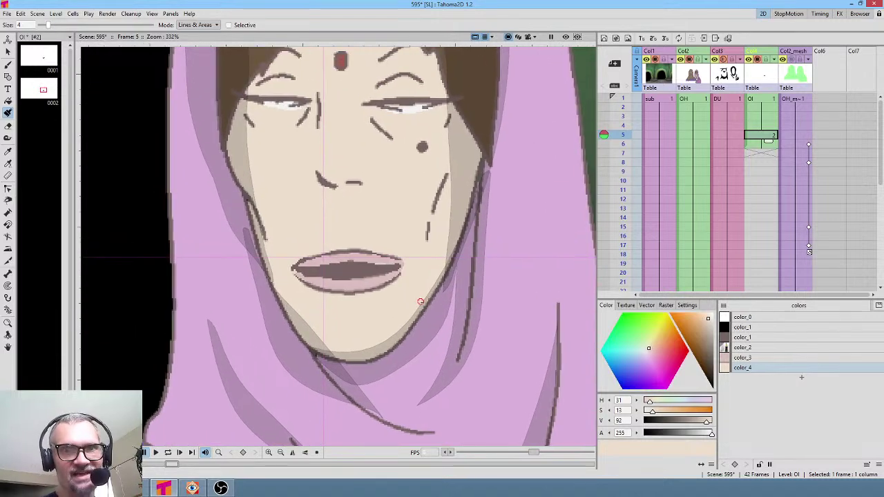
left_click(756, 338)
key("b")
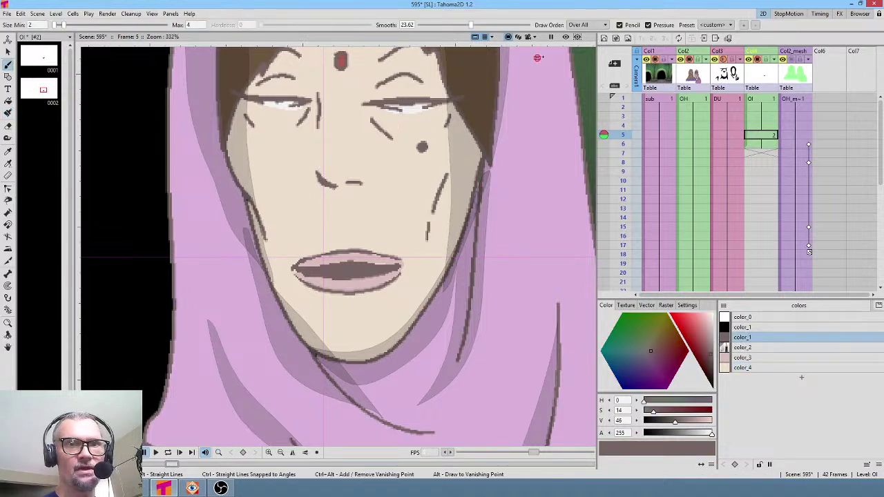
left_click(620, 24)
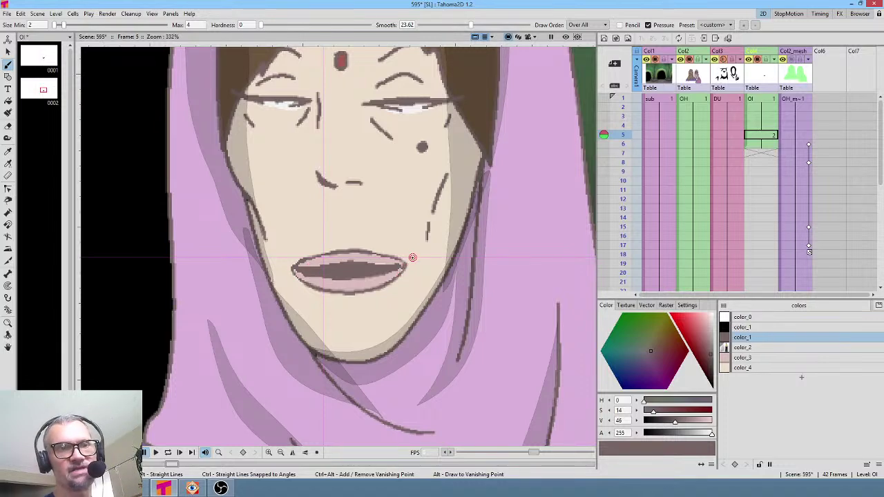
- Erase the stray outline ends at the left corner of the first mouth drawing on frame 1 of Col4
scroll(339, 195, "down", 7)
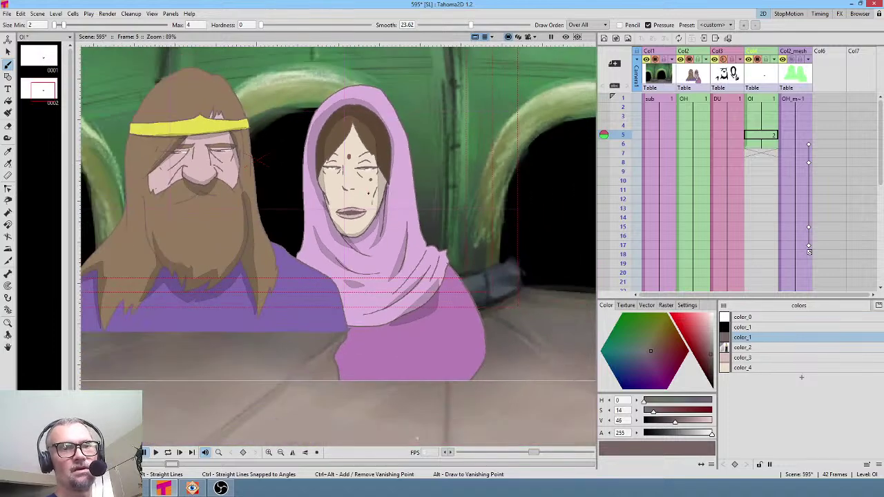
scroll(385, 197, "up", 4)
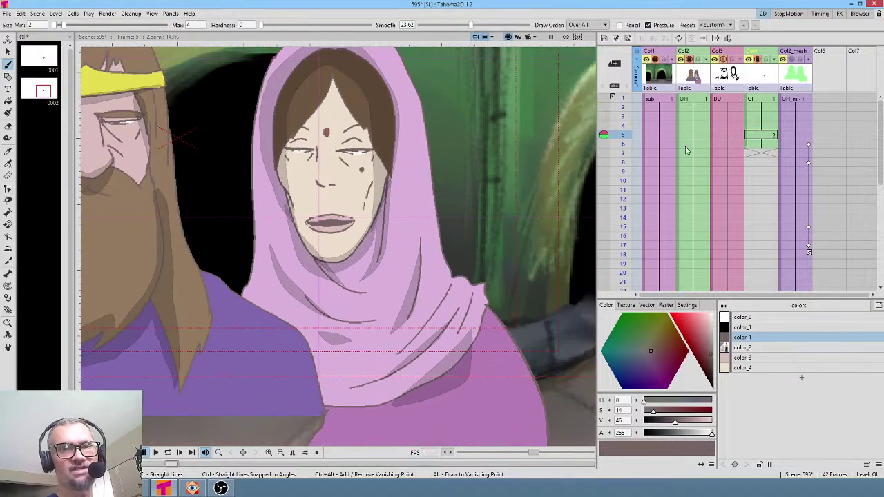
left_click(763, 100)
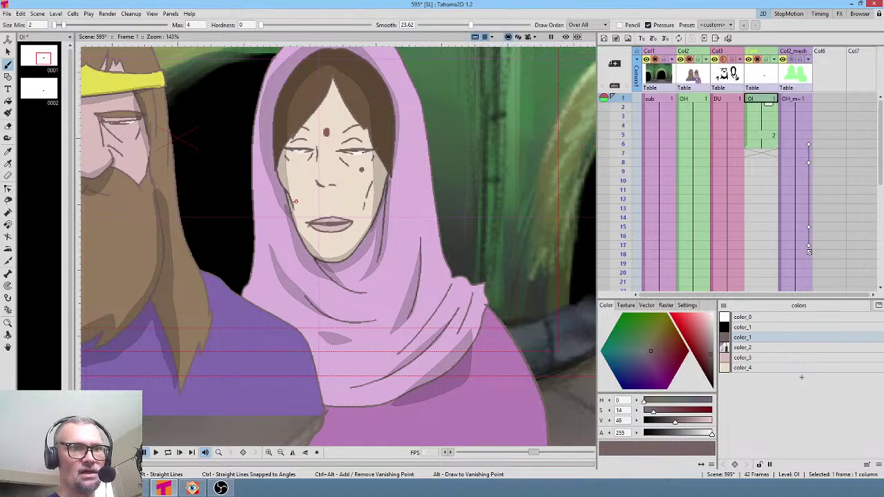
scroll(298, 201, "up", 3)
key("a")
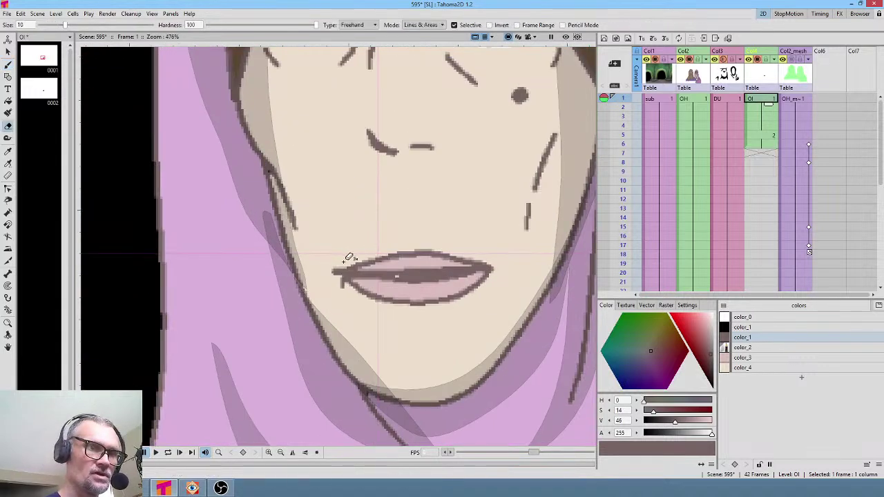
mouse_move(335, 271)
left_mouse_down()
mouse_move(352, 253)
mouse_move(354, 286)
left_mouse_up()
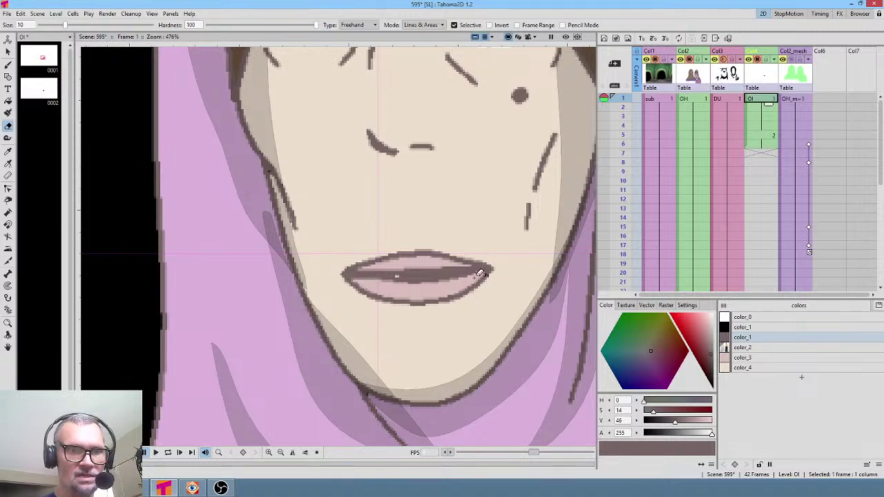
- Fill the small gap in the first mouth's dark opening with color_1 using the Paint Brush
key("k")
left_click(430, 270)
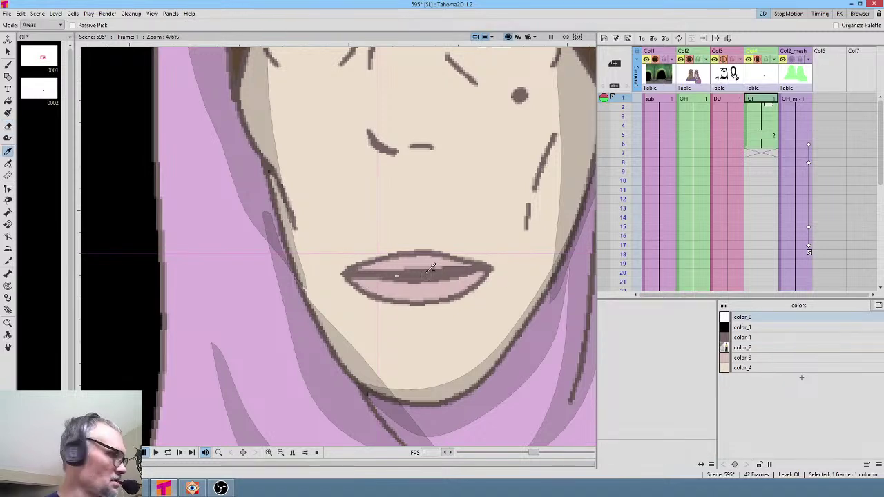
key("b")
mouse_move(401, 276)
left_mouse_down()
mouse_move(391, 276)
mouse_move(409, 276)
mouse_move(392, 278)
left_mouse_up()
left_click(753, 337)
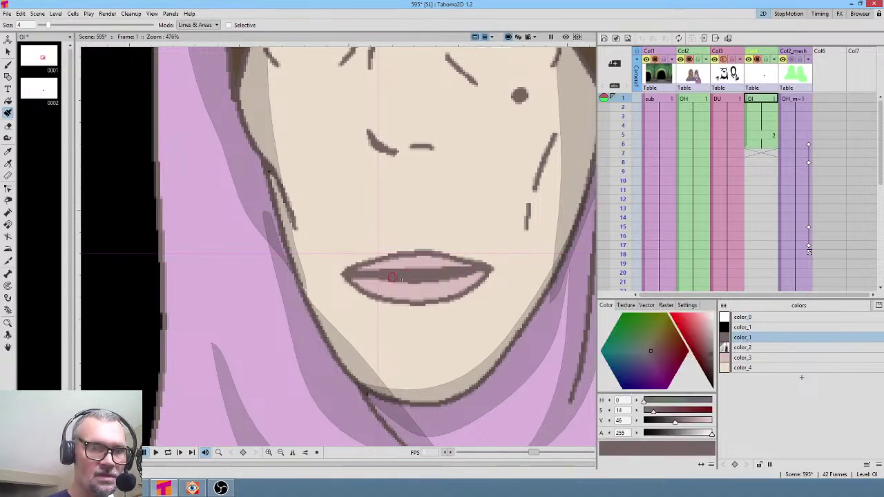
- Duplicate the second mouth as a third drawing on frame 7 of Col4 and stretch it vertically to 117.09%
left_click(765, 135)
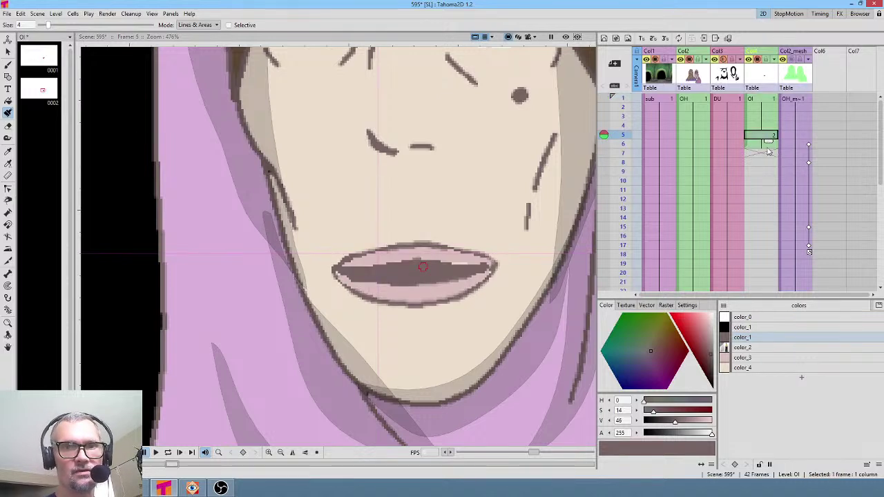
left_click(768, 144)
left_click(762, 154)
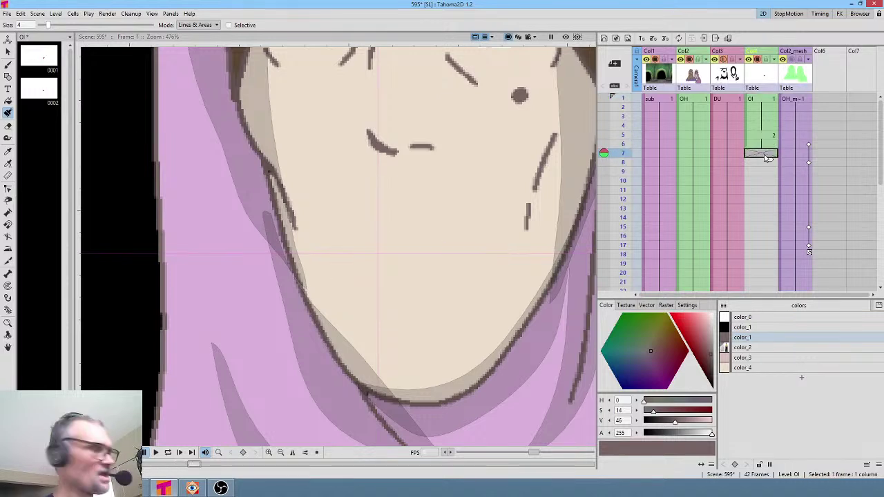
key("d")
key("s")
mouse_move(449, 205)
left_mouse_down()
mouse_move(318, 263)
mouse_move(465, 191)
mouse_move(429, 192)
mouse_move(429, 184)
left_mouse_up()
left_click_drag(429, 344, 429, 356)
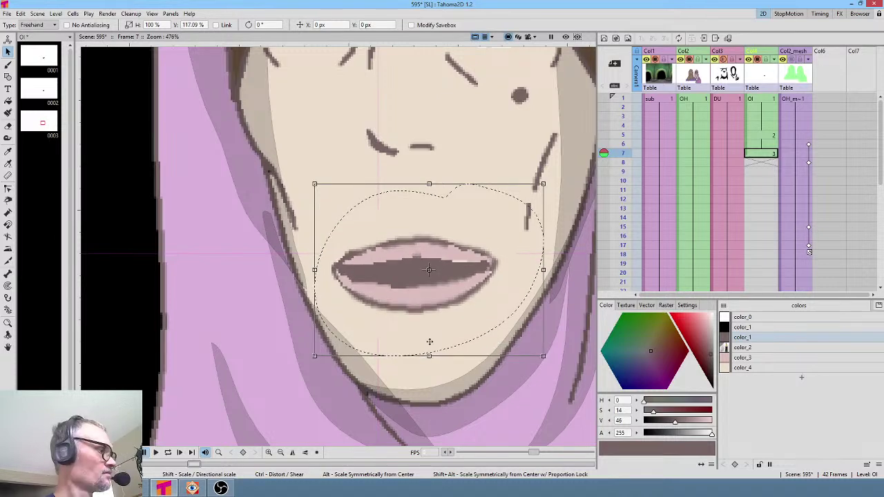
- Extend the third mouth drawing through frame 8, copy Col4 frames 5 to 8 to frames 9 to 12, and scrub through them
key("alt+0")
left_click(764, 154)
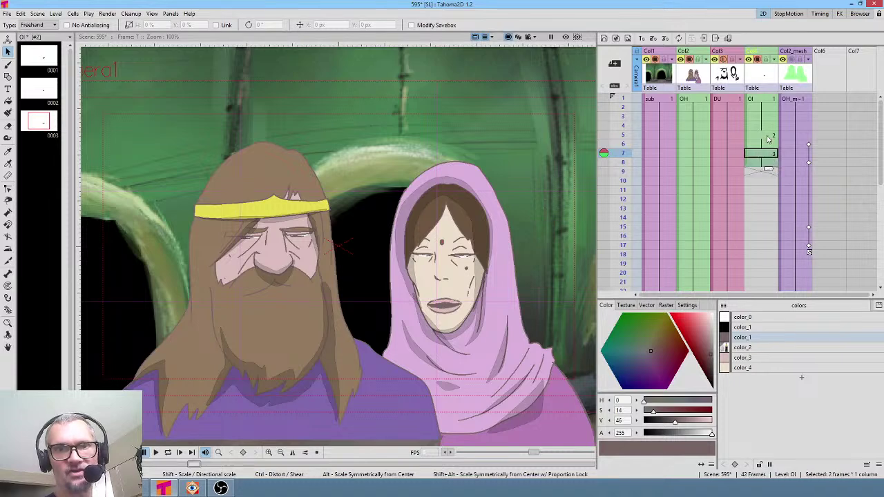
left_click(768, 137)
left_click(764, 165, "shift")
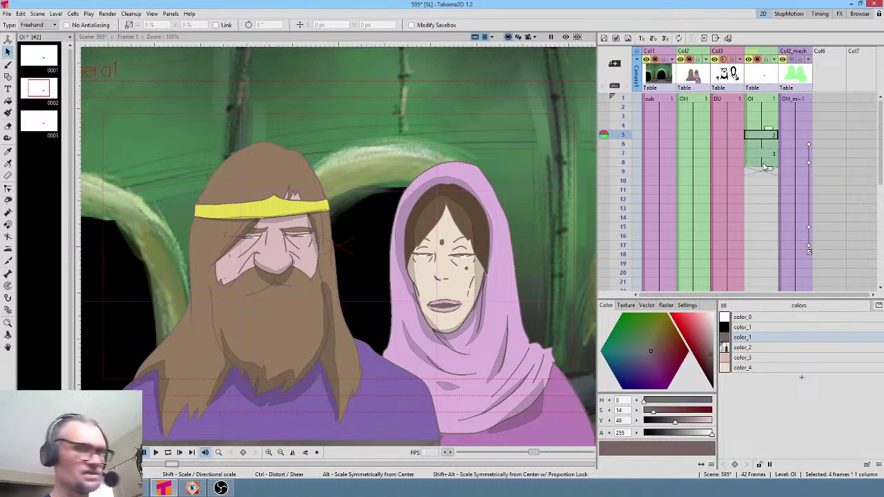
left_click(759, 176)
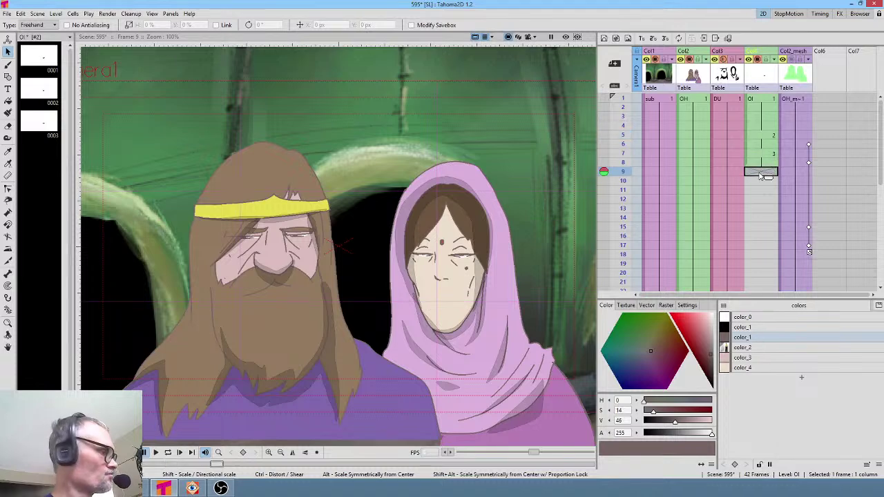
key("ctrl+v")
mouse_move(632, 102)
left_mouse_down()
mouse_move(614, 213)
mouse_move(609, 107)
mouse_move(610, 181)
left_mouse_up()
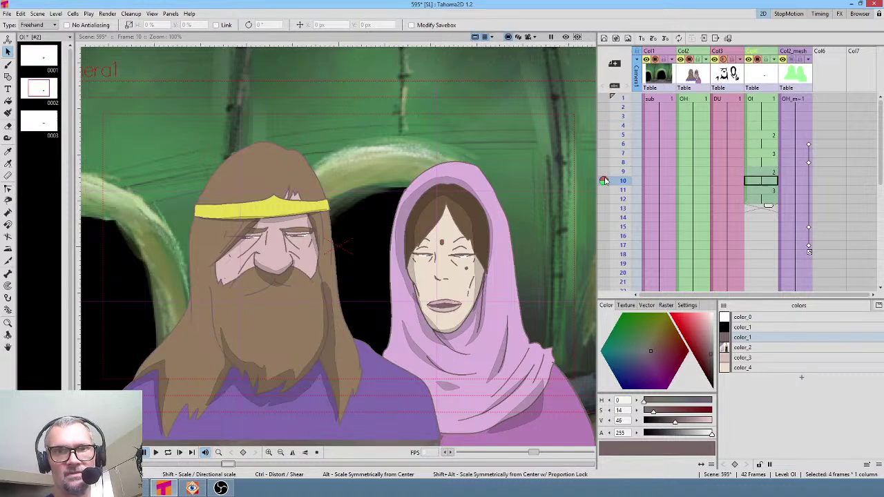
- Place the first mouth drawing on frames 13 and 14 of Col4
left_click(765, 209)
left_click(47, 58)
mouse_move(46, 58)
left_mouse_down()
mouse_move(742, 215)
mouse_move(766, 211)
mouse_move(768, 225)
left_mouse_up()
left_click(767, 210)
- Clear frame 14 in Col4 and insert scene frames there until the scene is 61 frames long
left_click(767, 141)
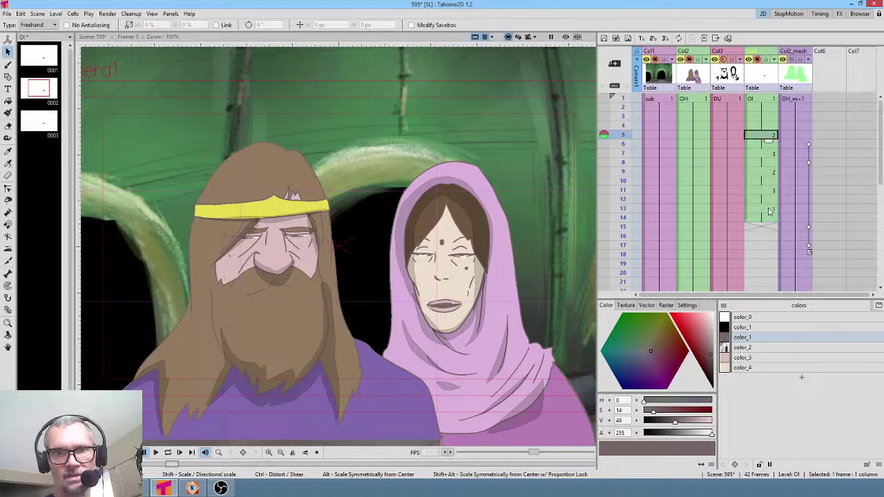
left_click(764, 220, "shift")
left_click(801, 227)
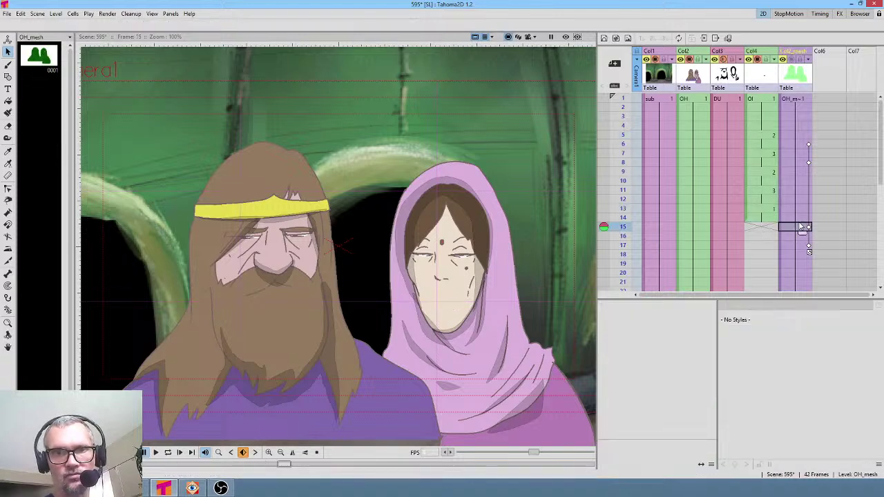
left_click(766, 218)
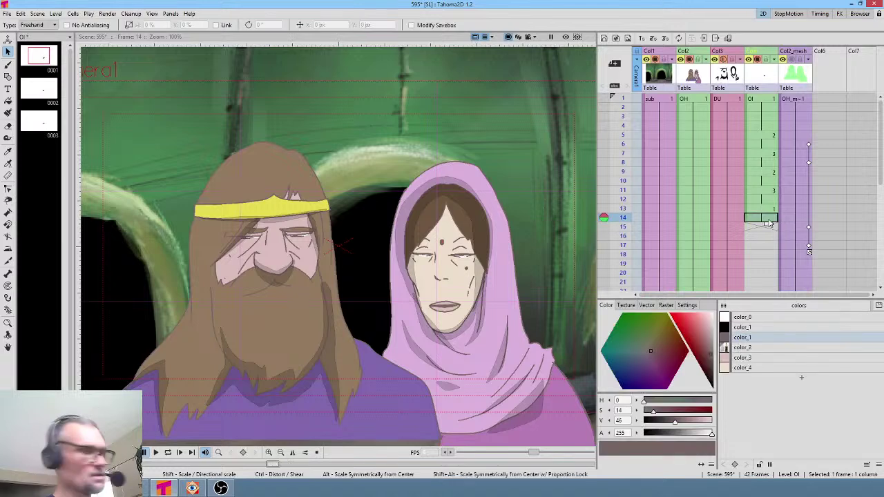
key("Delete")
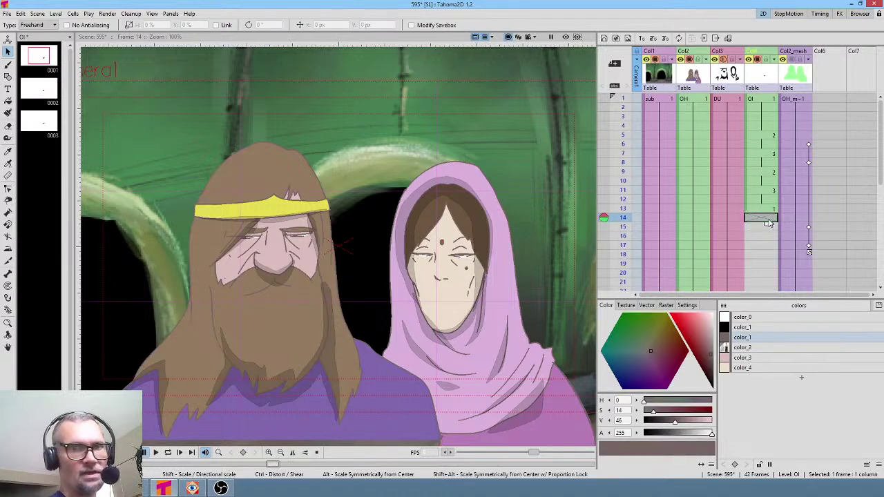
key("Insert")
key("Insert")
key("Insert")
key("Insert")
key("Insert")
key("Insert")
key("Insert")
key("Insert")
key("Insert")
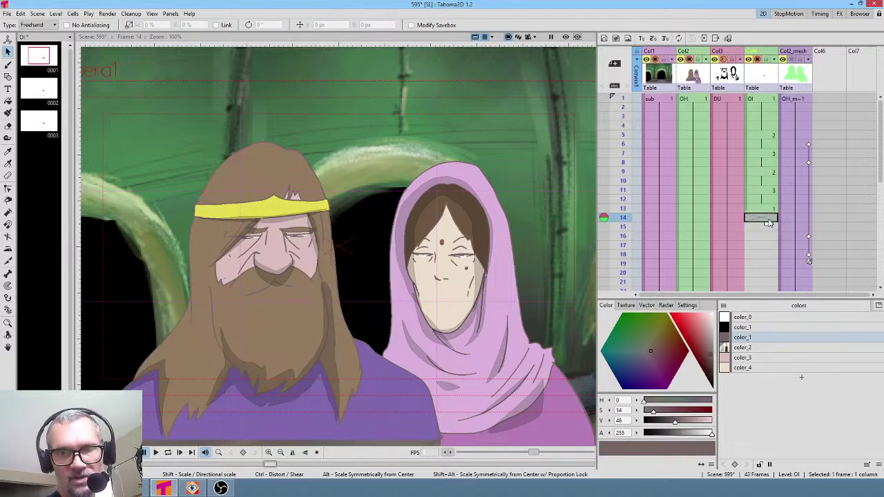
key("Insert")
key("Insert")
key("Insert")
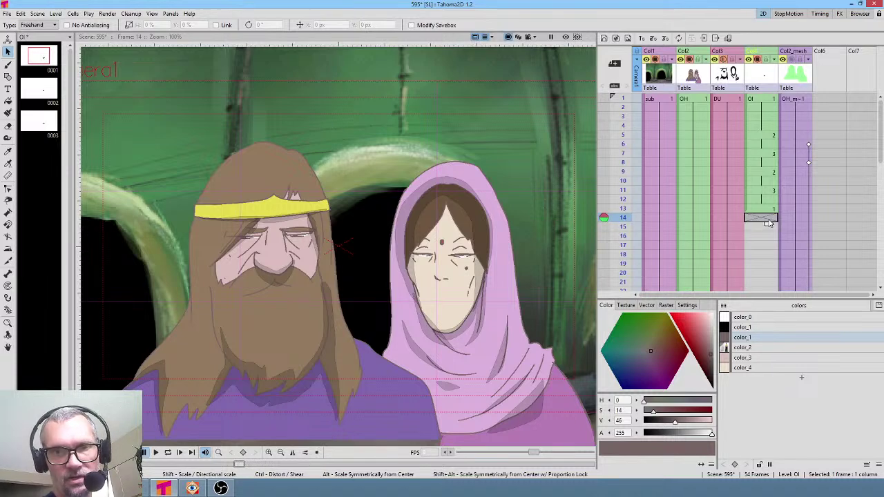
key("Insert")
key("Insert")
key("Insert")
key("Insert")
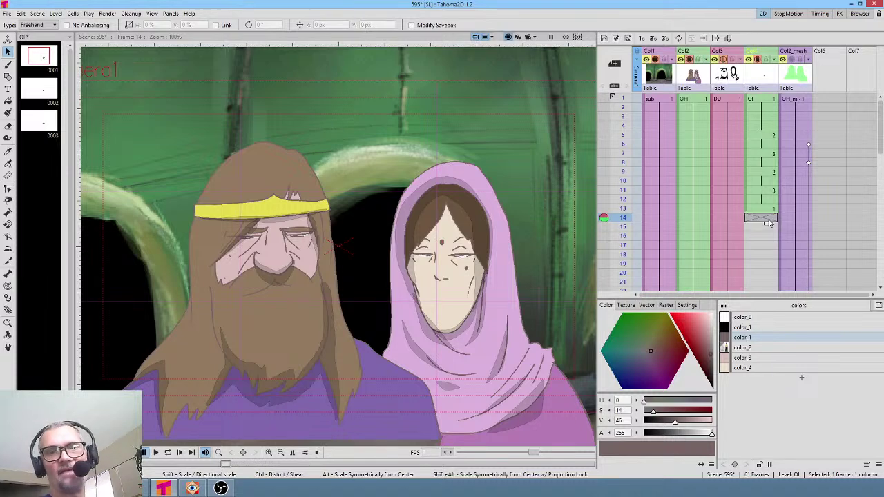
- Extend the closing mouth drawing through frame 14 in Col4 and copy frames 5 to 14 to frames 15 to 24
left_click(766, 135)
left_click(766, 215, "shift")
left_click(766, 209)
left_click_drag(767, 221, 767, 228)
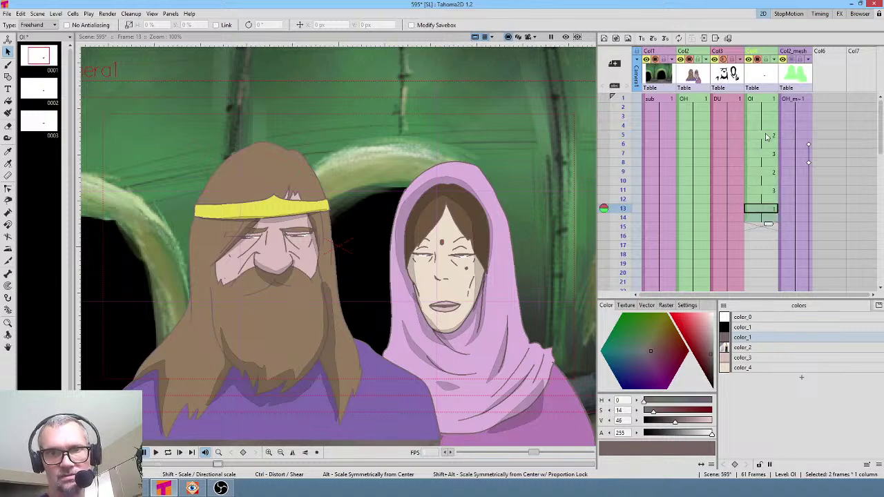
left_click(765, 135)
left_click(768, 218, "shift")
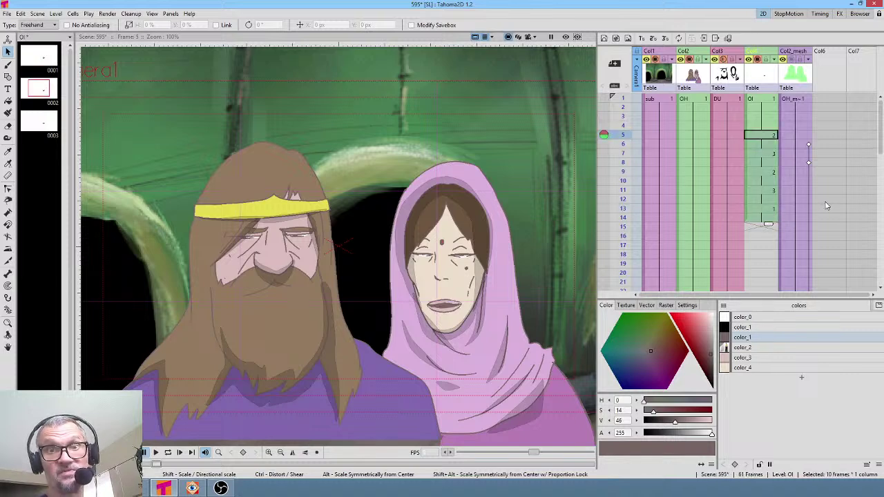
scroll(827, 205, "down", 2)
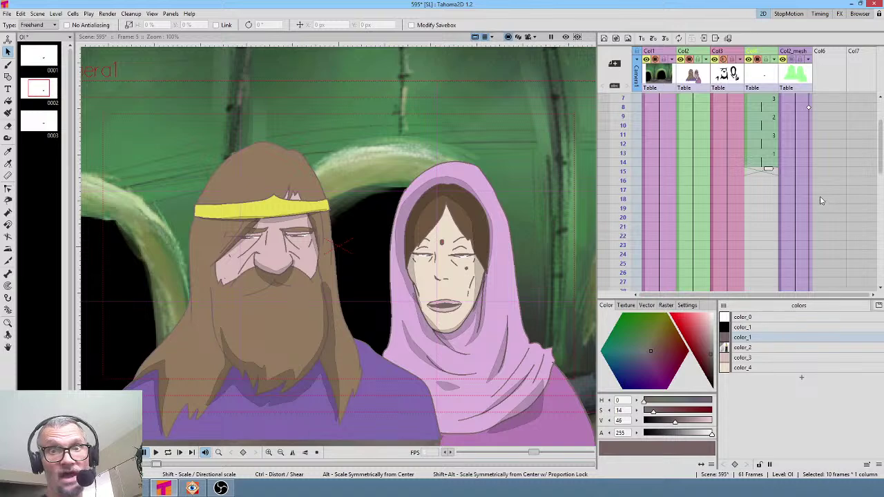
left_click(765, 173)
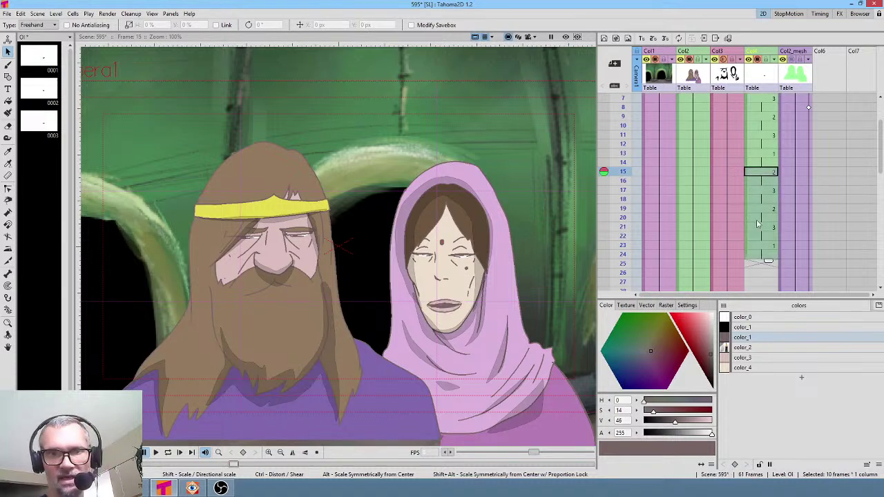
scroll(774, 263, "down", 4)
left_click_drag(771, 156, 769, 177)
key("ctrl+z")
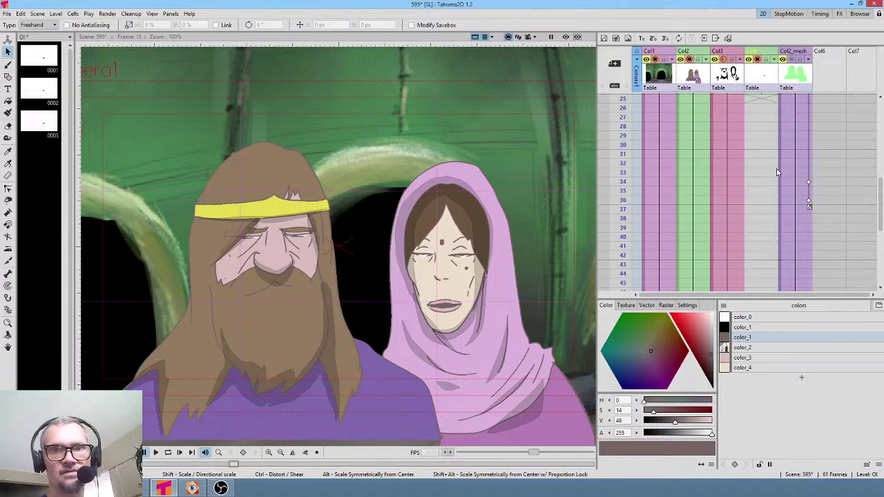
- Extend the last mouth drawing in Col4 from frame 24 through frame 61 and save the scene
scroll(773, 208, "up", 6)
left_click(767, 254)
scroll(780, 257, "down", 3)
left_click_drag(768, 169, 765, 233)
left_click(764, 224)
key("ctrl+s")
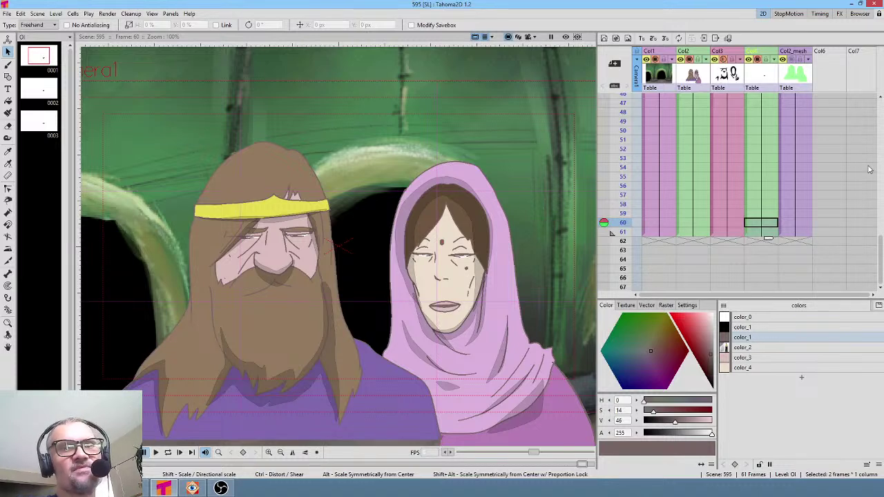
- Move the Col2_mesh column one place further from Col4, leaving Col5 empty, and select frame 1 of Col4
scroll(830, 119, "up", 10)
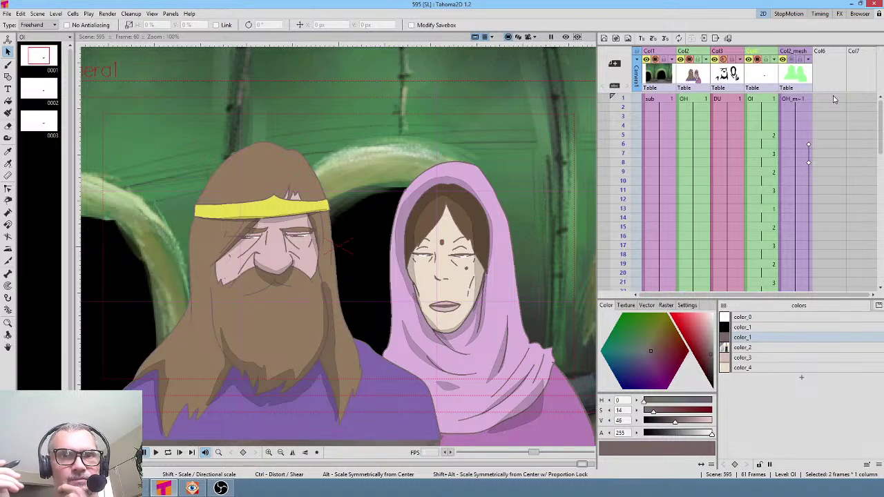
left_click_drag(789, 52, 821, 58)
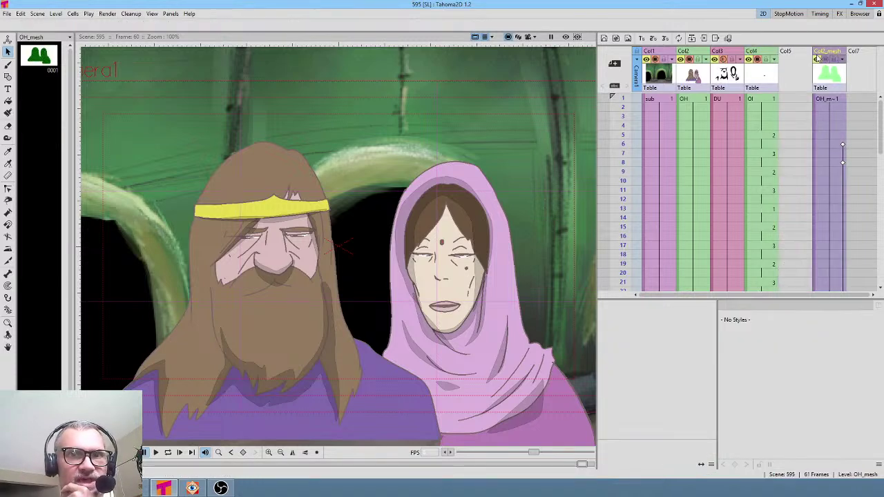
left_click(793, 99)
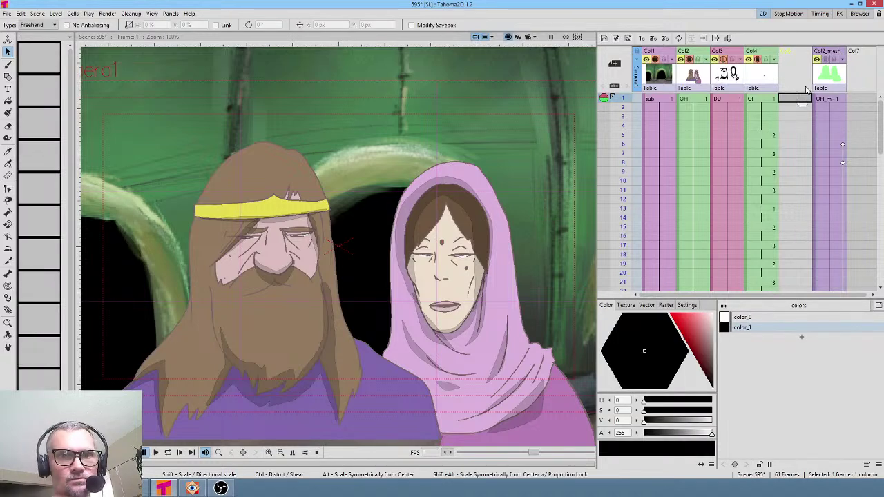
left_click(767, 98)
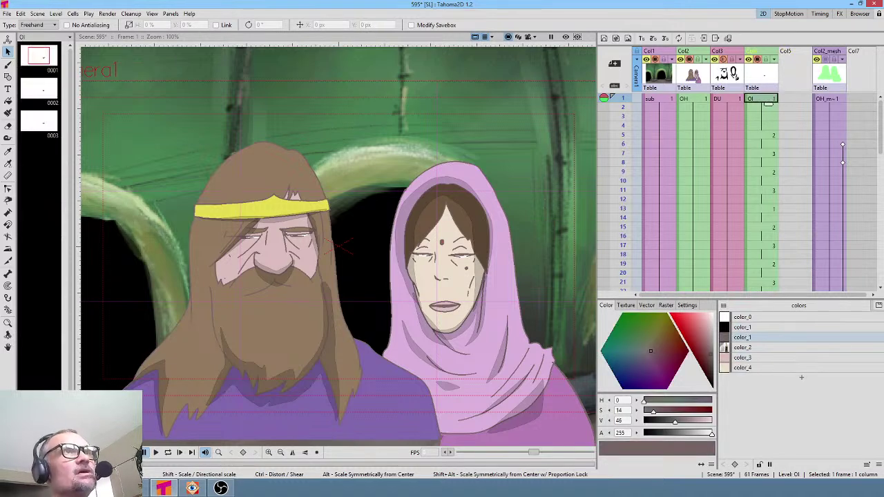
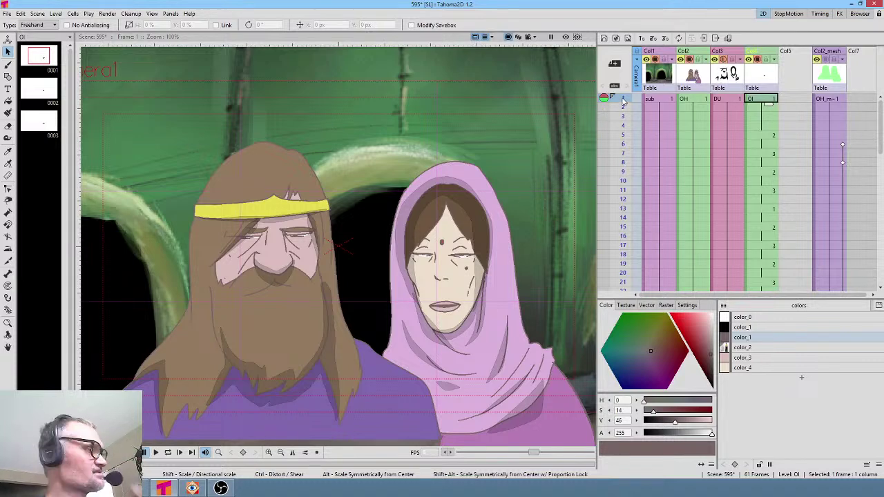
- Play the scene in a loop to check the mouth animation and examine the remaining frames
key("l")
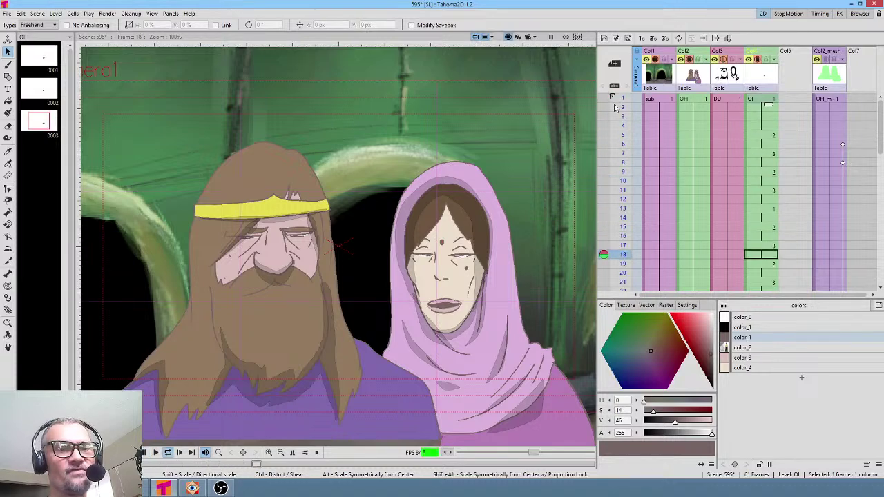
key("l")
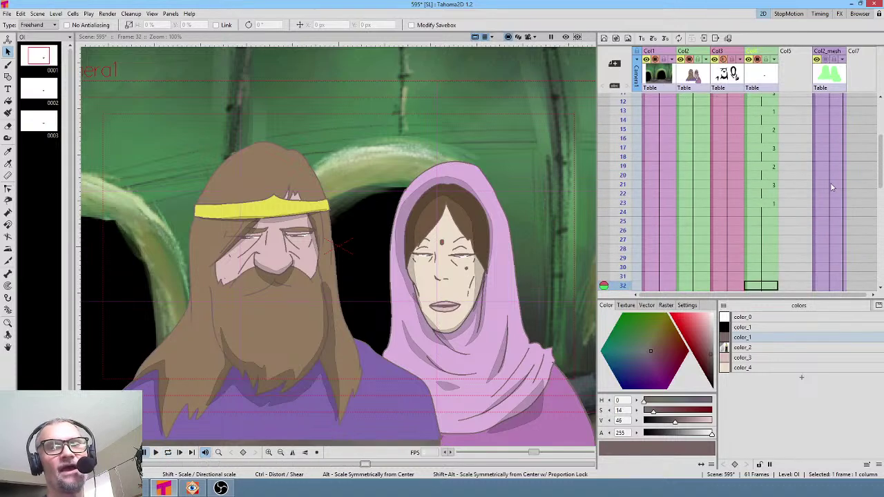
scroll(822, 207, "down", 2)
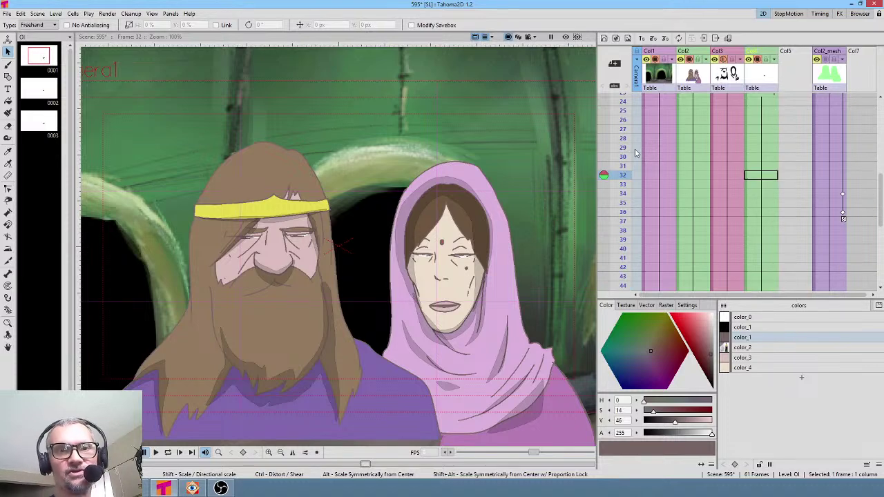
- Preview the rendered scene at frame 31
mouse_move(623, 143)
left_mouse_down()
mouse_move(619, 263)
mouse_move(623, 166)
left_mouse_up()
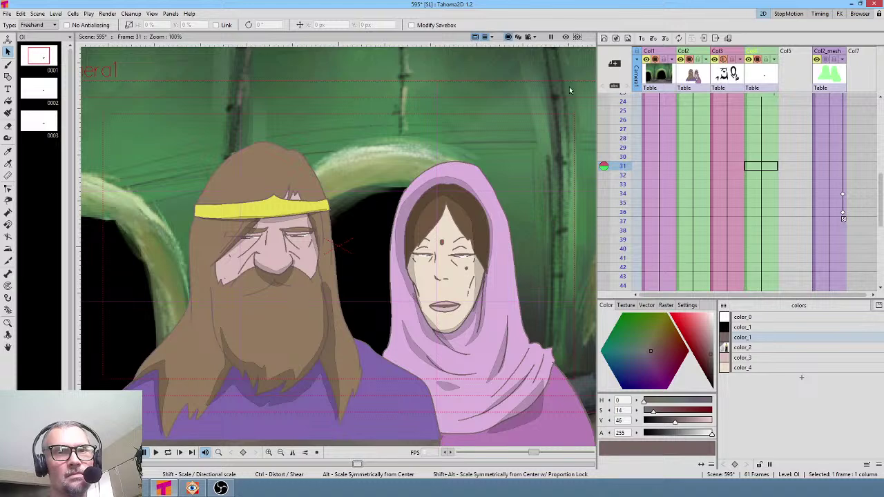
left_click(565, 36)
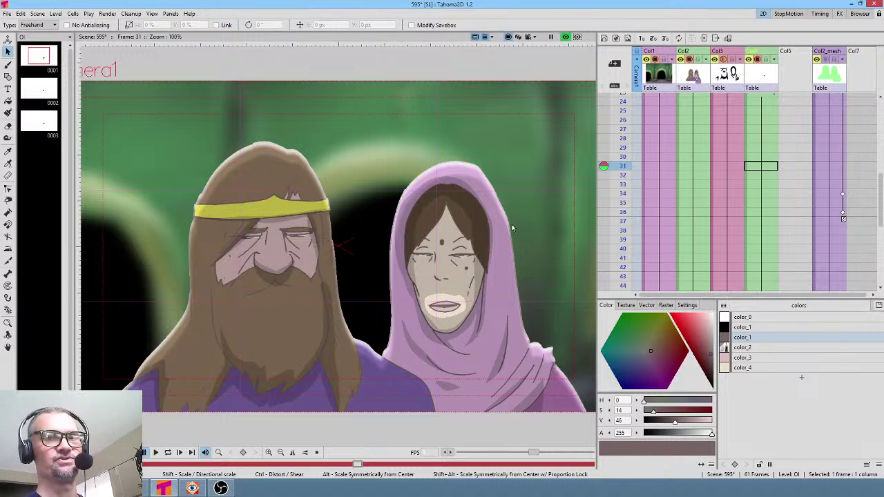
- Move the Col2_mesh column directly beside Col4 to fill the empty Col5 slot and turn off the preview
scroll(788, 149, "up", 5)
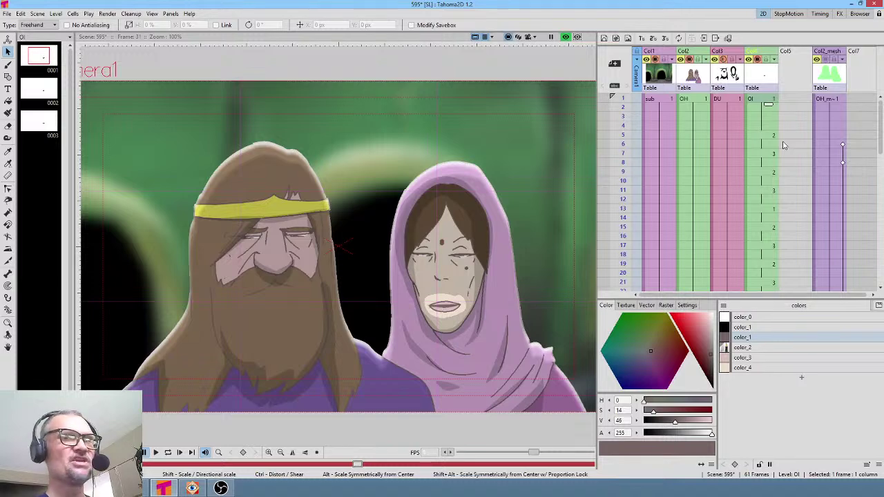
left_click(822, 53)
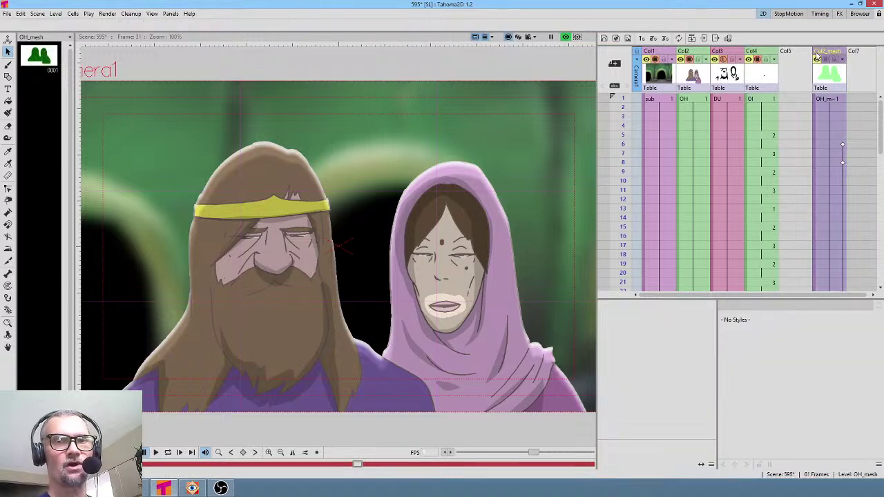
left_click_drag(820, 54, 807, 58)
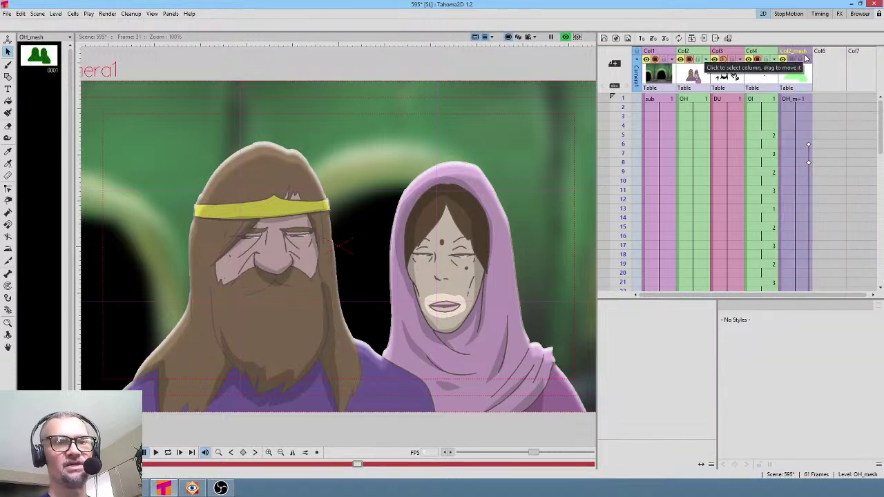
left_click(565, 36)
- Play the scene in a loop to check the mesh, shadow and mouth animation
mouse_move(613, 97)
left_mouse_down()
mouse_move(630, 228)
mouse_move(625, 181)
mouse_move(626, 208)
left_mouse_up()
scroll(718, 190, "down", 5)
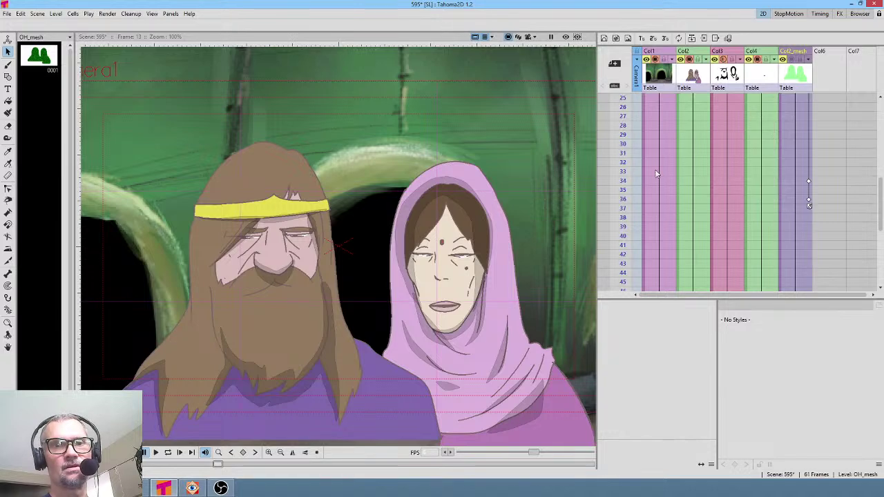
key("l")
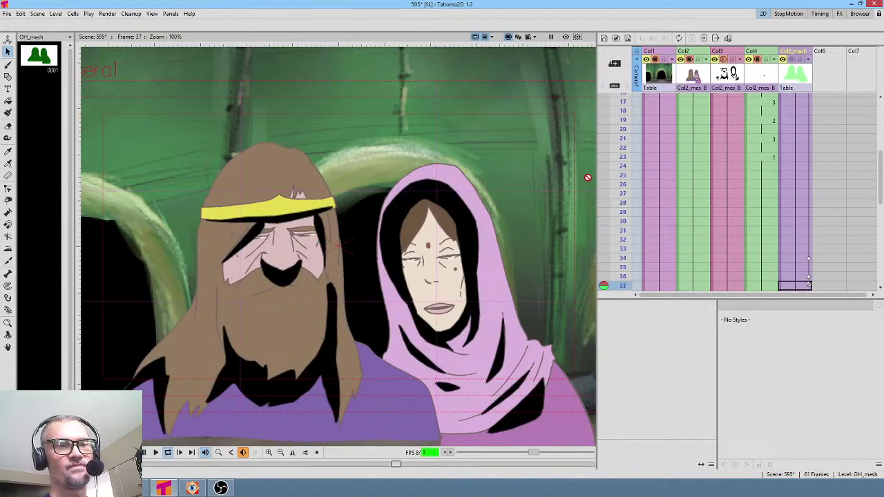
key("l")
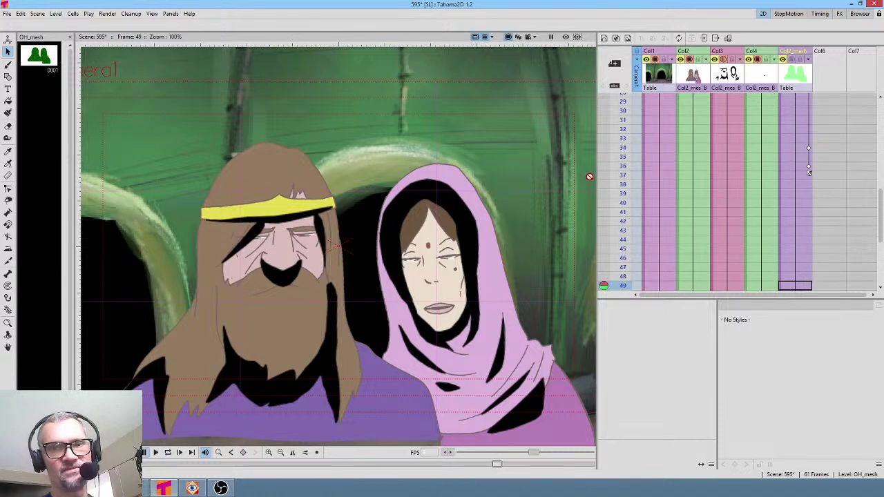
- Preview frame 49 and open the FX schematic from the stage schematic
left_click(565, 37)
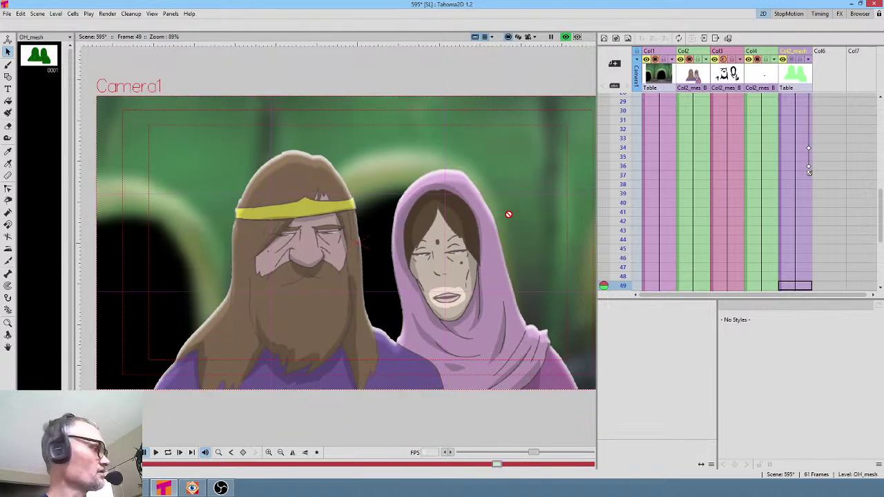
key("alt+s")
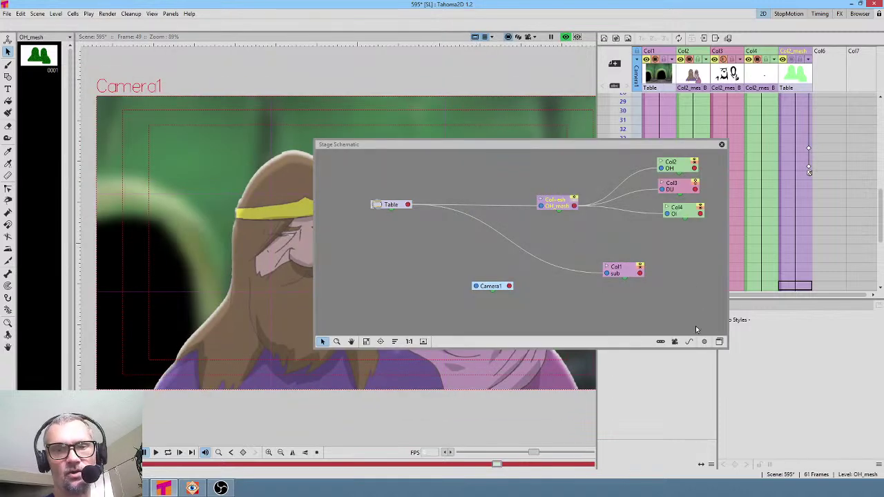
left_click(719, 341)
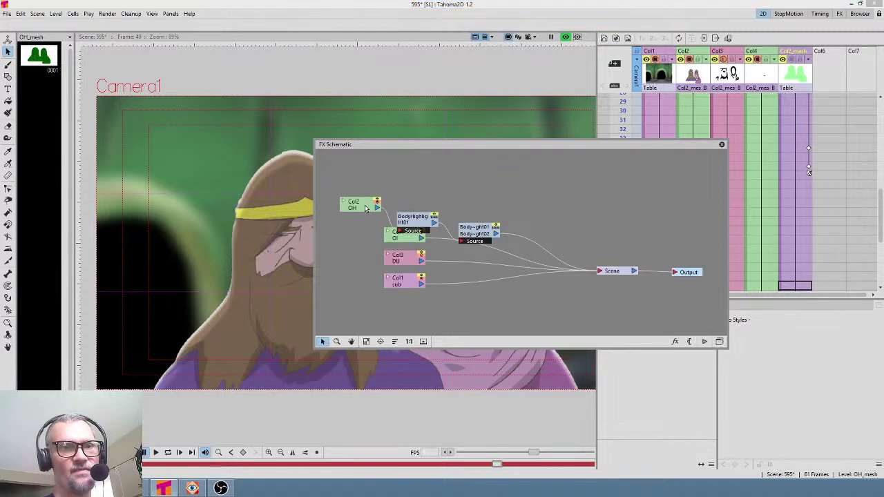
- Spread out the Col2 node and the two BodyHighlight nodes in the FX schematic, leaving free space after Col2
left_click_drag(366, 209, 372, 180)
left_click_drag(496, 230, 525, 201)
left_click_drag(428, 231, 536, 196)
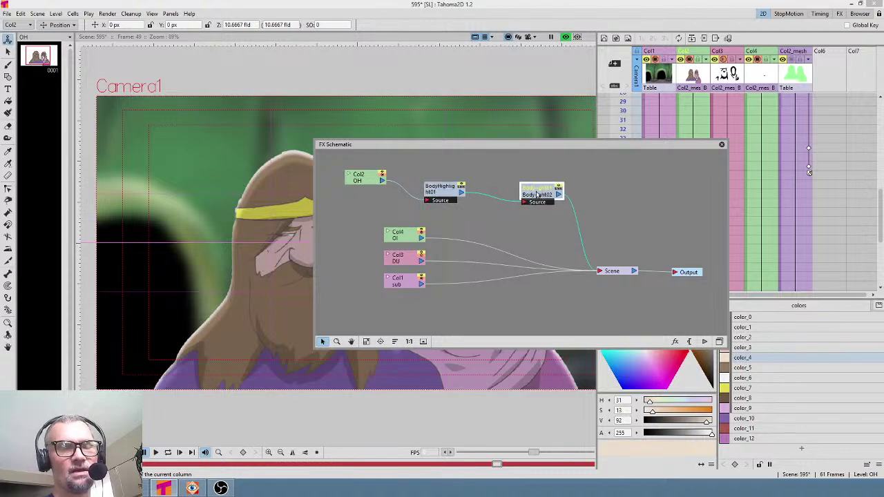
left_click_drag(442, 192, 471, 186)
left_click_drag(464, 149, 622, 222)
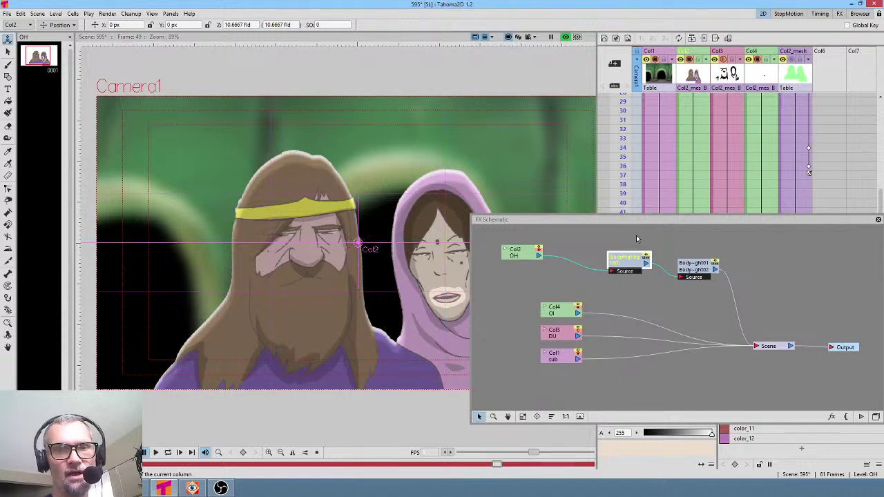
left_click_drag(526, 259, 521, 268)
left_click_drag(513, 251, 506, 252)
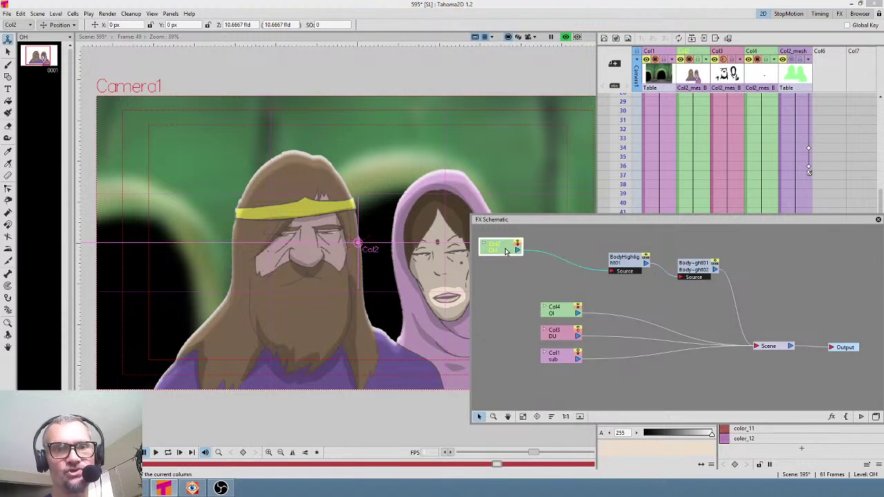
left_click_drag(610, 268, 617, 268)
left_click_drag(698, 266, 734, 277)
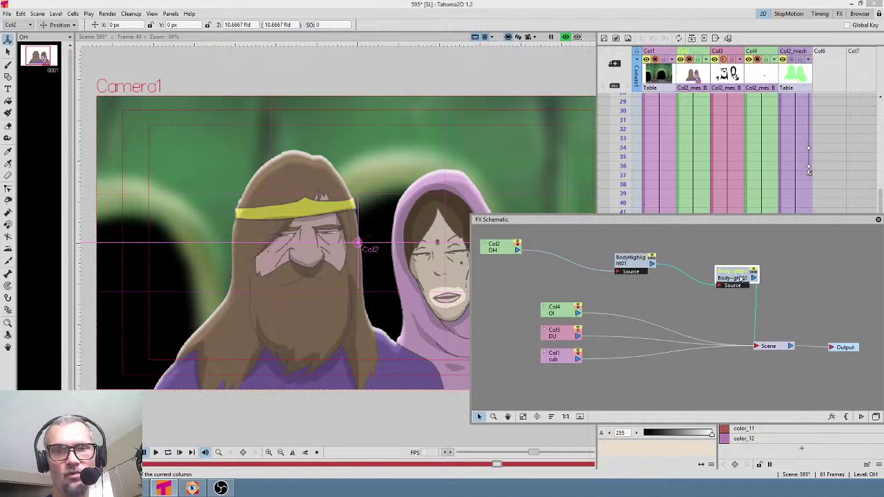
left_click_drag(645, 268, 672, 266)
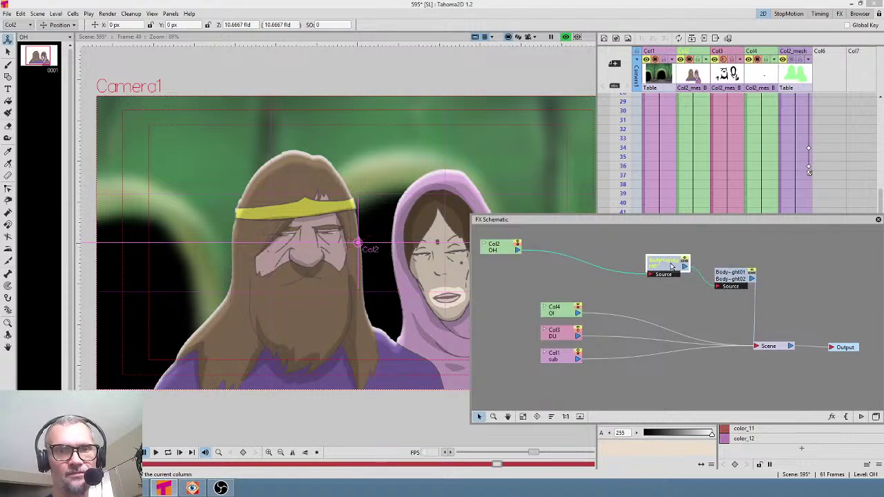
- Insert an Over layer-blending effect between Col2 and the first BodyHighlight node
right_click(561, 259)
mouse_move(587, 259)
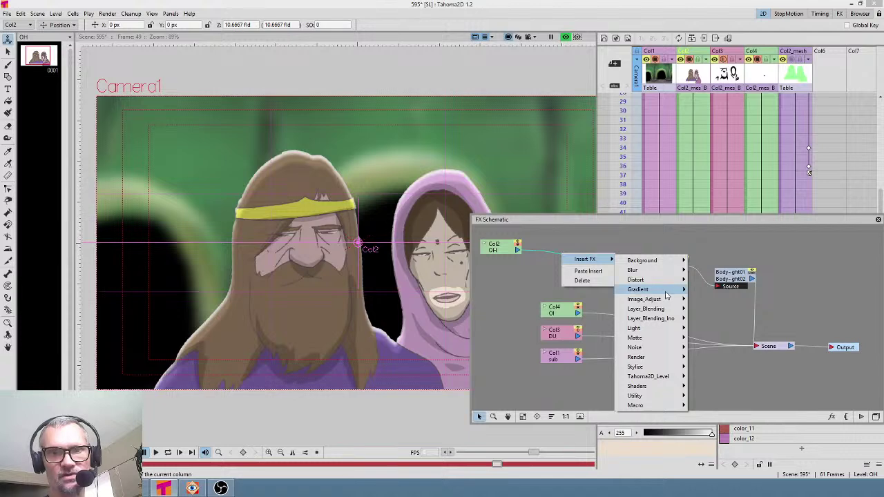
mouse_move(660, 309)
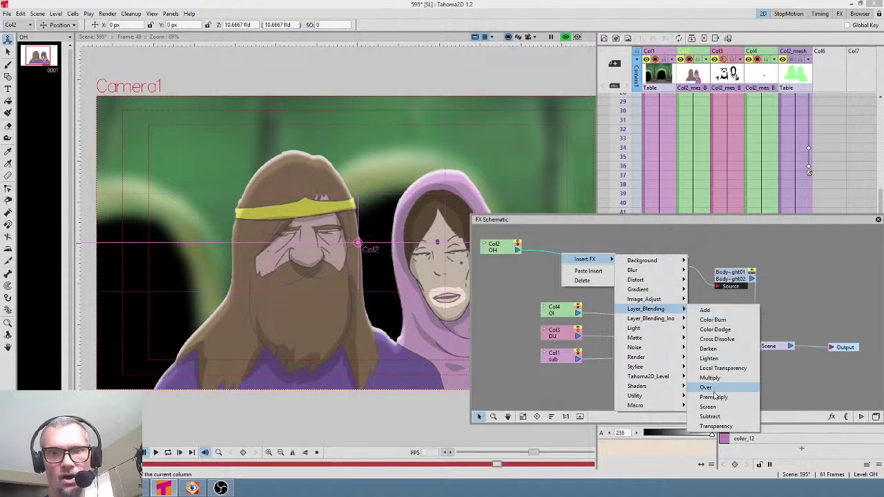
left_click(714, 391)
- Connect Col4 to Source2 and Col3 to Source3 of the Over node and delete their direct links to Scene
left_click_drag(568, 314, 553, 265)
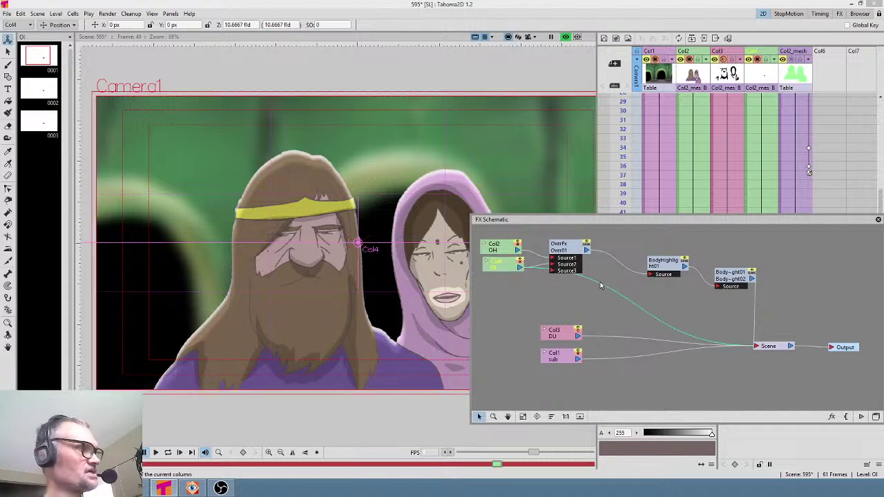
key("Delete")
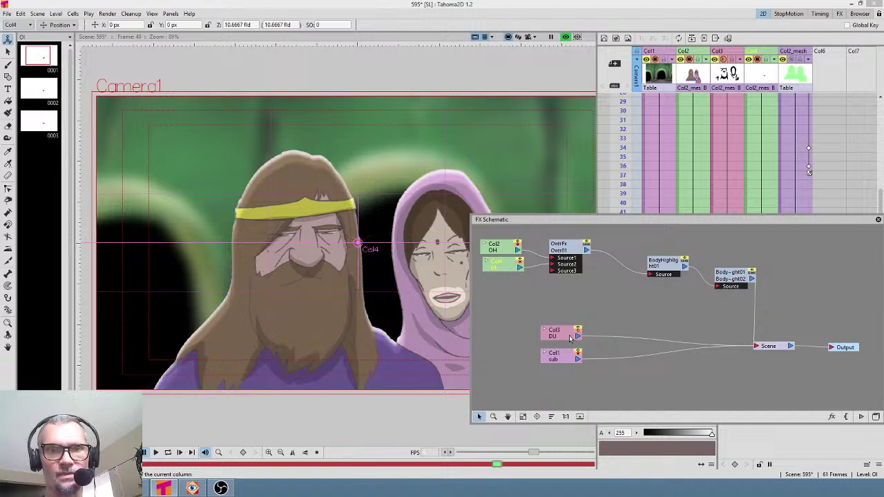
left_click_drag(570, 338, 553, 271)
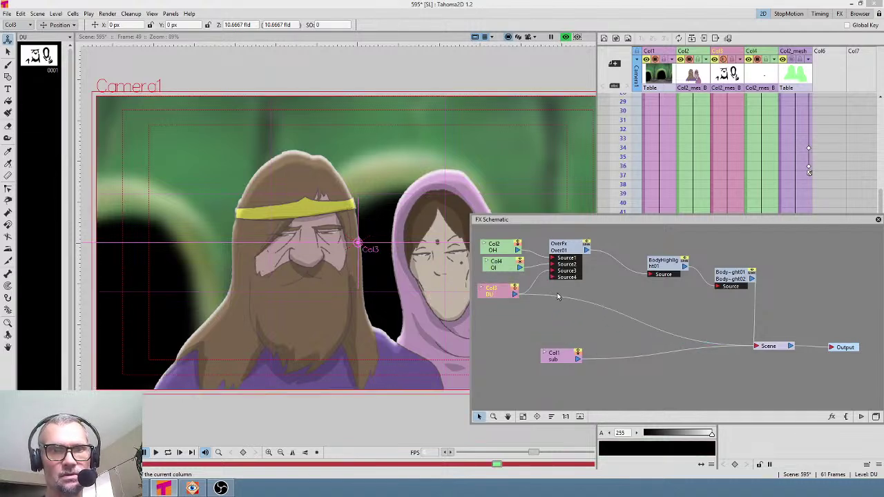
left_click(561, 299)
key("Delete")
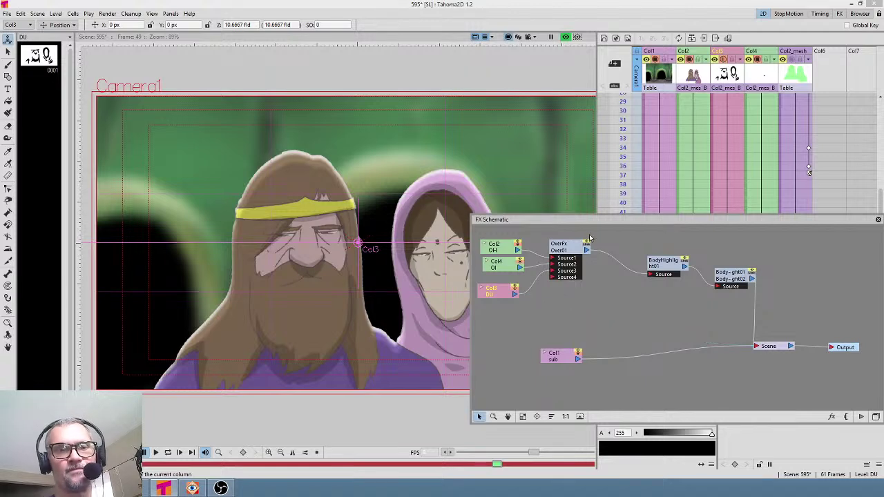
- Reorder the Over node's inputs with Col4 in Source1, Col3 in Source2 and Col2 in Source3
left_click_drag(604, 219, 624, 221)
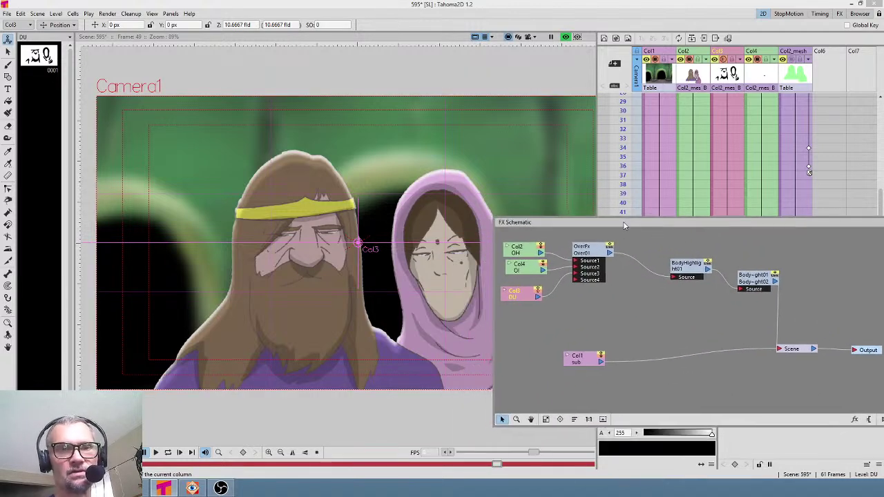
left_click(522, 270)
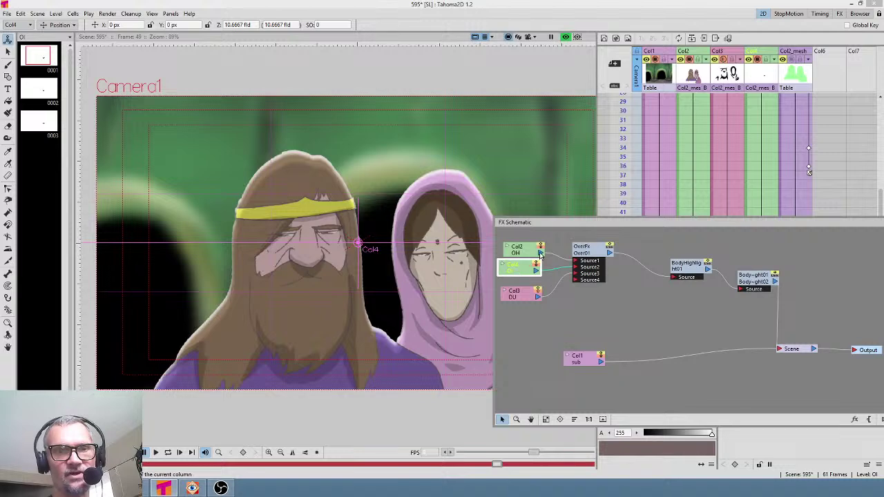
left_click_drag(526, 253, 521, 247)
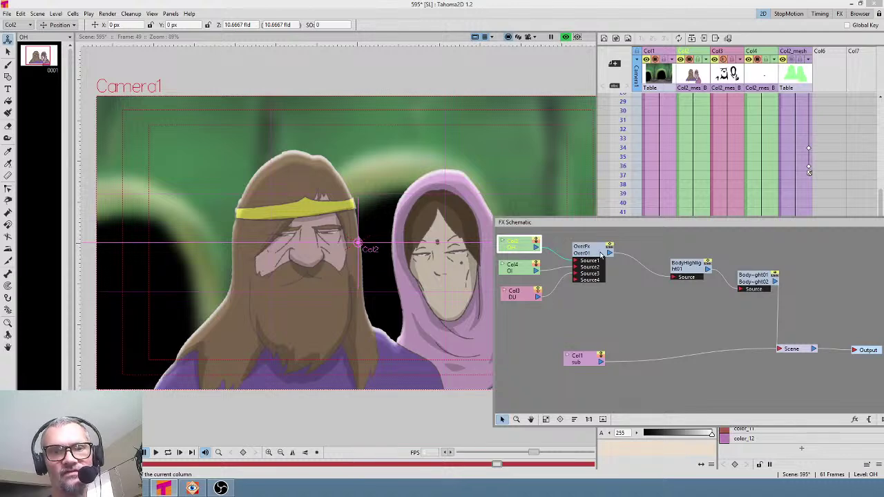
- Preview frame 29 with the regrouped effects and compare it with the unrendered view
left_click(623, 103)
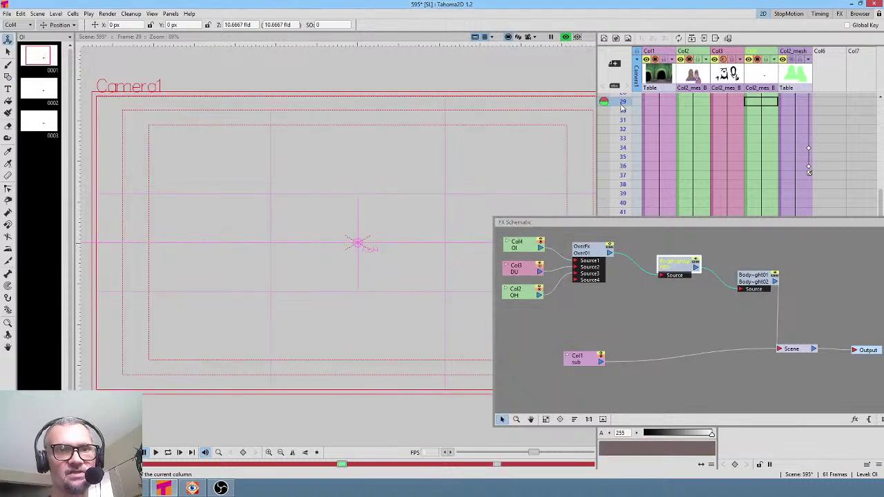
scroll(622, 120, "up", 10)
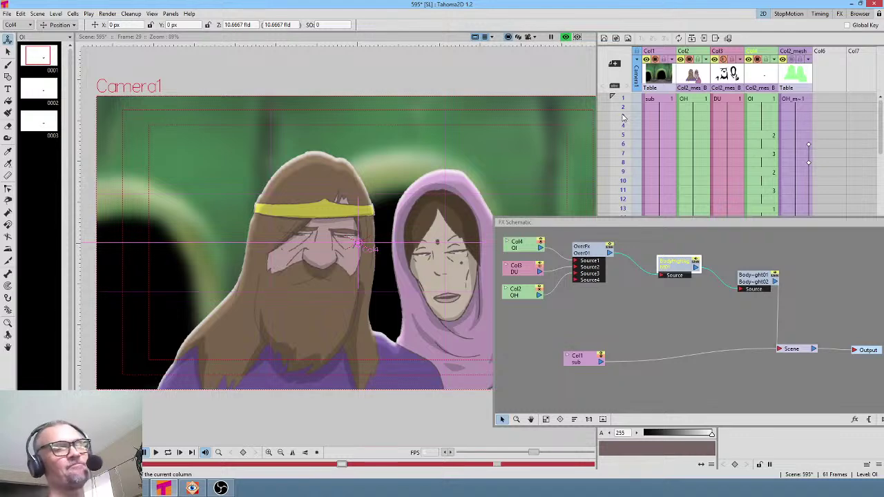
left_click_drag(821, 232, 805, 199)
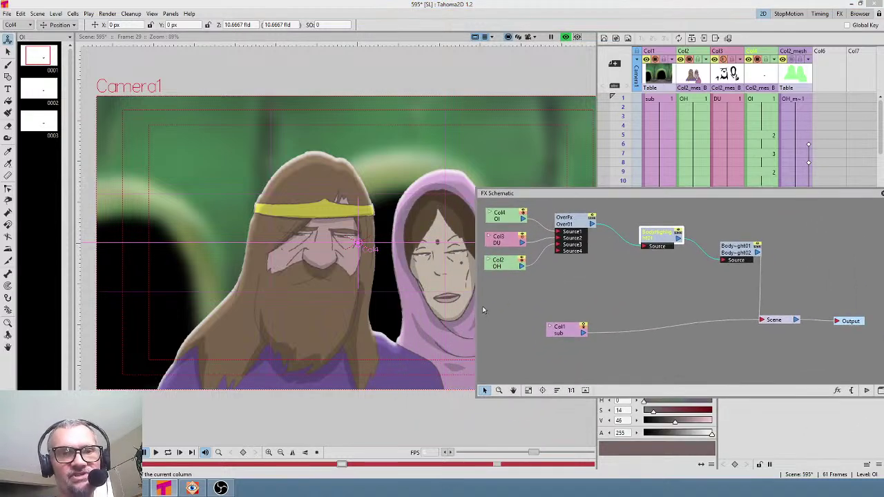
left_click_drag(617, 284, 637, 279)
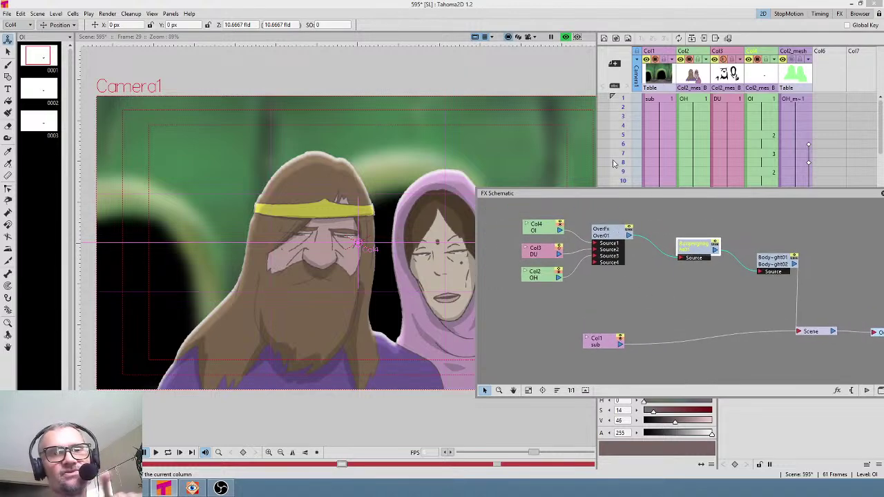
left_click(565, 37)
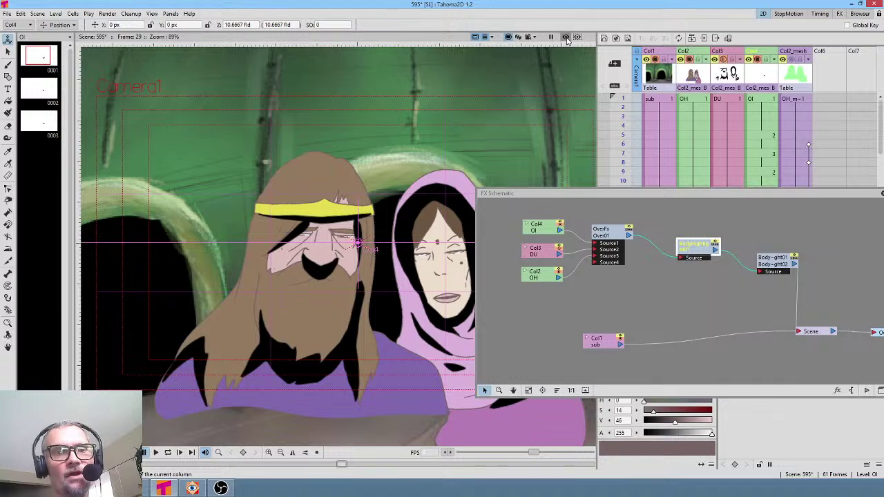
left_click(565, 36)
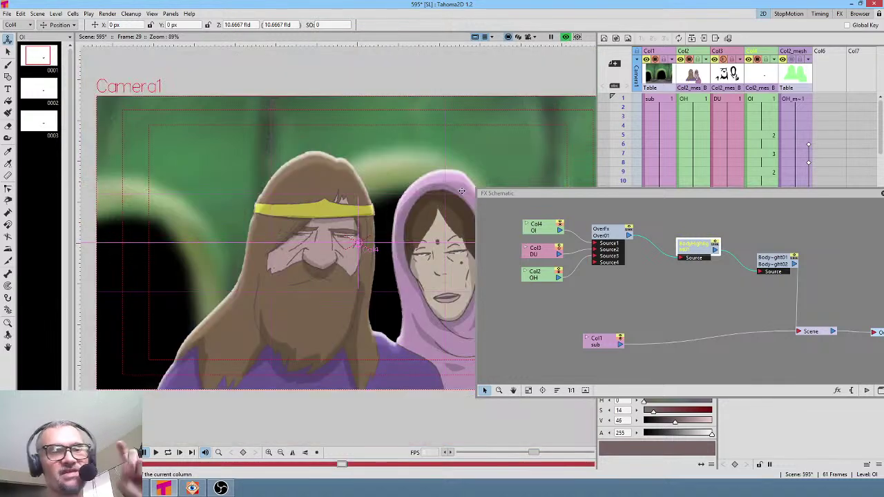
- Preview frames 2 and 6 to check the mouth and highlights, closing the FX schematic in between
left_click(622, 108)
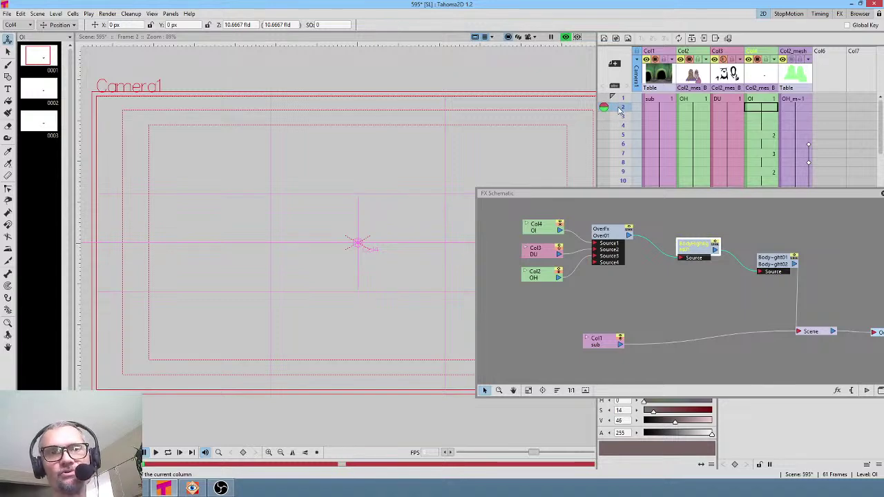
left_click_drag(731, 196, 601, 184)
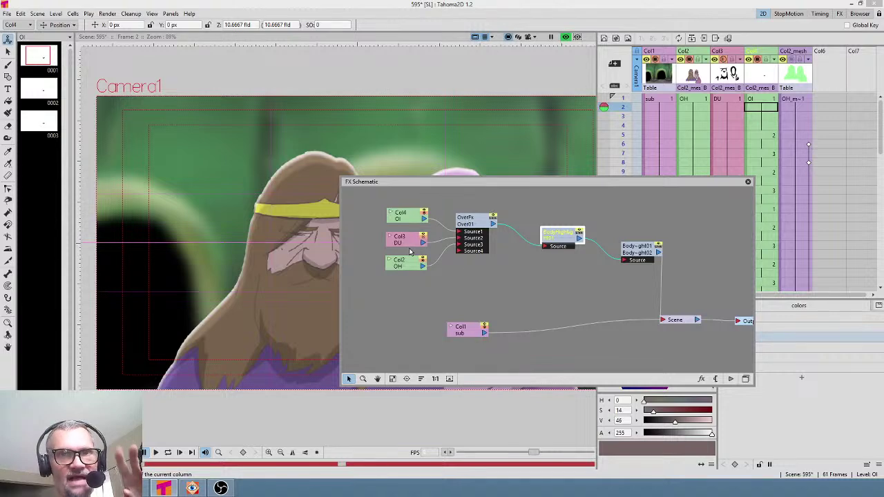
left_click(748, 182)
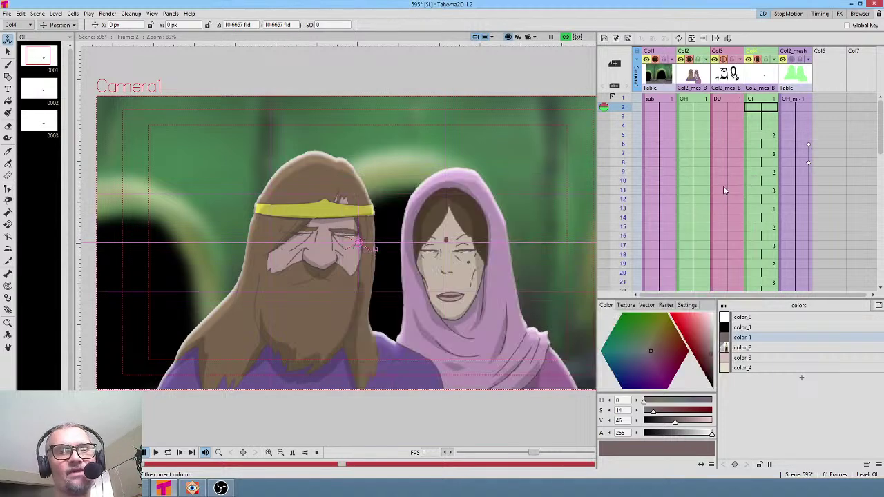
left_click(623, 145)
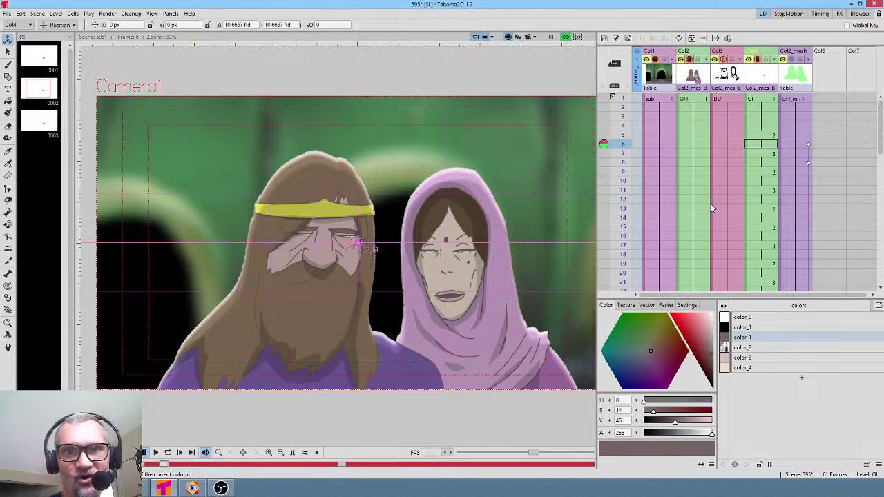
- Turn off the preview and copy the Col2_mesh keyframe from frame 8 to frame 24
scroll(729, 208, "down", 8)
scroll(731, 156, "up", 8)
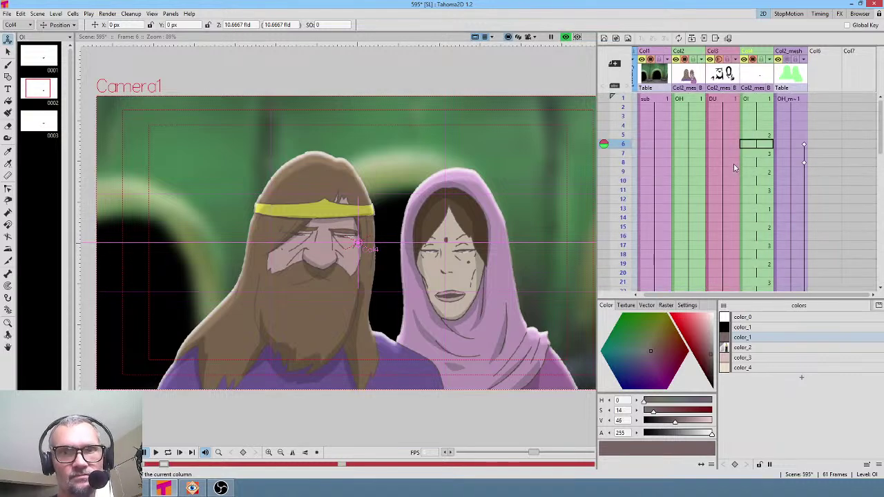
left_click(805, 164)
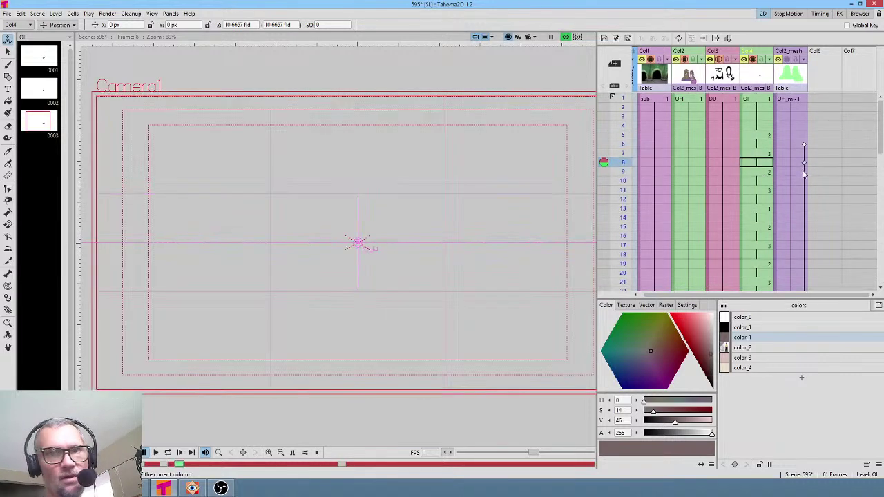
left_click(565, 38)
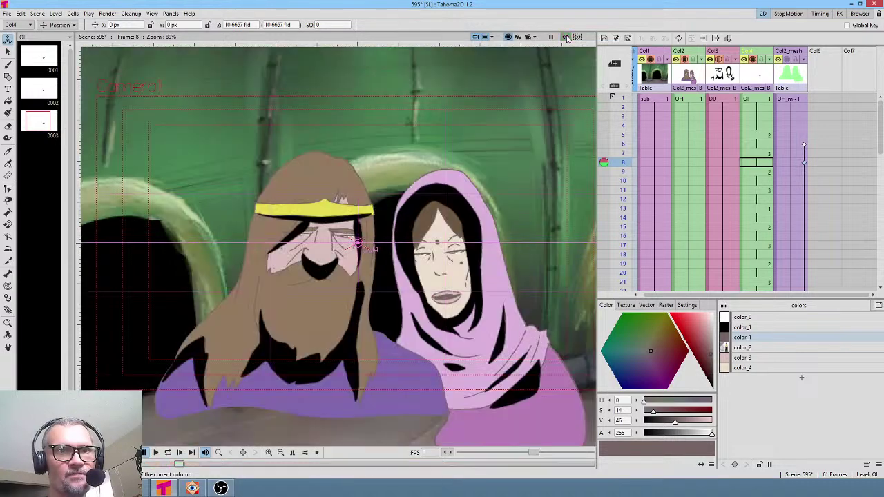
scroll(754, 185, "down", 4)
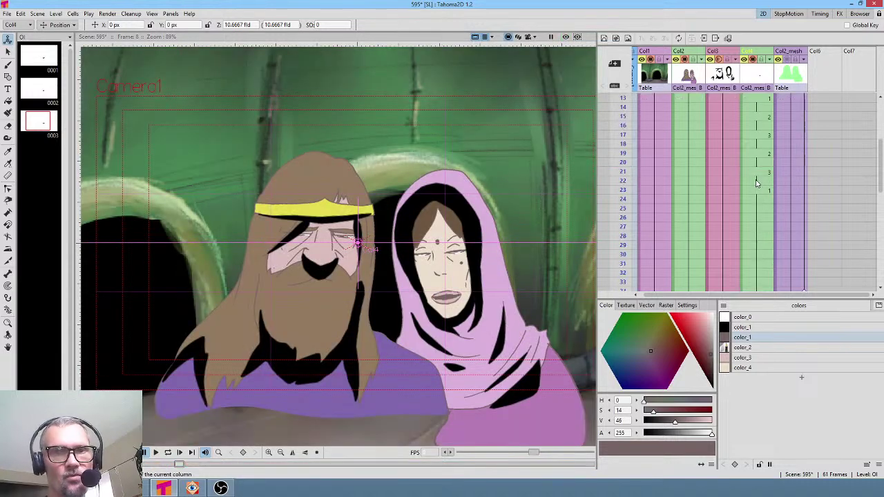
left_click(800, 199)
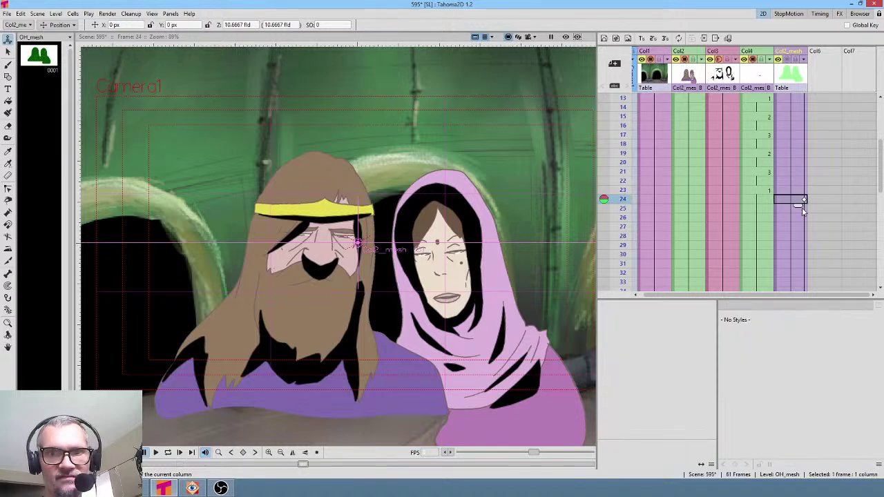
- Copy the Col2_mesh keyframe from frame 6 to frame 26 and scrub the frames that follow
scroll(804, 220, "up", 4)
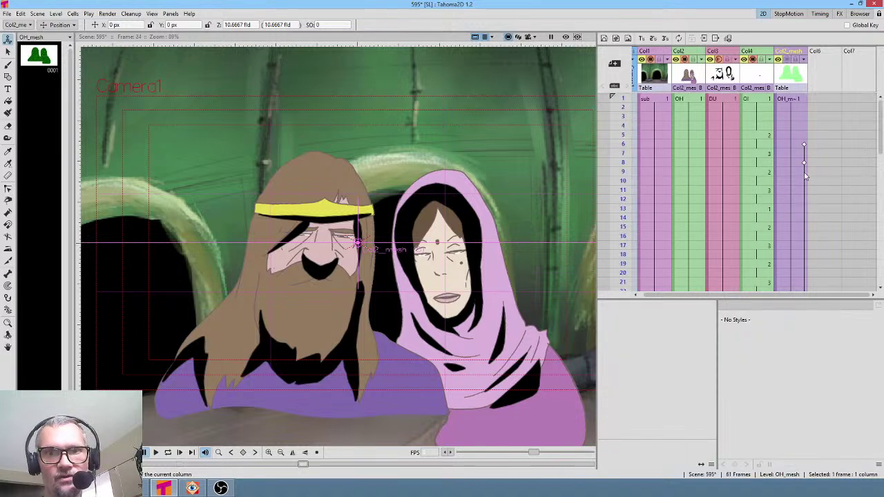
left_click(804, 144)
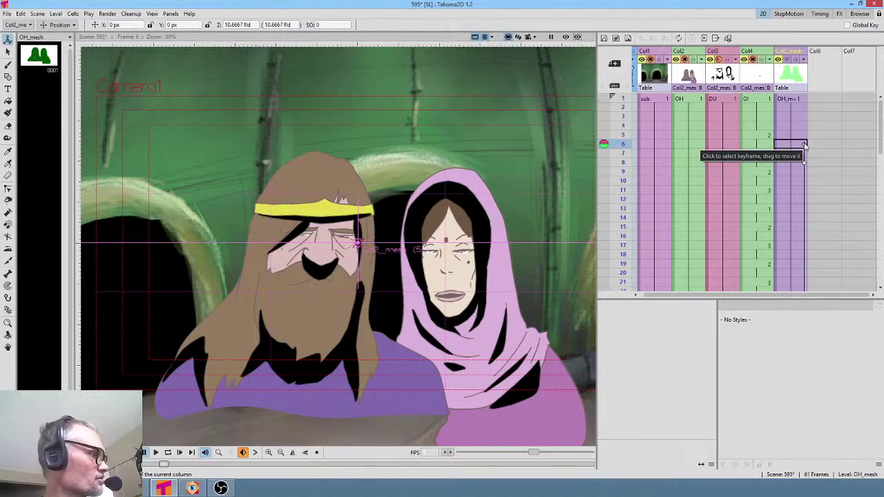
scroll(812, 199, "down", 2)
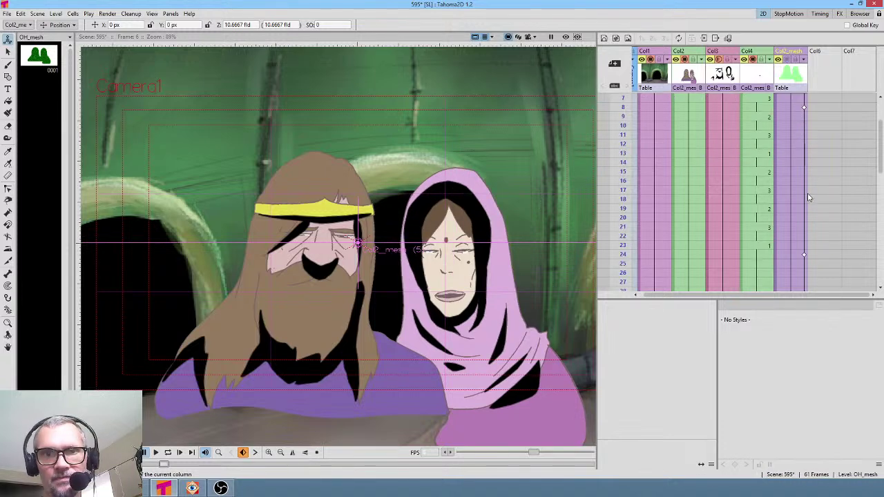
left_click(803, 275)
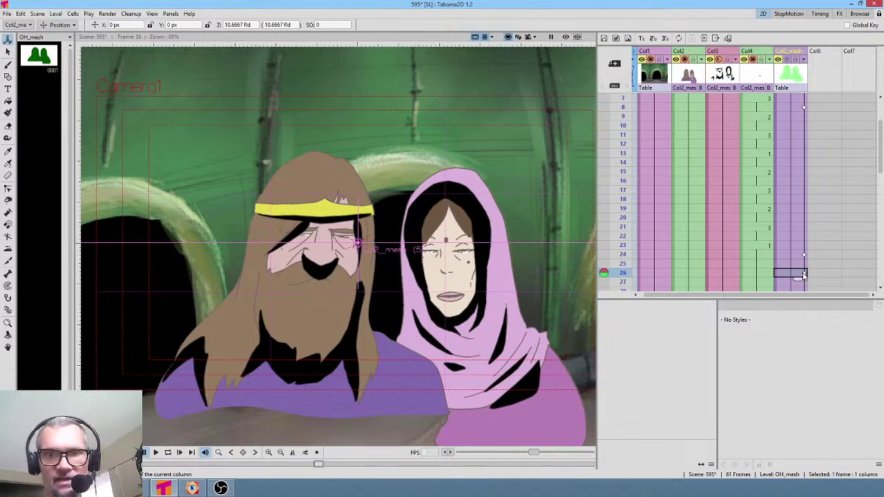
scroll(815, 221, "down", 4)
mouse_move(623, 164)
left_mouse_down()
mouse_move(624, 184)
mouse_move(623, 126)
mouse_move(629, 231)
left_mouse_up()
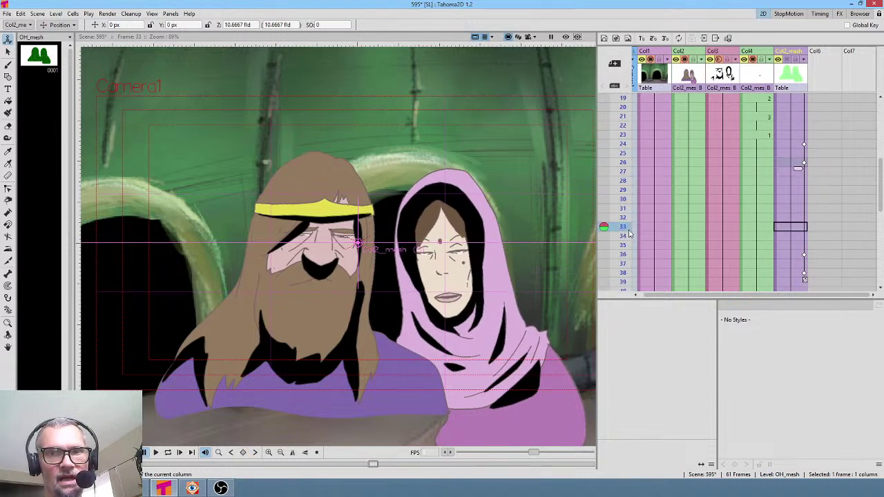
- Replace the Col2_mesh keyframe at frame 36 with a copy of the one at frame 26
left_click(804, 255)
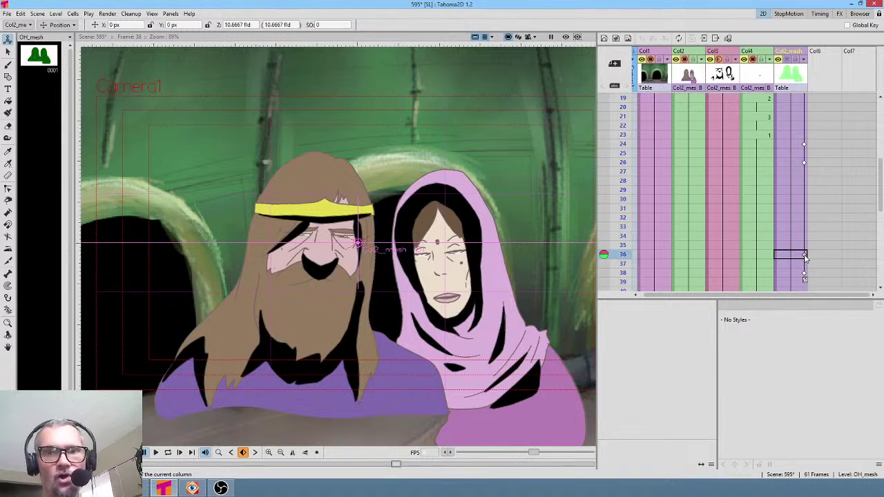
left_click(804, 163)
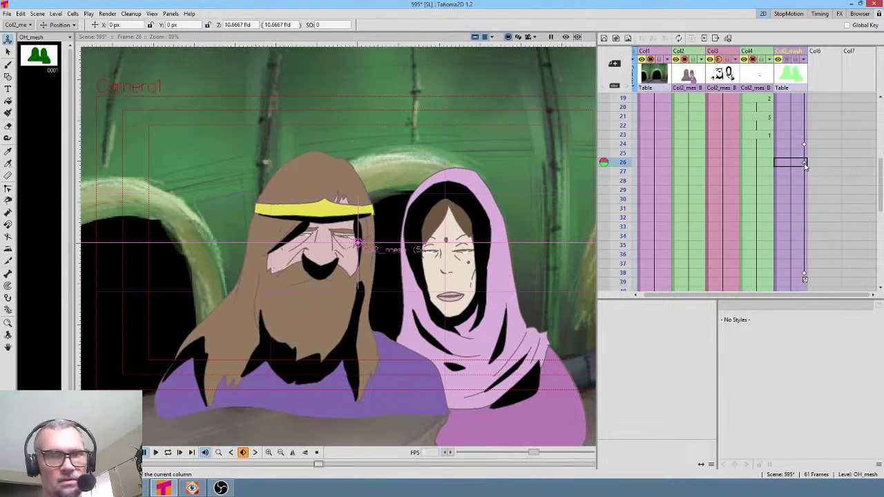
left_click(804, 255)
left_click(801, 255)
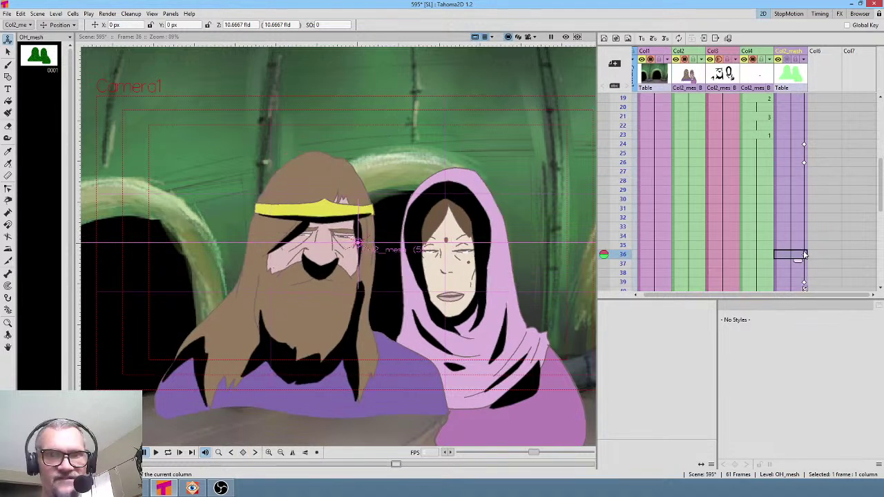
- Scrub the motion up to frame 36 and remove the Col2_mesh keyframe at frame 39
mouse_move(624, 116)
left_mouse_down()
mouse_move(616, 289)
mouse_move(623, 241)
mouse_move(624, 259)
left_mouse_up()
left_click(805, 278)
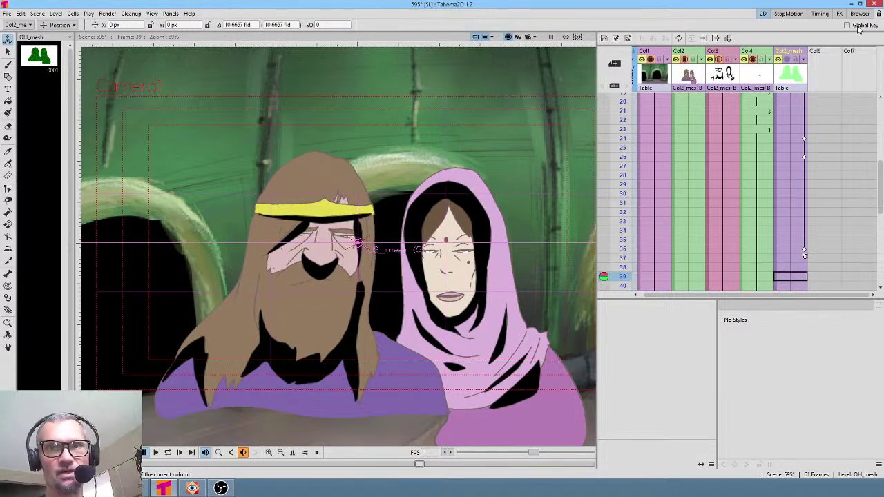
left_click(799, 251)
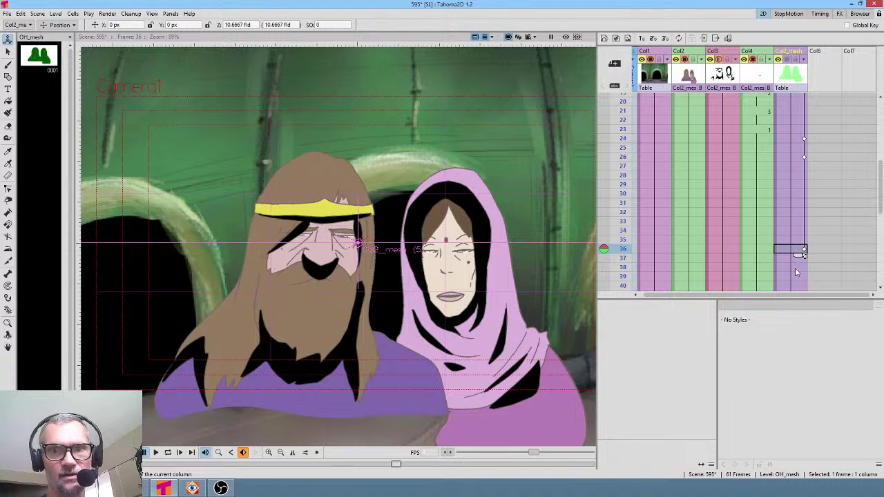
- At frame 39, show the mesh and shift the bearded man's middle head vertex to about -3.64° in Plastic's Animate mode, then scrub to frame 45
scroll(802, 235, "down", 4)
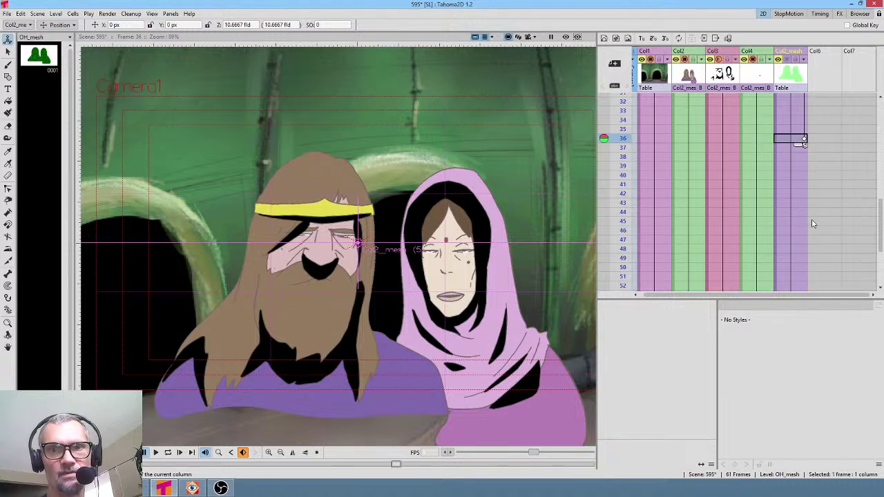
left_click(801, 168)
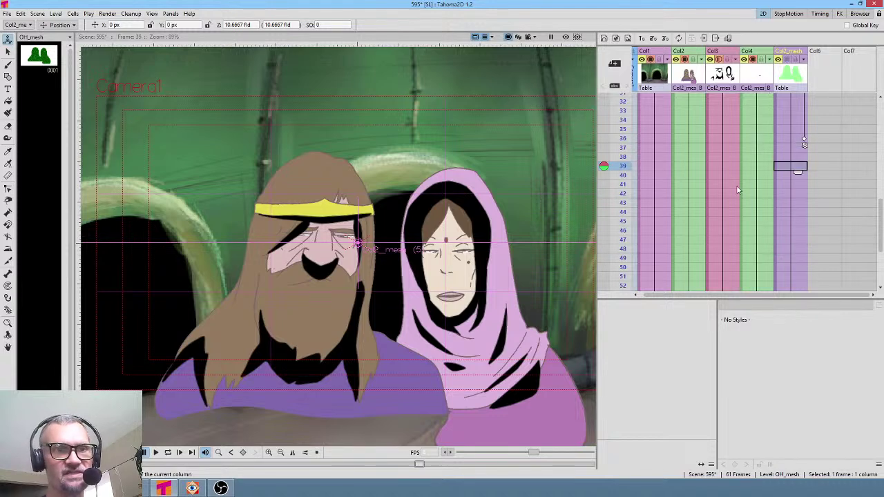
left_click(788, 59)
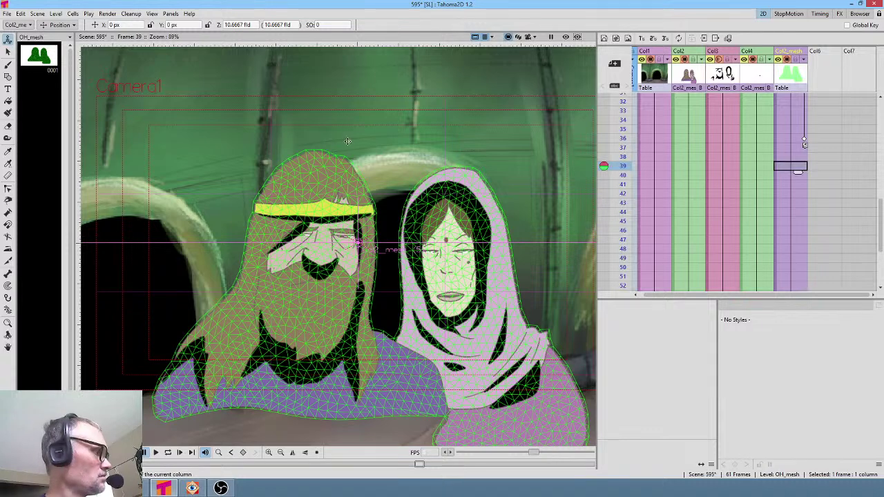
key("x")
left_click(166, 25)
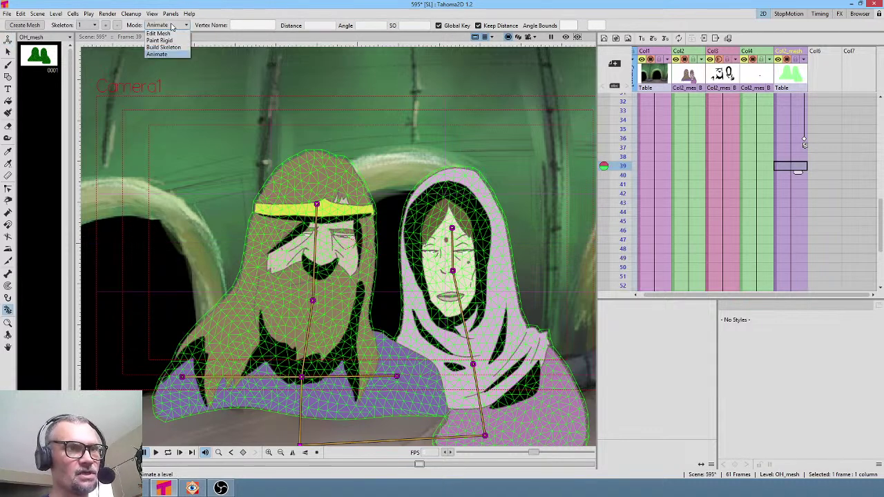
left_click(159, 55)
left_click_drag(314, 303, 304, 299)
left_click_drag(624, 104, 613, 221)
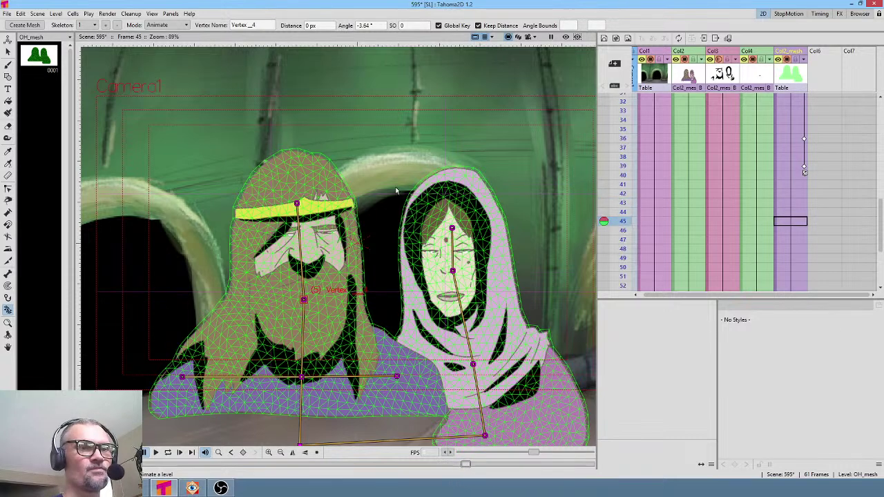
- Preview frame 1 of the scene with its effects and save the scene and all its levels
scroll(760, 131, "up", 10)
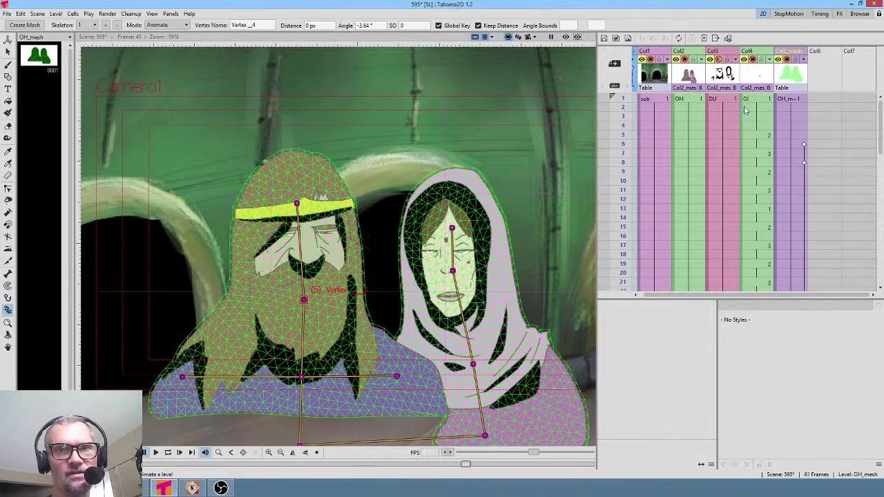
left_click(728, 101)
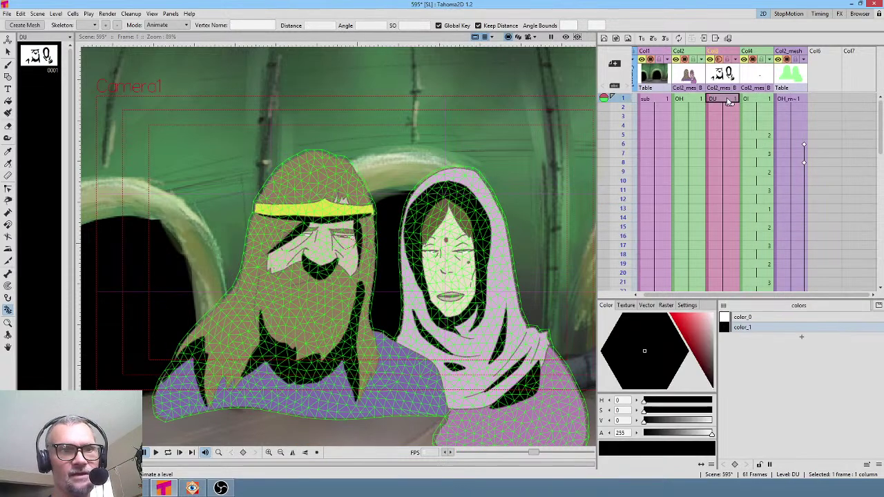
left_click(565, 37)
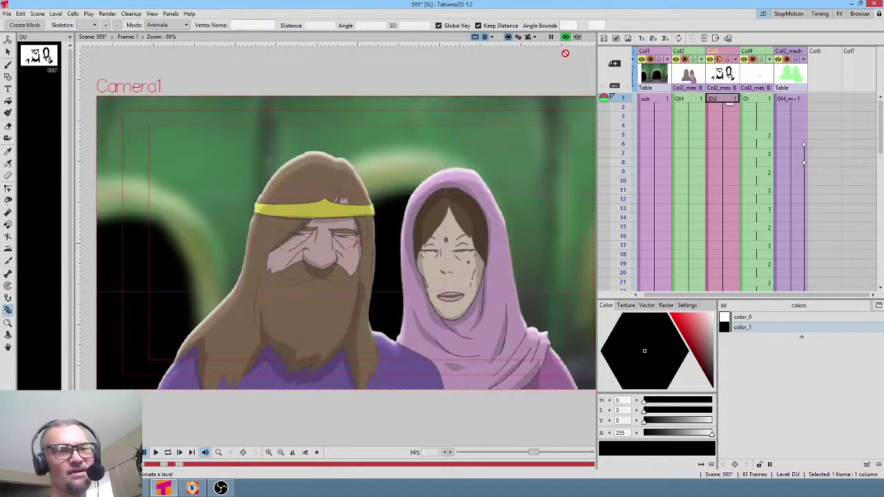
left_click(7, 14)
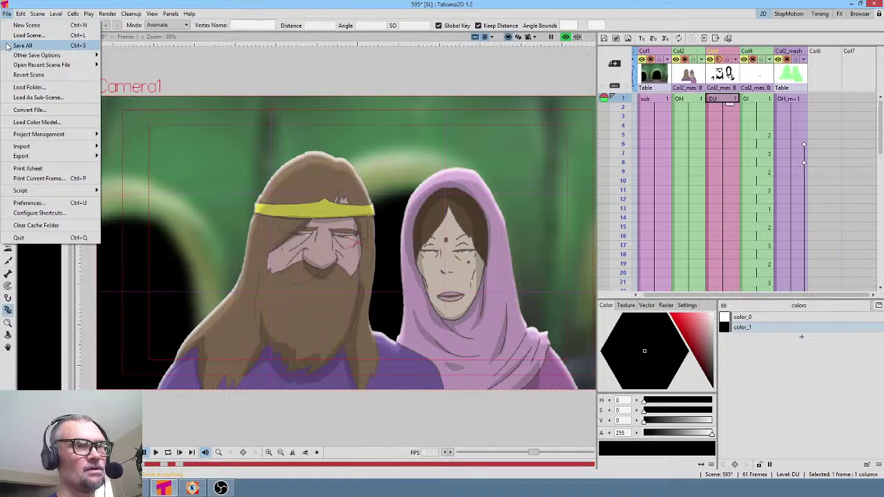
left_click(22, 45)
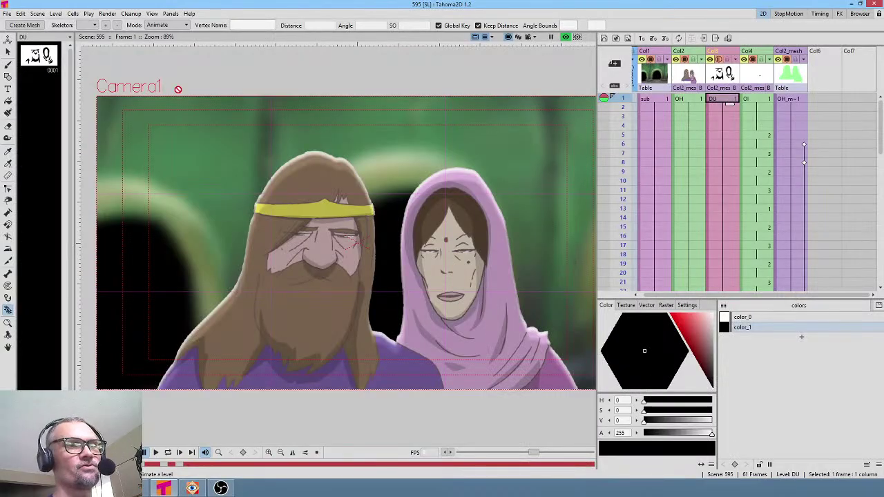
- Set the render output folder to +scenes/595 in the output settings
left_click(110, 14)
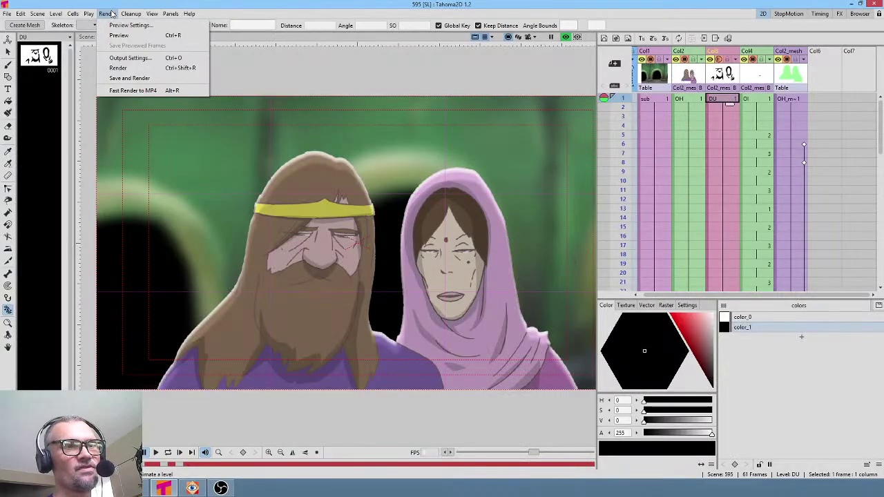
left_click(130, 58)
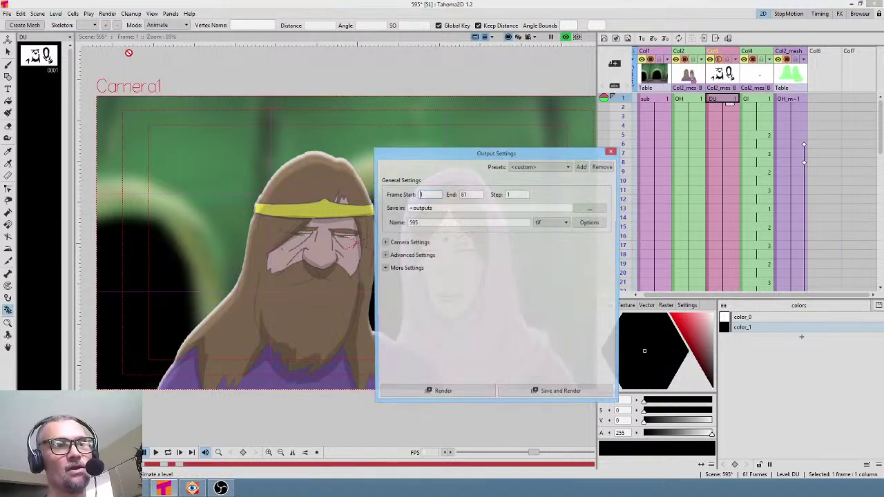
left_click_drag(453, 154, 433, 164)
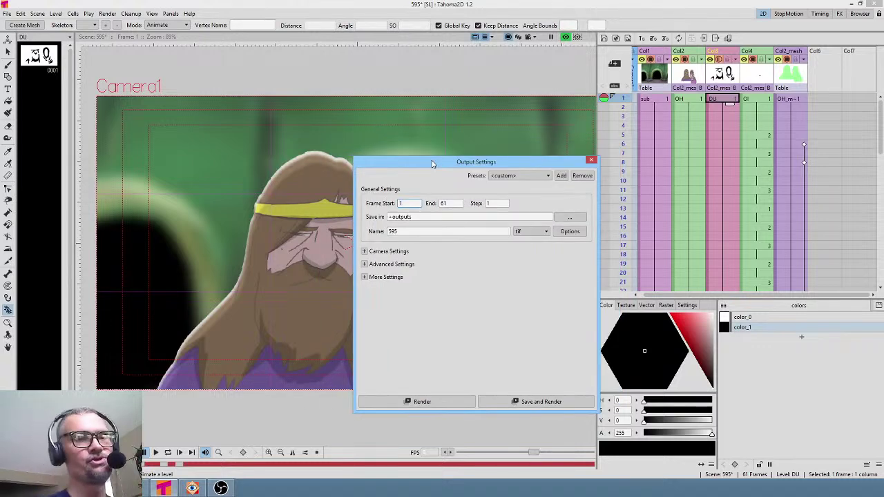
left_click_drag(431, 167, 392, 167)
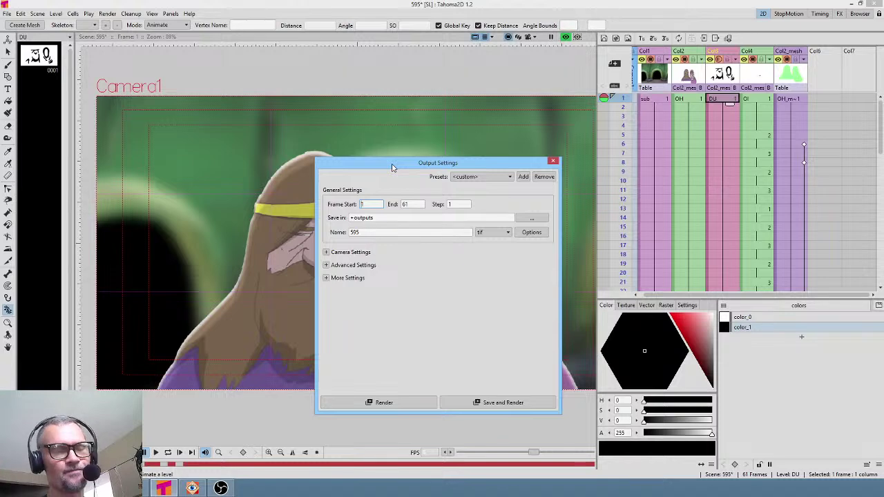
double_click(386, 220)
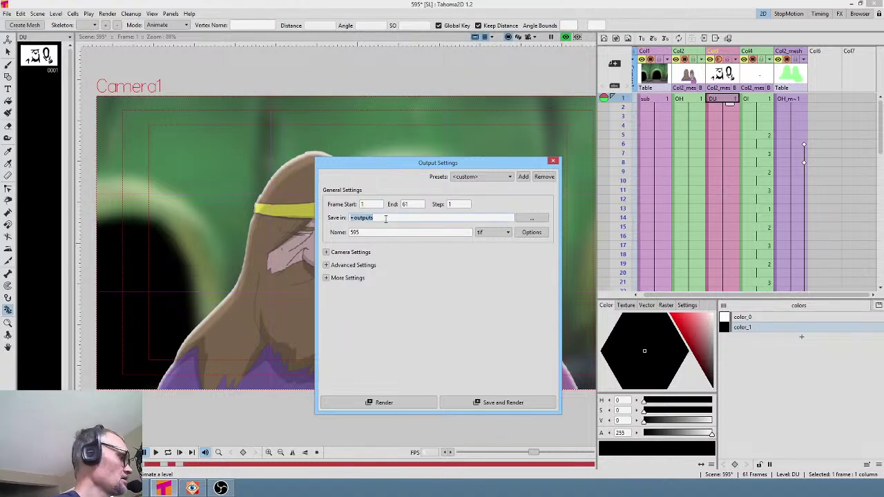
type("+scenes/")
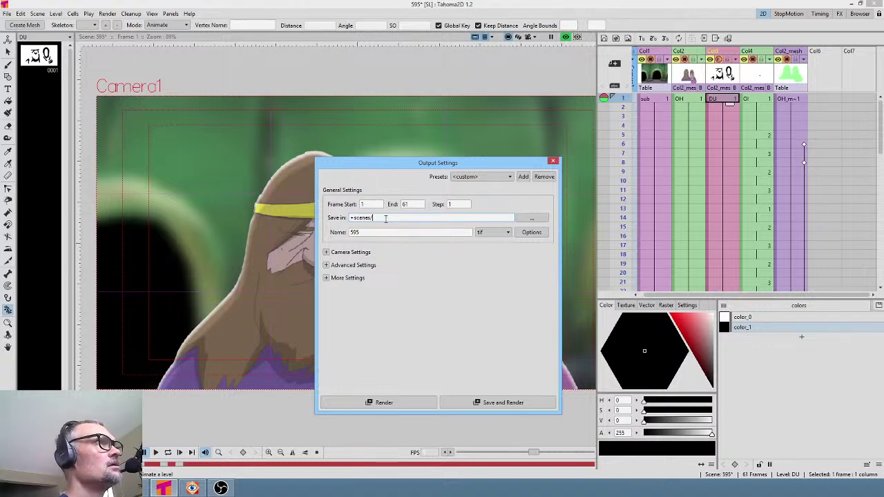
type("595")
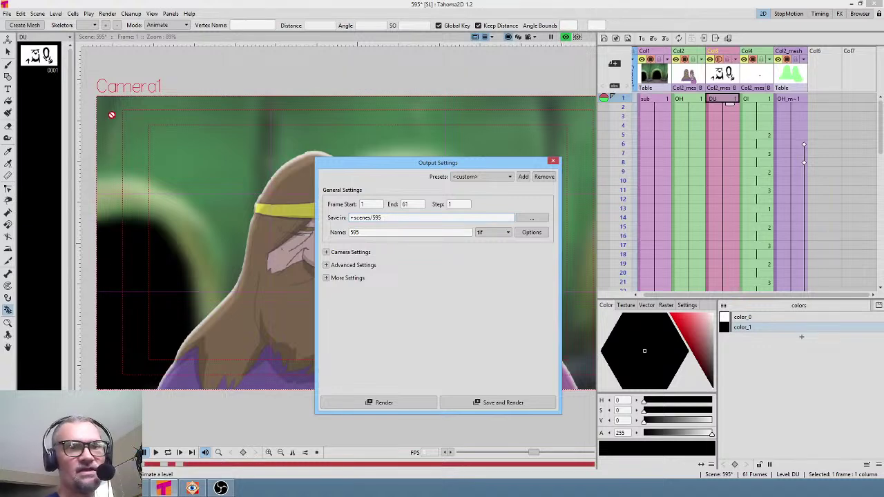
- Set the output format to jpg, then save and render the scene
left_click(496, 237)
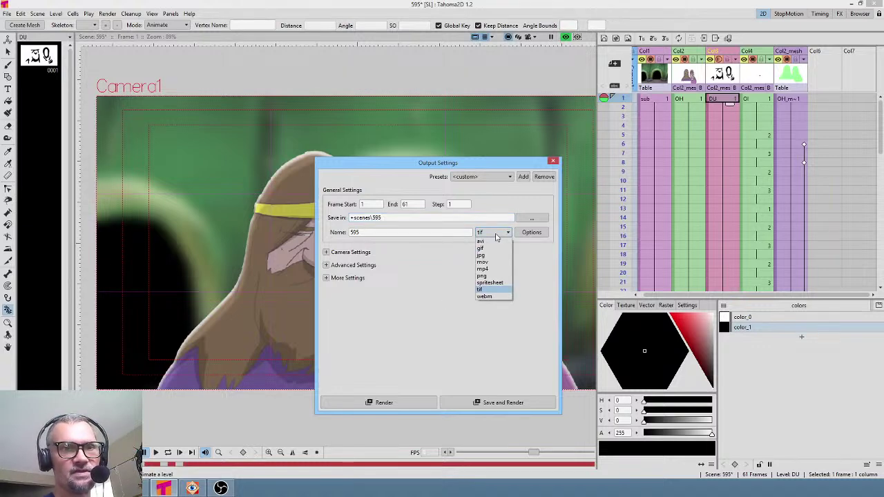
left_click(496, 257)
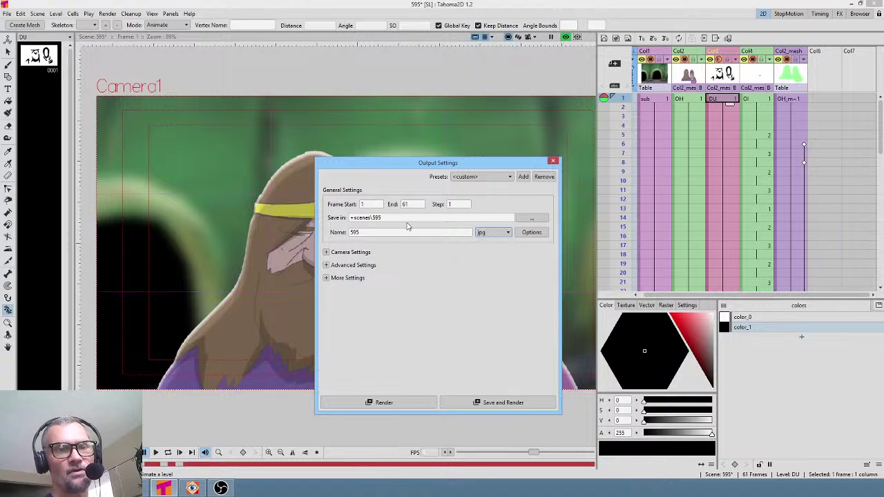
left_click(502, 403)
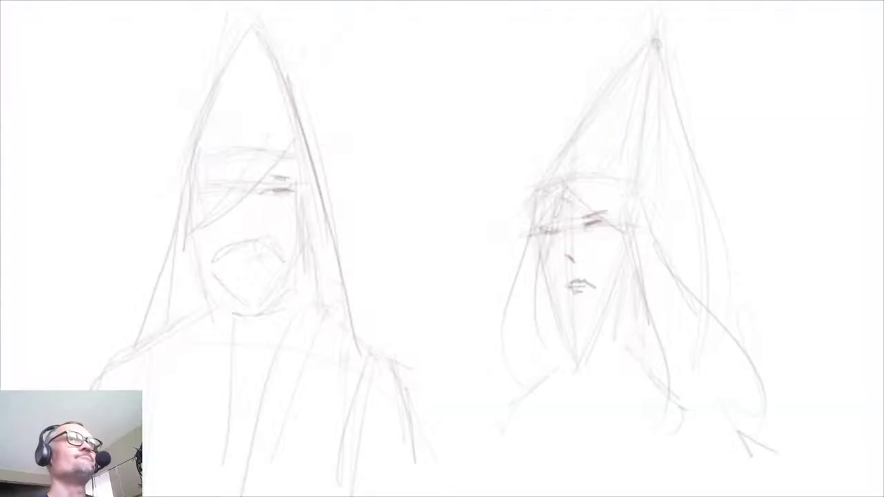
- Open the recent scene 595 from the startup window and switch the viewer to camera view
key("Escape")
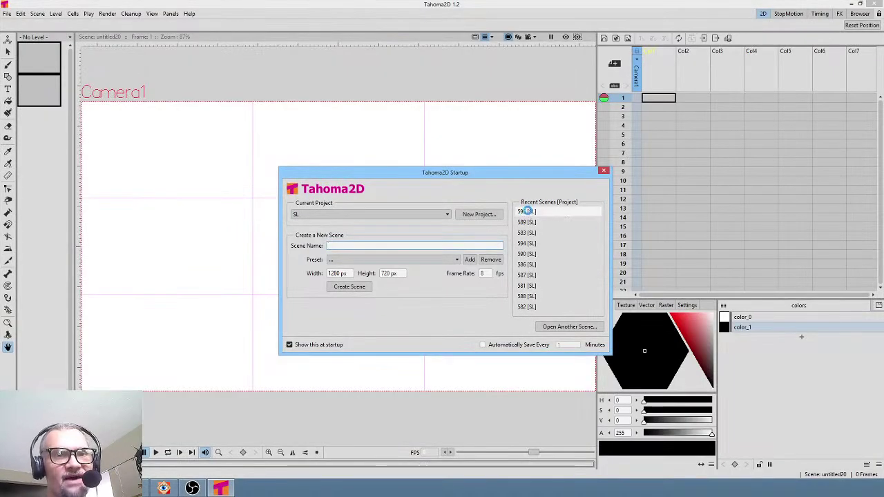
left_click(527, 211)
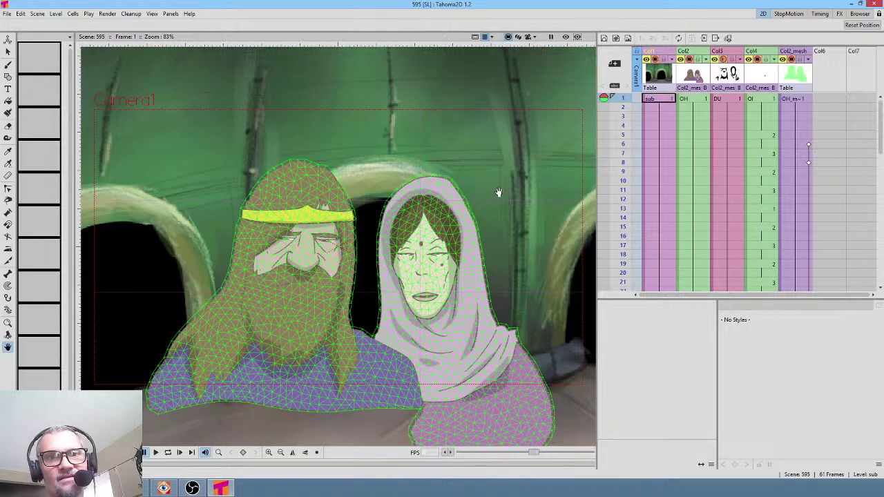
scroll(744, 152, "down", 4)
scroll(747, 160, "up", 4)
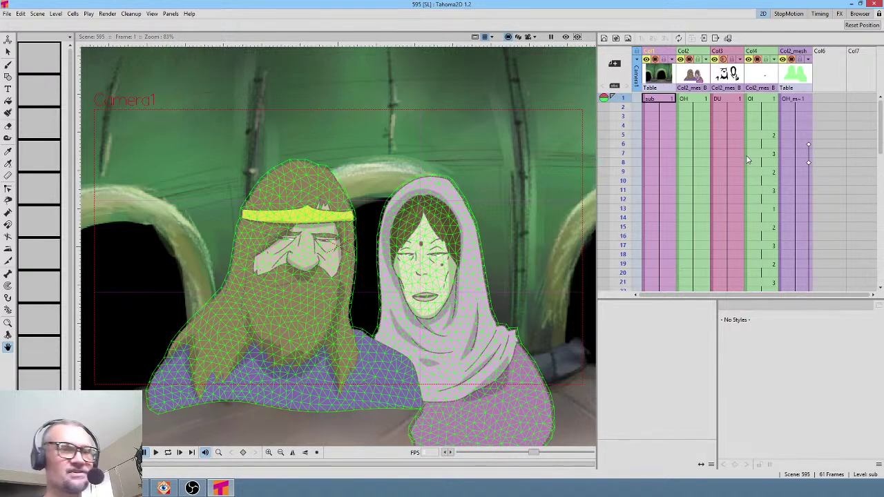
left_click(527, 37)
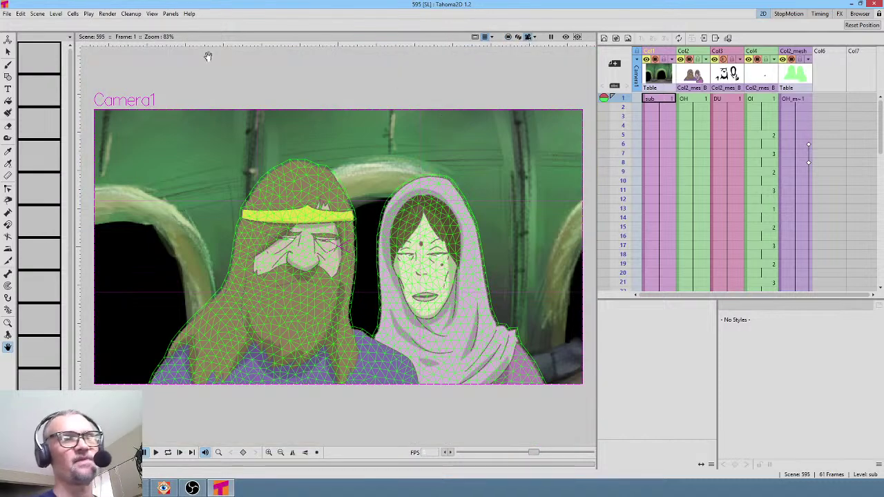
- Set the render output folder to +scenes\595\render in the output settings and close them
left_click(108, 14)
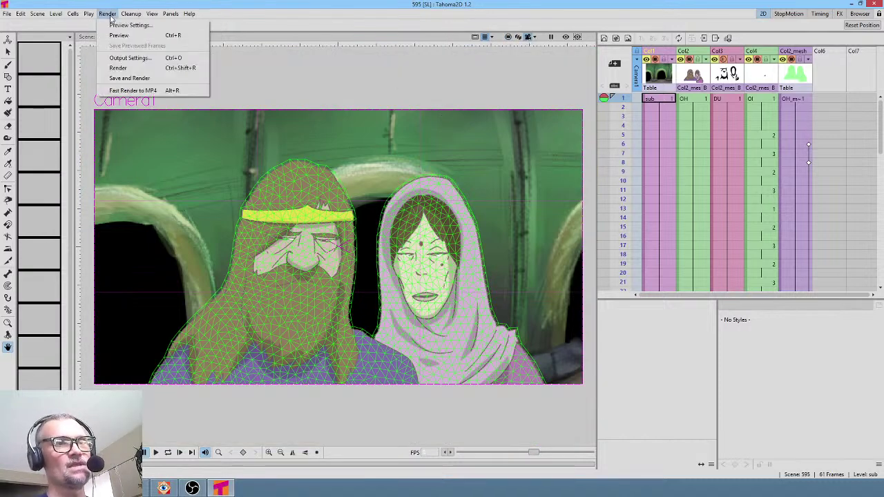
left_click(130, 57)
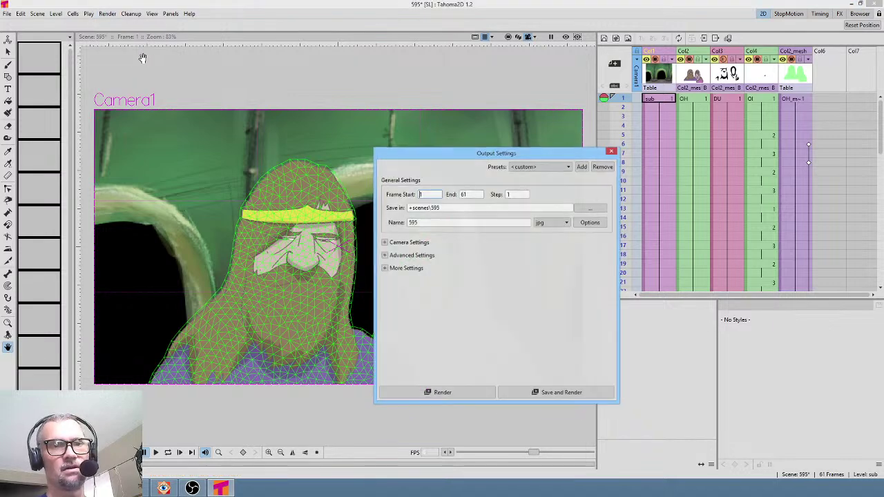
left_click(451, 208)
left_click(467, 208)
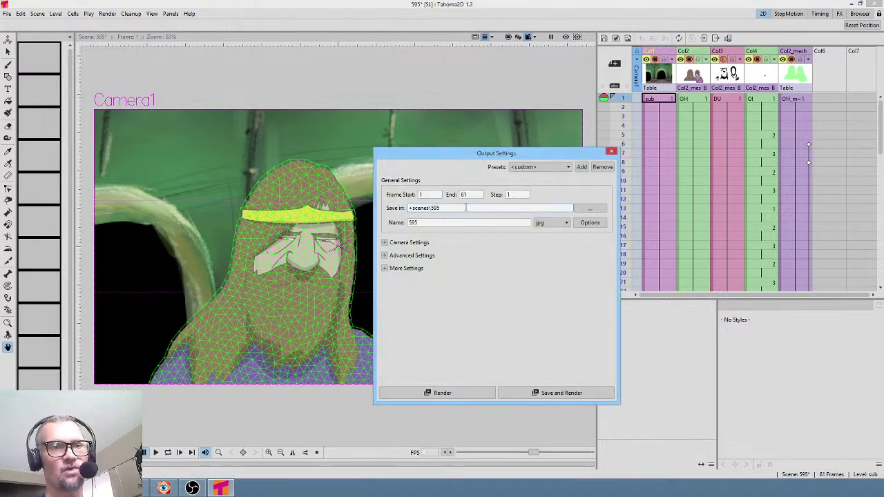
type("\\render/")
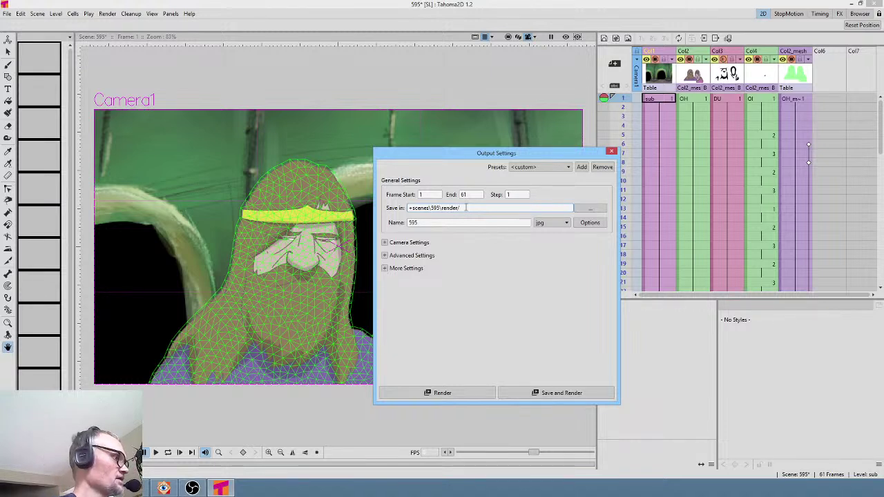
key("Tab")
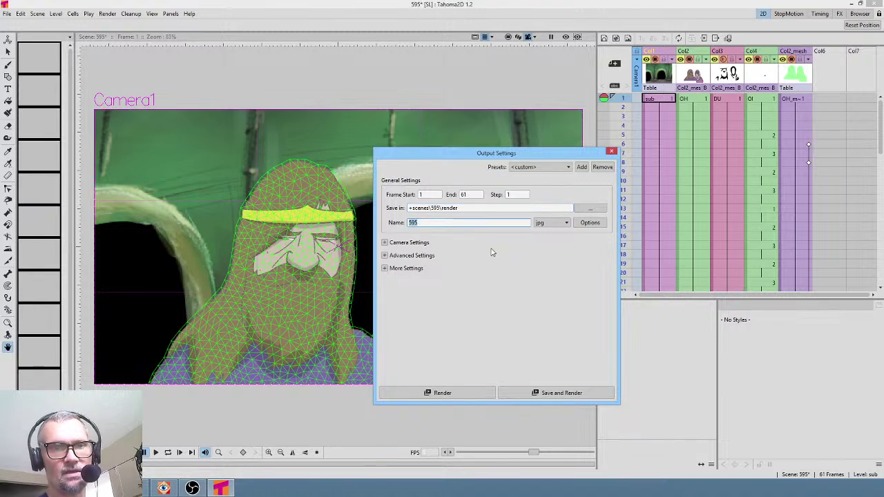
left_click_drag(508, 153, 563, 156)
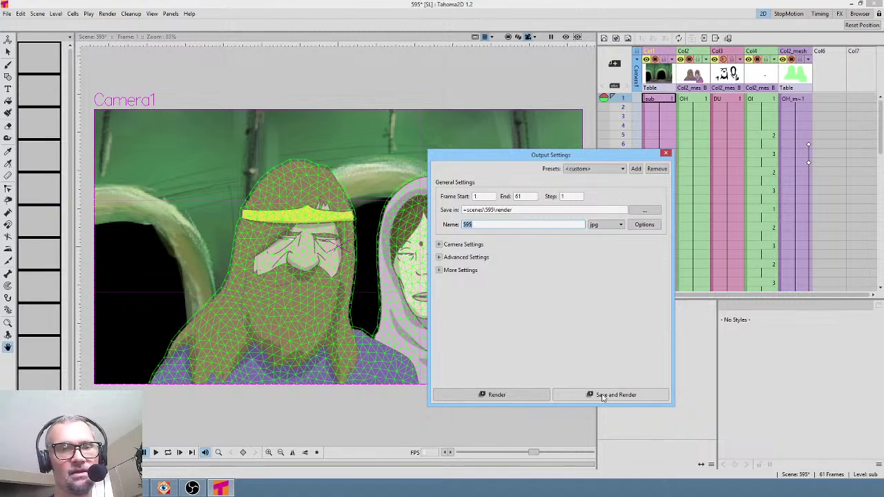
left_click(667, 154)
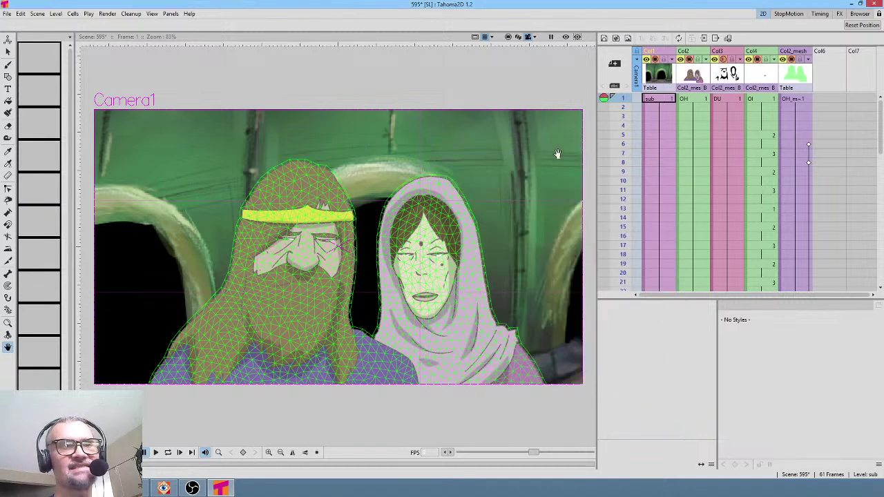
- Save scene 595 with all its levels and render it
left_click(7, 13)
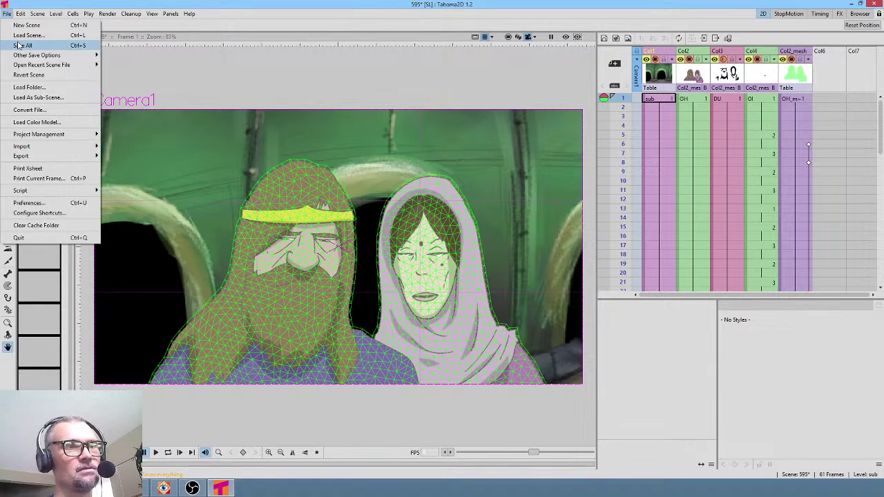
left_click(19, 45)
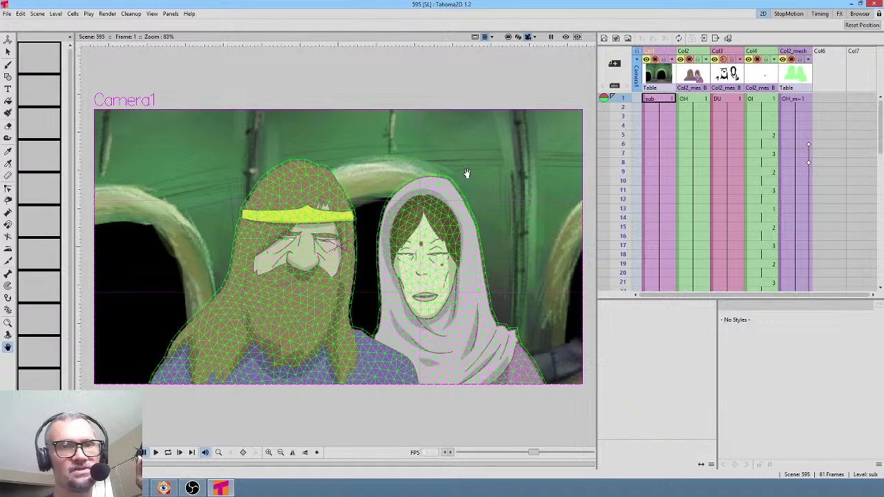
scroll(467, 173, "down", 1)
scroll(477, 183, "up", 1)
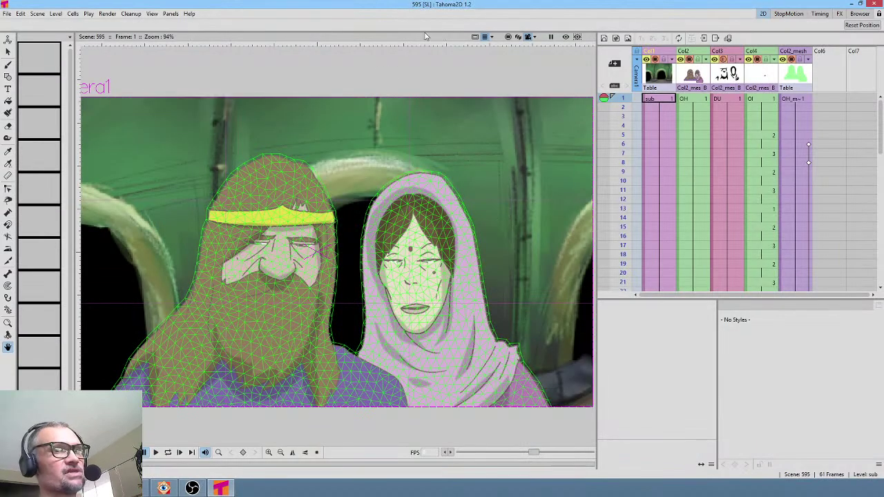
key("ctrl+shift+r")
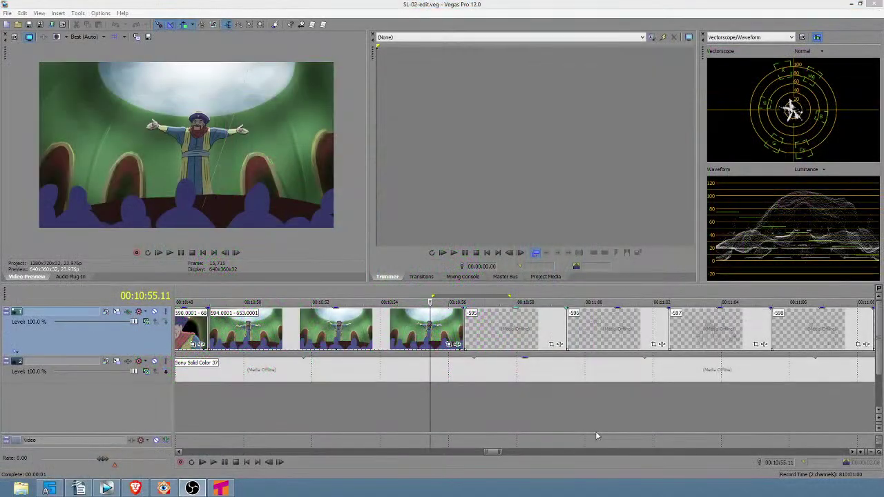
- Switch to the SL-02-edit project in Vegas Pro, delete the -595 placeholder clip and put the cursor at the end of the 594 clip
left_click(500, 326)
left_click_drag(490, 332, 607, 334)
key("Delete")
left_click(581, 356)
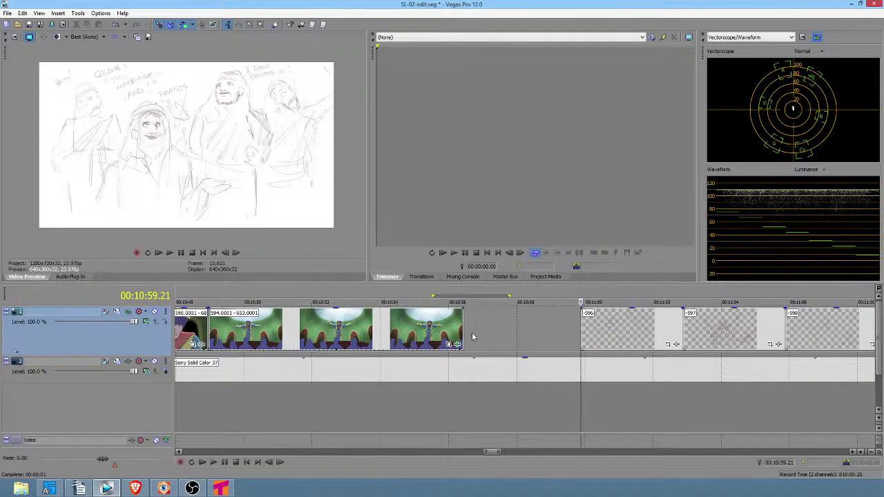
left_click(463, 331)
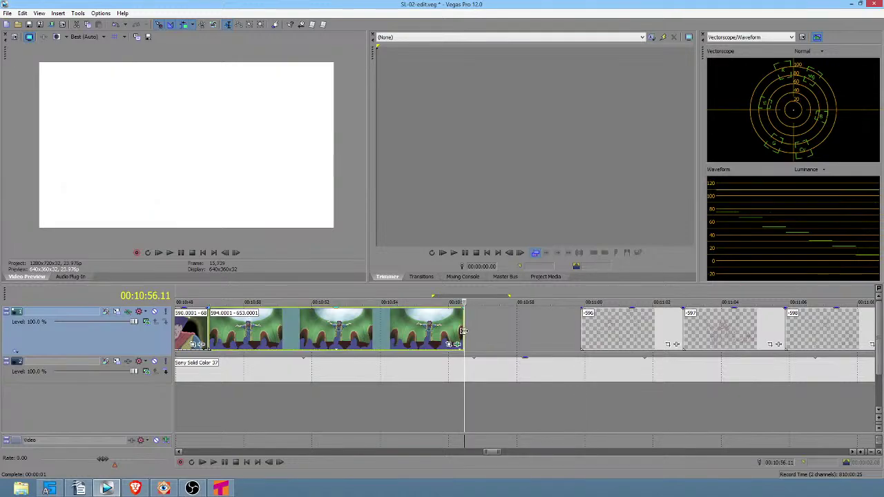
- Start a media import from the project media and browse to the ANIME\SL\scenes\595 folder on the 2TB Workdisk
left_click(548, 280)
left_click(385, 37)
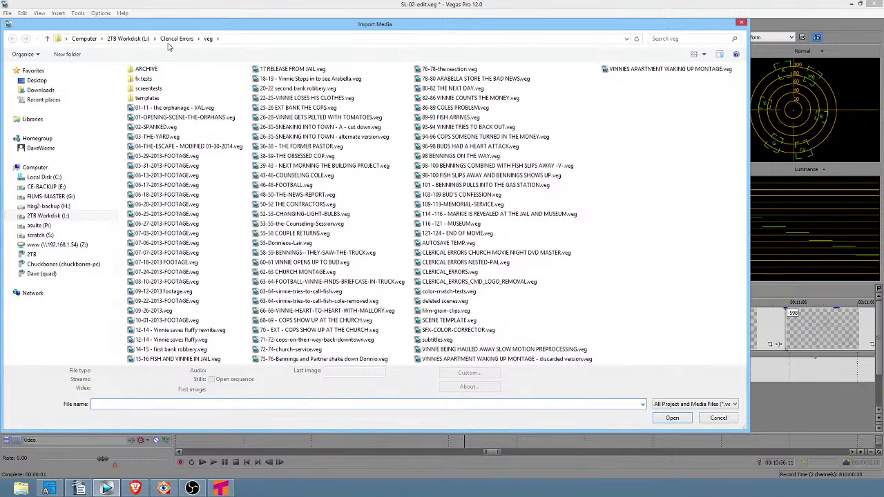
left_click(128, 39)
double_click(235, 91)
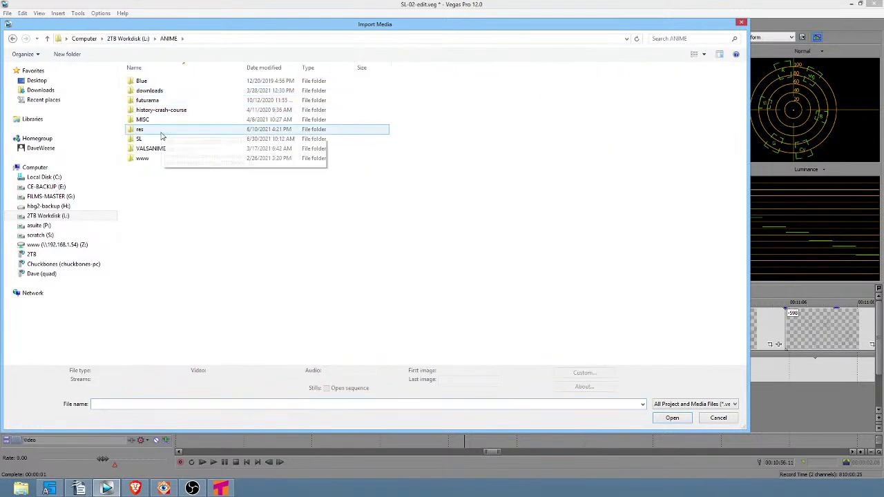
double_click(157, 141)
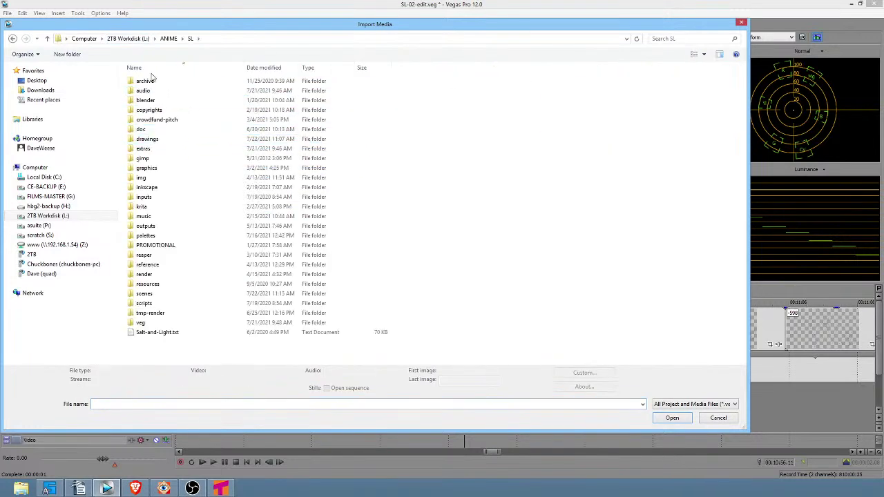
double_click(183, 294)
scroll(537, 233, "down", 15)
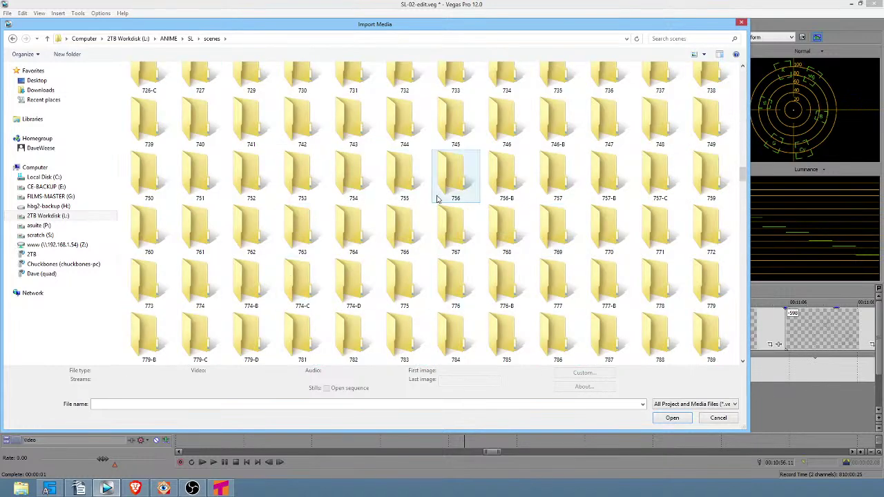
scroll(436, 199, "up", 5)
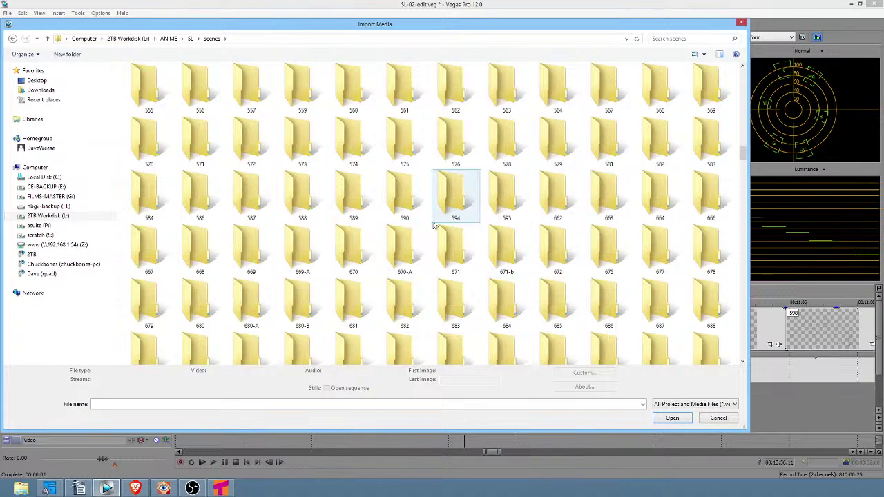
double_click(506, 202)
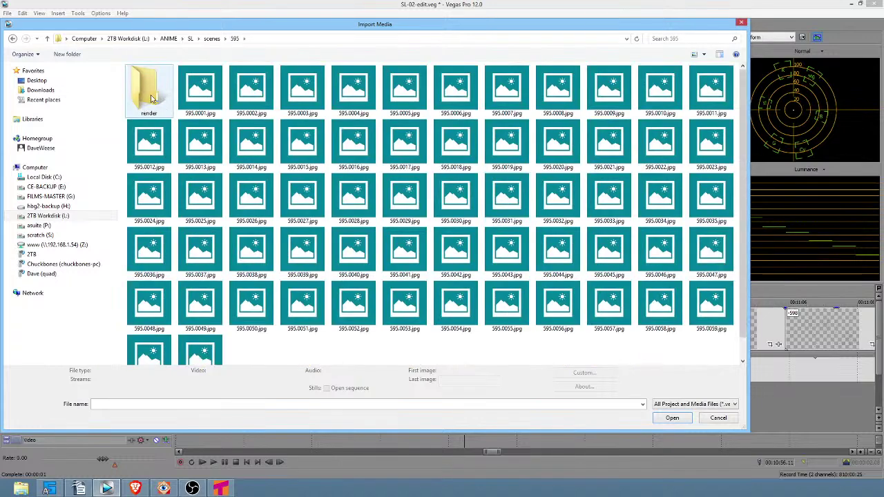
- Delete the stray images 595.0001.jpg to 595.0061.jpg from the 595 folder, keeping its render folder
left_click(202, 96)
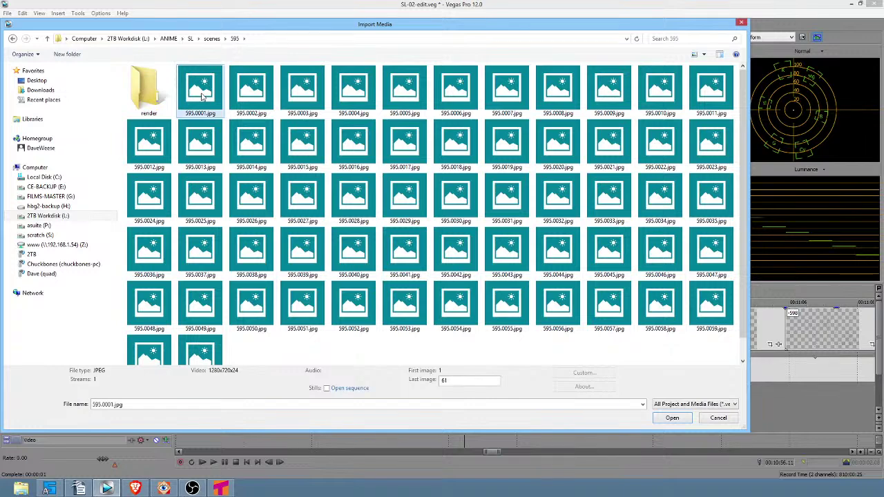
left_click(201, 353, "shift")
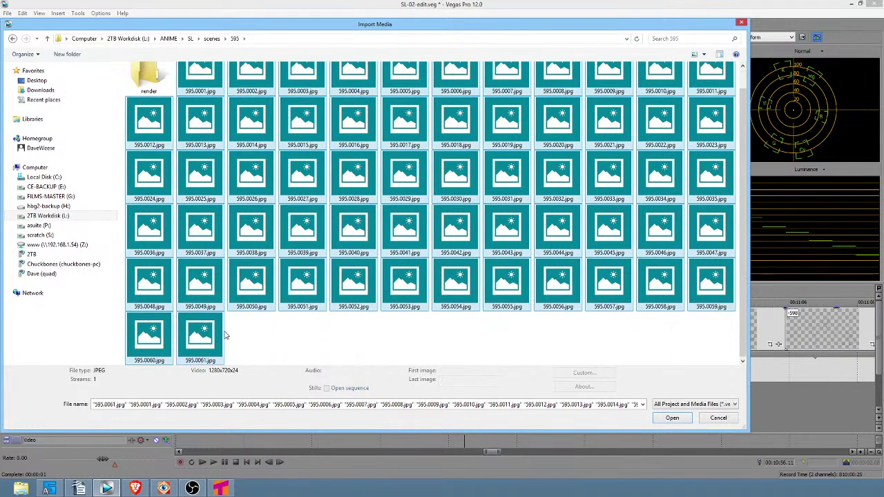
key("Delete")
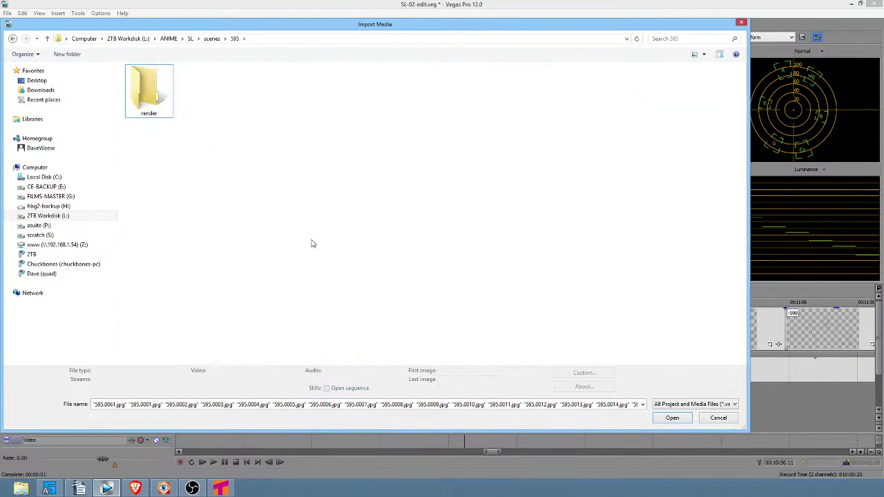
- Import 595.0001.jpg from the render folder as an image sequence with a frame rate of 8 fps
double_click(149, 91)
left_click(154, 88)
left_click(352, 388)
left_click(670, 418)
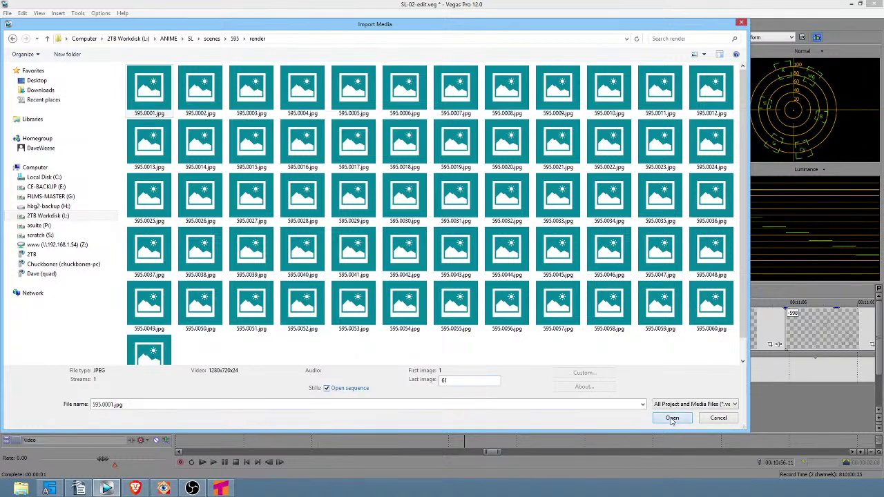
left_click(463, 216)
type("8")
left_click(472, 331)
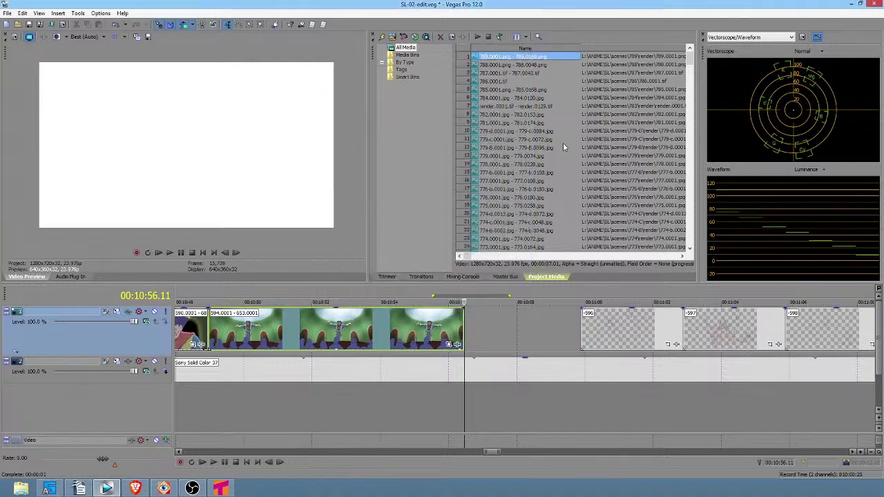
- Find the imported 595 sequence in the project media and place it on the timeline directly after the 594 clip
scroll(562, 105, "down", 20)
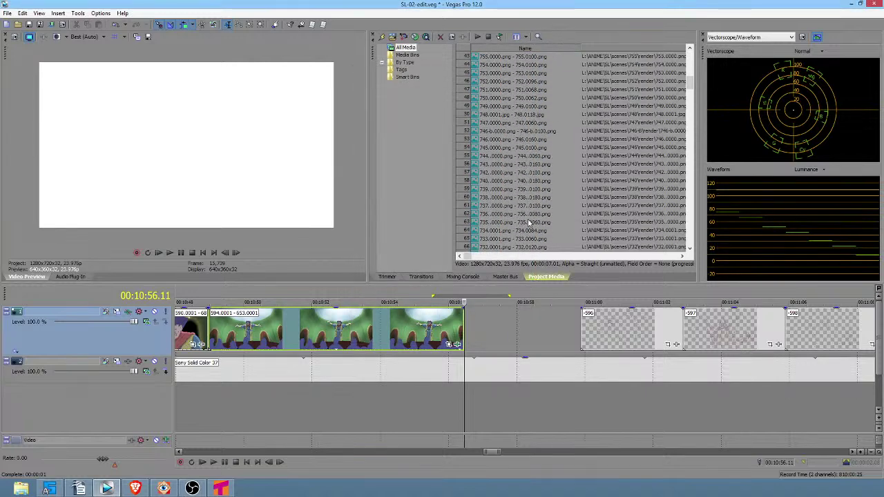
scroll(546, 203, "down", 16)
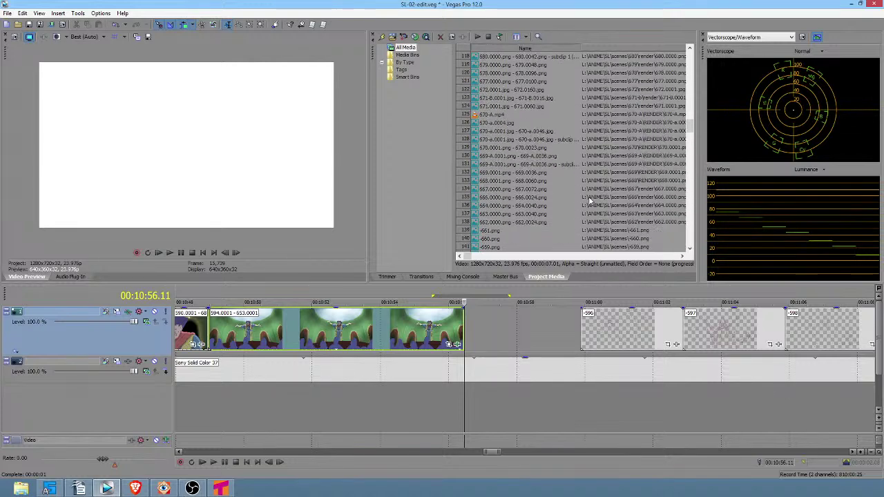
scroll(590, 200, "down", 20)
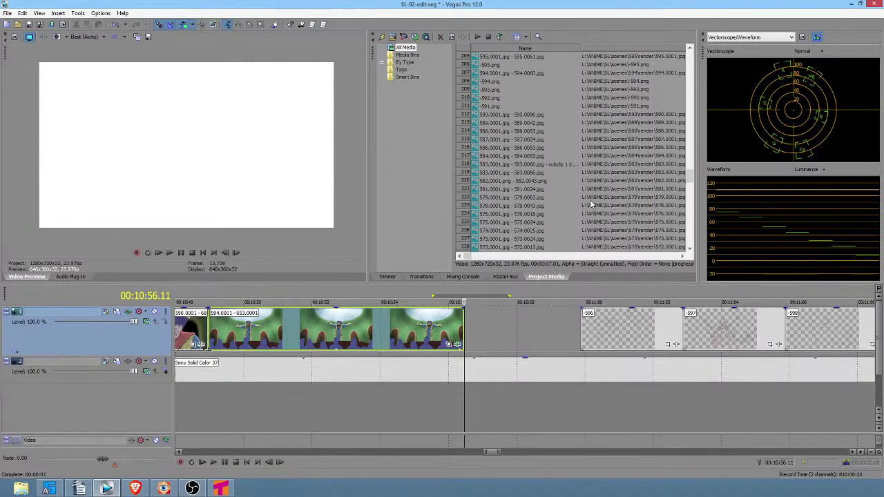
scroll(500, 118, "up", 2)
left_click(491, 105)
left_click_drag(592, 238, 498, 326)
- Open the video event properties of the new 595 clip and accept them
right_click(564, 325)
left_click(561, 320)
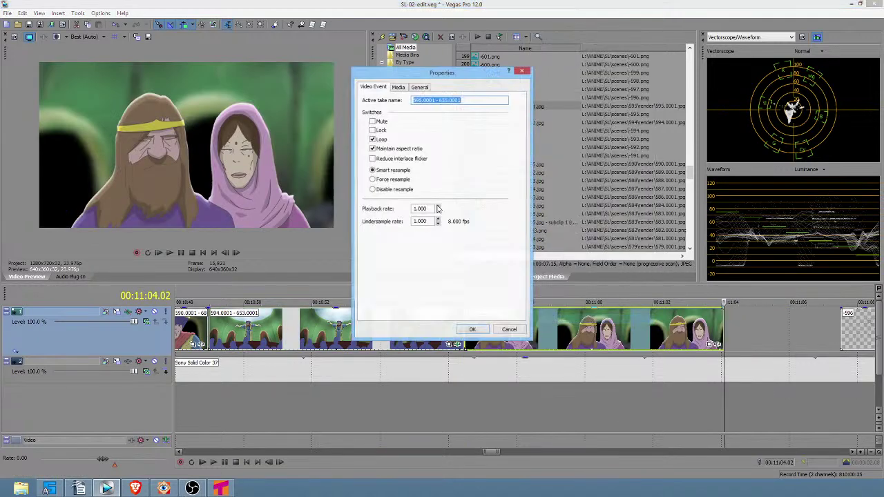
left_click(472, 331)
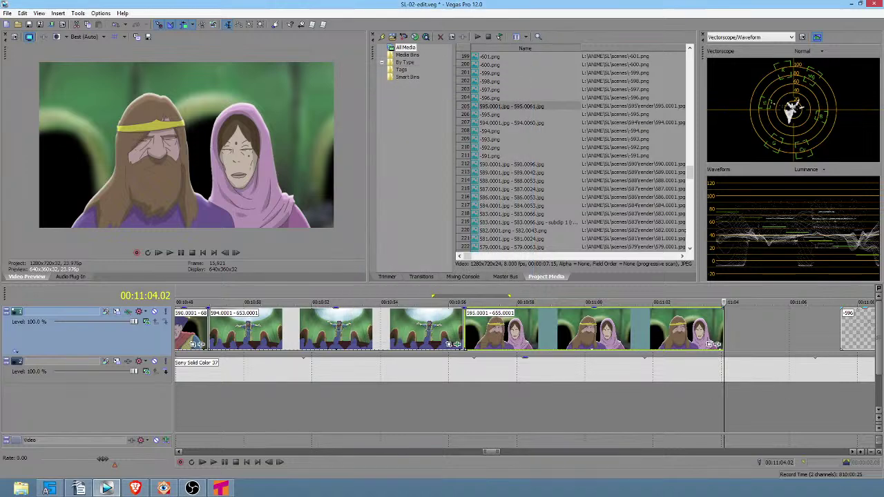
- Move the -596 clip against the end of the 595 clip and play the edit from the end of scene 594
left_click_drag(862, 344, 744, 343)
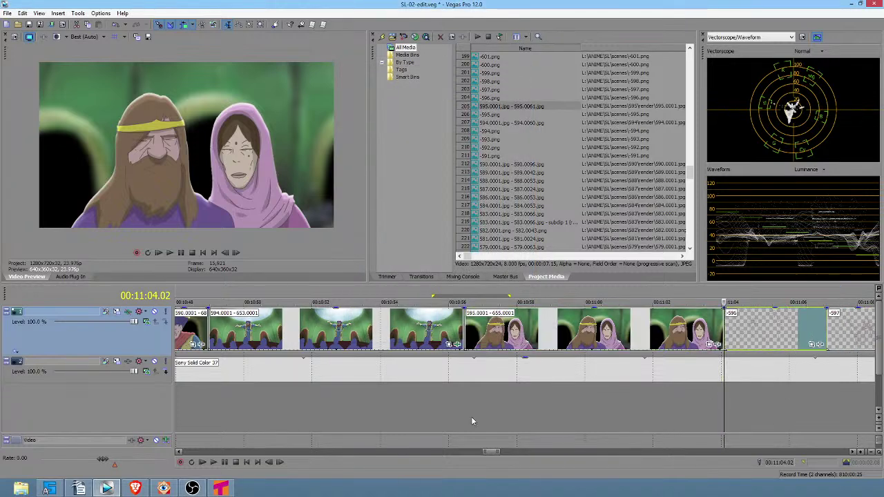
left_click(420, 414)
key("space")
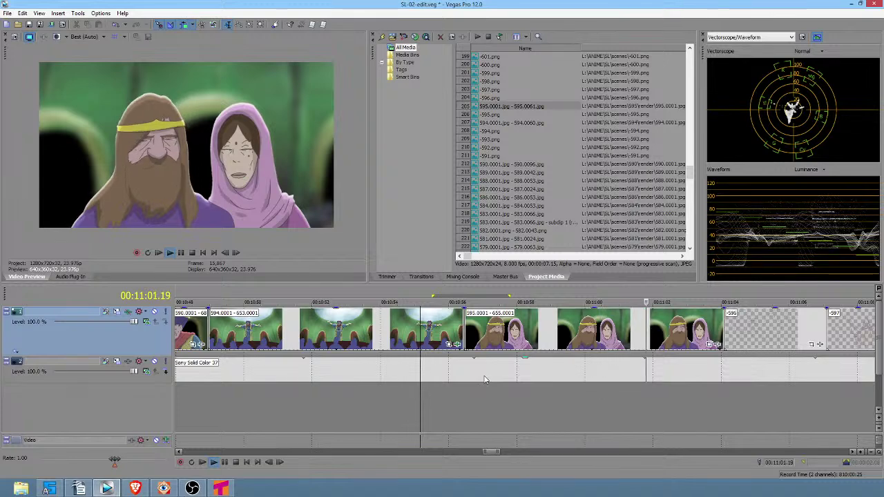
- Stop the playback and shift the start of the -596 clip earlier, over the end of the 595 clip
key("space")
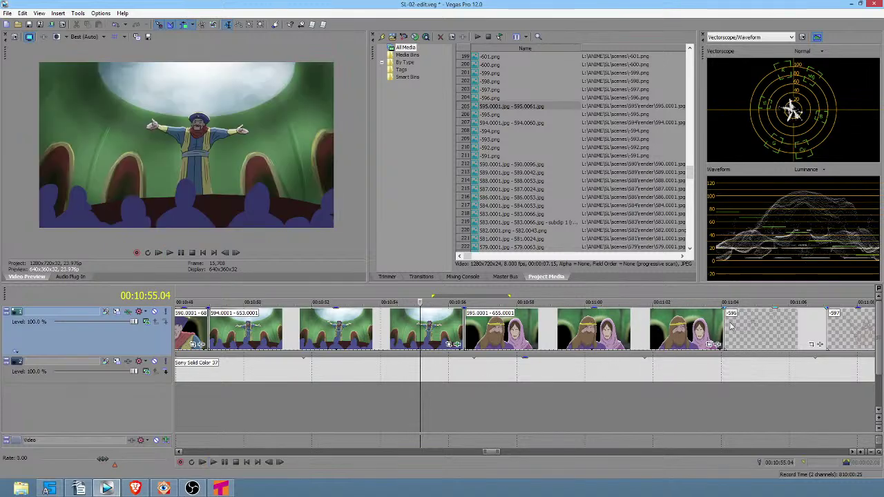
left_click_drag(725, 326, 676, 336)
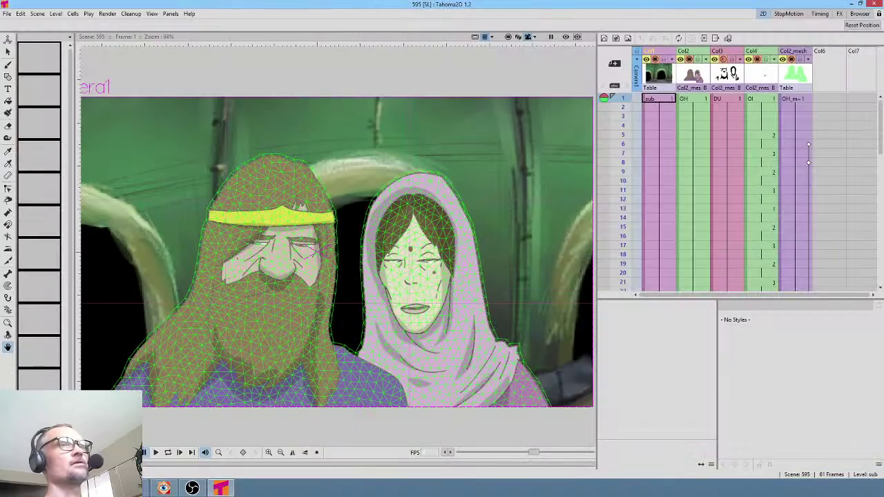
- In Tahoma2D, open the stage schematic, enlarge it and spread out the Table and OH_mesh nodes to show their connections
key("F8")
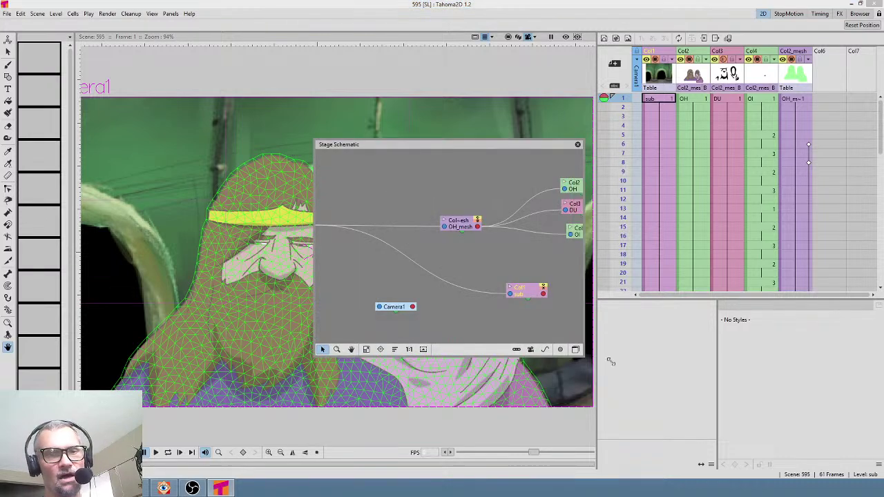
left_click_drag(571, 349, 810, 415)
left_click_drag(600, 293, 690, 295)
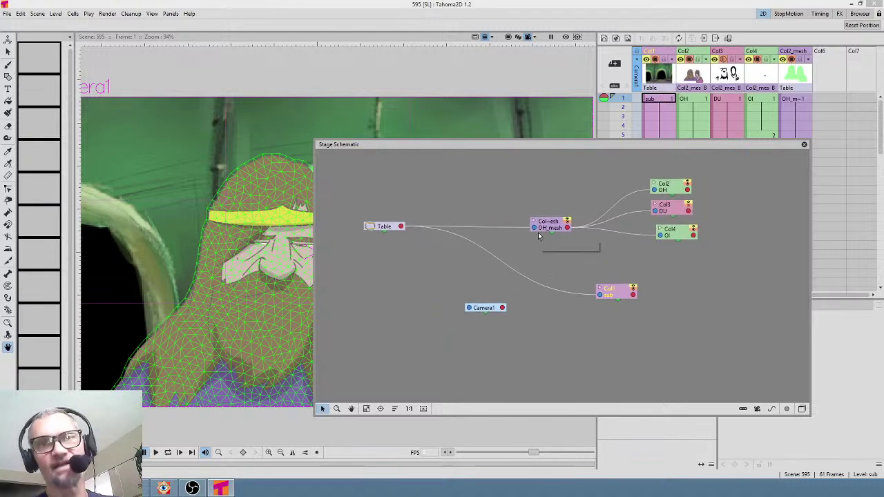
left_click_drag(391, 233, 384, 225)
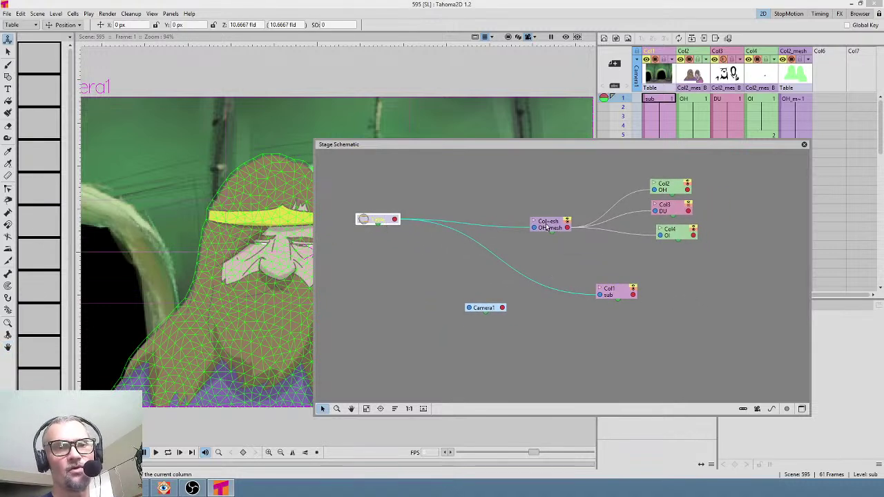
left_click(551, 225)
left_click_drag(550, 225, 514, 209)
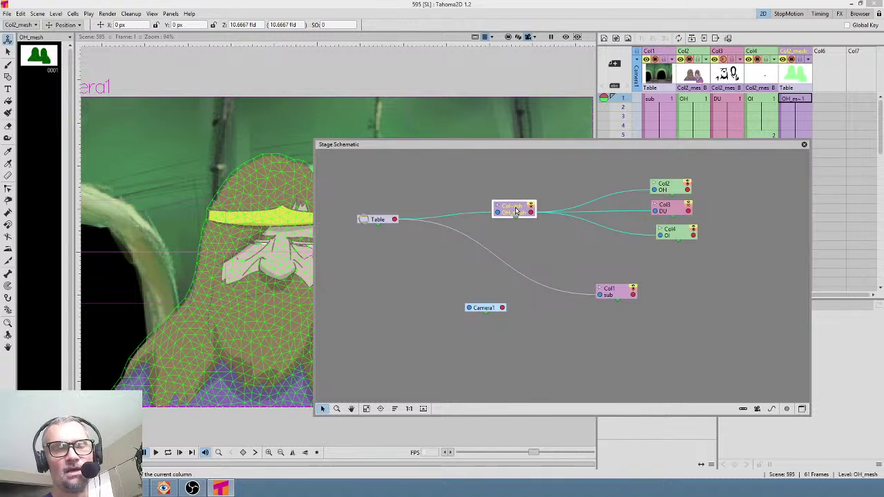
- In the FX schematic, set the BodyHighlight01 effect's transparency to about 0.602 and preview the scene with its effects
left_click(802, 408)
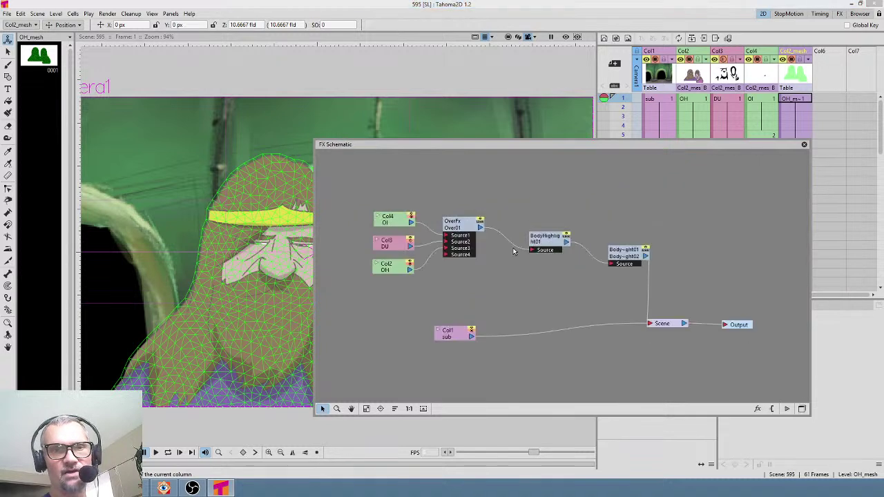
left_click(556, 243)
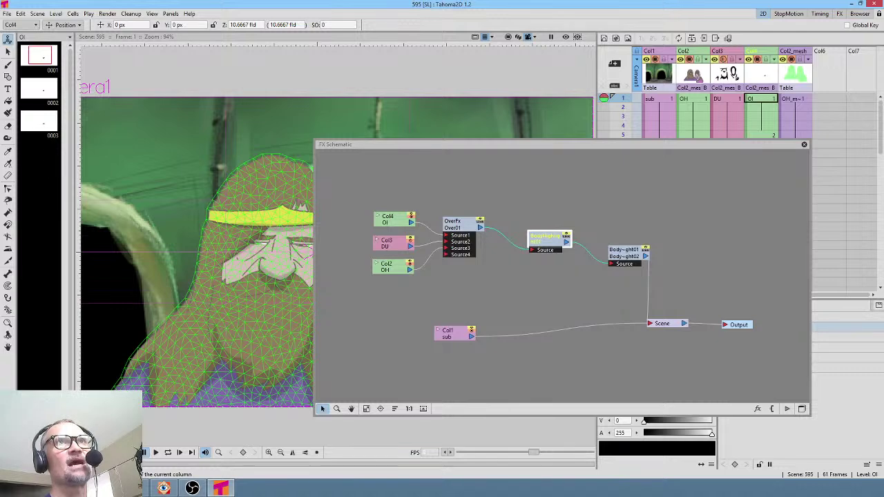
double_click(556, 243)
left_click_drag(627, 142, 622, 151)
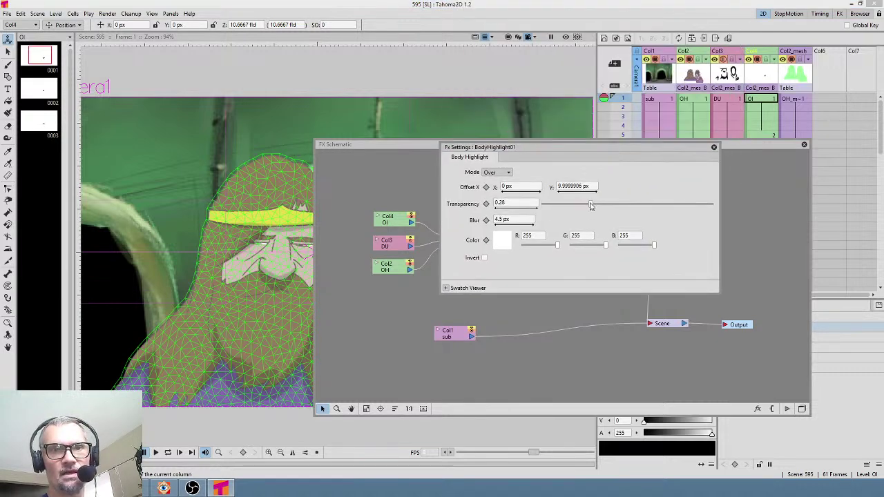
left_click_drag(592, 205, 644, 206)
left_click(566, 37)
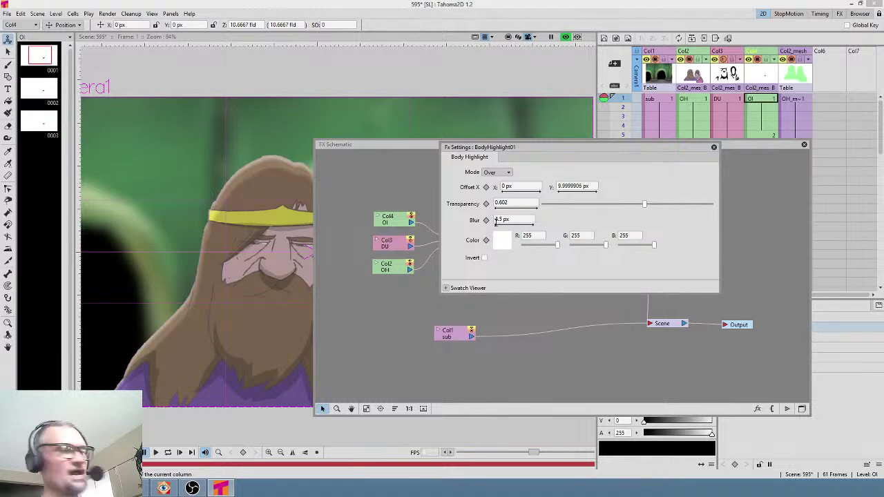
- Render the scene and close the body highlight settings and the FX schematic
key("ctrl+shift+r")
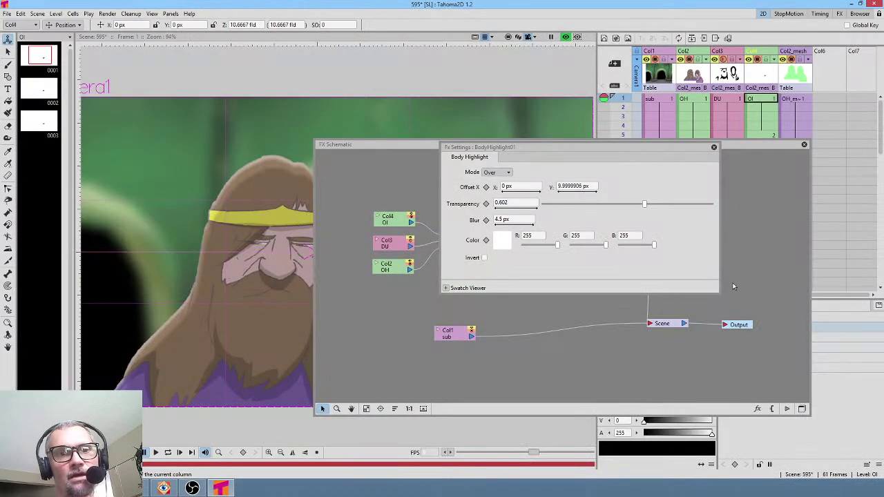
left_click(715, 148)
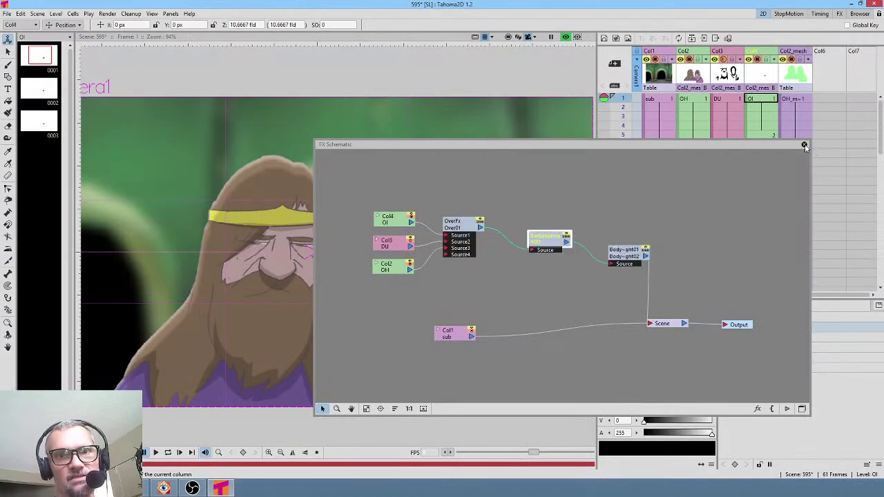
left_click(804, 145)
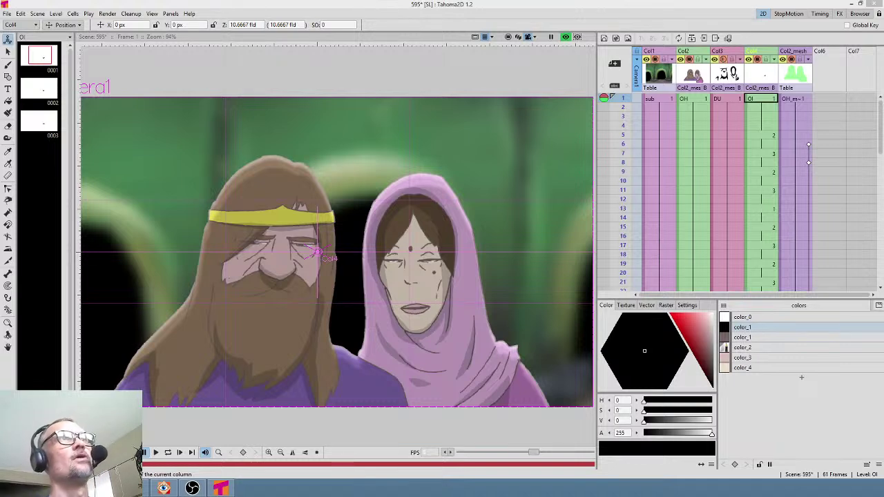
- Switch to the SALT AND LIGHT script in OpenOffice Writer and correct the line on page 39 to "Vespighi grunts assent with certainty."
key("alt+Tab")
double_click(502, 62)
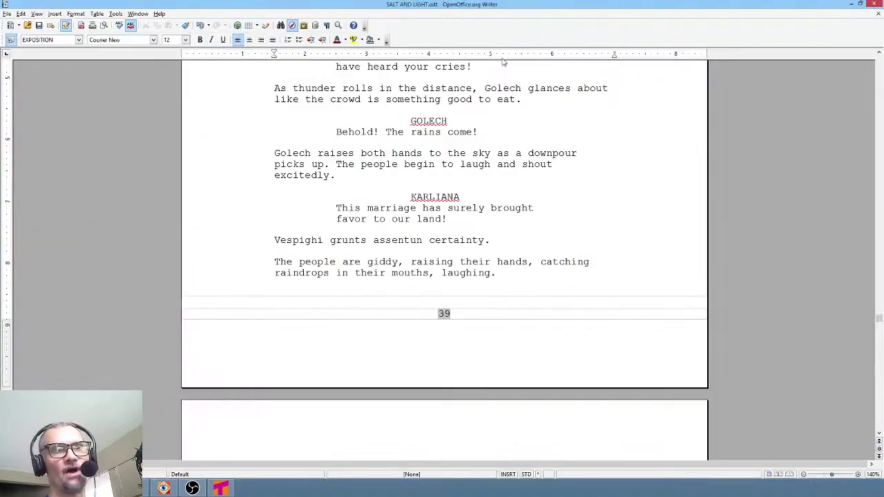
left_click(410, 241)
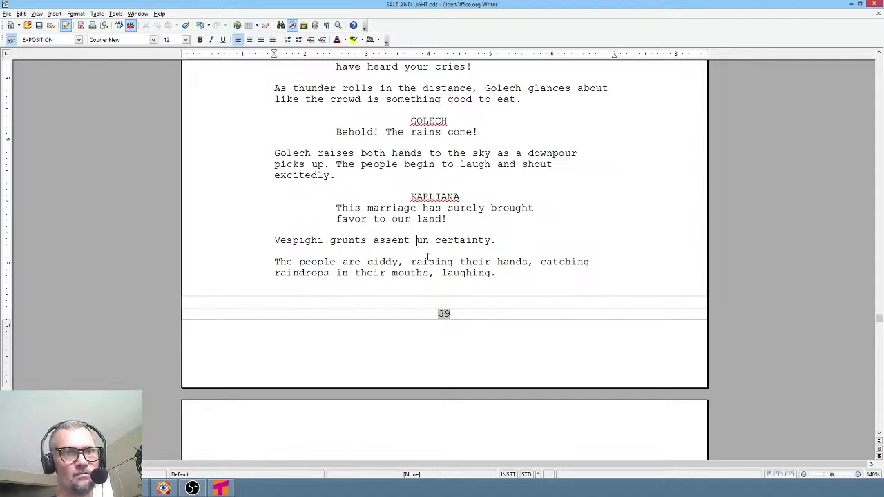
type("with")
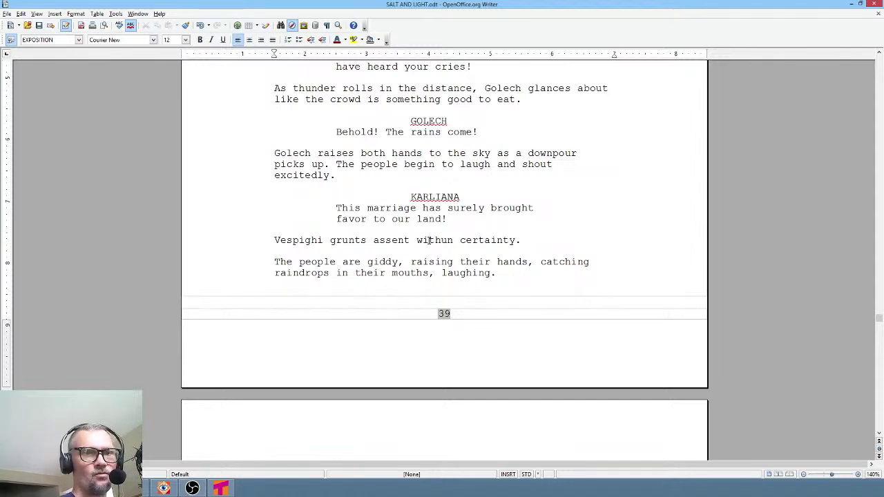
key("shift+Right")
key("shift+Right")
key("Delete")
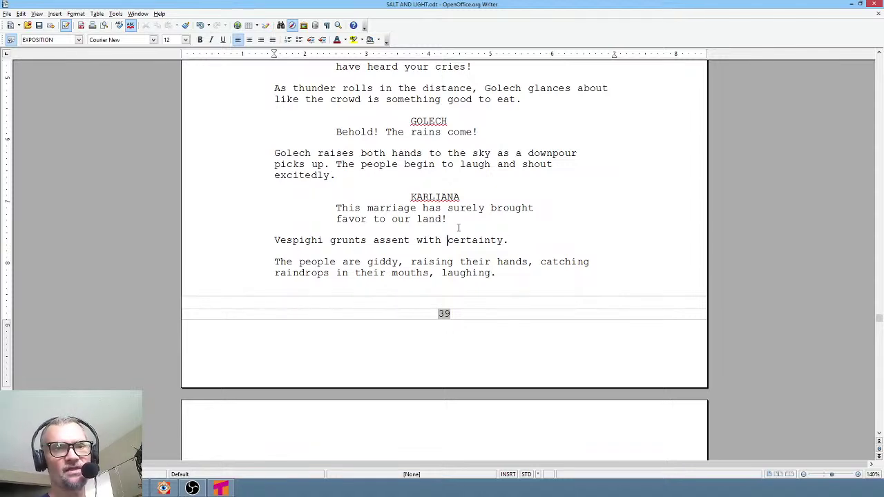
- Read on in the script past page 39 to the crowd's reaction and Golech's call to the Prince, and return to Tahoma2D
scroll(497, 242, "down", 2)
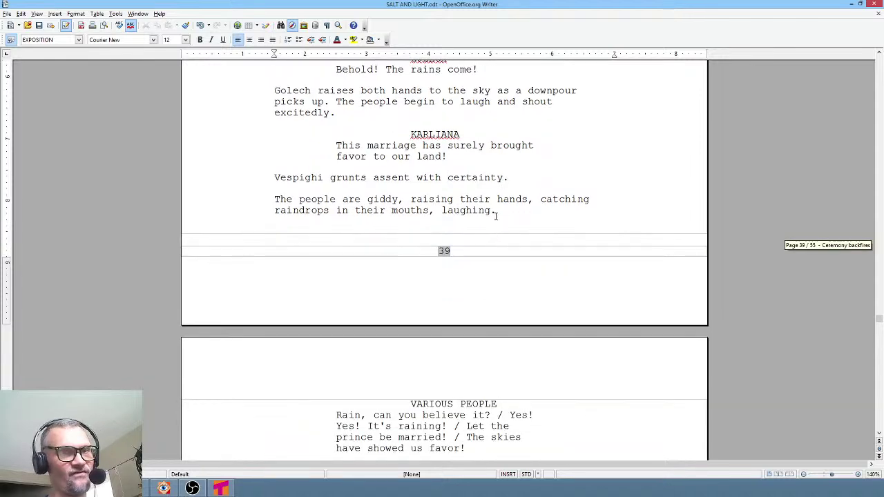
scroll(495, 216, "down", 4)
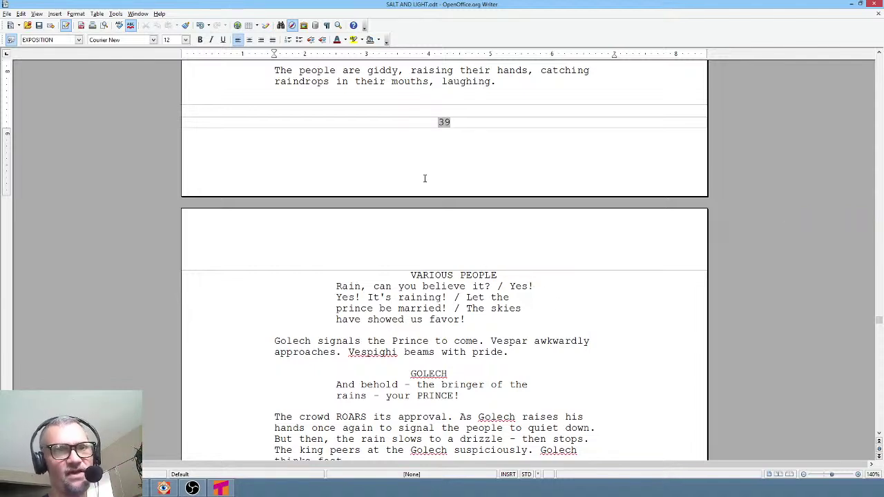
left_click_drag(460, 5, 508, 0)
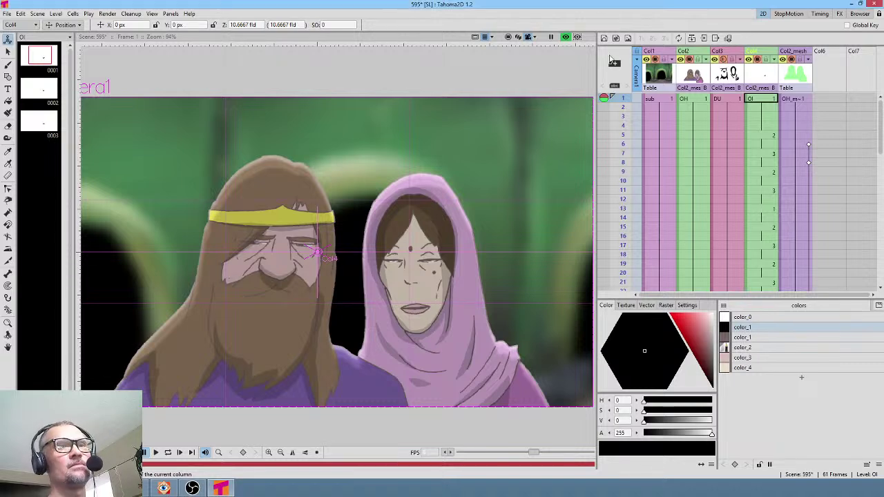
- Save all changes in scene 595
left_click(6, 13)
left_click(22, 51)
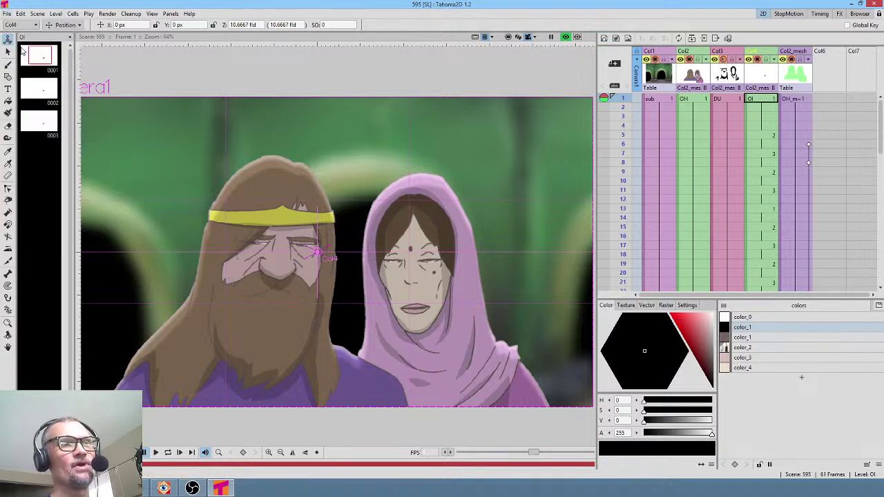
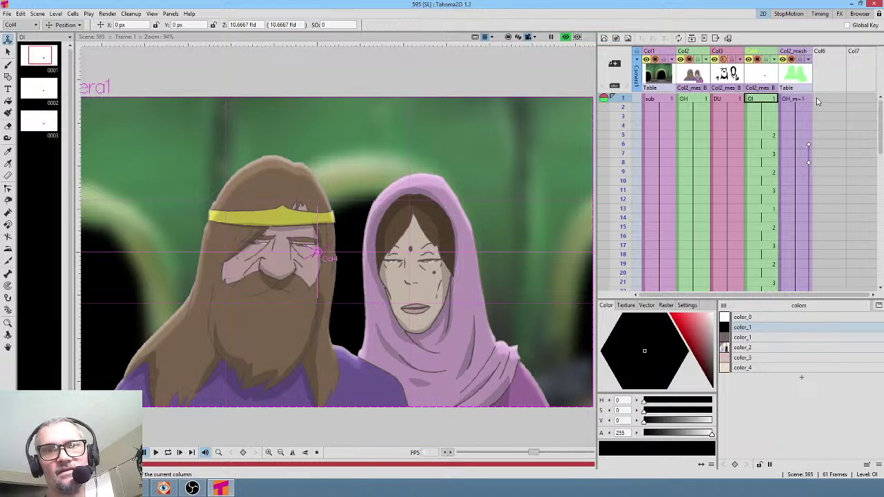
left_click(818, 101)
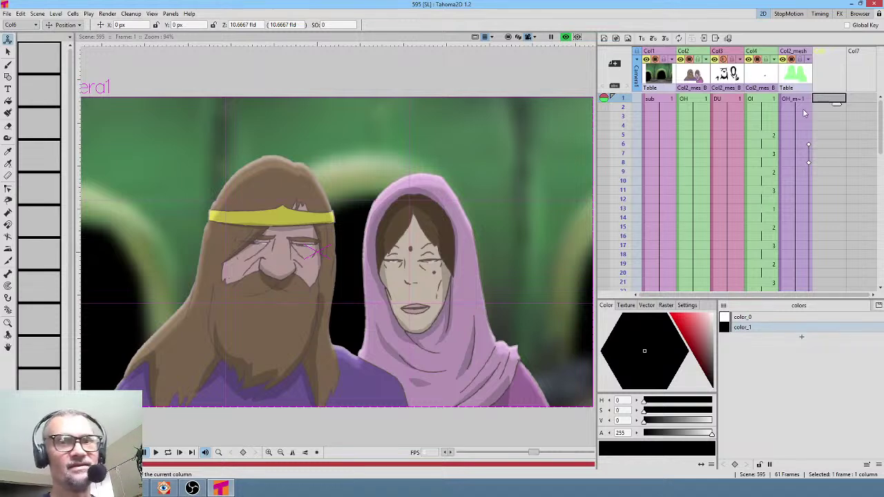
left_click(829, 88)
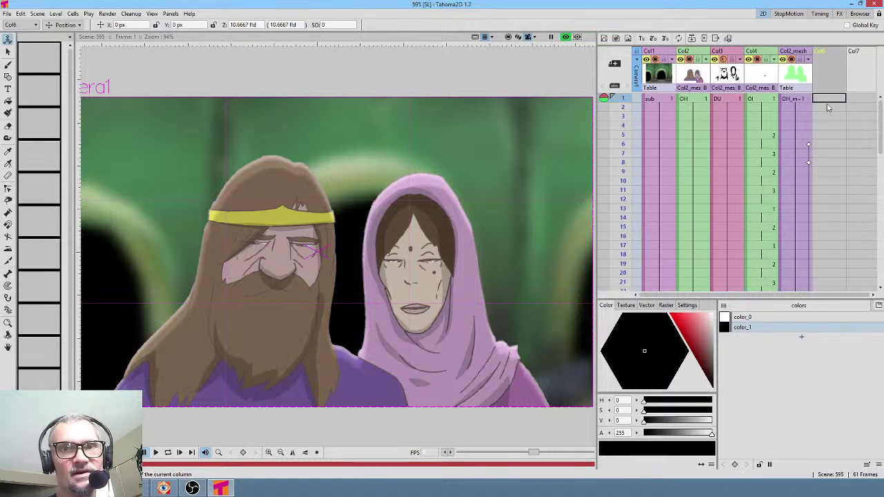
left_click(830, 100)
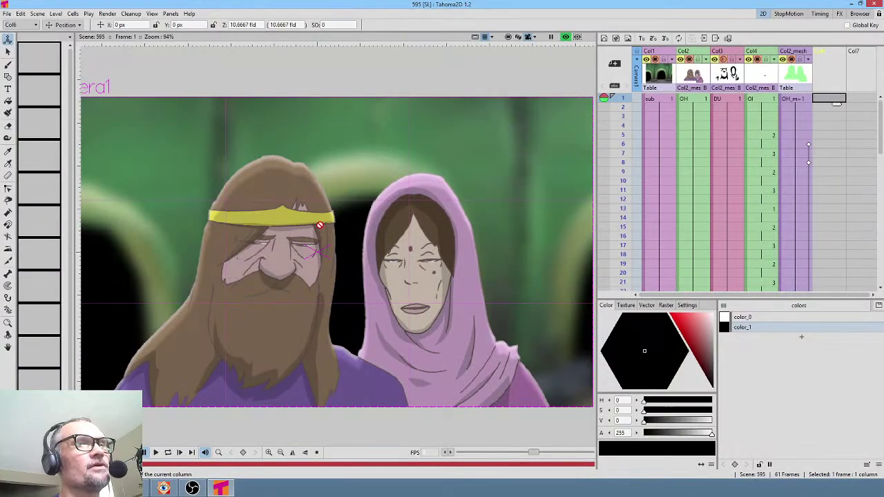
- Open the recent scene file 589.tnz
left_click(6, 14)
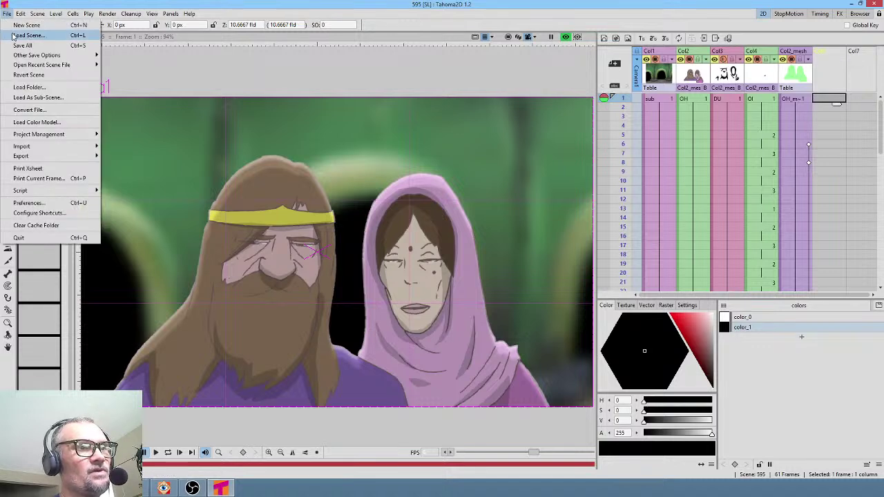
mouse_move(22, 56)
mouse_move(67, 65)
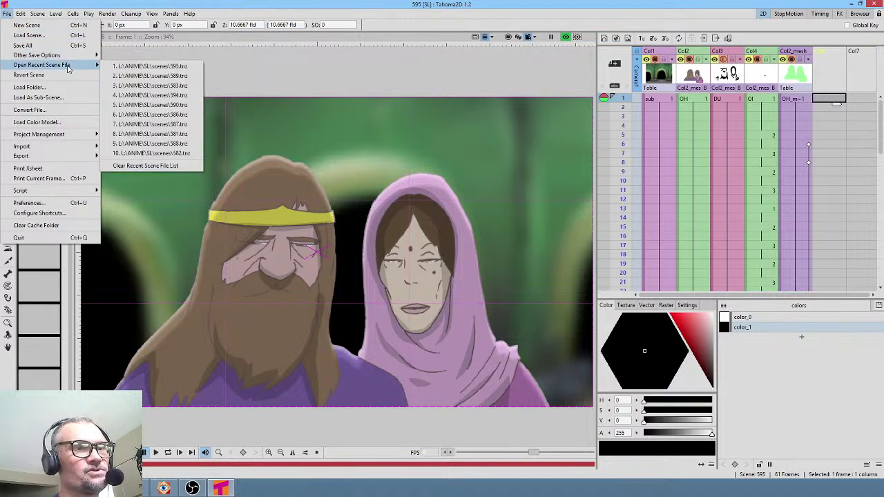
left_click(185, 76)
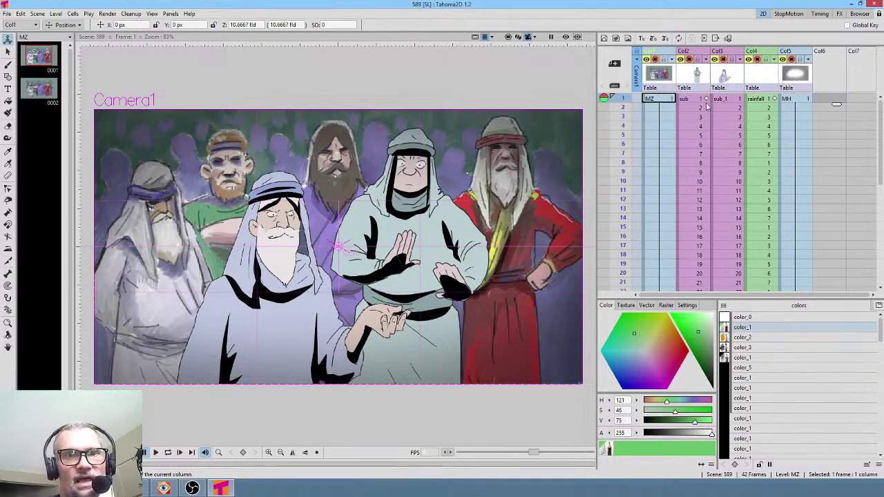
- Review the MZ, sub, sub_1, rainfall and MH columns of scene 589, returning to the MZ column
left_click(622, 108)
mouse_move(621, 123)
left_mouse_down()
mouse_move(626, 228)
mouse_move(635, 97)
left_mouse_up()
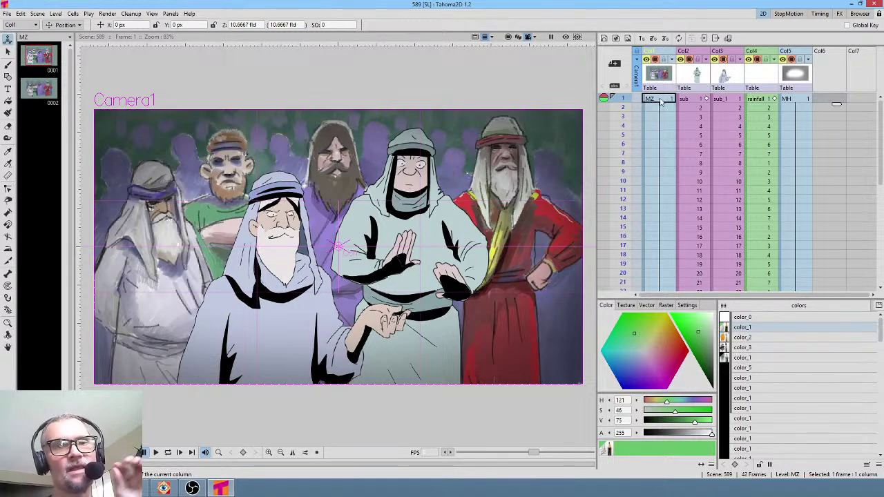
left_click(660, 76)
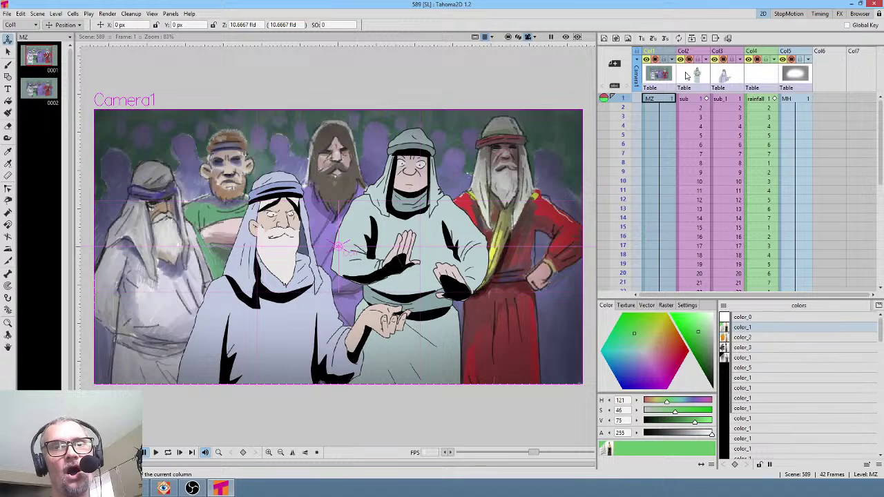
left_click(690, 76)
left_click(725, 77)
left_click(754, 77)
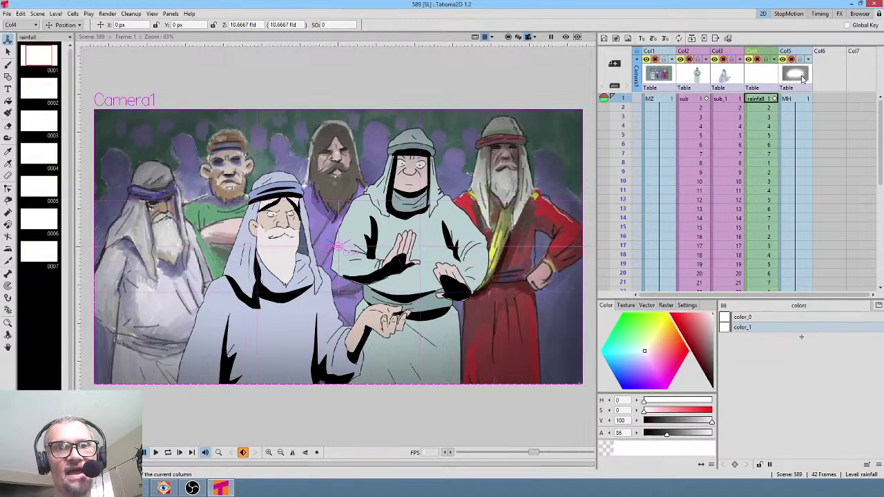
left_click(795, 78)
left_click(760, 77)
left_click(722, 77)
left_click(684, 76)
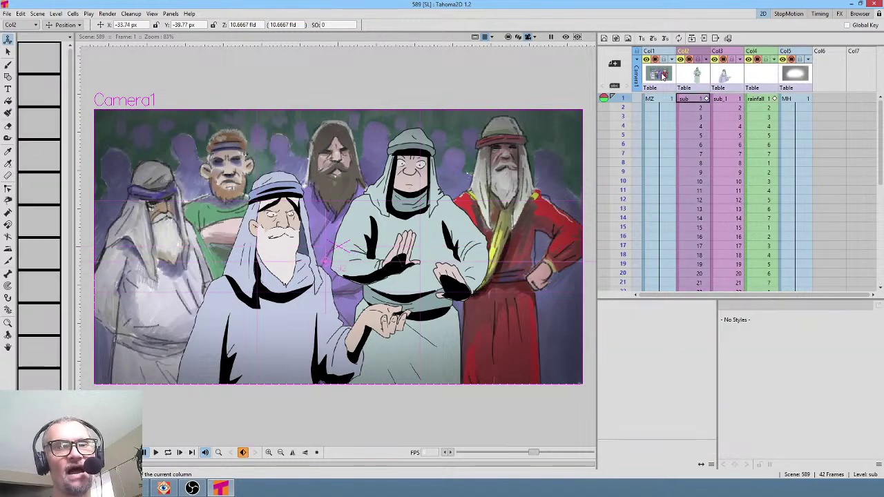
left_click(662, 76)
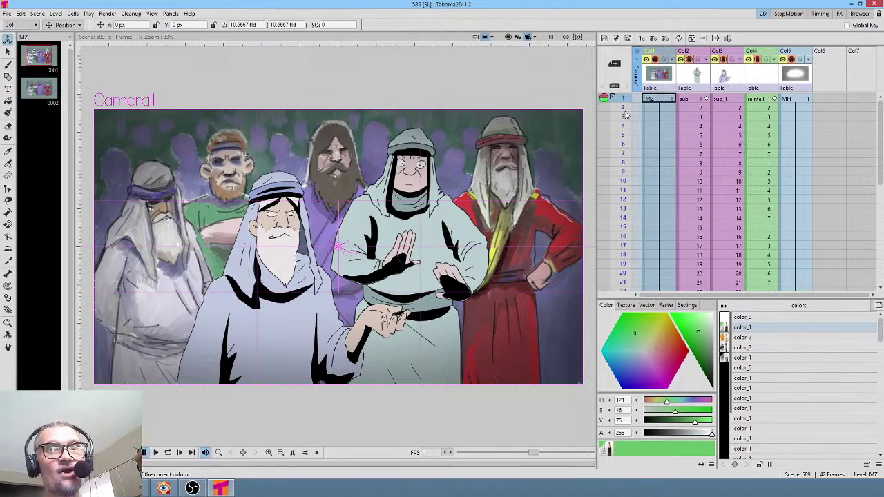
left_click(662, 76)
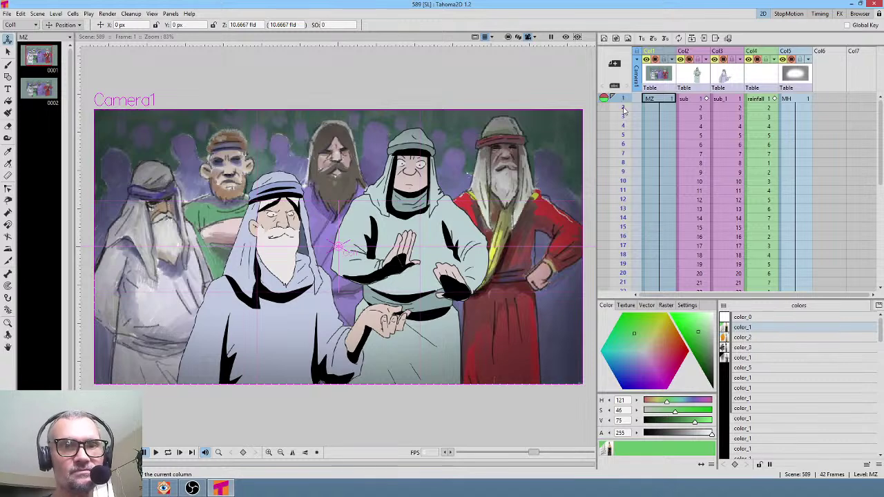
mouse_move(623, 99)
left_mouse_down()
mouse_move(622, 218)
mouse_move(623, 98)
left_mouse_up()
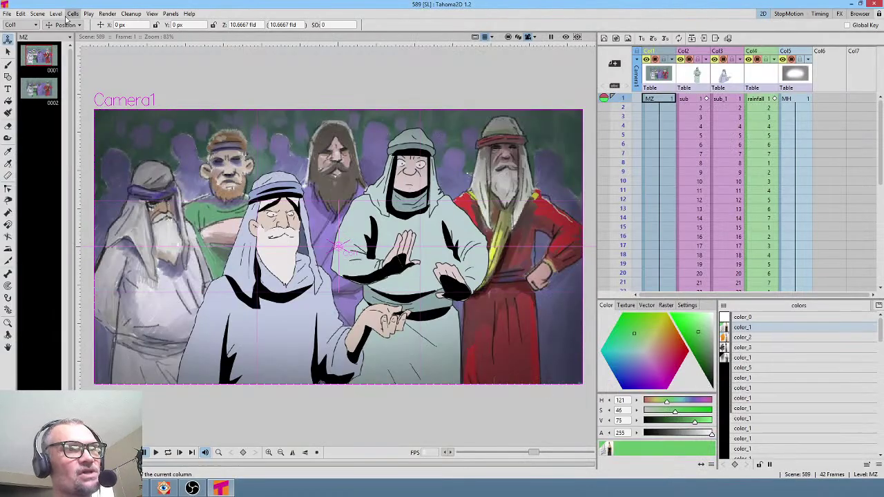
- Save the scene as a new scene named 596 in the scenes folder
left_click(7, 14)
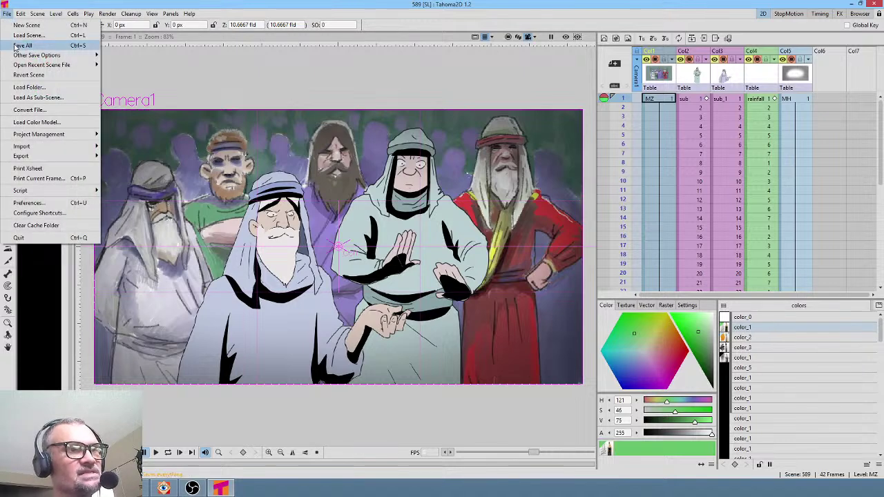
mouse_move(83, 55)
left_click(128, 67)
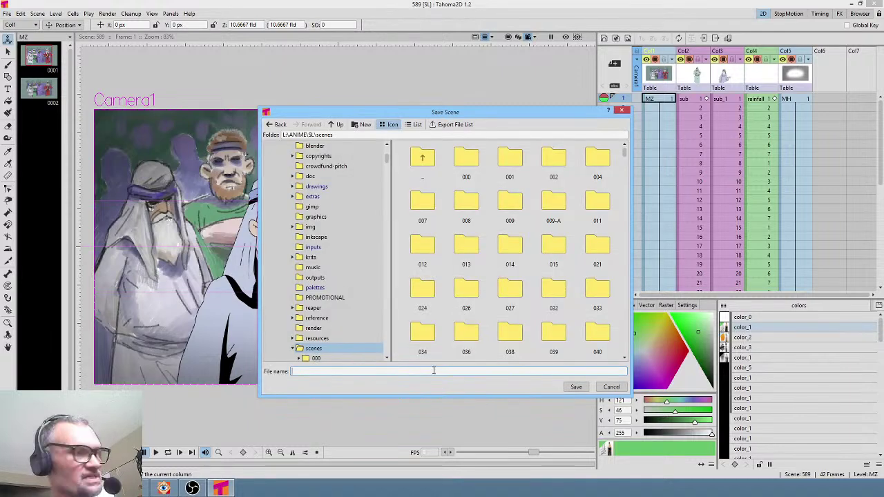
type("596")
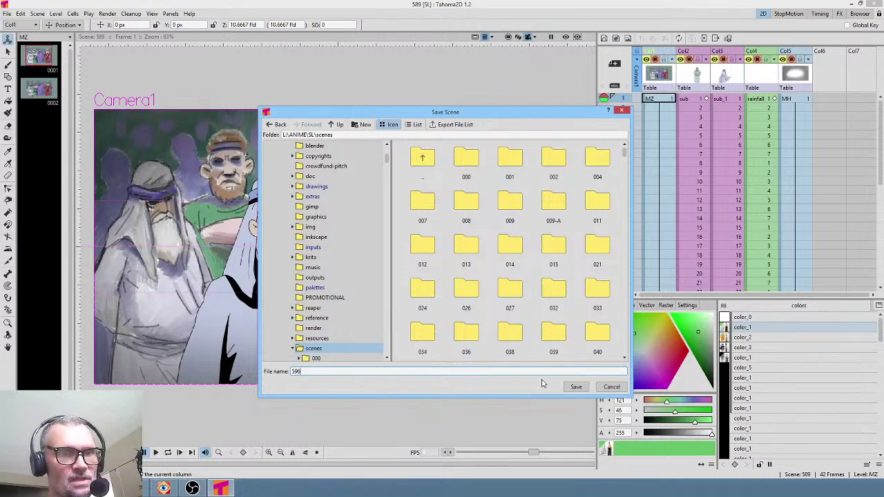
left_click(567, 388)
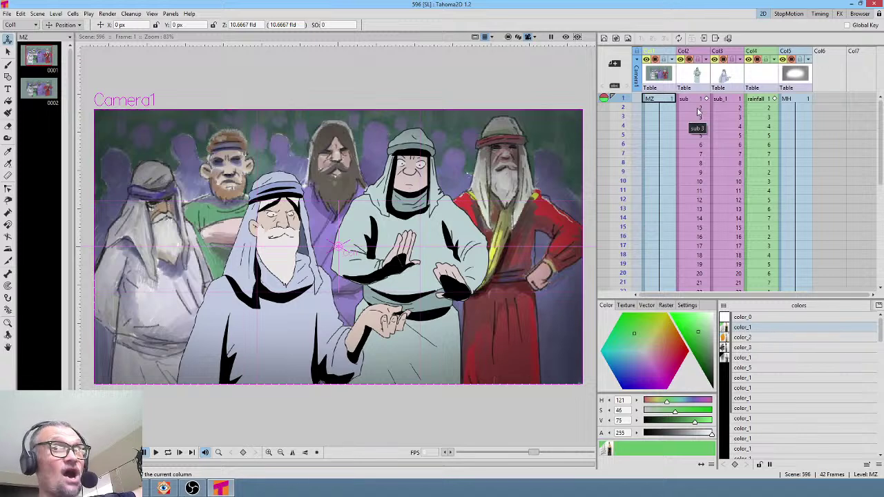
- Check the MZ background and the two sub-scene columns, and open the sub-scene in Col2
left_click(698, 77)
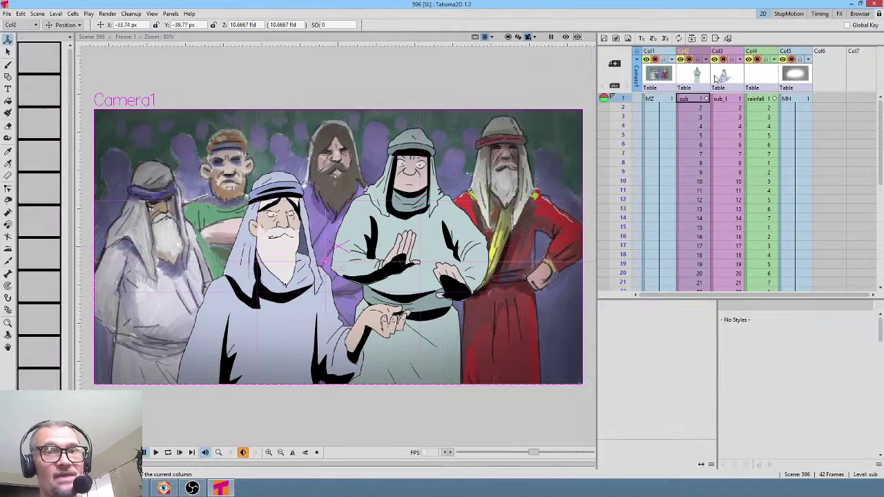
left_click(727, 79)
left_click(653, 75)
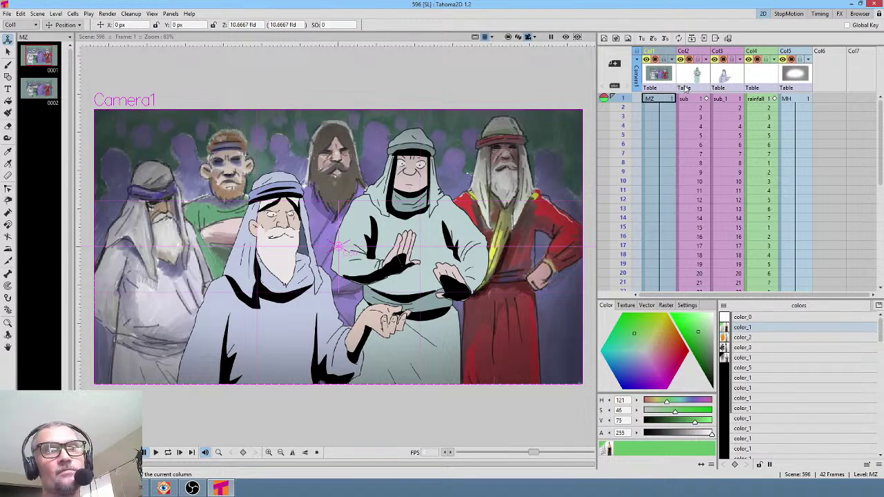
left_click(696, 76)
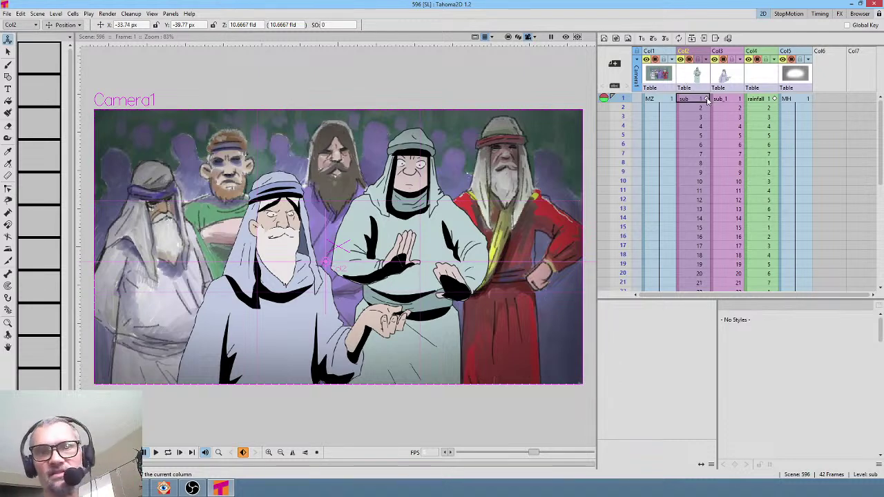
left_click(727, 75)
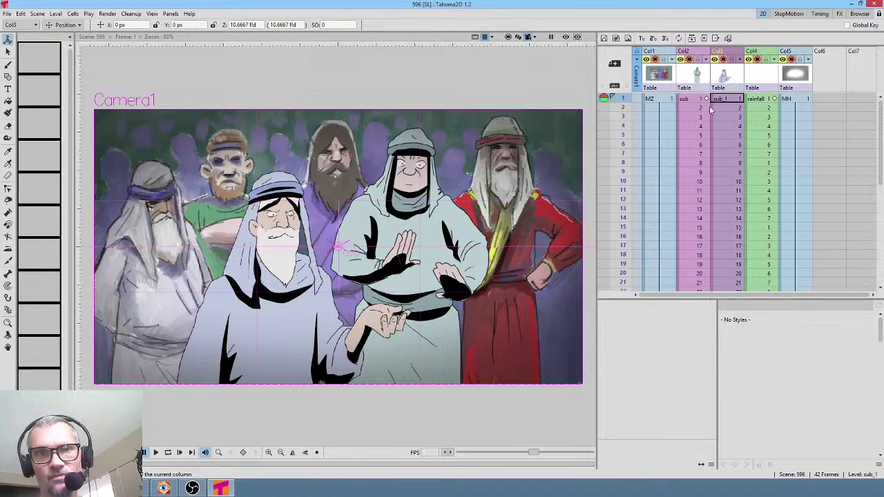
left_click(702, 77)
double_click(702, 77)
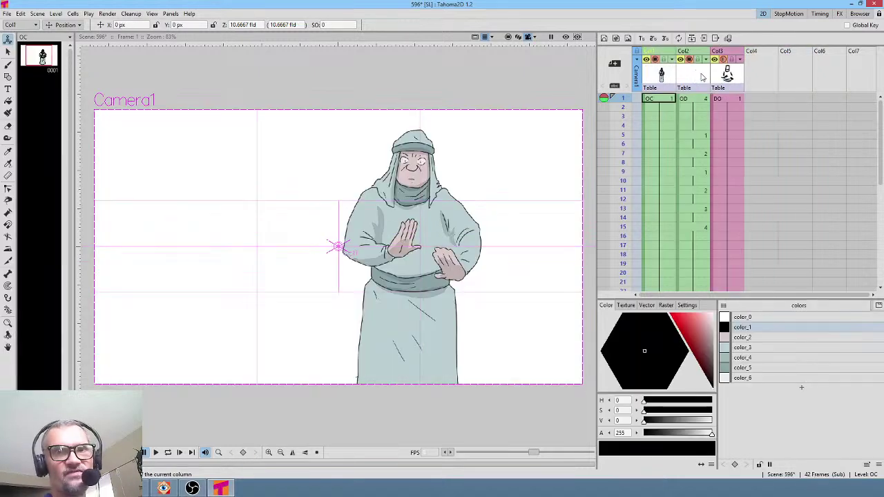
- Examine the OC, OD and DO columns inside the sub-scene and return to the main scene
left_click(702, 77)
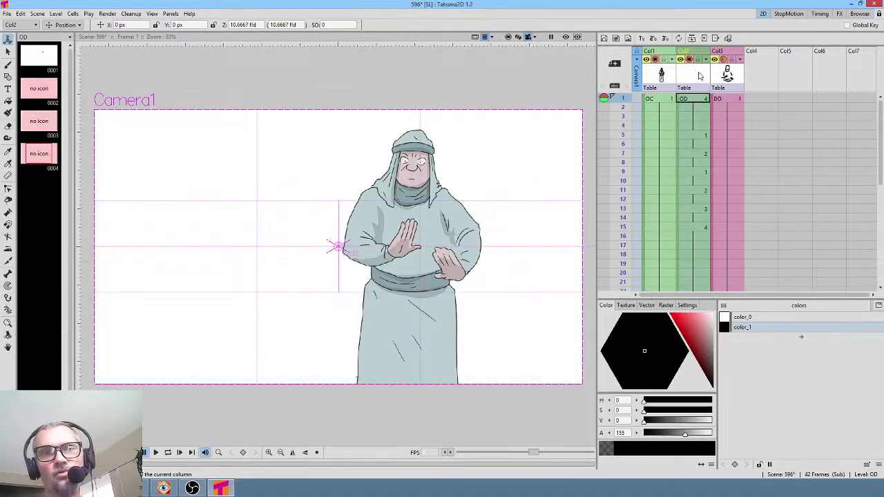
left_click(721, 75)
left_click(694, 75)
left_click(660, 76)
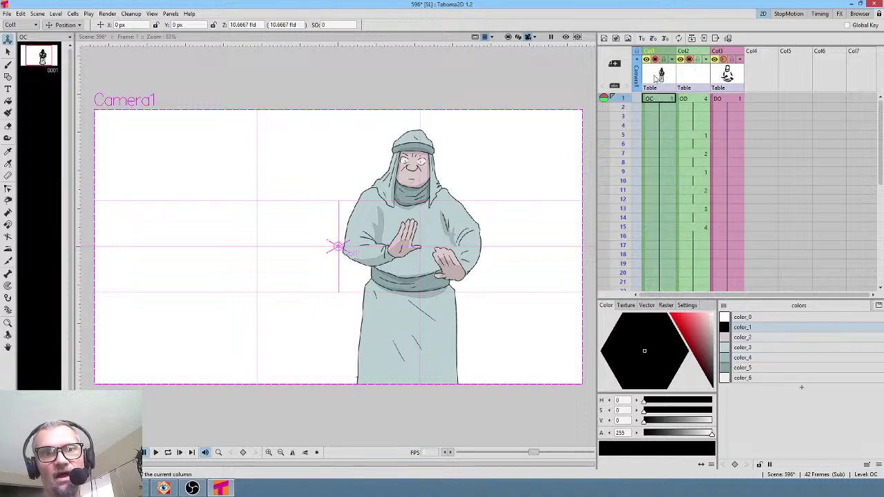
left_click(715, 79)
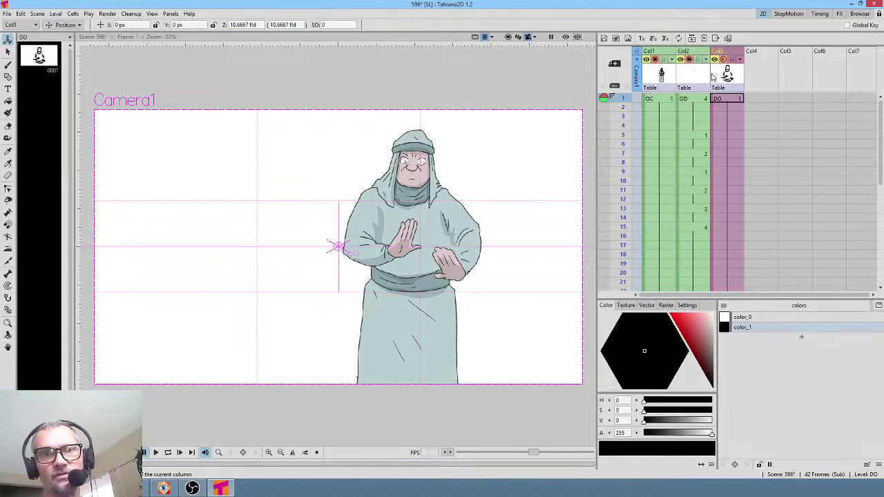
left_click(660, 76)
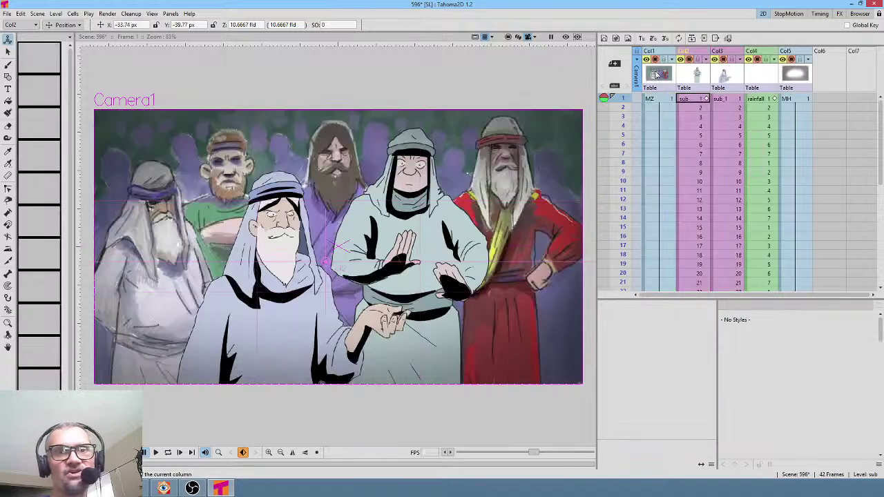
- Open the sub_1 sub-scene in Col3, look through its frames, and return to the main scene
left_click(728, 73)
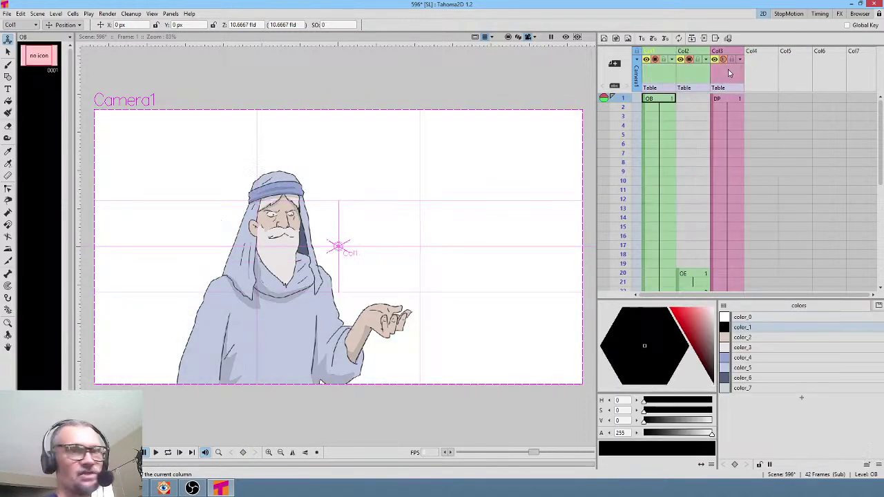
scroll(676, 162, "down", 8)
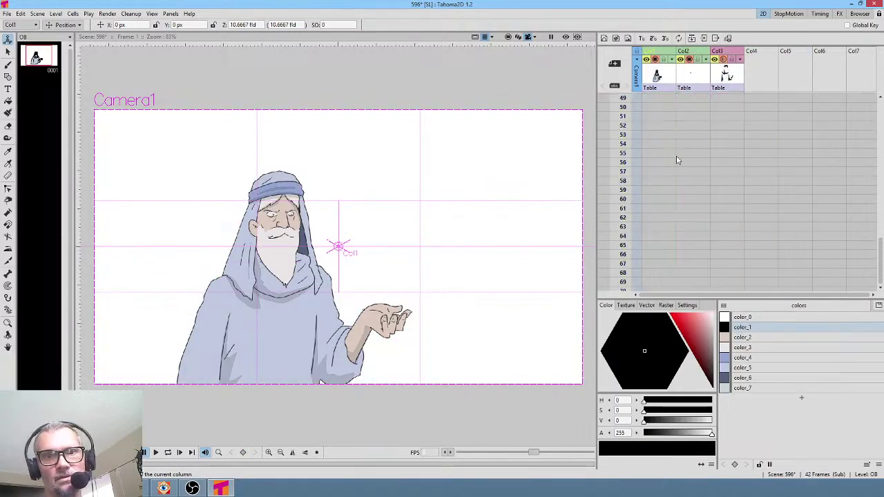
scroll(677, 160, "up", 8)
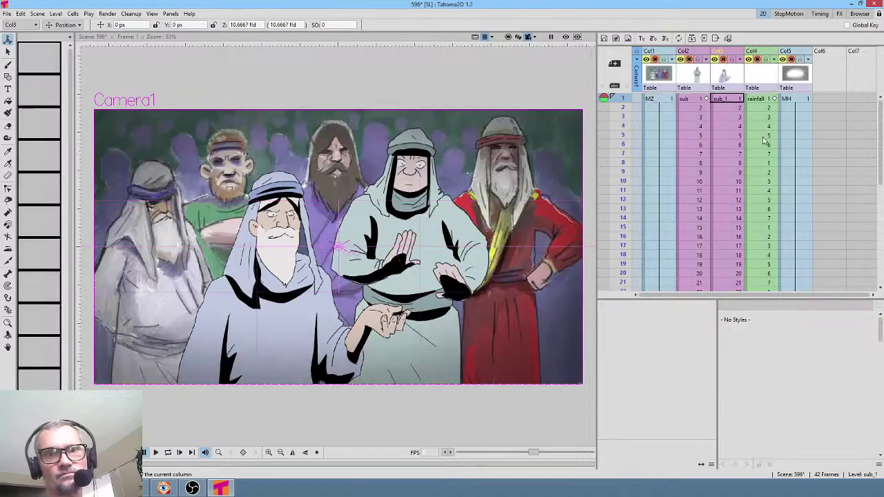
- Try to open the rainfall column as a sub-scene, and scrub the timeline to frame 3
left_click(764, 84)
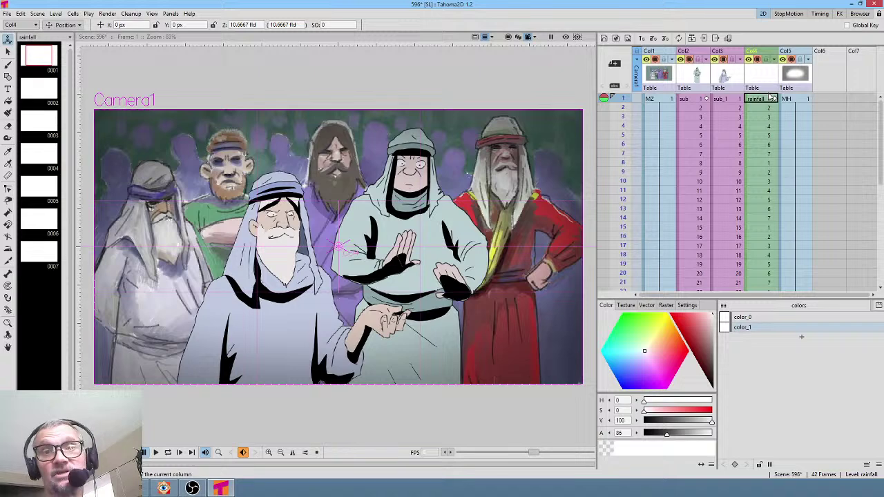
key("alt+o")
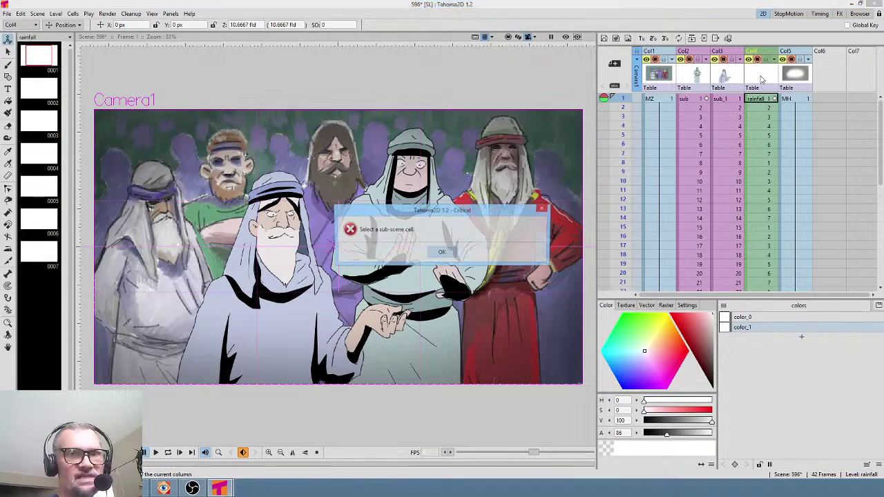
key("Return")
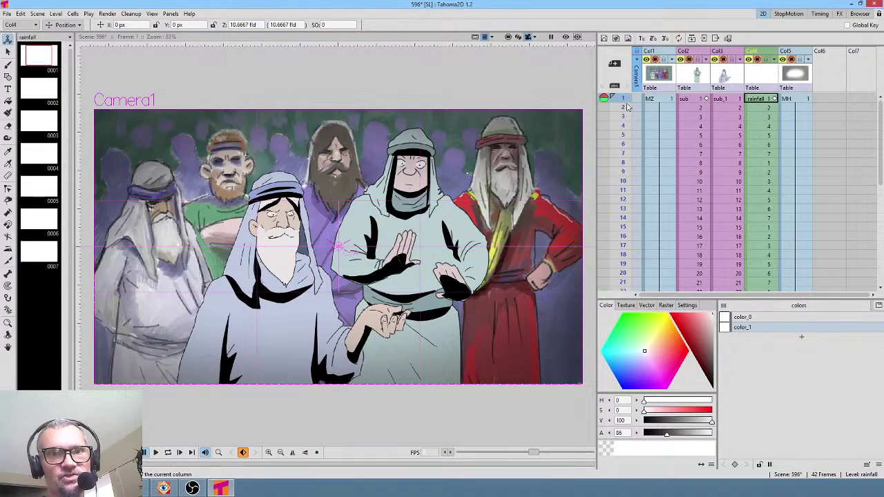
mouse_move(624, 104)
left_mouse_down()
mouse_move(621, 273)
mouse_move(622, 117)
left_mouse_up()
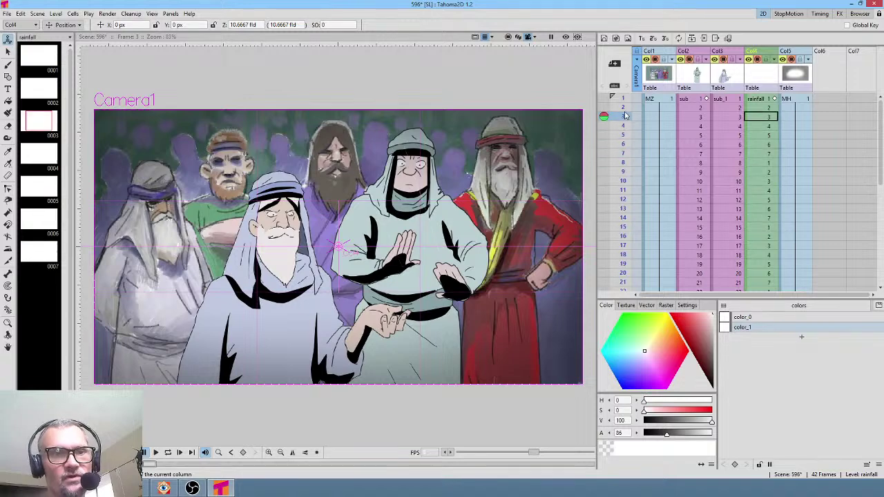
- Check the sub column in Col2 and the MH column in Col5
left_click(703, 72)
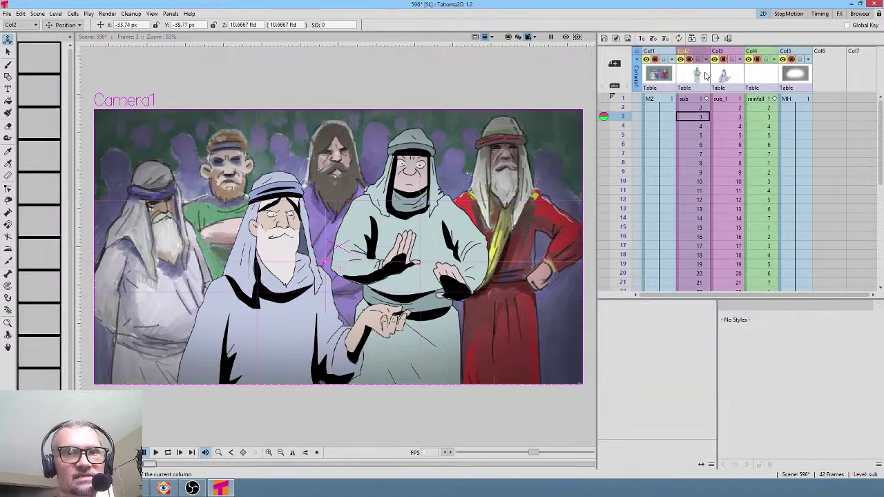
left_click(802, 74)
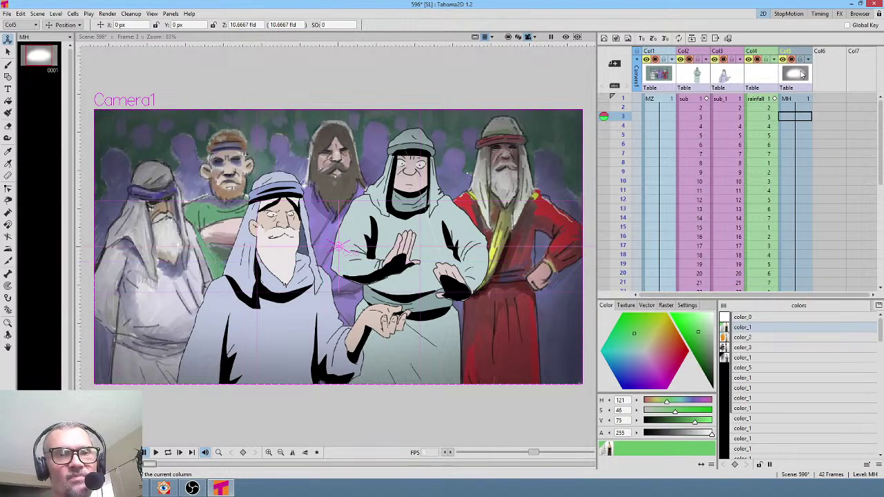
left_click(566, 37)
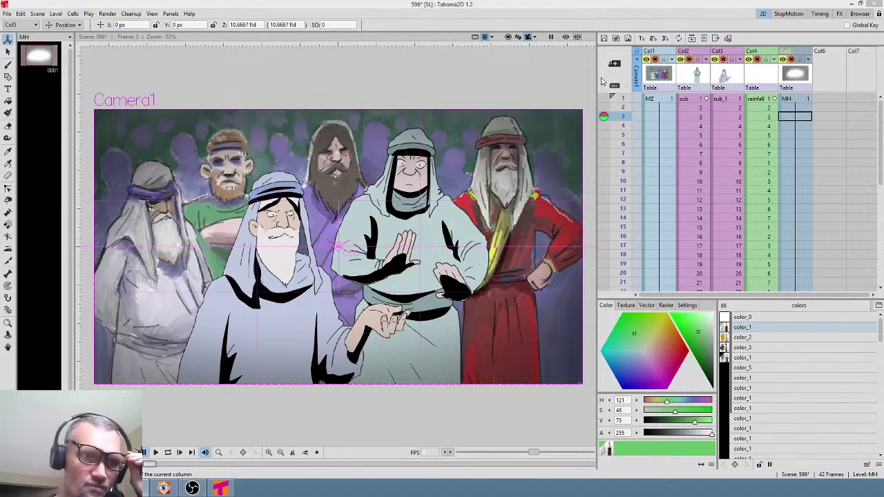
- Change the output settings to save renders in +scenes\596\render under the name 596
left_click(109, 14)
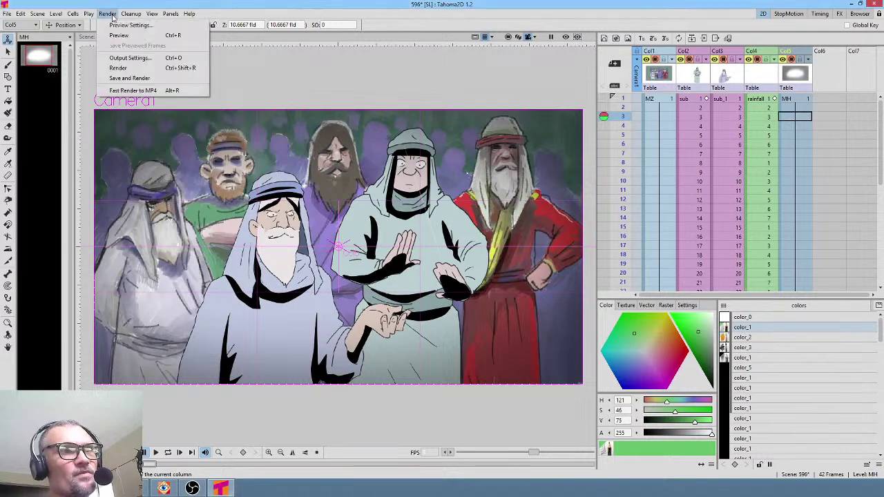
left_click(130, 58)
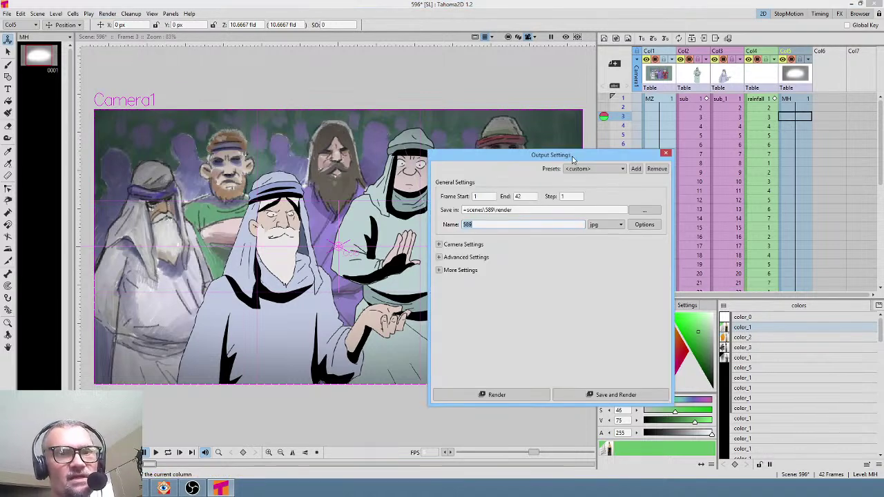
left_click(503, 219)
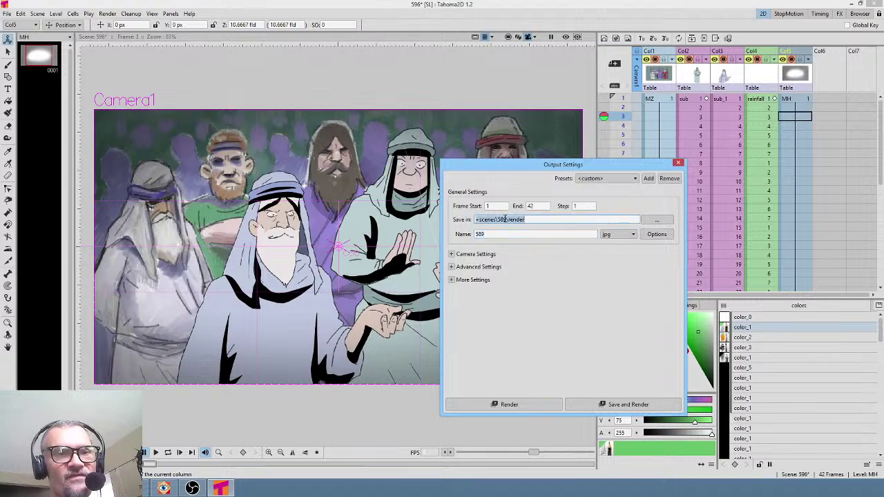
double_click(502, 219)
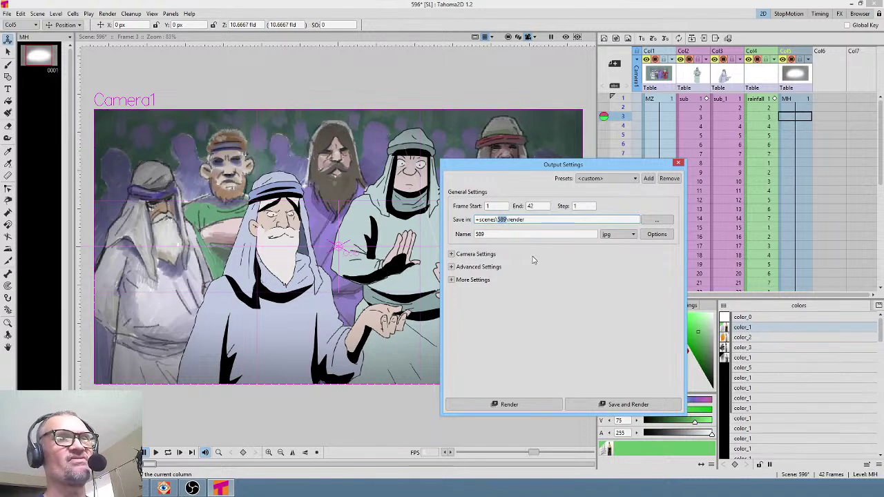
type("596")
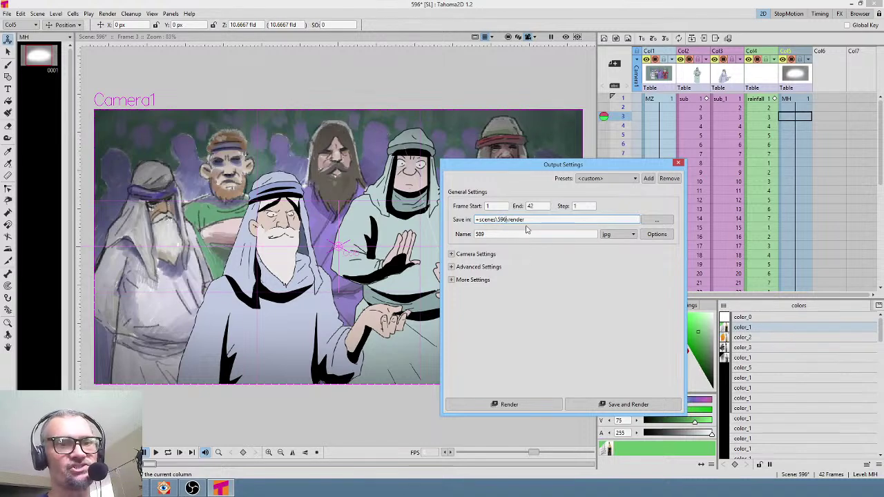
left_click(502, 234)
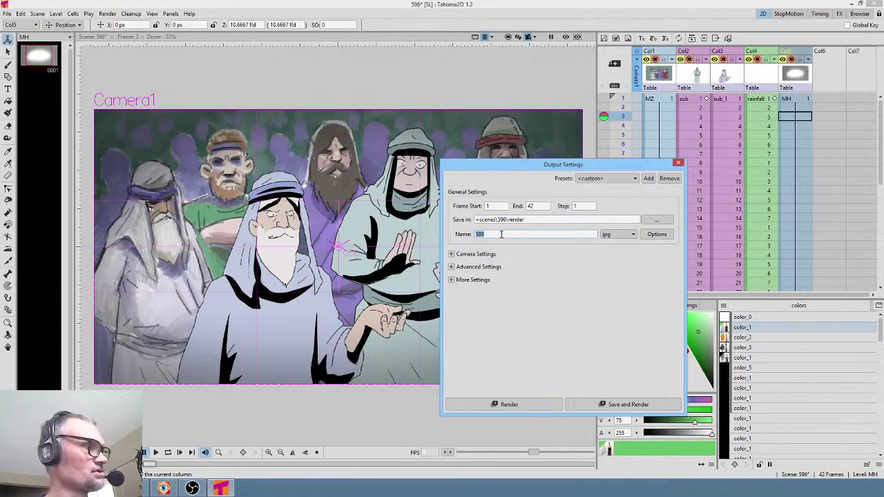
type("5")
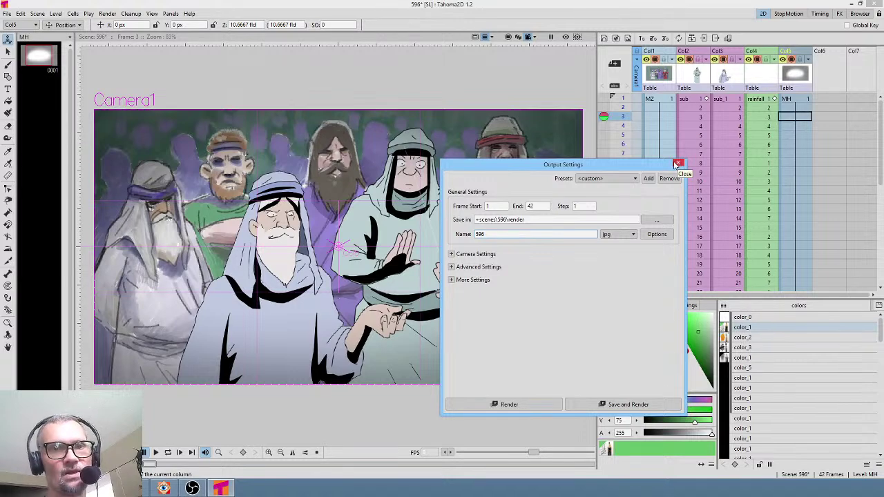
left_click(679, 164)
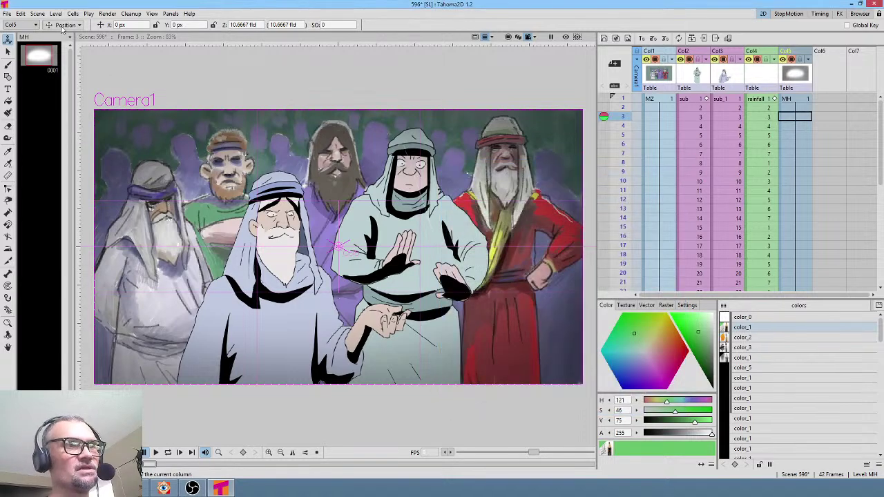
- Save scene 596 and check where its columns end in the xsheet
left_click(7, 13)
left_click(21, 45)
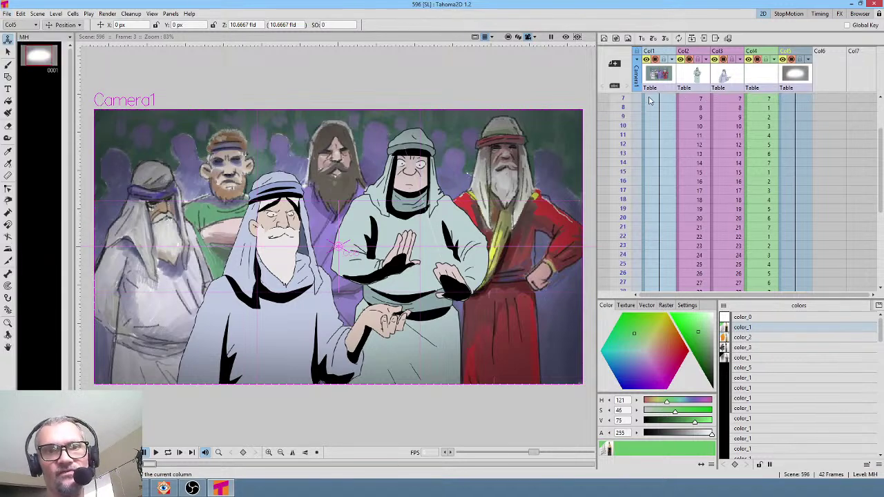
scroll(660, 114, "down", 10)
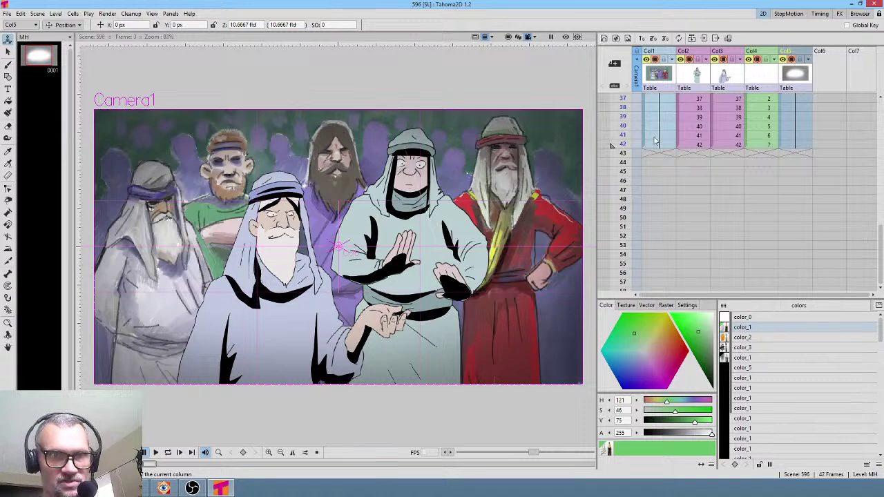
scroll(655, 141, "up", 10)
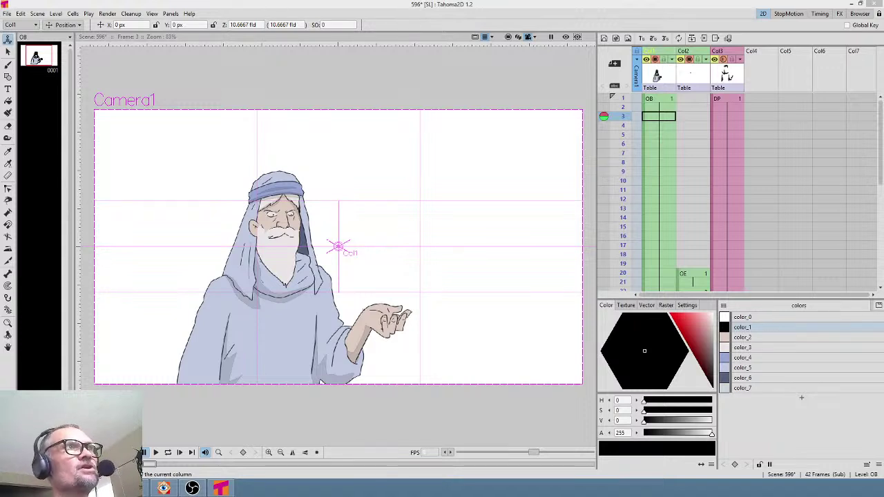
- Return to the main scene and reopen the sub_1 sub-scene from frame 1 of Col3
left_click(667, 100)
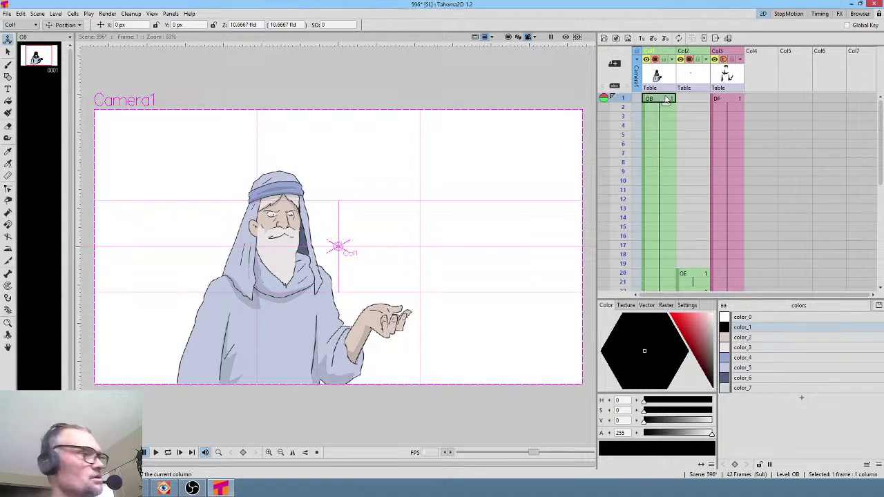
key("ctrl+shift+e")
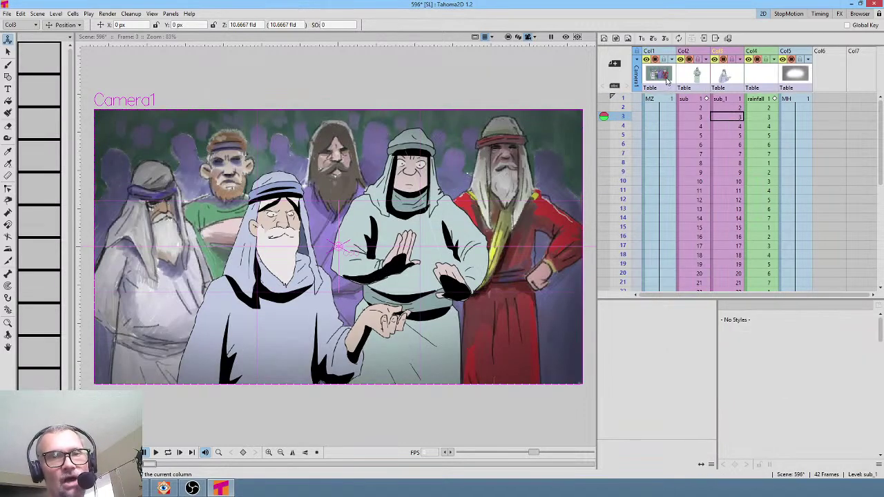
left_click(730, 79)
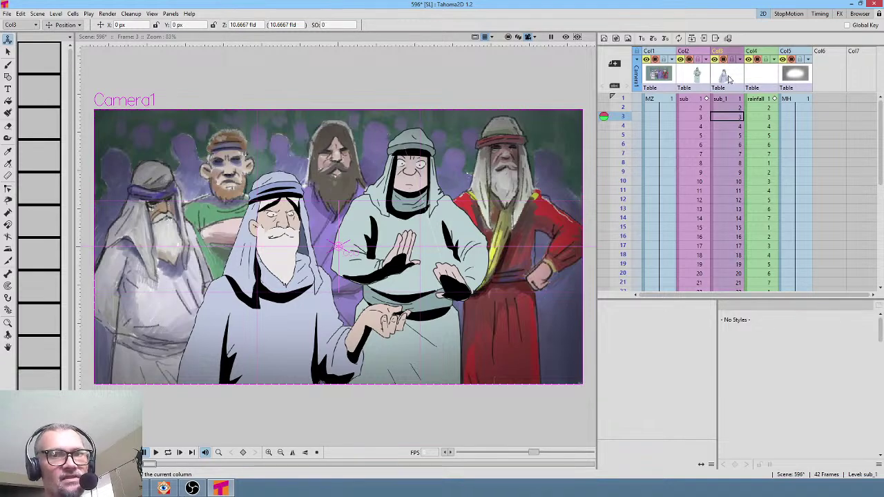
left_click(730, 99)
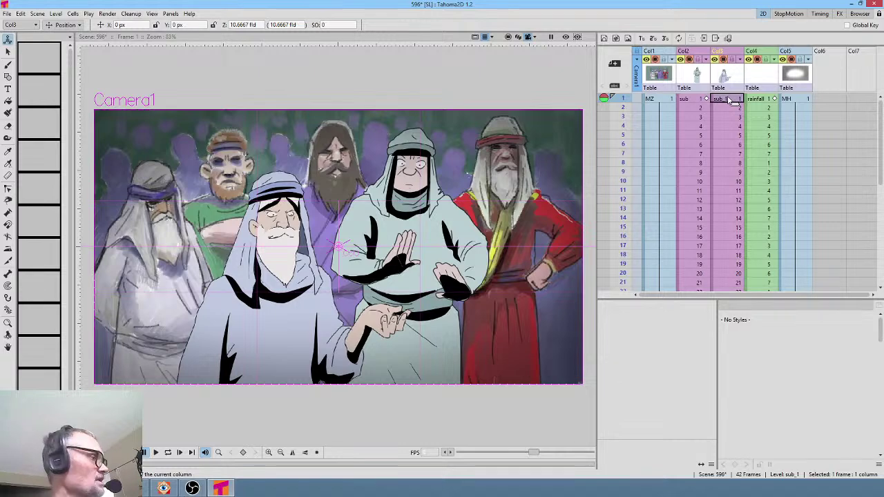
double_click(729, 100)
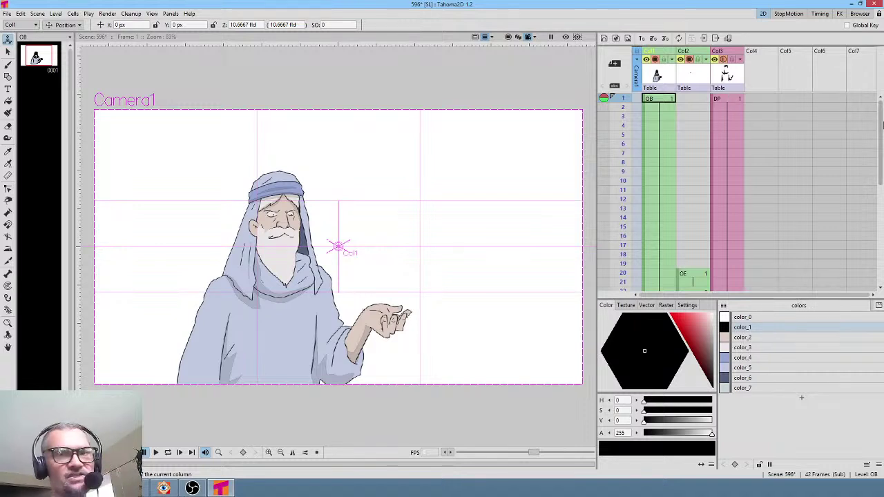
- Duplicate drawing 0001 of the OB level as drawing 0002 and select the copy
left_click(660, 101)
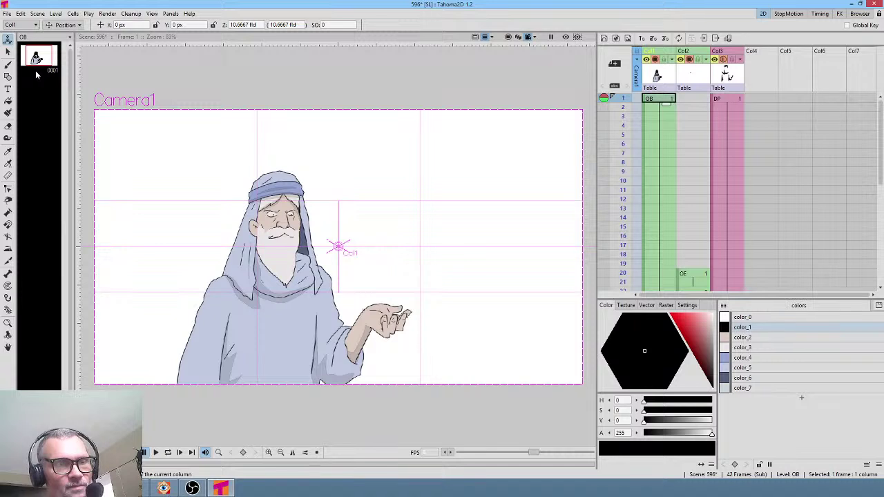
left_click(661, 78)
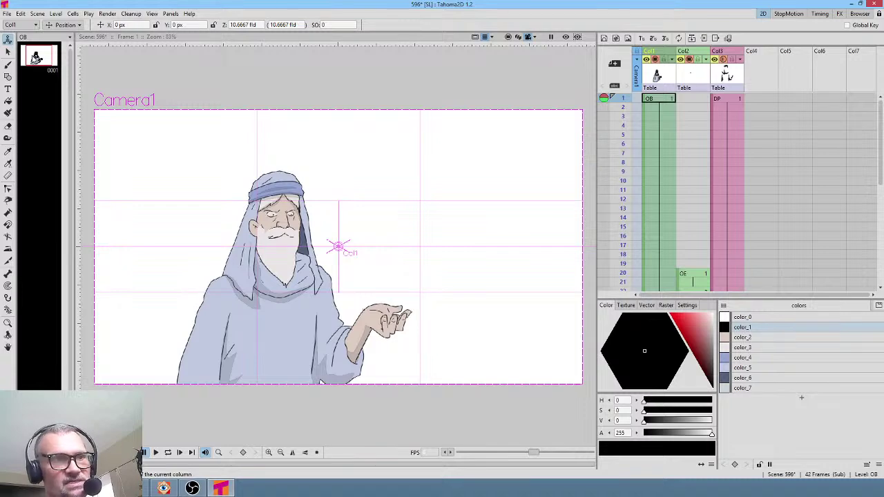
left_click(36, 59)
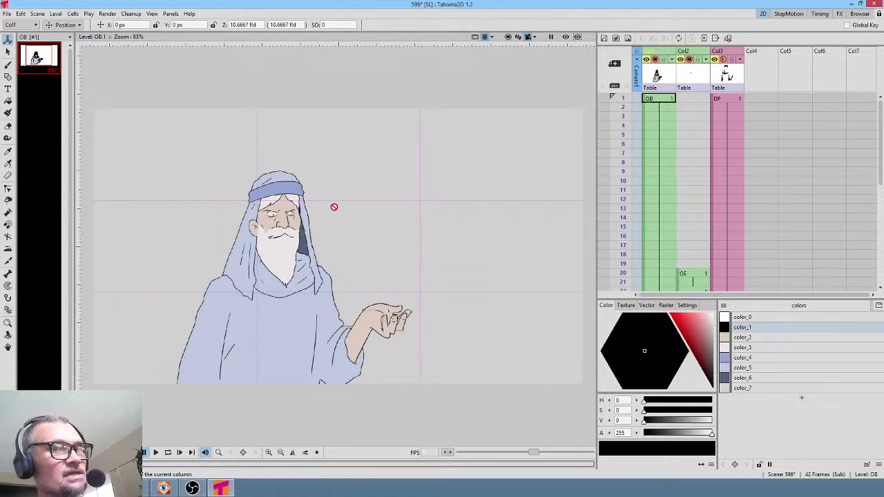
left_click(655, 98)
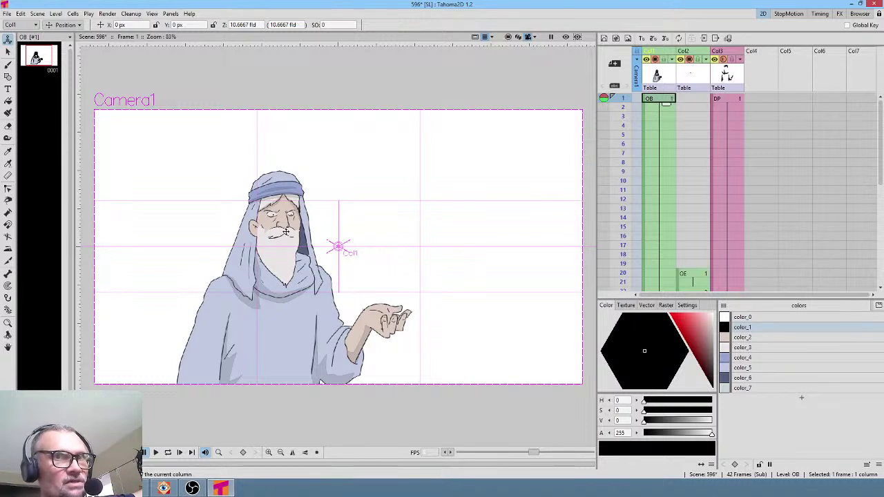
left_click(47, 60)
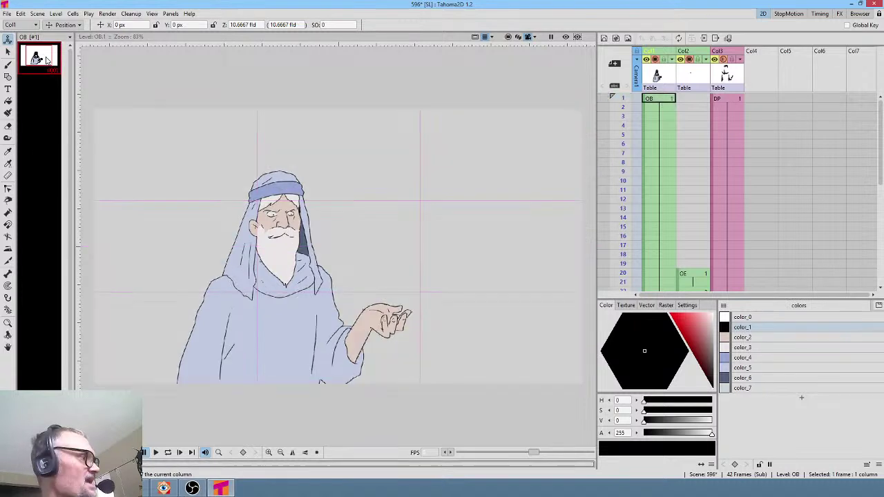
key("d")
left_click(41, 92)
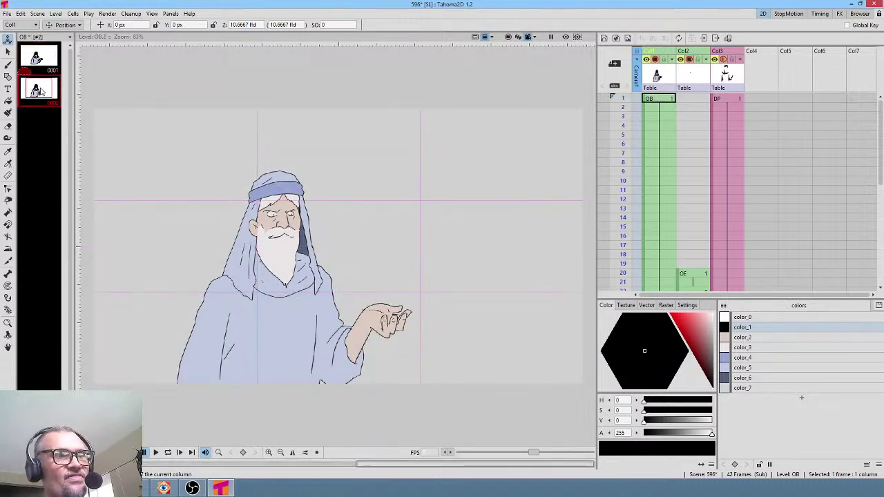
- Clear the OB column's cells from frame 5 through frame 42
left_click(665, 137)
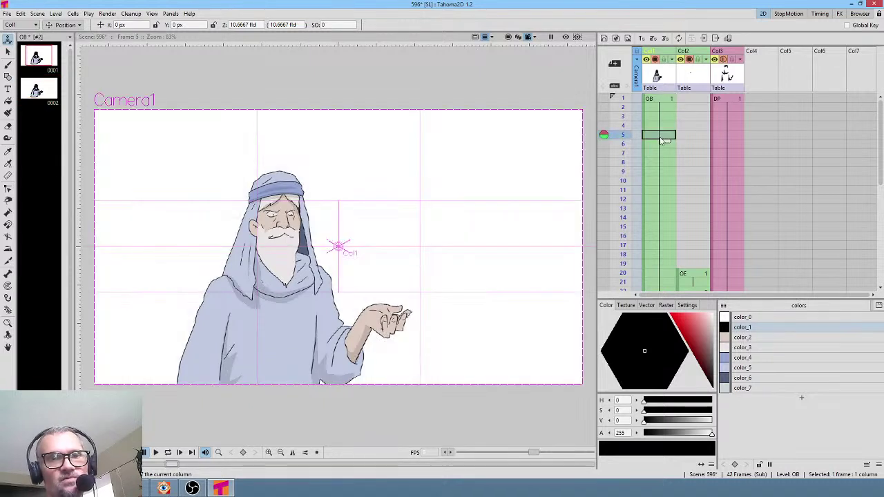
scroll(662, 159, "down", 6)
left_click(663, 200, "shift")
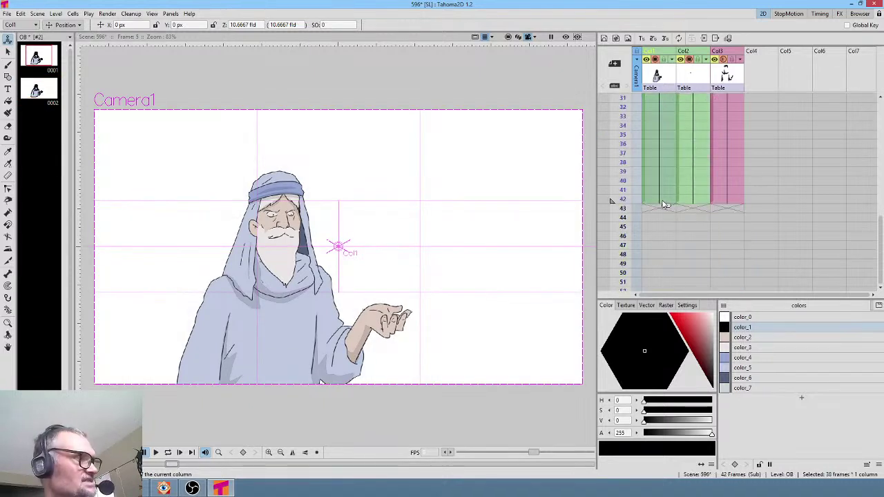
key("Delete")
scroll(667, 200, "up", 6)
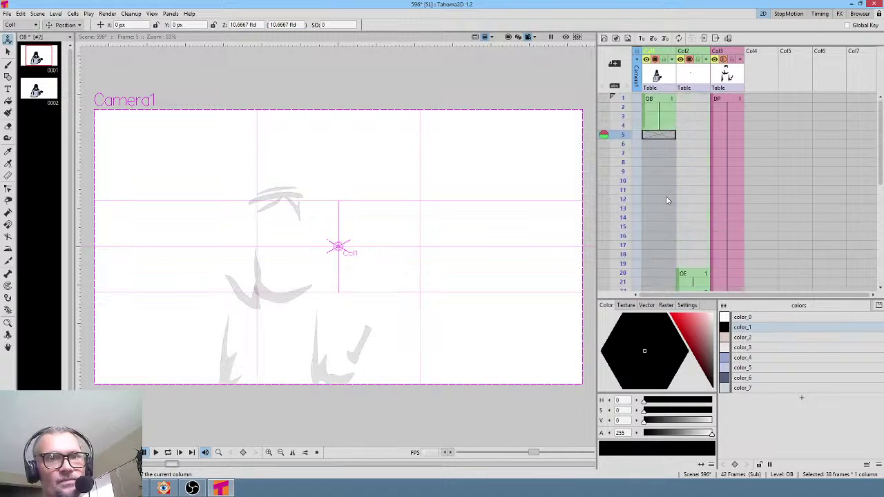
- Place OB drawing 0002 at frame 5 and expose it through frame 42
left_click(38, 88)
left_click_drag(37, 88, 679, 217)
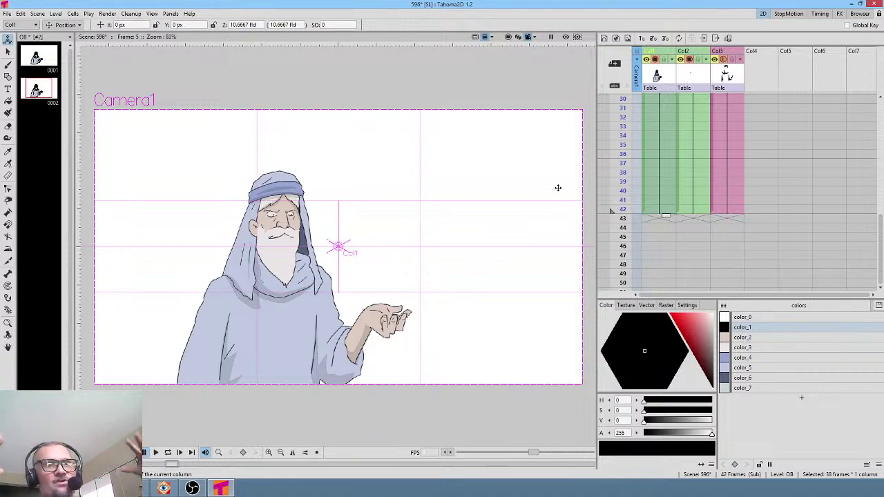
scroll(680, 136, "up", 10)
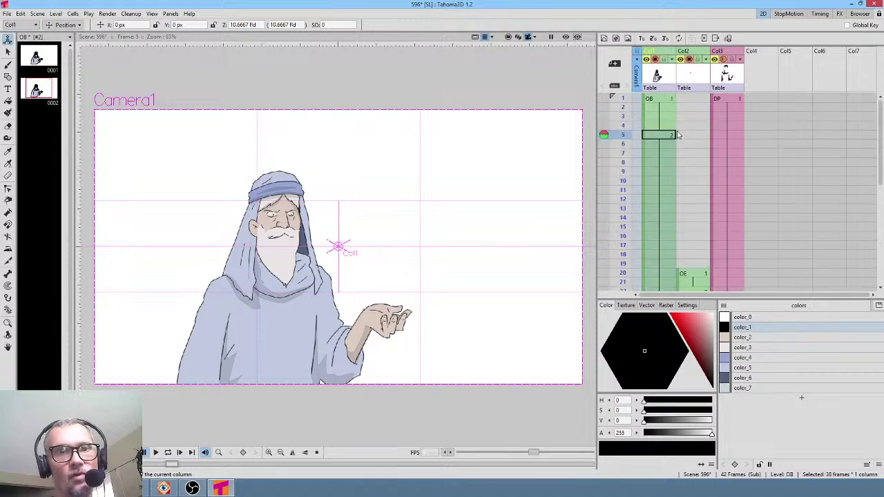
- Paint over both pupils of OB drawing 0002 at frame 5 with the eye-white color_3, using the Paint Brush
left_click(667, 137)
scroll(321, 220, "up", 2)
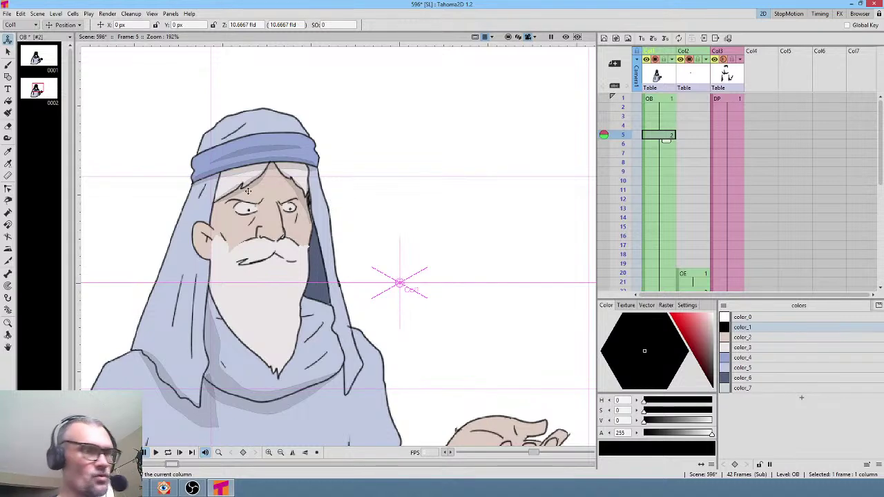
key("shift")
scroll(264, 191, "up", 5)
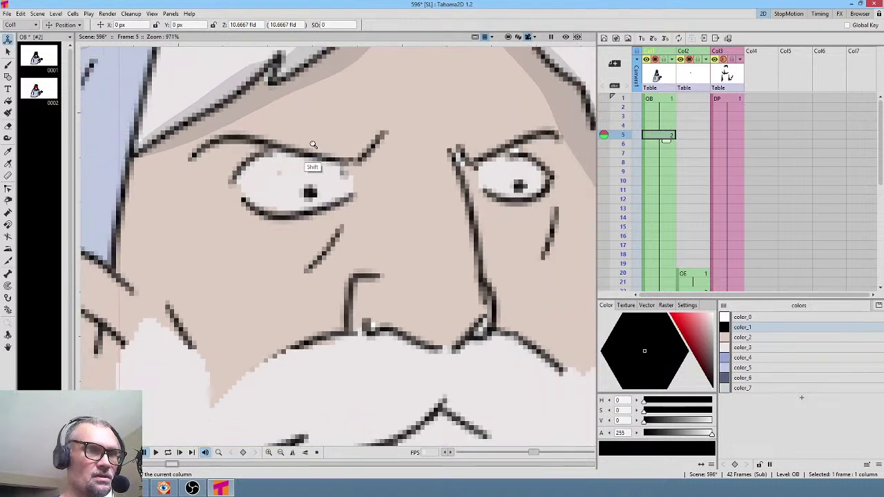
key("k")
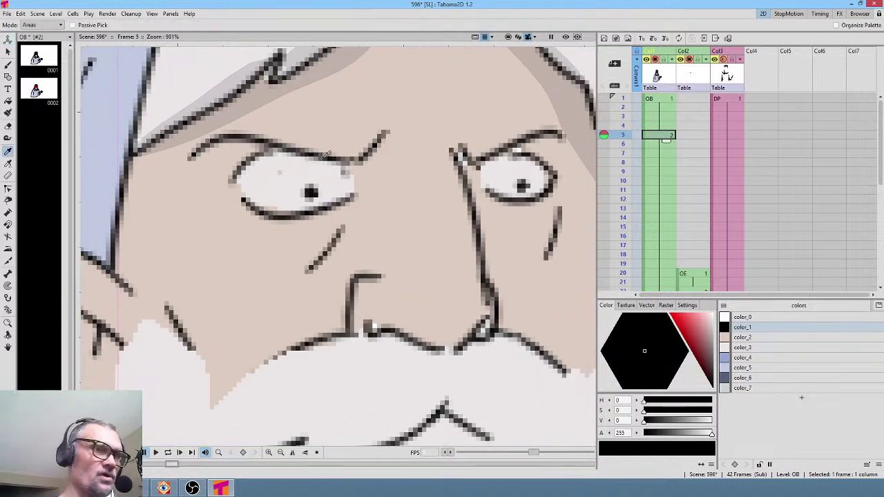
left_click(329, 173)
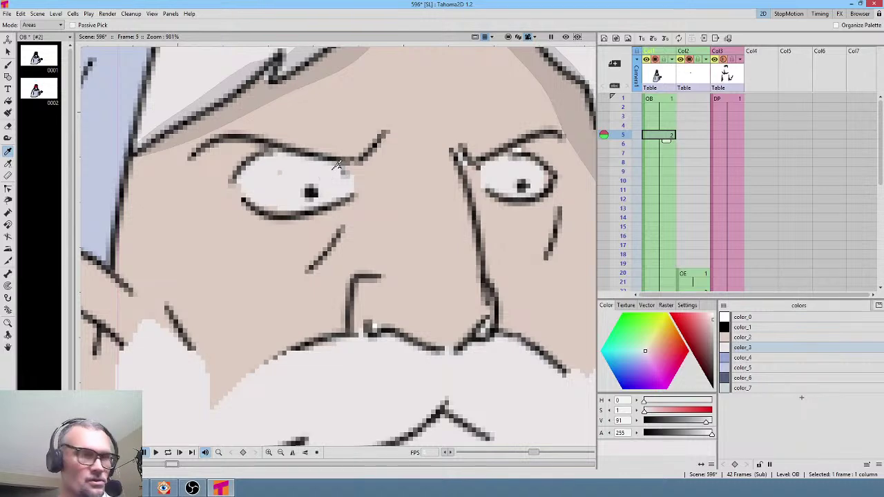
key("j")
left_click(310, 187)
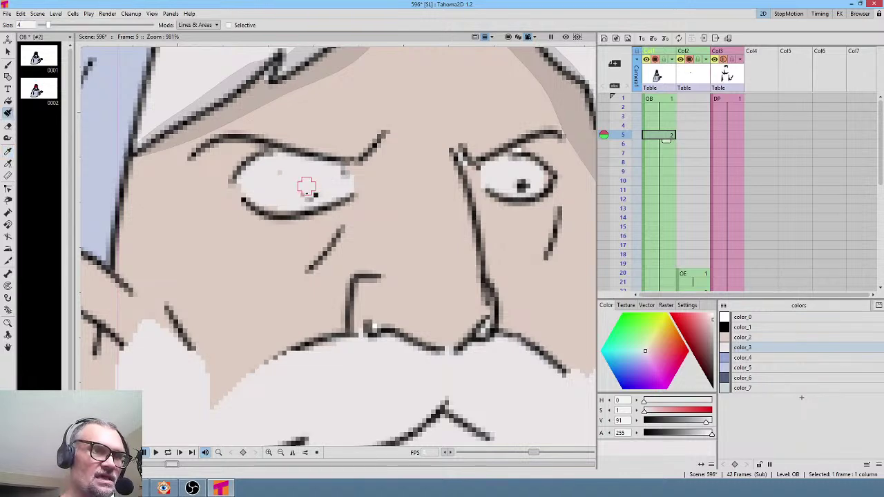
middle_click(311, 191)
left_click(543, 157)
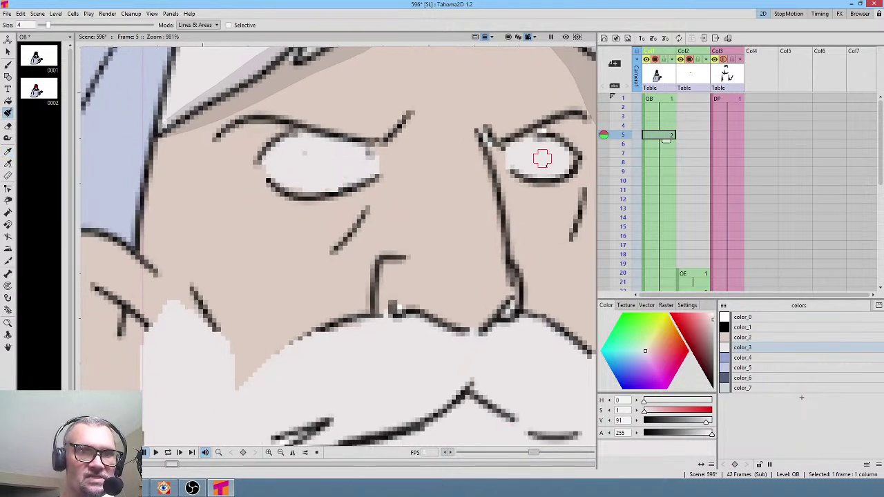
- Brush new color_1 pupils near the upper edge of both eyes
left_click(755, 380)
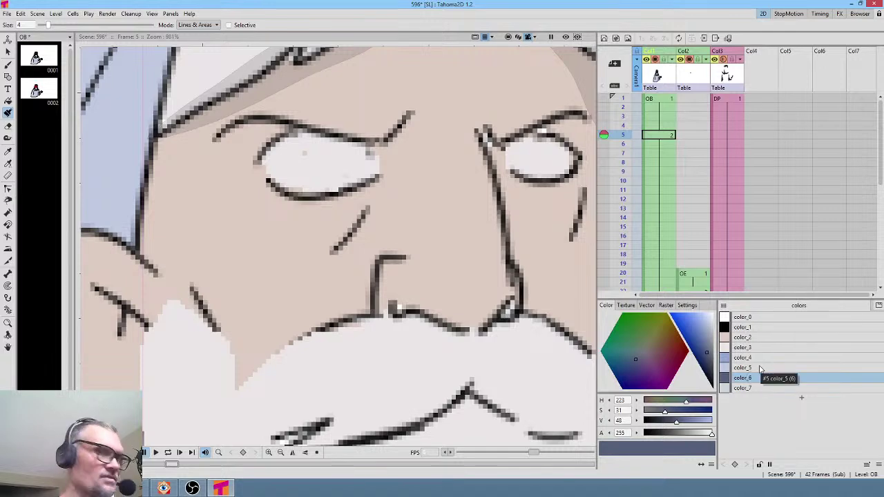
left_click(762, 330)
key("b")
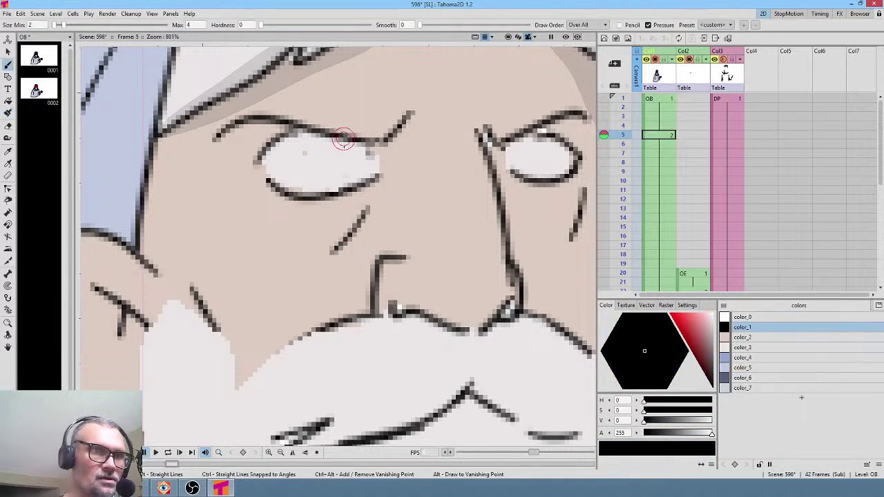
left_click_drag(339, 141, 351, 147)
left_click_drag(531, 141, 532, 143)
- Paint out both eyebrows with skin color_2 and the upper lid line of the left-hand eye with color_3
left_click_drag(525, 220, 450, 254)
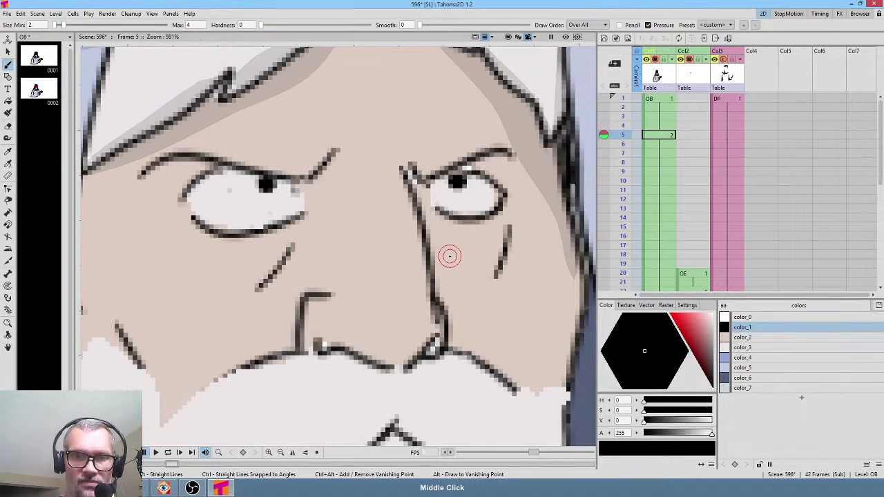
left_click(743, 337)
key("j")
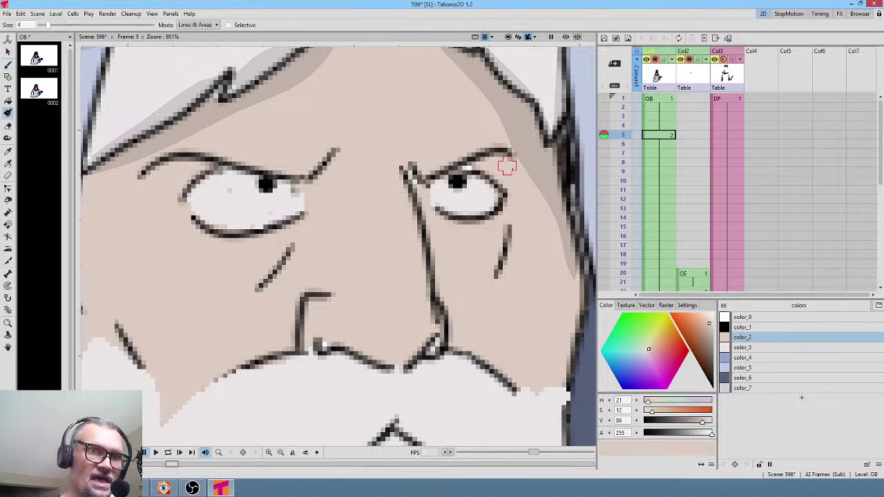
mouse_move(488, 149)
left_mouse_down()
mouse_move(421, 170)
mouse_move(421, 179)
mouse_move(417, 157)
left_mouse_up()
left_click_drag(315, 158, 332, 148)
left_click_drag(205, 158, 148, 172)
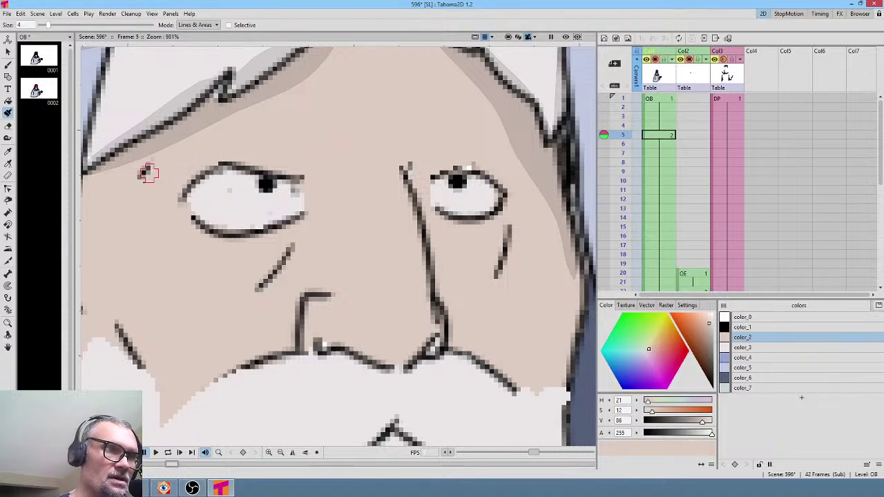
left_click(759, 347)
mouse_move(246, 171)
left_mouse_down()
mouse_move(286, 184)
mouse_move(471, 202)
mouse_move(462, 183)
mouse_move(472, 184)
mouse_move(271, 185)
left_mouse_up()
- Redraw the left-hand eye's pupil in color_1, undoing the Paint Brush attempt and using the Brush with Pencil temporarily enabled
left_click(743, 328)
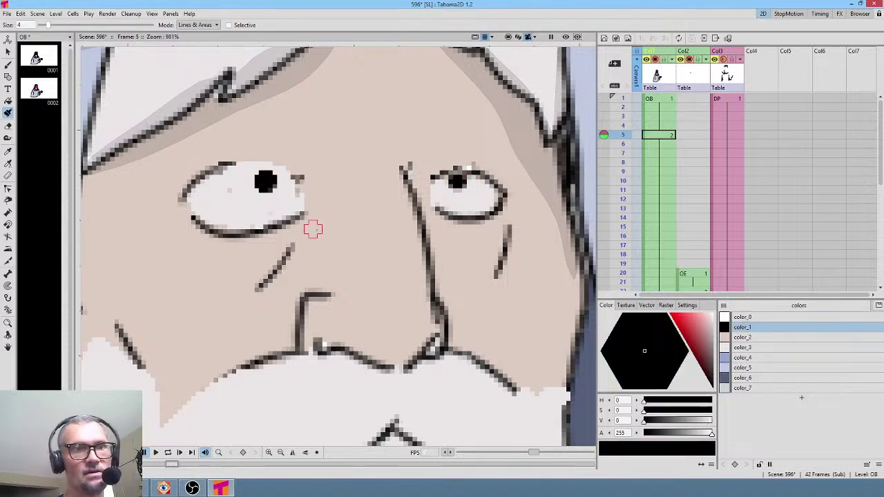
key("ctrl+z")
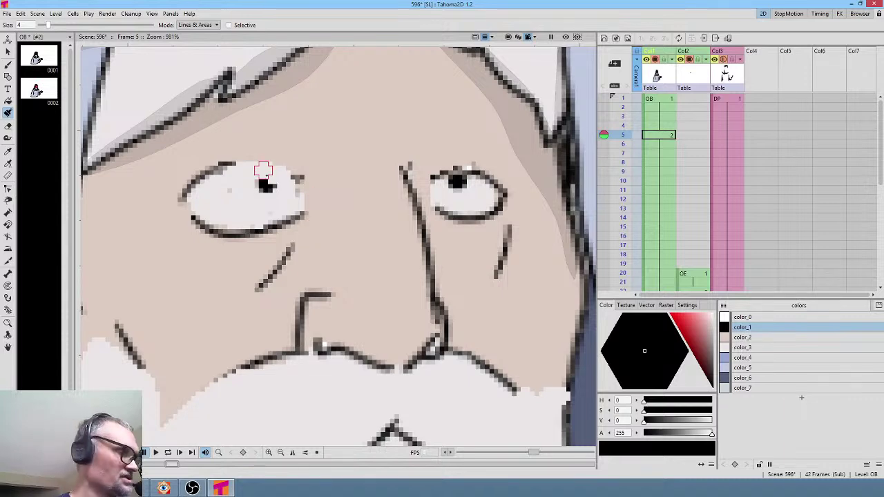
key("b")
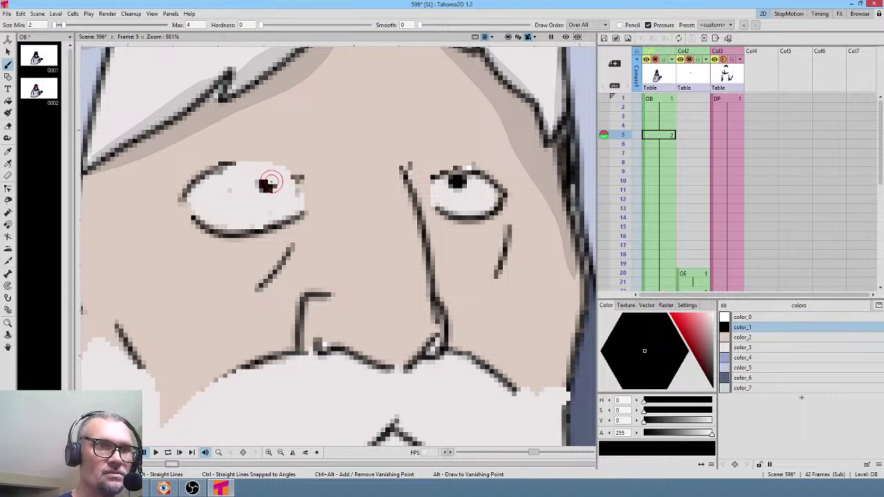
left_click_drag(262, 183, 270, 186)
left_click(631, 25)
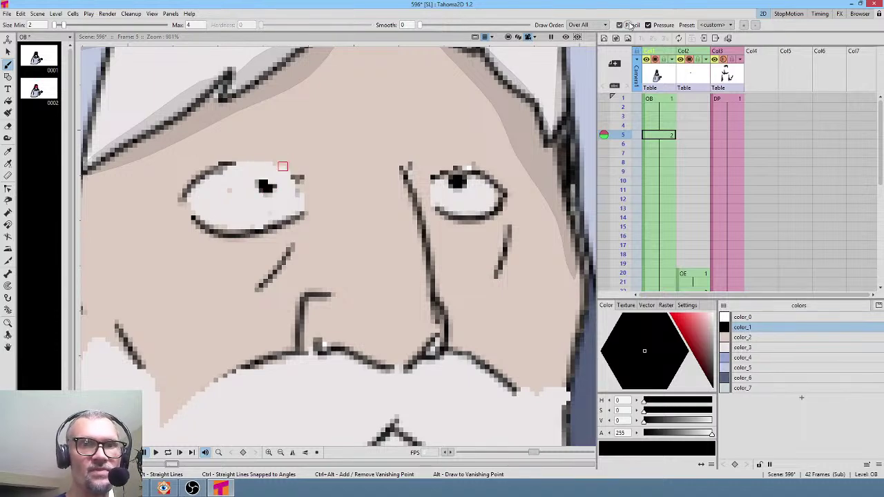
left_click(265, 182)
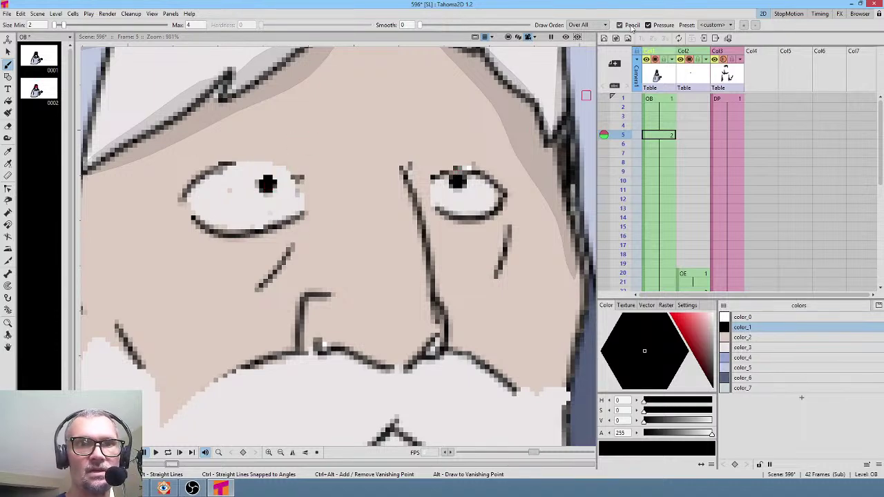
left_click(631, 25)
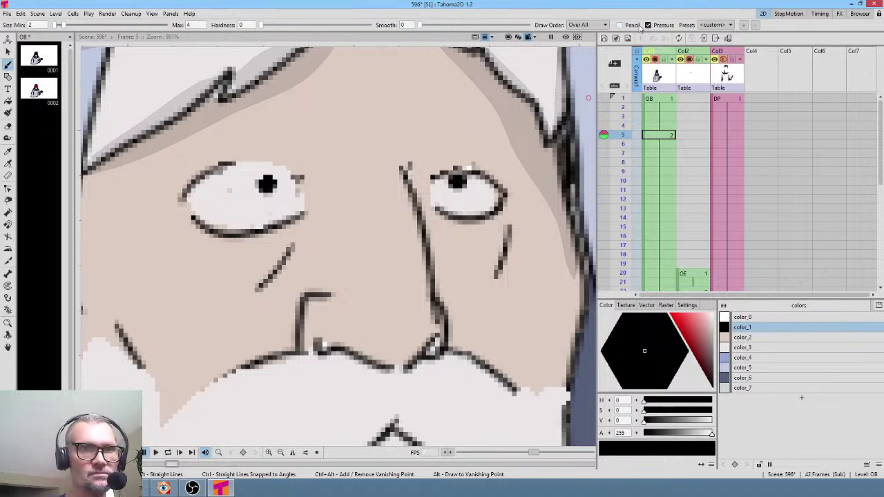
left_click(630, 25)
left_click(630, 26)
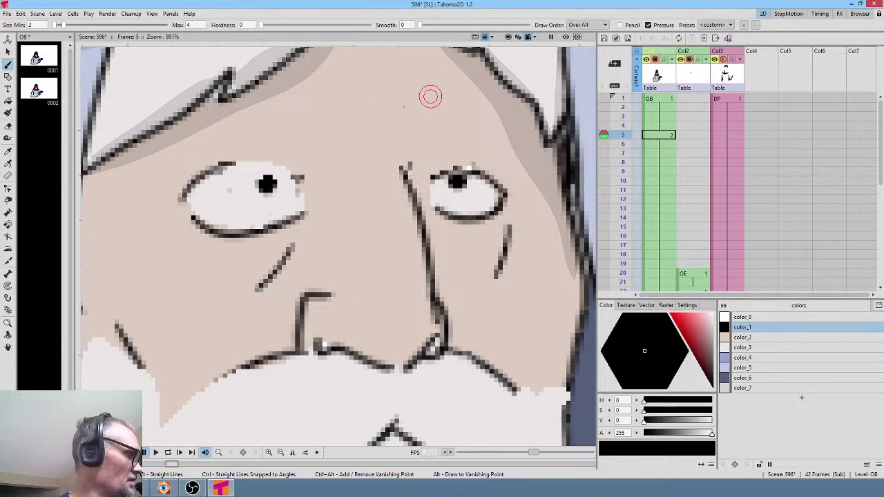
- Redraw the upper lid lines in color_1 and close the gaps in both eye outlines
mouse_move(248, 162)
left_mouse_down()
mouse_move(256, 154)
mouse_move(292, 164)
mouse_move(272, 159)
left_mouse_up()
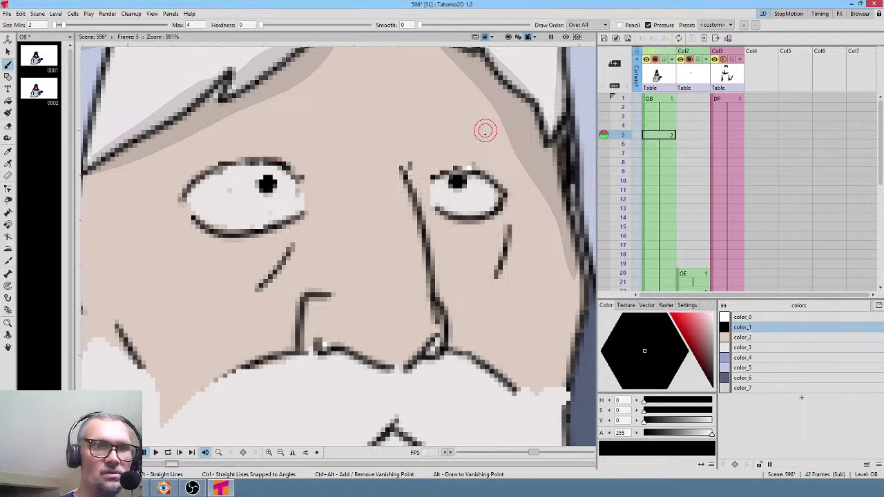
mouse_move(440, 176)
left_mouse_down()
mouse_move(488, 178)
mouse_move(462, 167)
mouse_move(438, 176)
left_mouse_up()
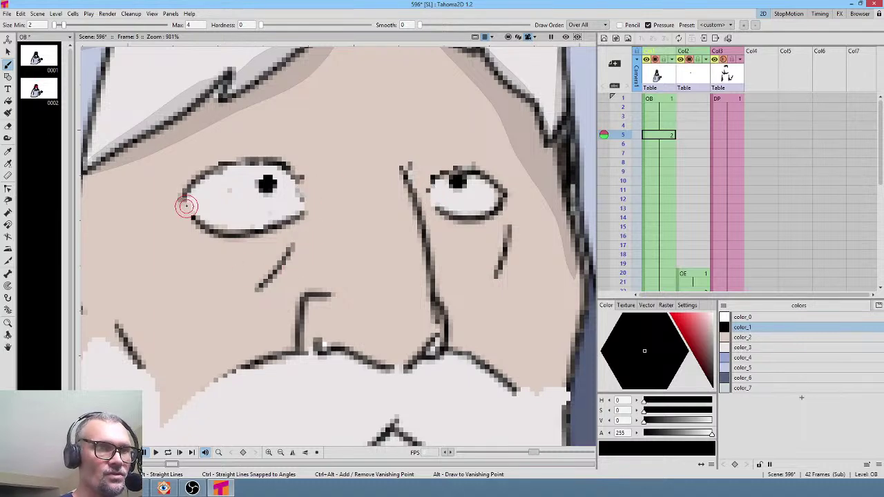
left_click_drag(437, 180, 449, 179)
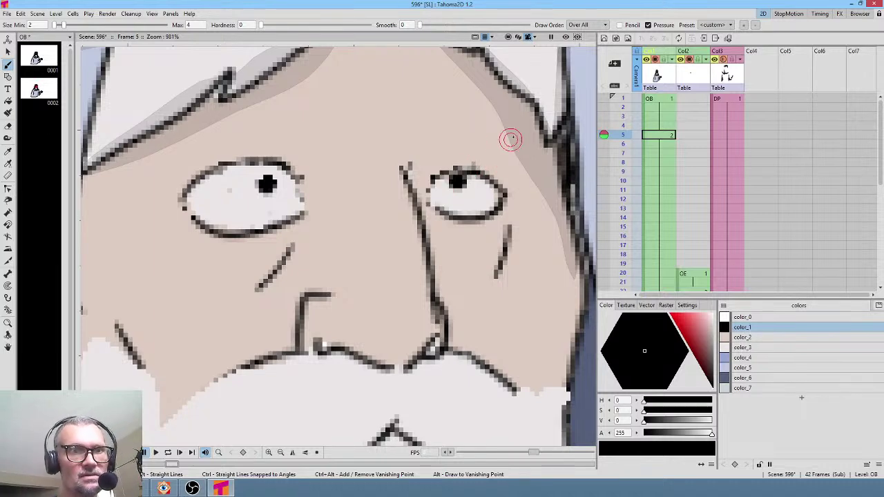
- Paint out the left-hand eye's pupil with color_3 and redraw it in color_1 against the upper lid
left_click(756, 348)
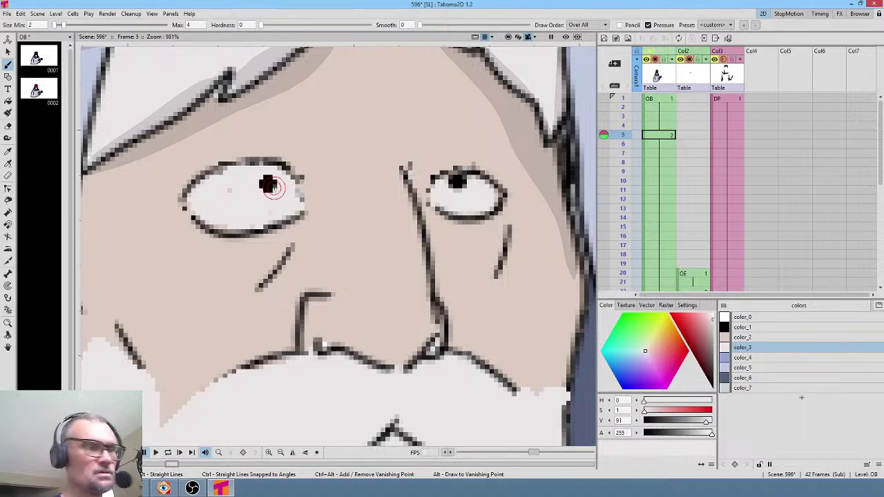
key("j")
left_click_drag(270, 183, 256, 184)
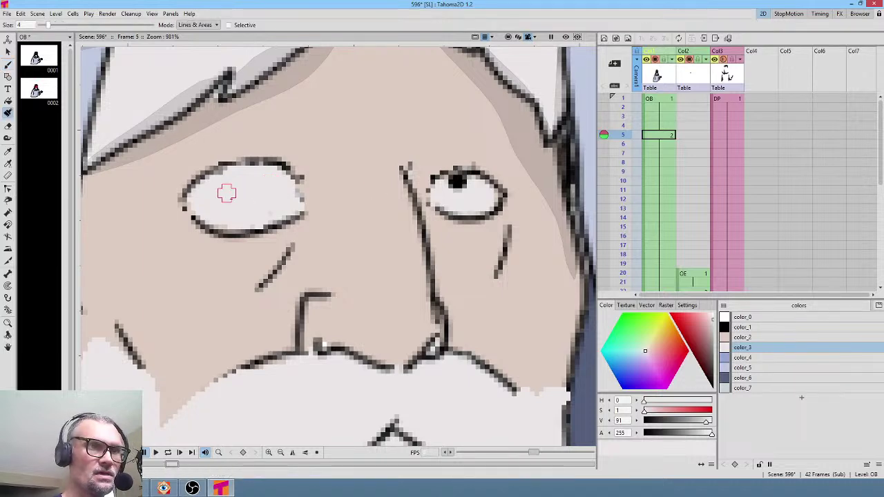
left_click(743, 327)
key("b")
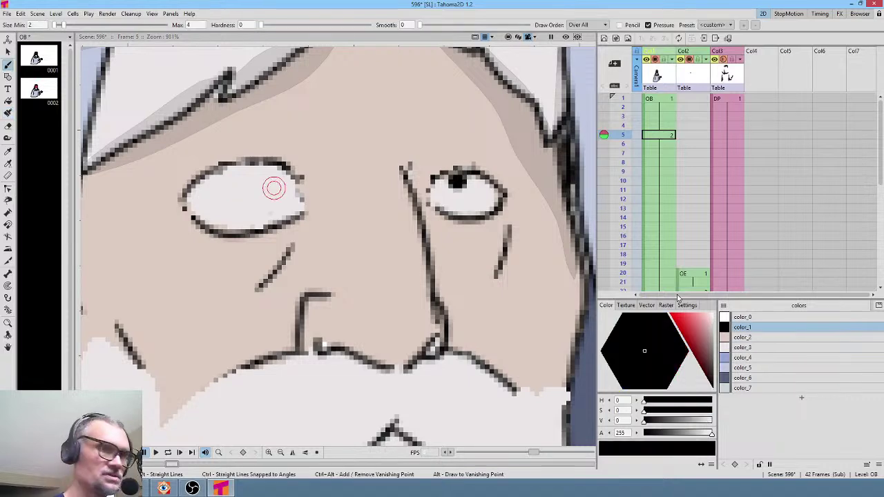
mouse_move(262, 164)
left_mouse_down()
mouse_move(275, 171)
mouse_move(265, 172)
mouse_move(284, 158)
left_mouse_up()
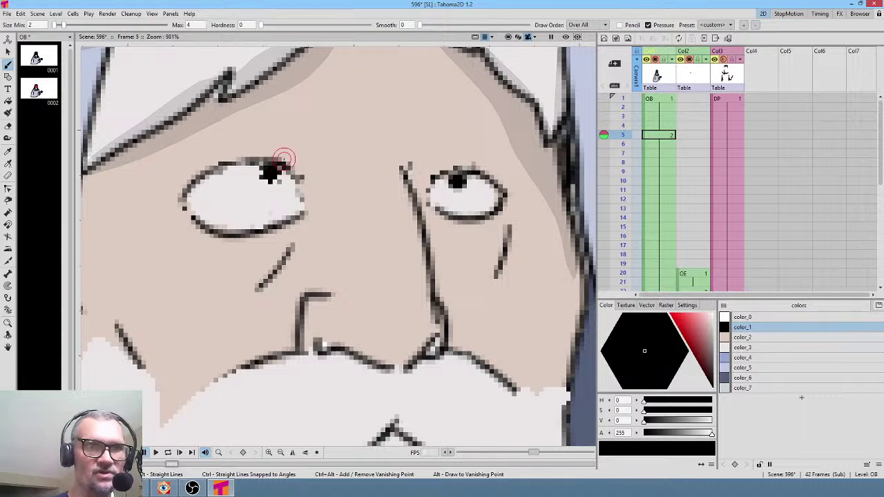
- Draw a raised eyebrow above each eye in color_1
left_click_drag(201, 148, 324, 114)
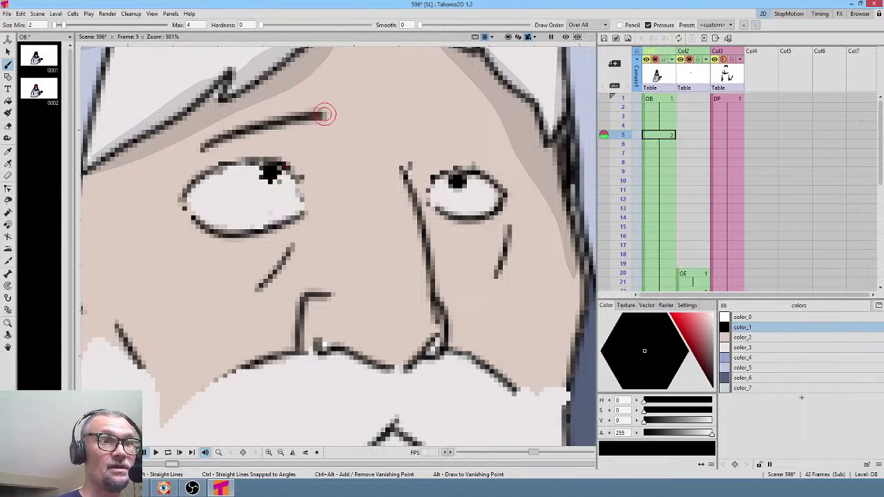
left_click_drag(423, 124, 498, 155)
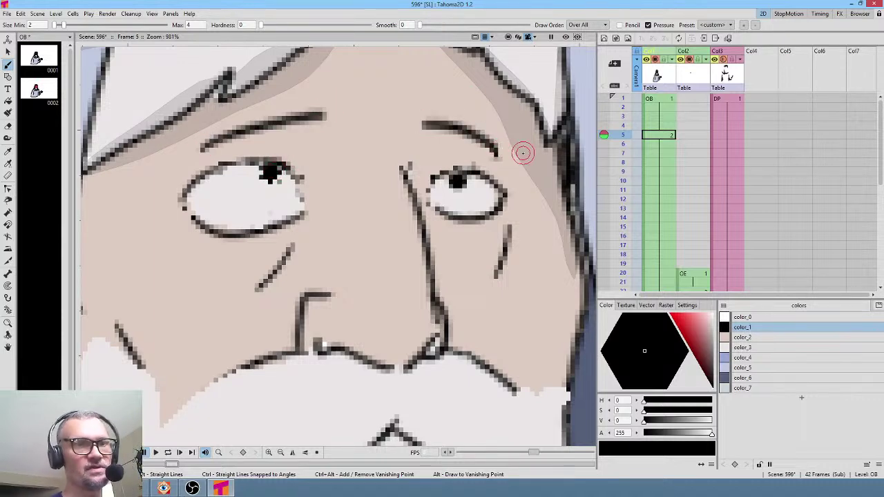
key("alt+0")
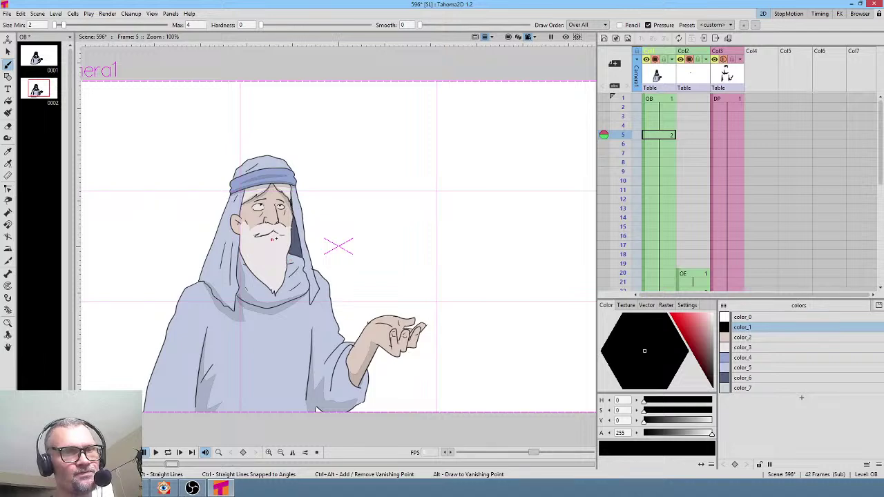
- Paint out the mouth's left end and the short line beside its right end with the beard's color_3
scroll(274, 238, "up", 3)
scroll(367, 262, "up", 1)
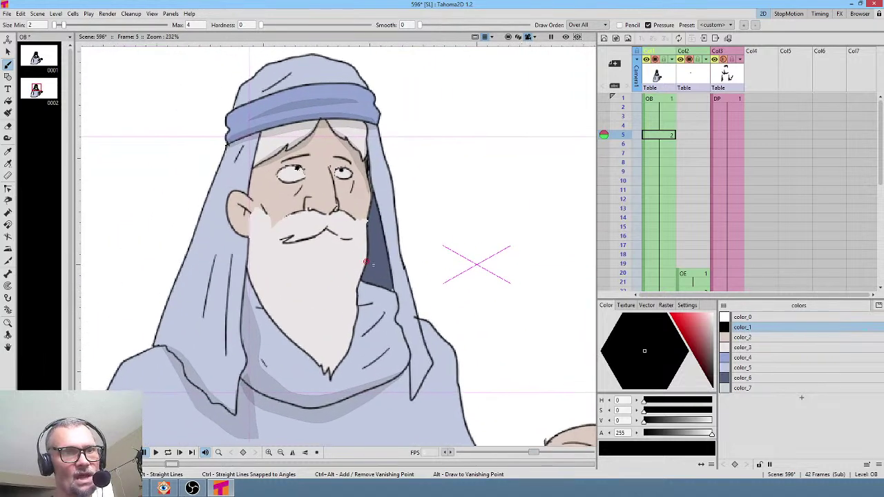
scroll(367, 262, "up", 2)
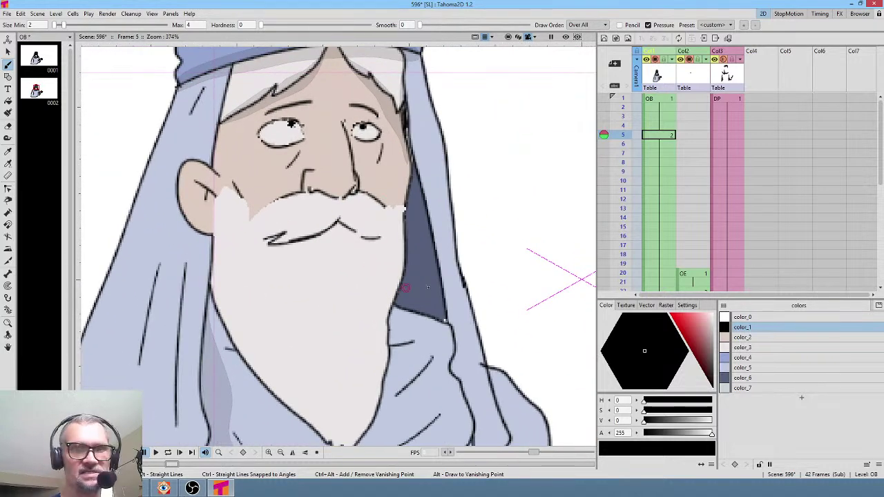
key("k")
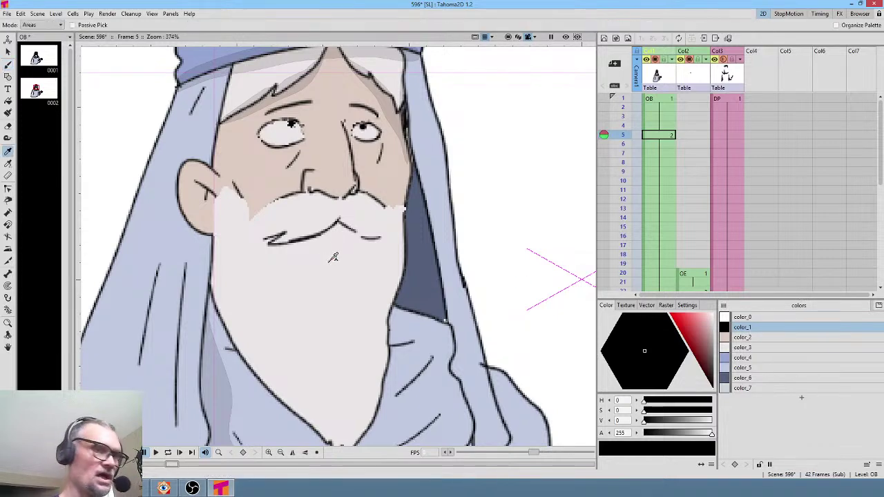
left_click(334, 259)
key("j")
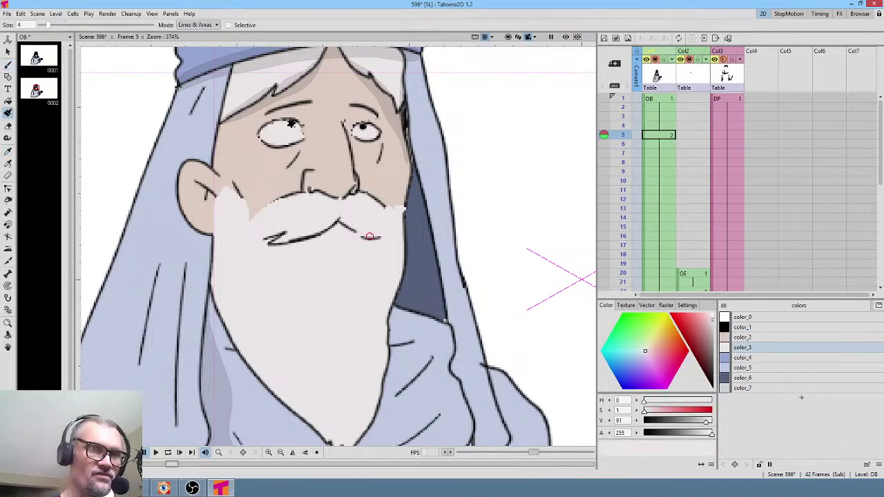
mouse_move(276, 241)
left_mouse_down()
mouse_move(259, 237)
mouse_move(304, 236)
left_mouse_up()
- Draw an upturned left mouth end and a short line beside the right end with the color_1 Brush
left_click(756, 328)
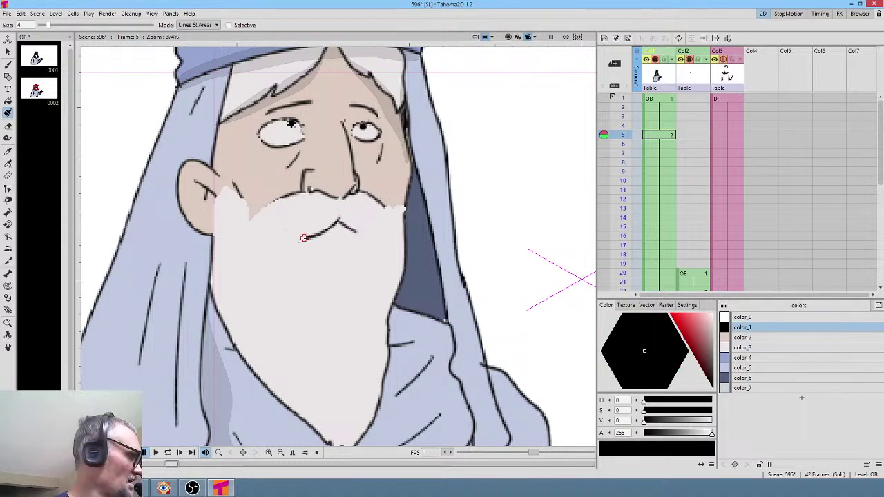
key("b")
left_click_drag(304, 238, 267, 225)
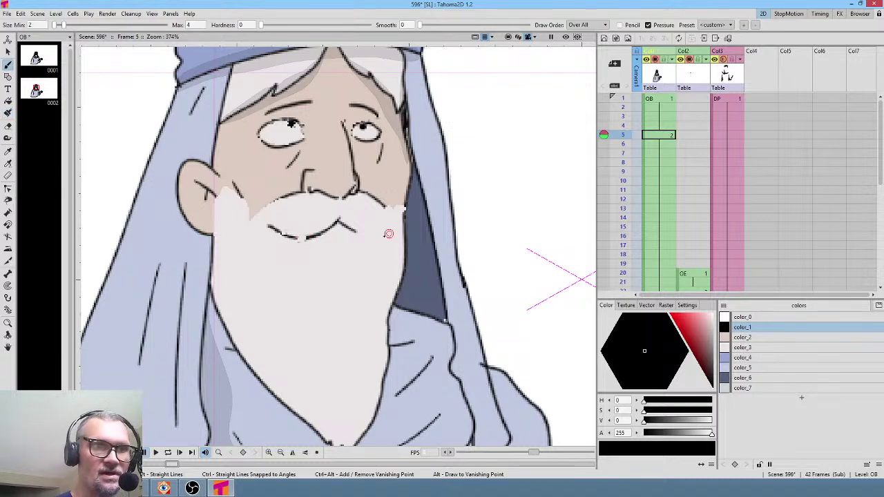
left_click_drag(361, 232, 386, 233)
left_click_drag(297, 239, 266, 231)
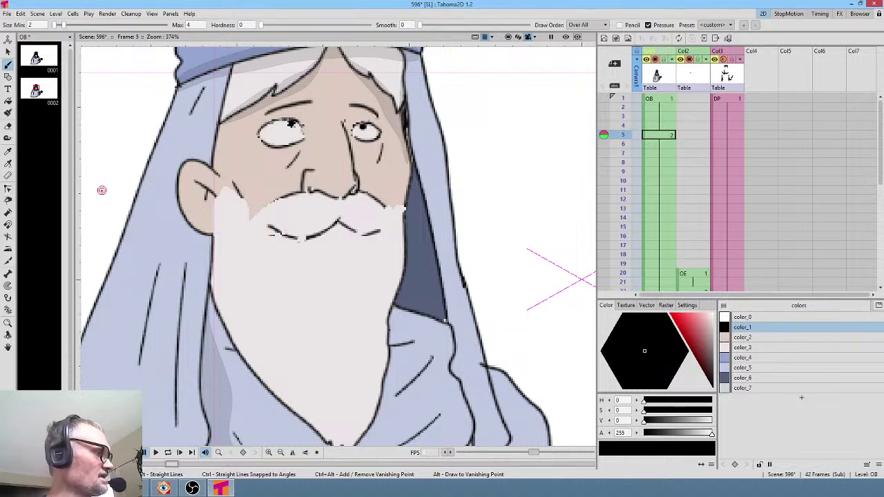
- Review the redrawn face at full view and close up, and play the scene to check the expression change
key("alt+0")
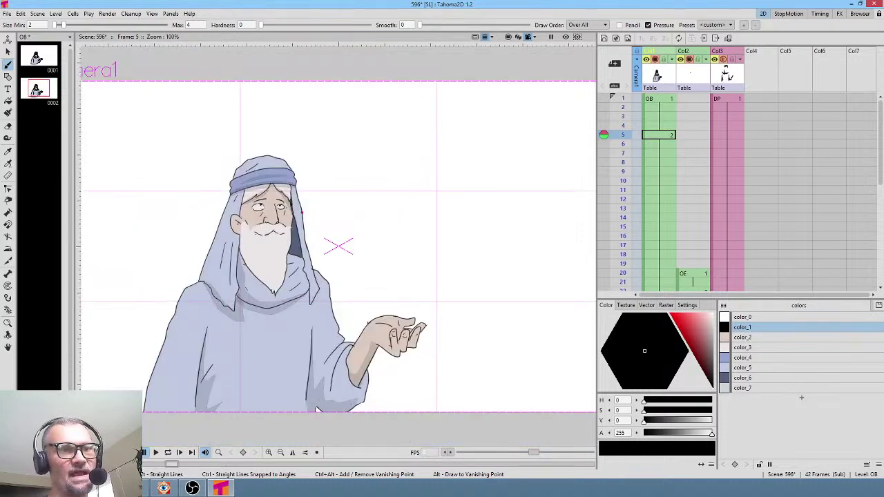
scroll(237, 196, "up", 5)
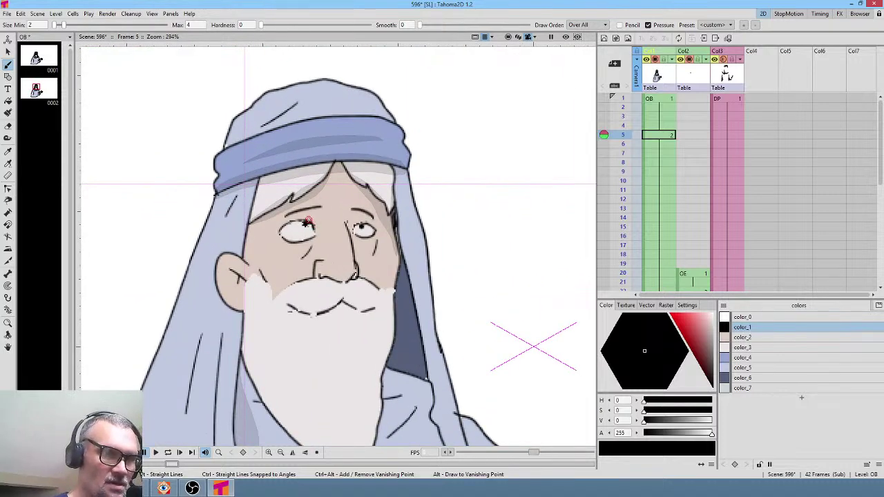
key("alt+0")
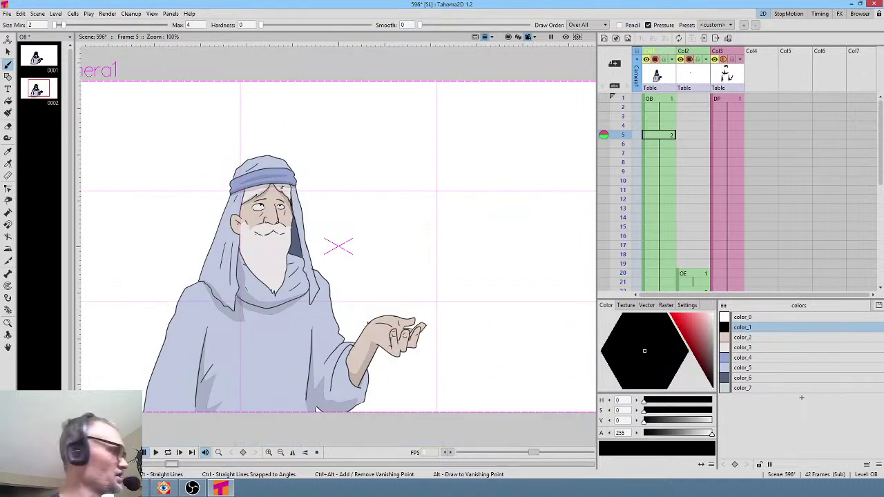
scroll(271, 214, "up", 4)
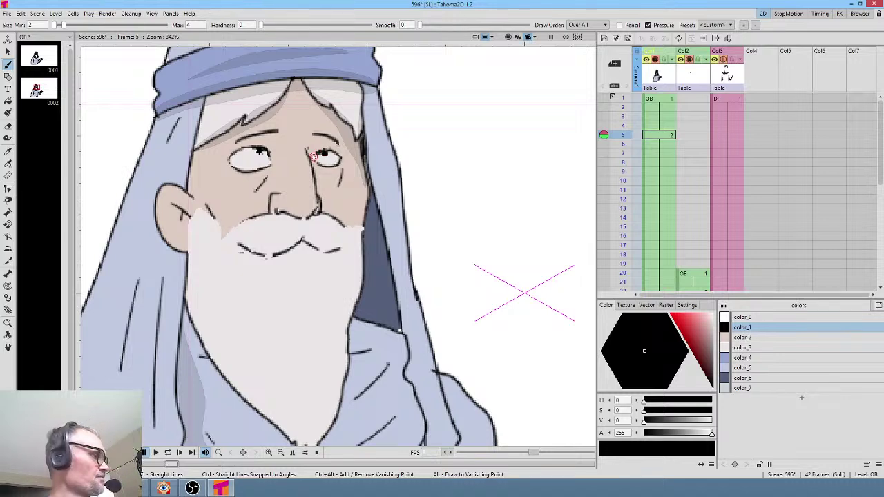
key("alt+0")
key("comma")
key("l")
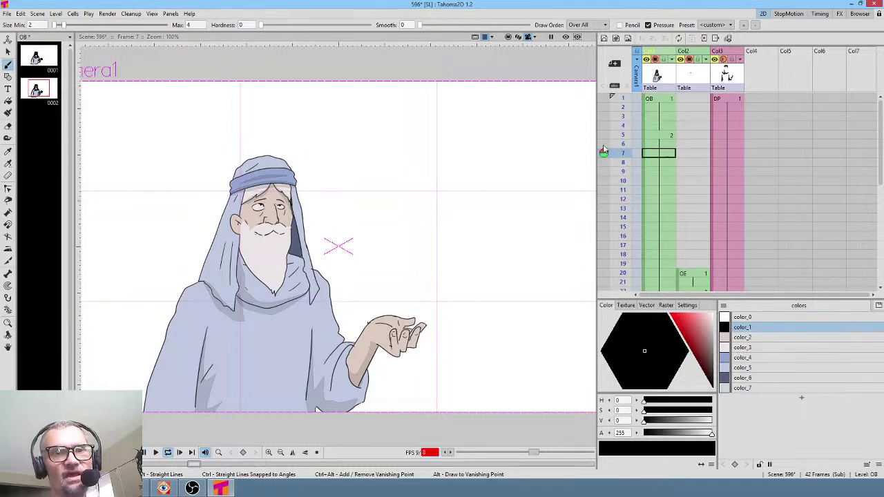
- Extend OB drawing 1 through frame 6 so drawing 2 starts at frame 7, and play back the expression change
left_click(667, 129)
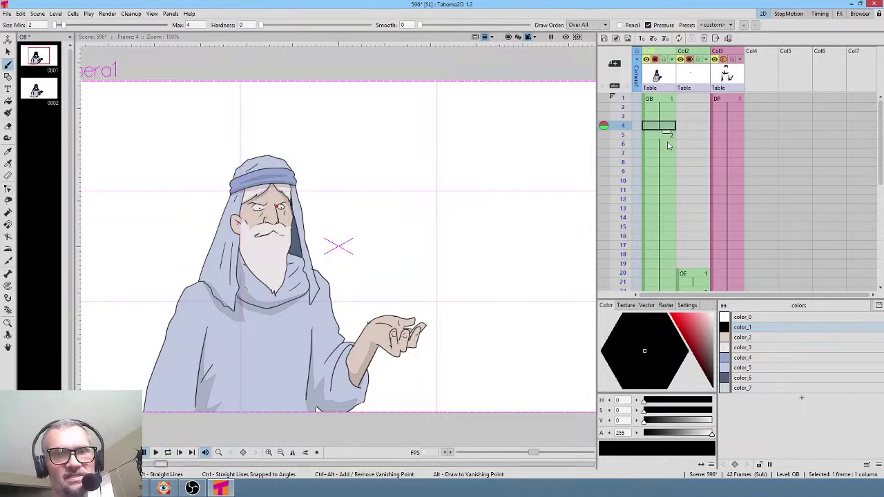
left_click_drag(668, 131, 667, 151)
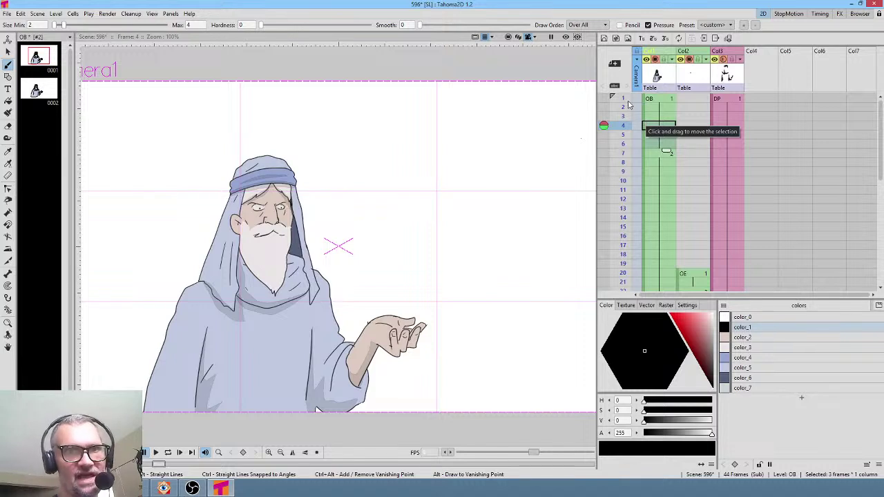
key("Down")
key("Down")
key("Down")
key("Down")
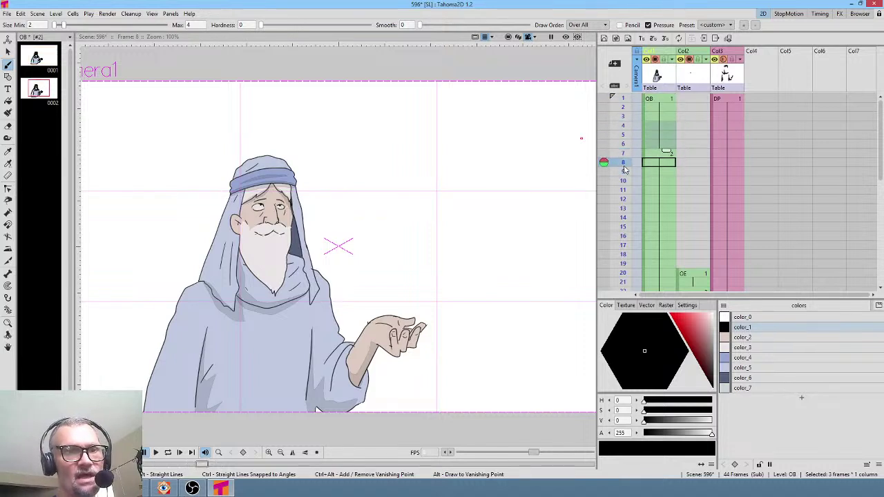
key("Up")
key("Up")
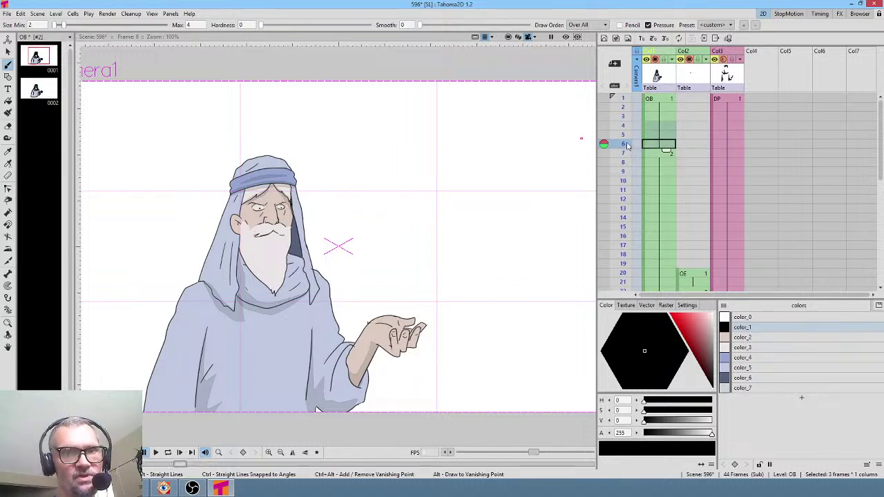
key("Down")
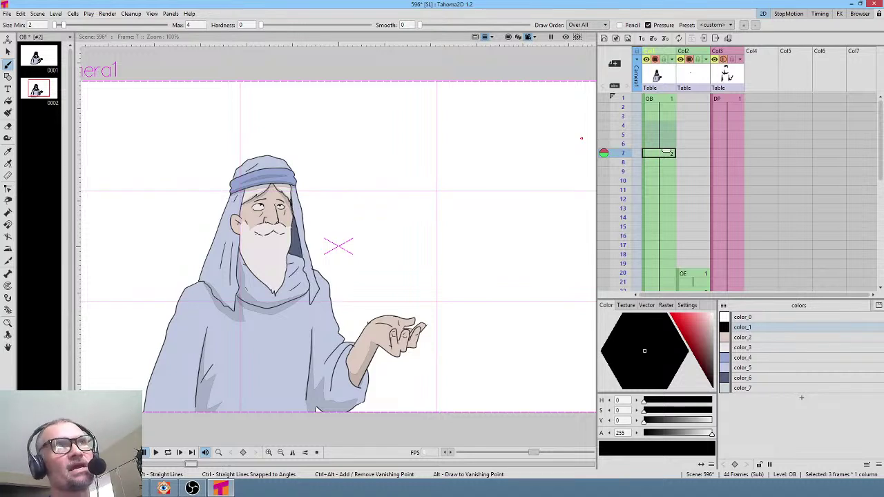
left_click(621, 100)
key("p")
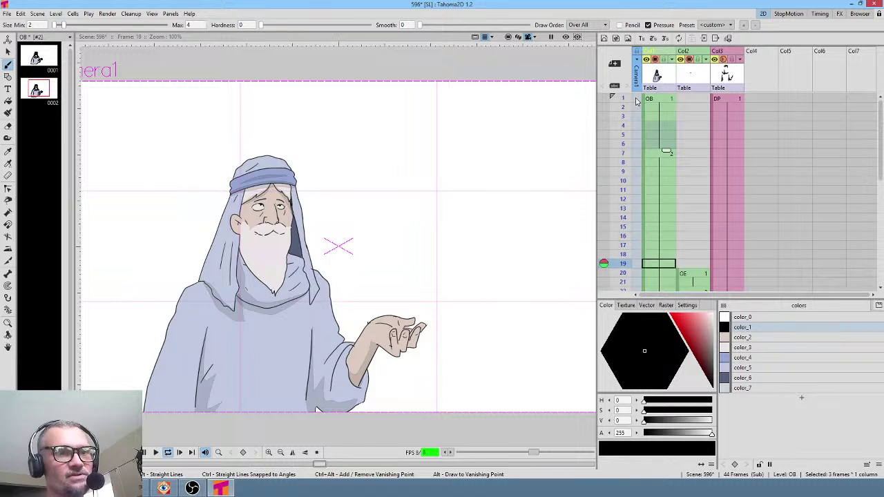
- Move the OE mouth cells up in the Xsheet to start at frame 10, and play the scene from frame 1
scroll(755, 216, "down", 4)
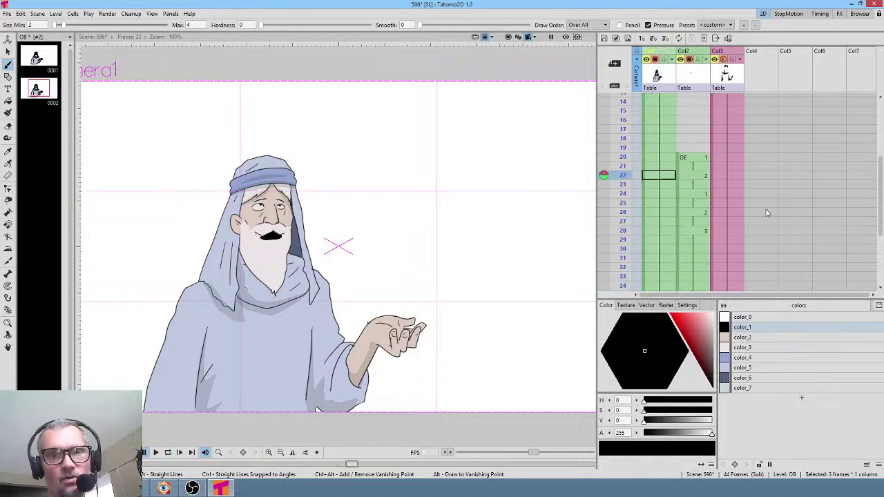
left_click_drag(677, 212, 682, 154)
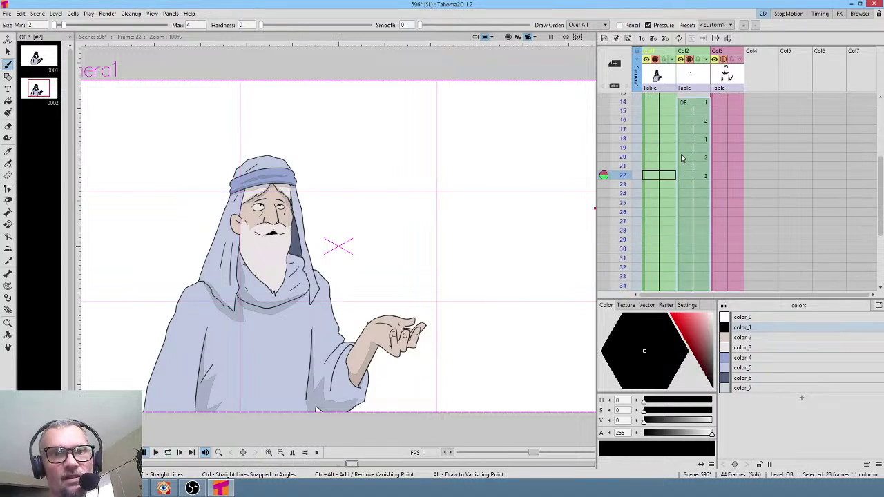
scroll(678, 248, "up", 5)
left_click_drag(679, 249, 683, 212)
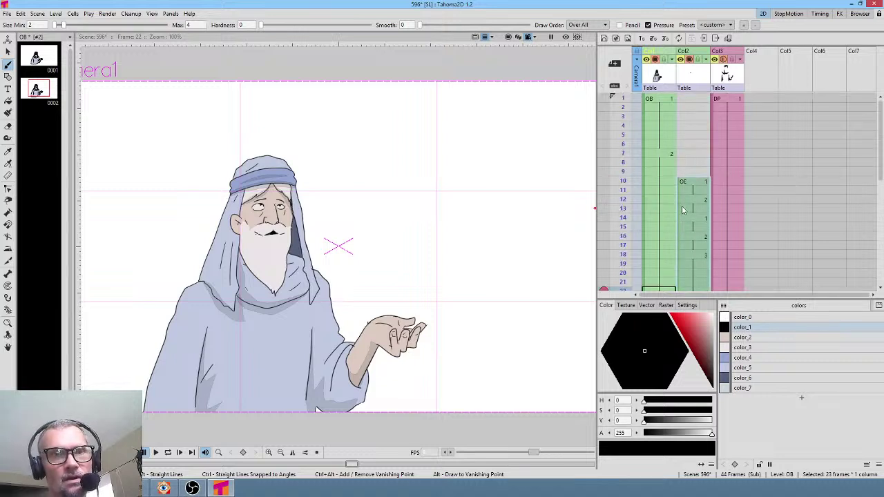
left_click(627, 99)
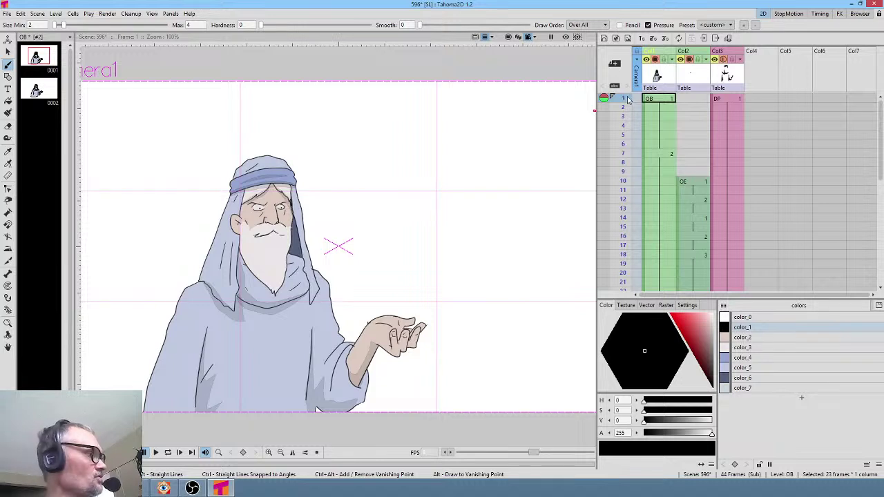
key("p")
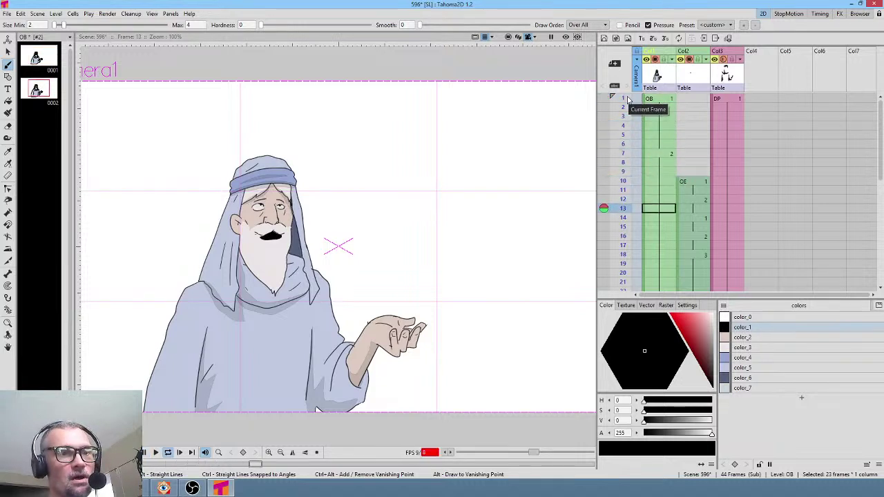
key("p")
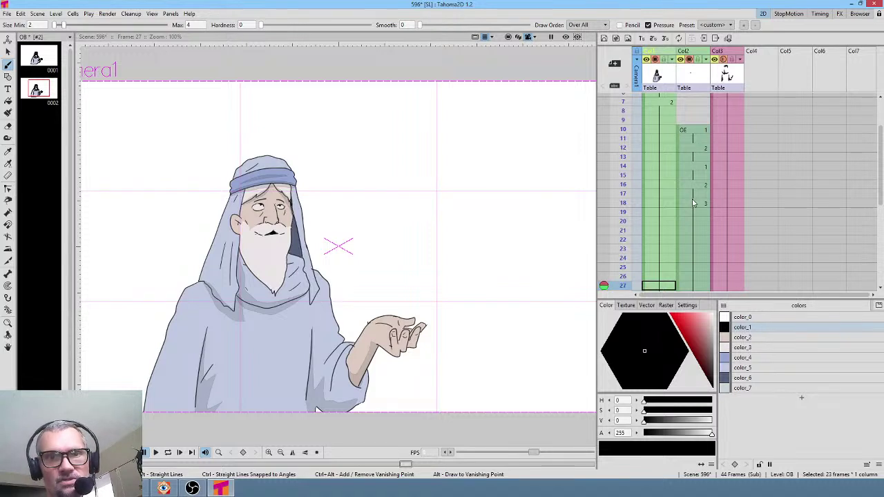
- Copy the OE mouth cells from frames 14–17, insert them at frame 18, and play back from frame 10
left_click_drag(694, 166, 697, 199)
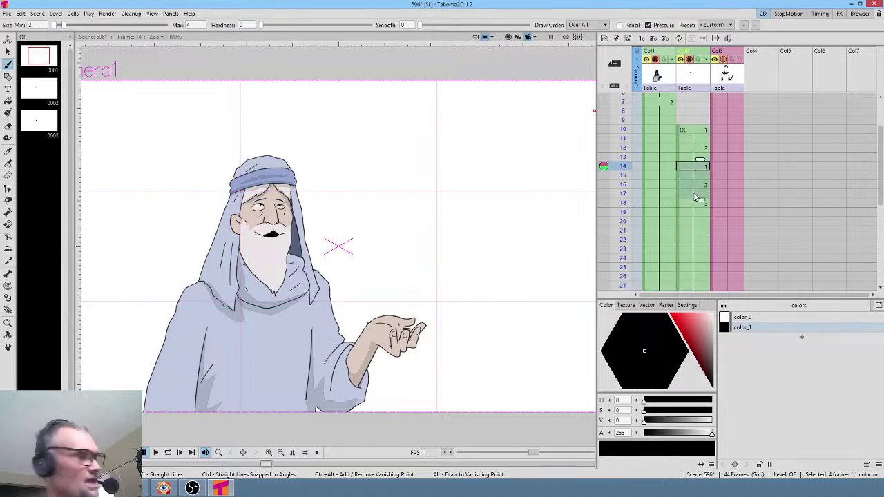
left_click(689, 203)
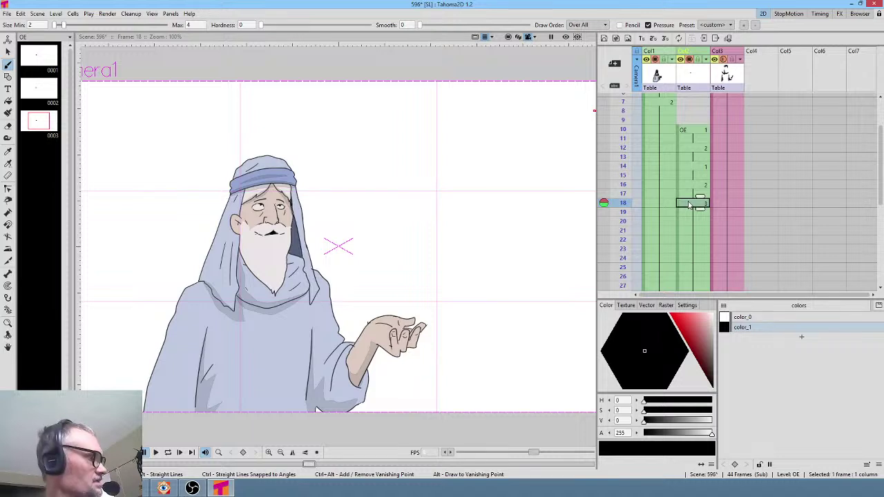
key("ctrl+v")
left_click(625, 131)
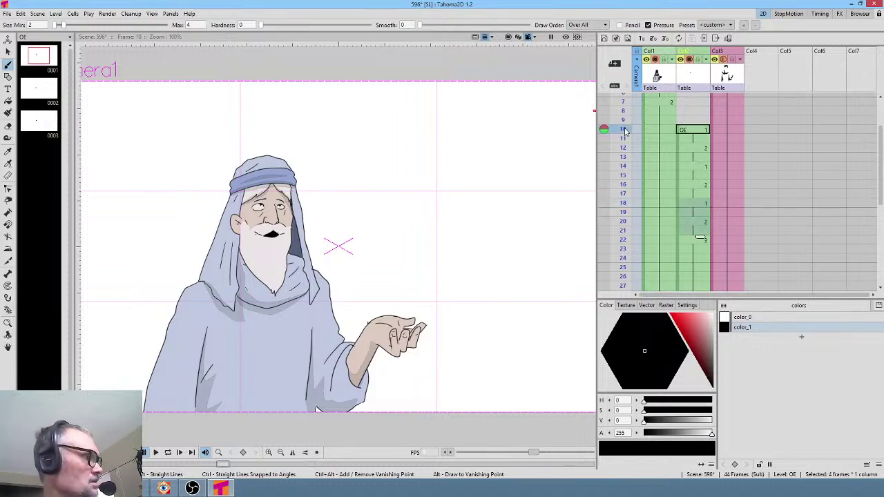
key("p")
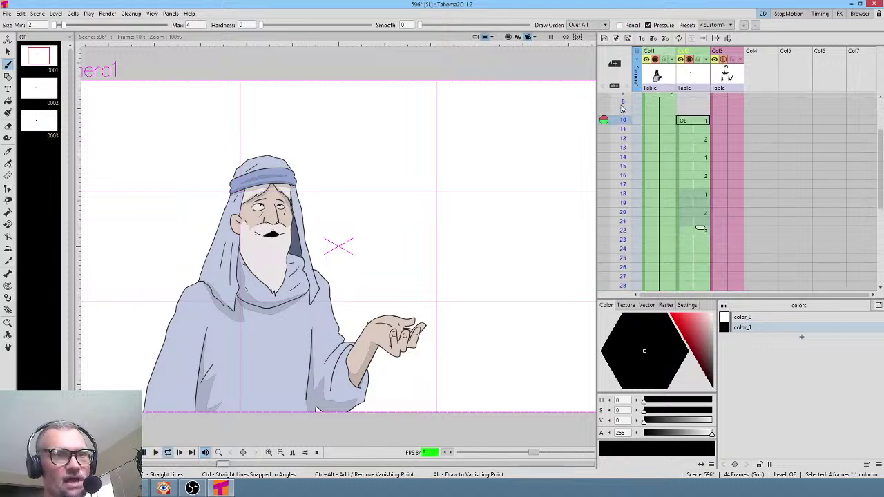
key("p")
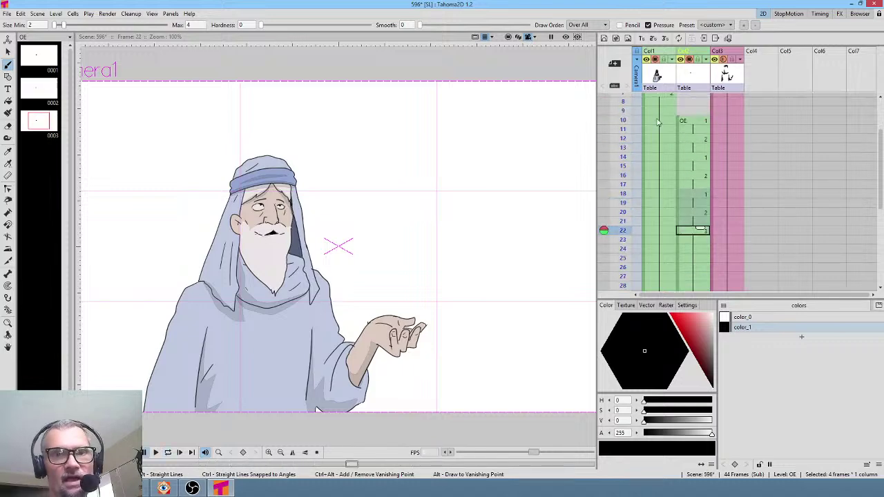
- Examine the three OE mouth drawings and how they look on the face at frames 10 and 12
left_click(694, 123)
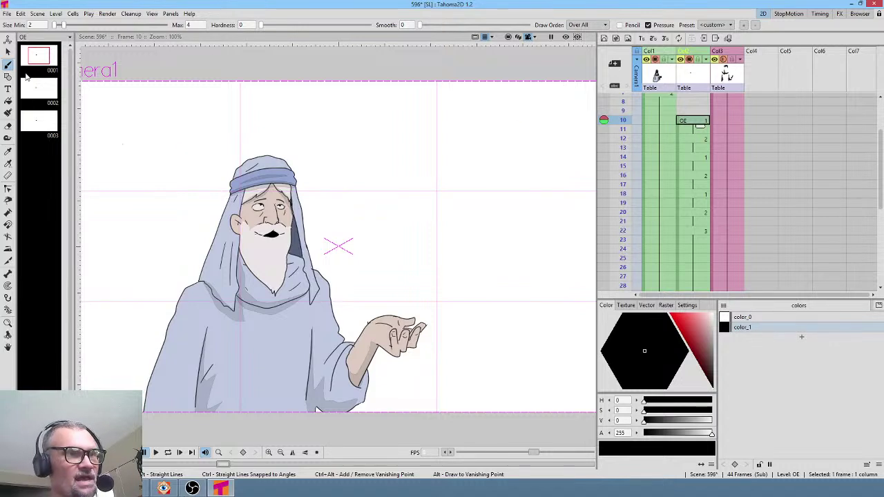
left_click(35, 95)
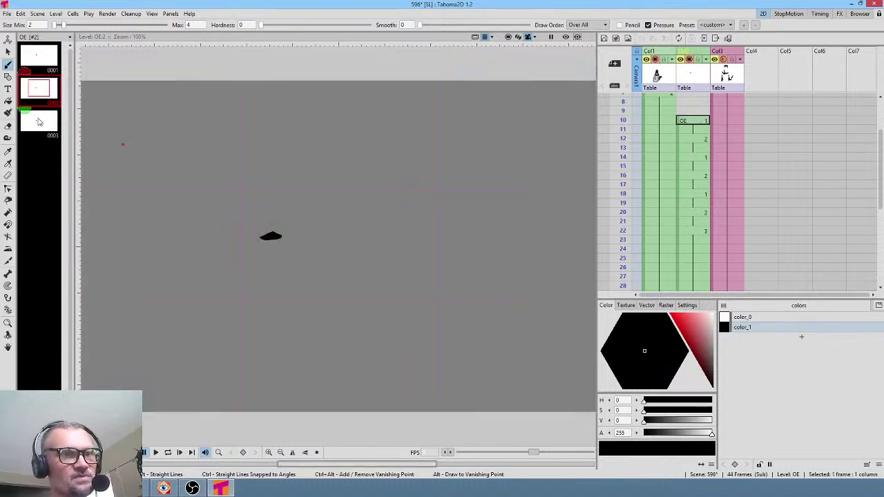
left_click(39, 119)
left_click(43, 97)
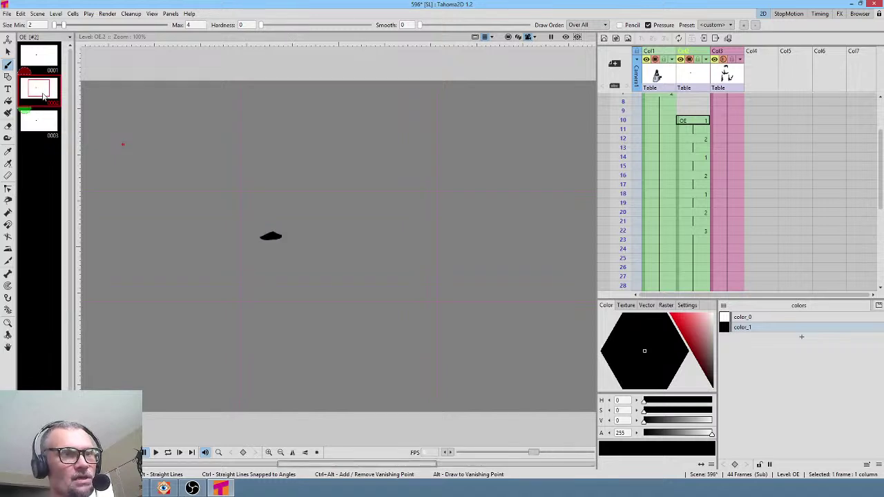
left_click(46, 69)
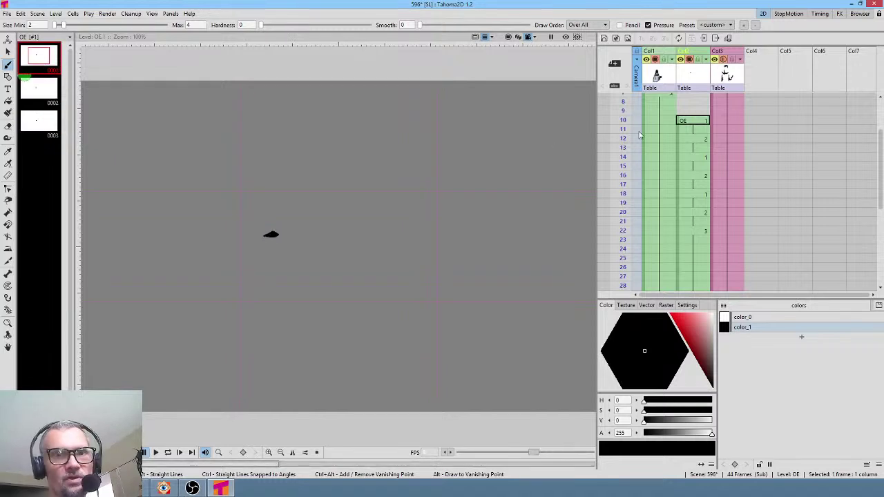
left_click(697, 121)
left_click(697, 140)
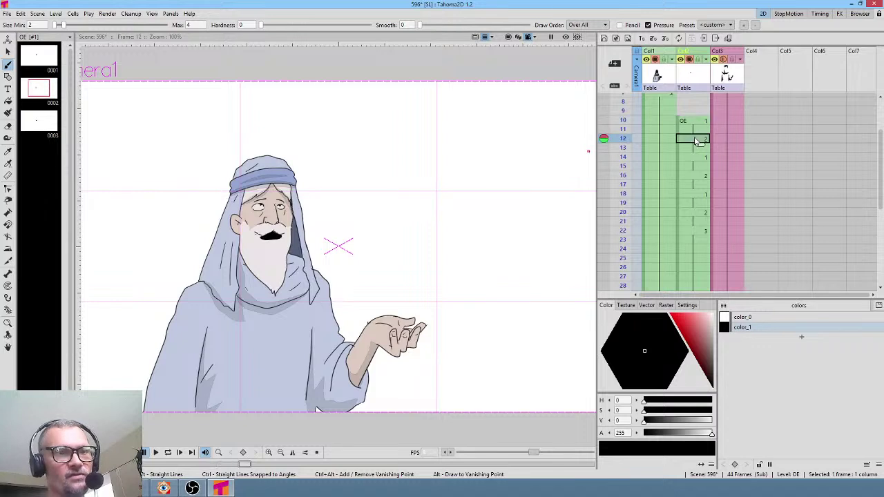
left_click(38, 94)
left_click(47, 124)
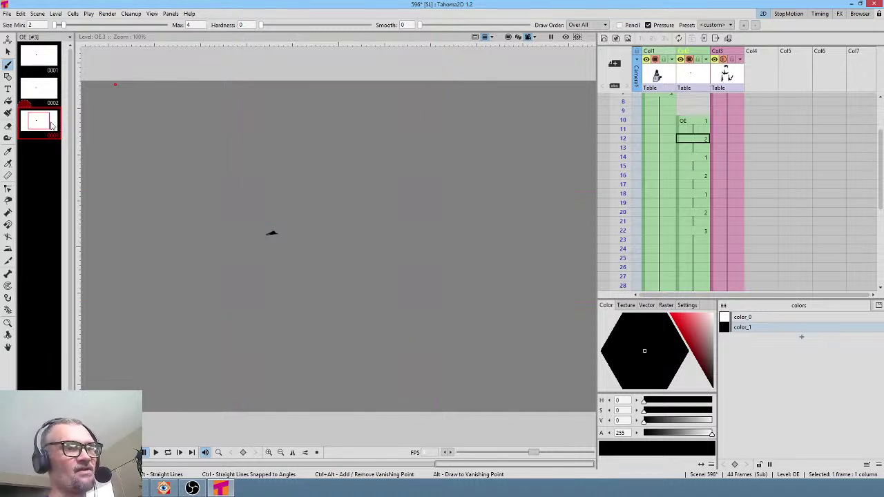
- Add a copy of mouth drawing 0003 as OE drawing 0004 and erase its contents after a test scribble
left_click(43, 147)
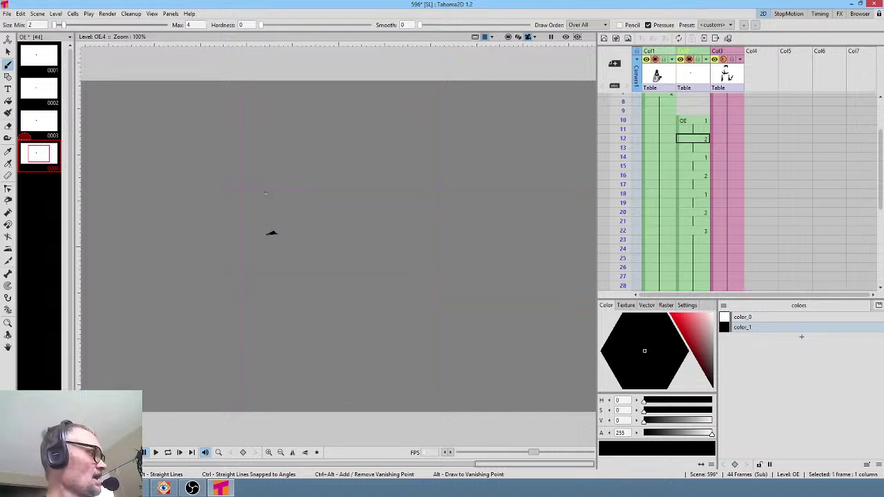
mouse_move(275, 213)
left_mouse_down()
mouse_move(247, 266)
mouse_move(241, 183)
mouse_move(229, 202)
mouse_move(223, 260)
left_mouse_up()
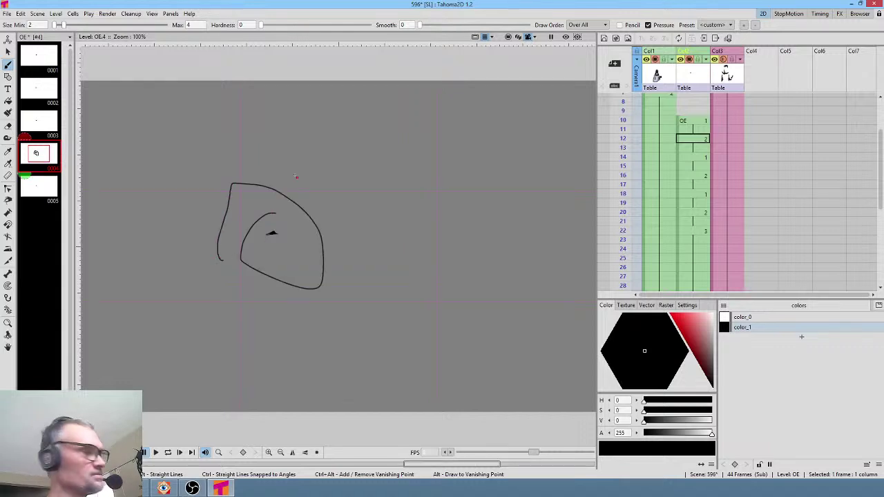
key("a")
mouse_move(256, 141)
left_mouse_down()
mouse_move(386, 339)
mouse_move(193, 148)
left_mouse_up()
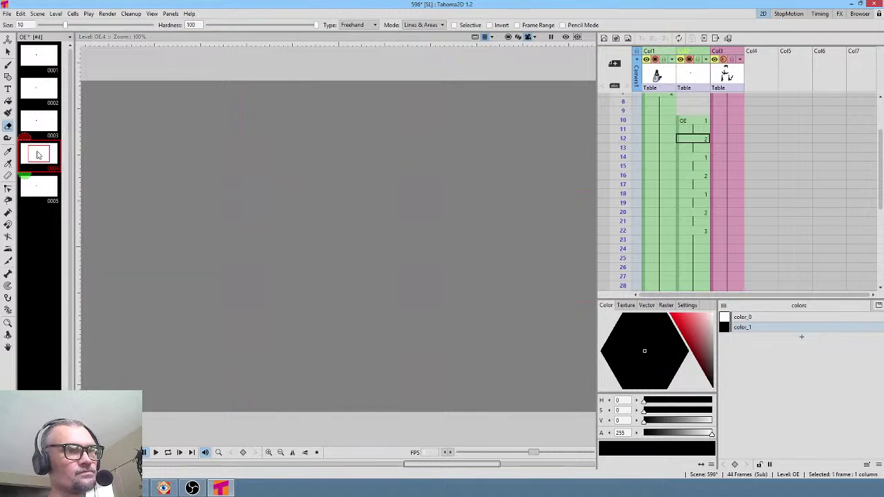
left_click(41, 188)
left_click(46, 158)
left_click(47, 116)
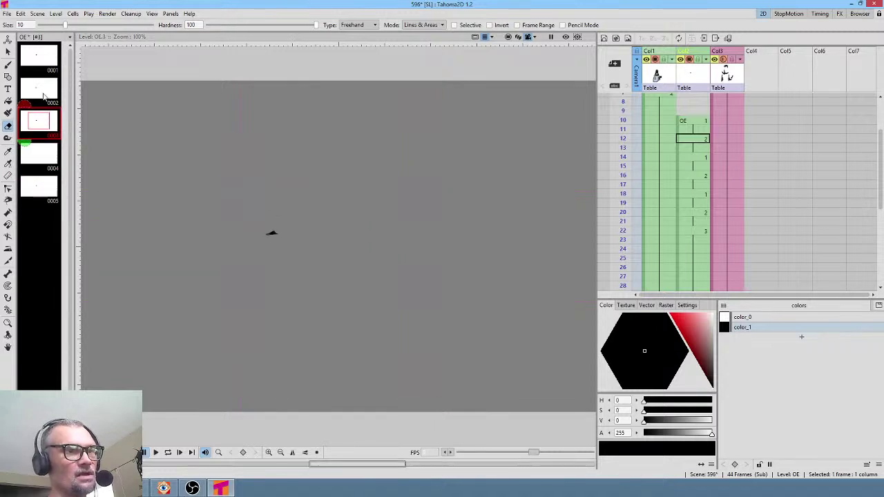
left_click(43, 96)
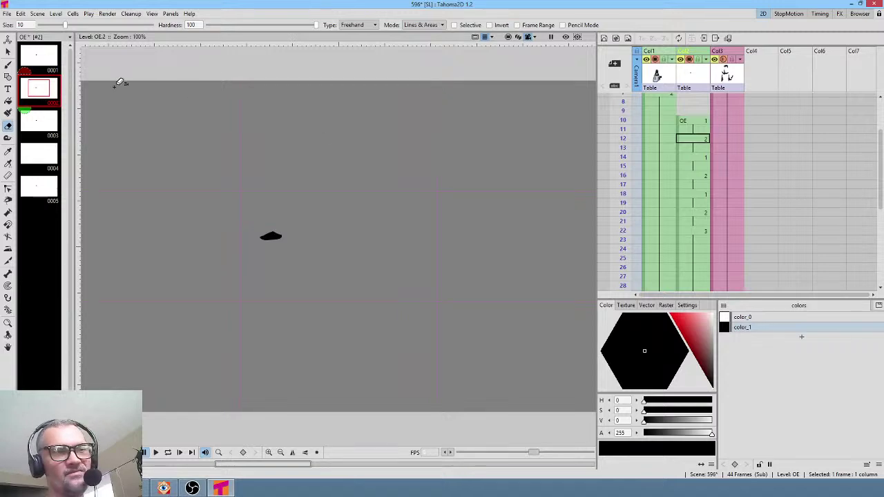
- Replace OE drawing 0002 at frames 12–13 with blank drawing 0004, with the following mouth cells starting at frame 14
left_click(698, 141)
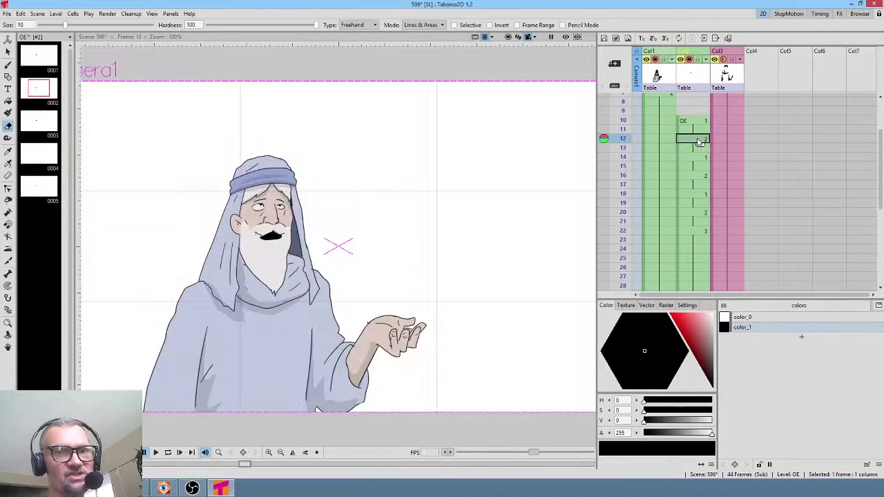
left_click(699, 153, "shift")
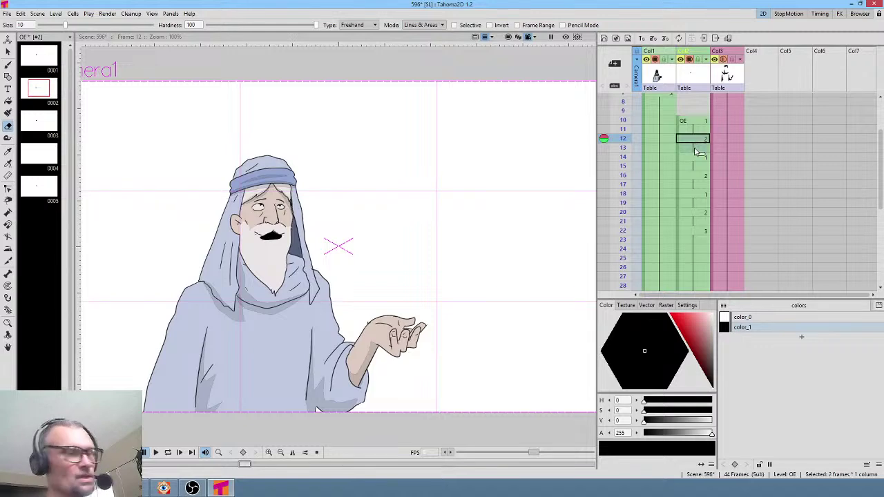
key("Delete")
left_click(45, 156)
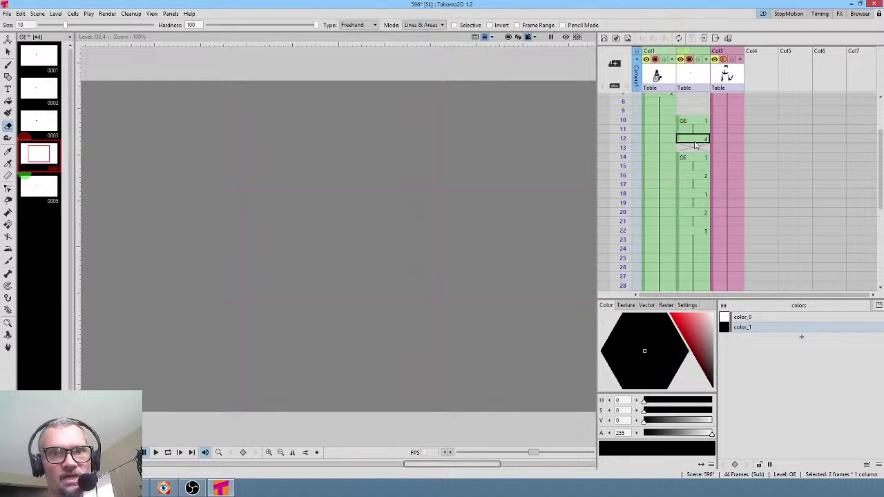
left_click(699, 141)
left_click_drag(701, 146, 701, 156)
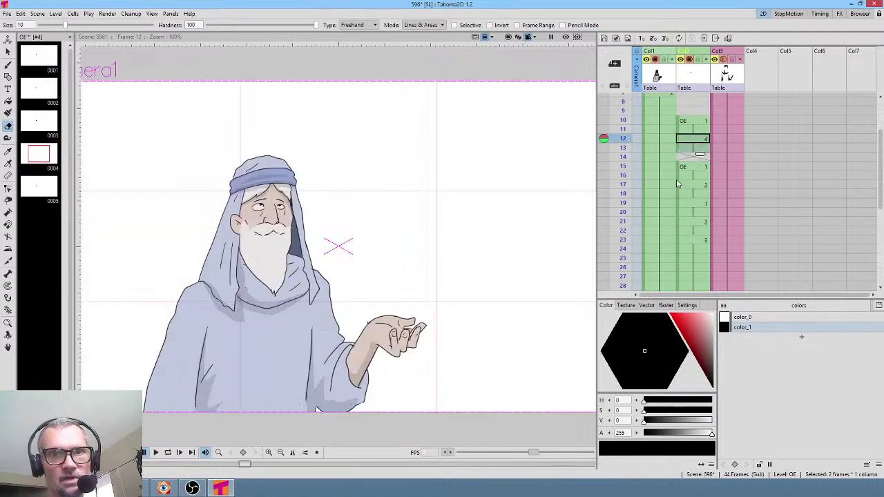
left_click_drag(678, 182, 679, 173)
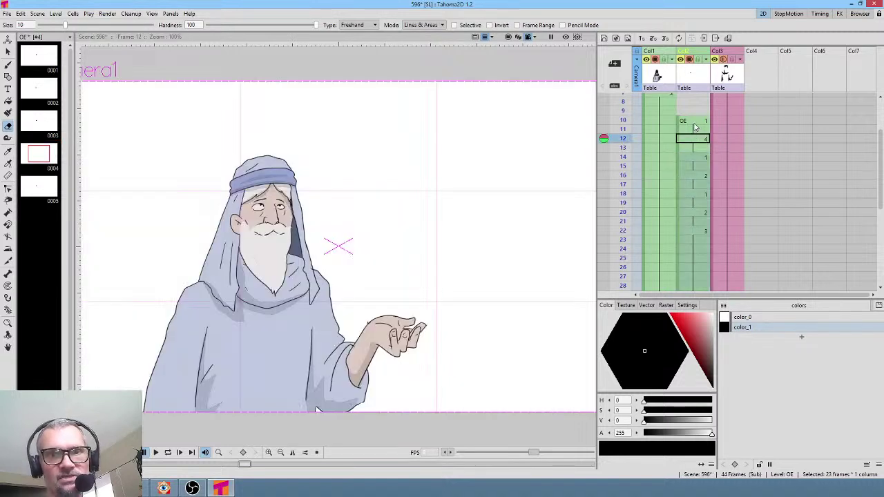
- Copy the OE mouth cells from frames 10–13 and paste them in at frames 14 and 18
left_click(693, 121)
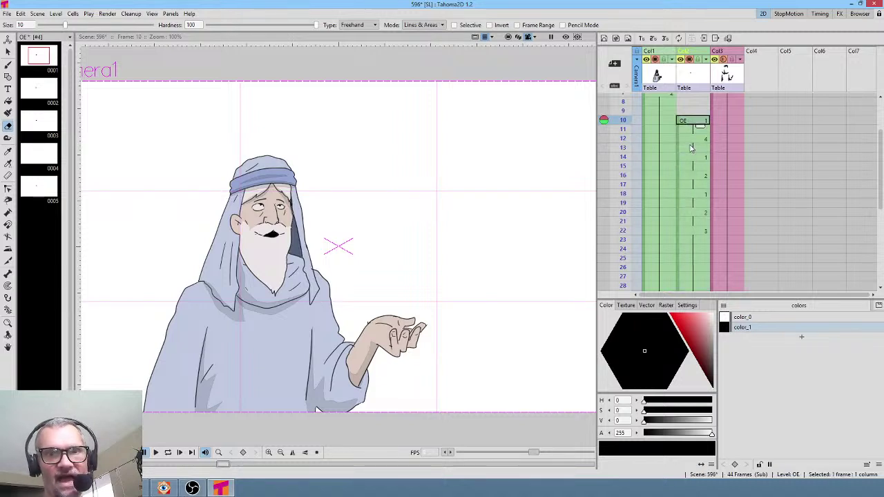
left_click(690, 149, "shift")
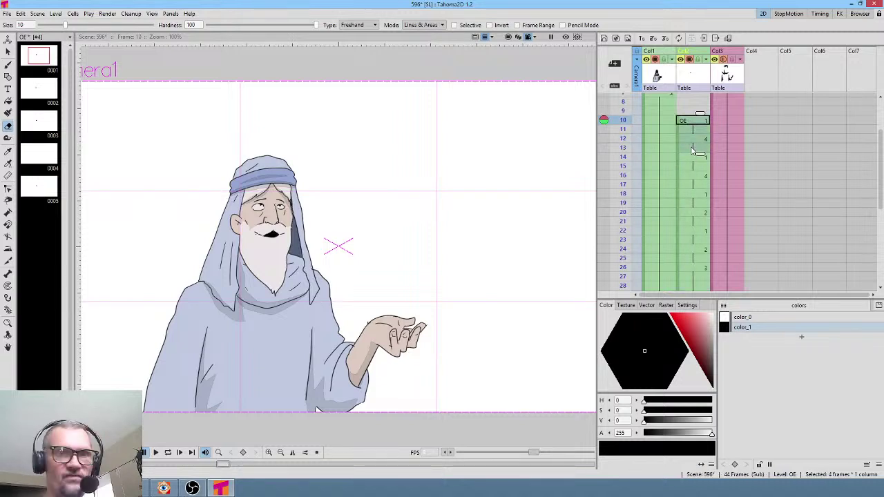
key("ctrl+c")
left_click(693, 158)
key("ctrl+v")
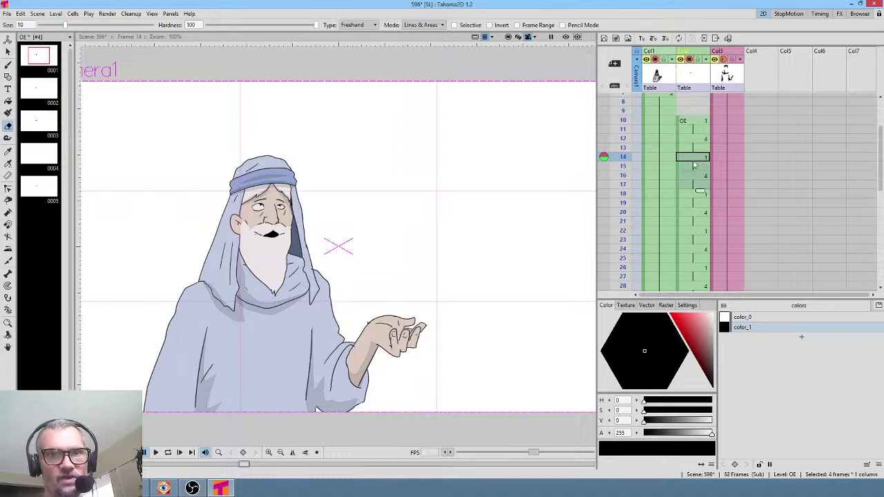
left_click(698, 195)
key("ctrl+v")
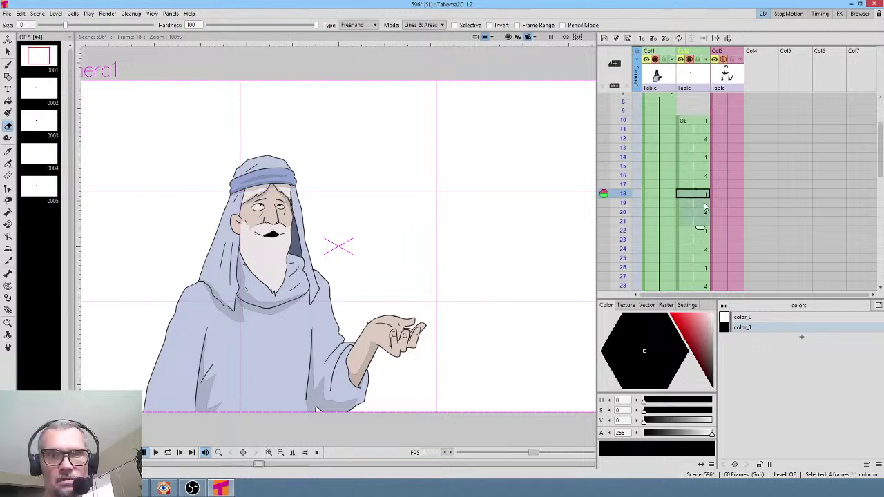
- Cut the surplus OE mouth cells from frames 22–45 and play the scene from frame 9
left_click(692, 232)
scroll(697, 233, "down", 8)
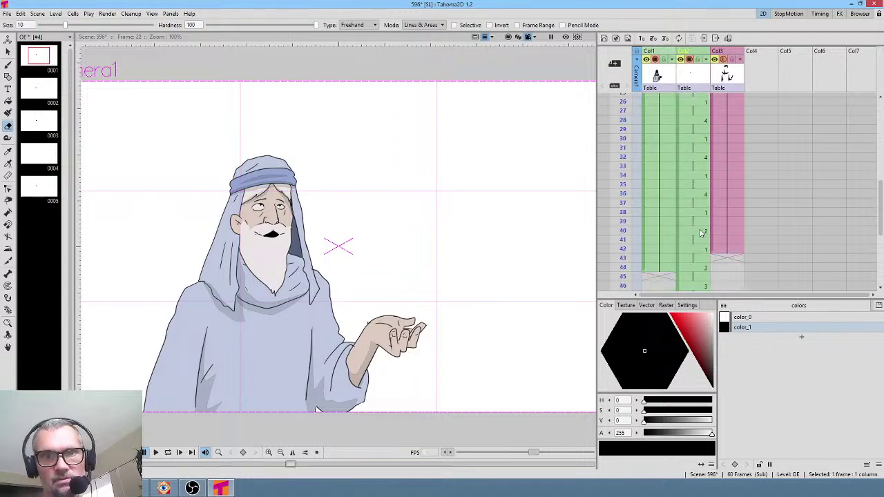
left_click(699, 225, "shift")
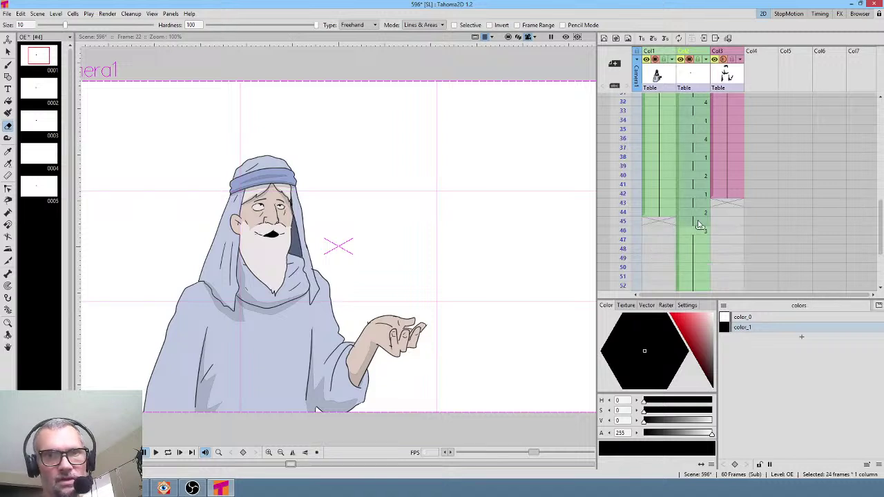
key("ctrl+x")
scroll(701, 210, "up", 10)
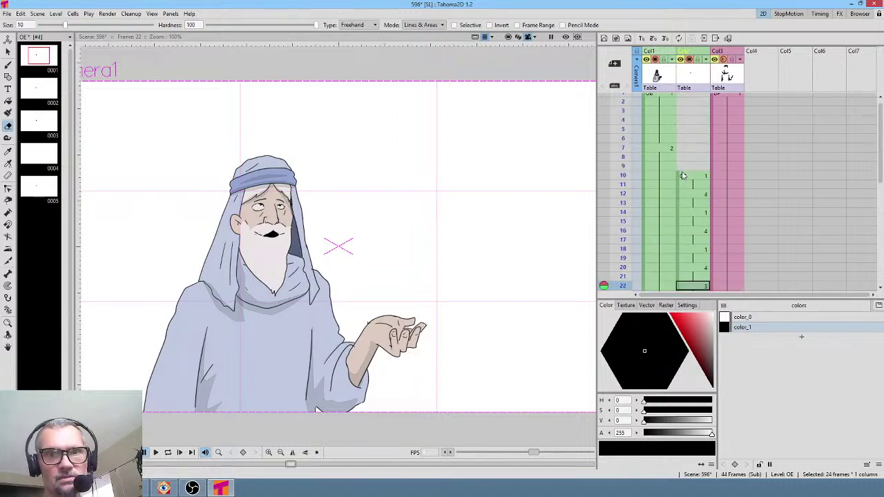
left_click(626, 166)
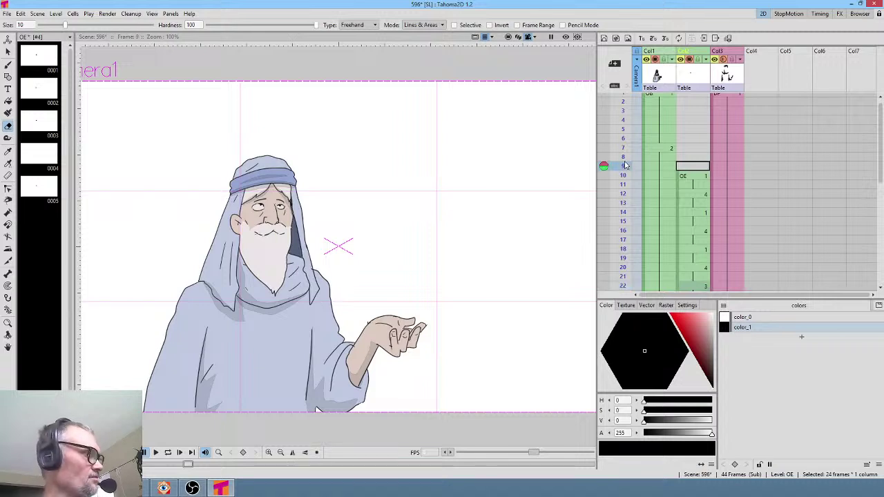
key("p")
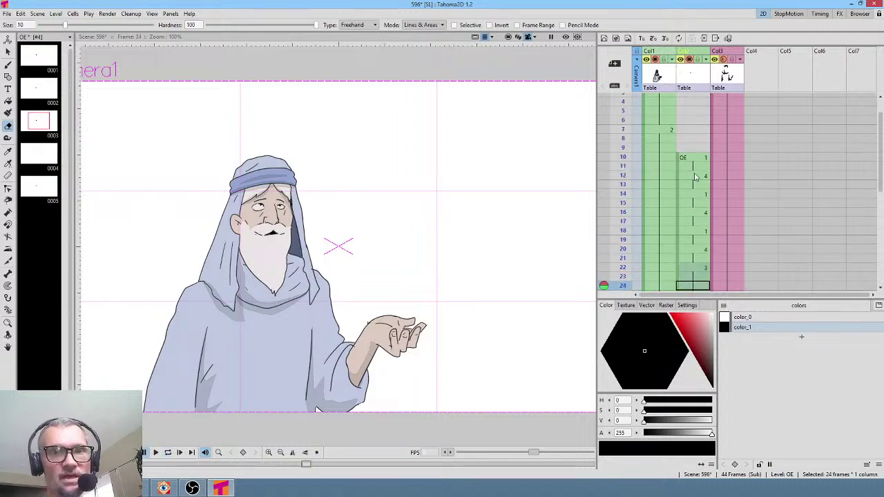
- Draw a small mouth opening under the moustache in OE drawing 0004 at frame 12 and fill it with black color_1
left_click(698, 176)
left_click(698, 159)
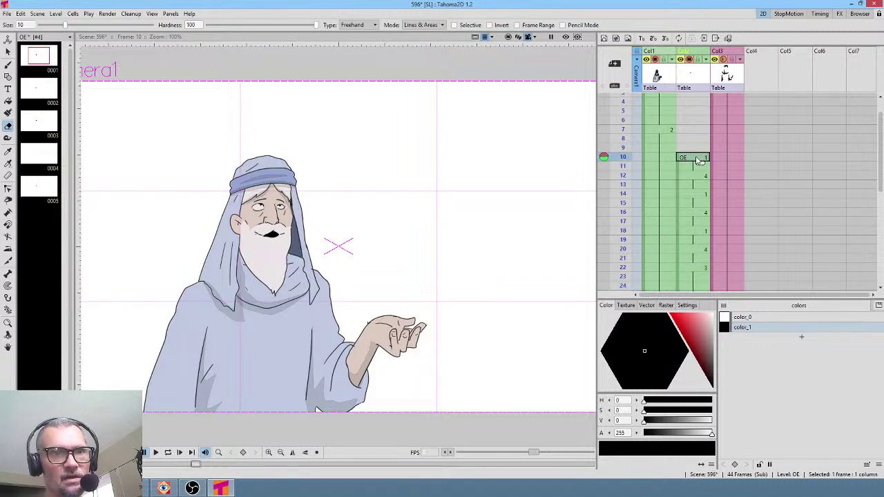
left_click(695, 176)
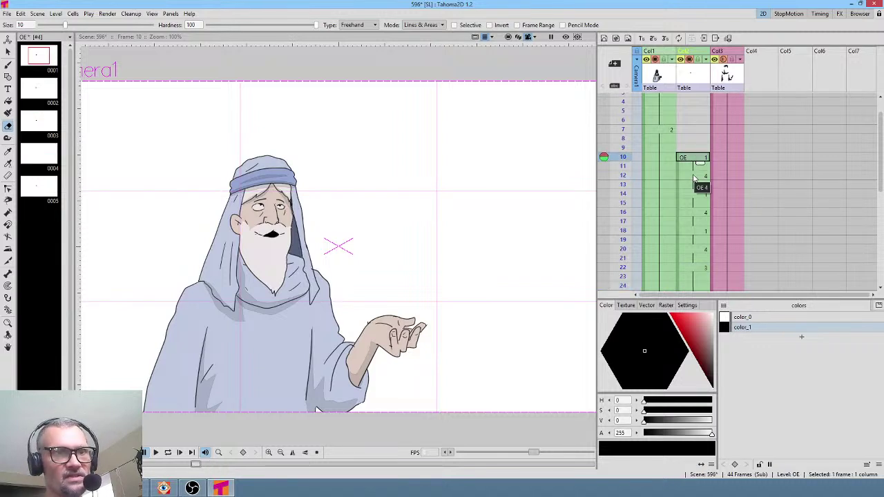
scroll(249, 242, "up", 3)
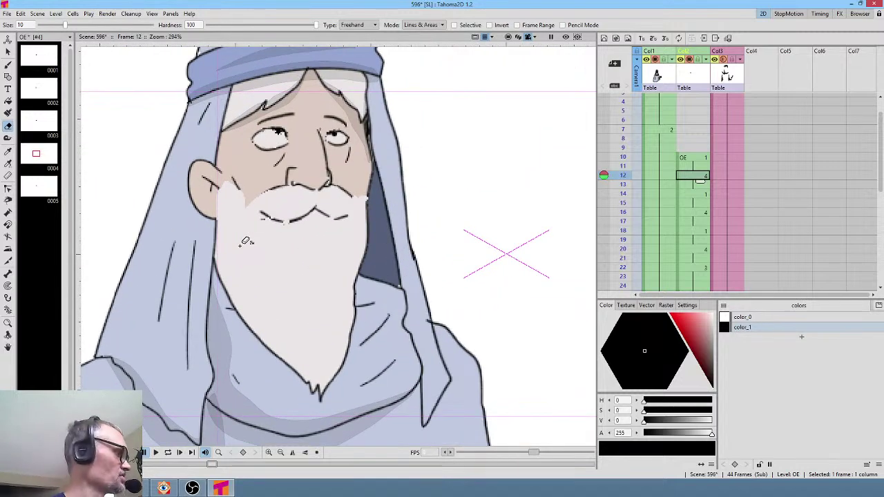
key("b")
mouse_move(324, 214)
left_mouse_down()
mouse_move(303, 218)
mouse_move(328, 216)
left_mouse_up()
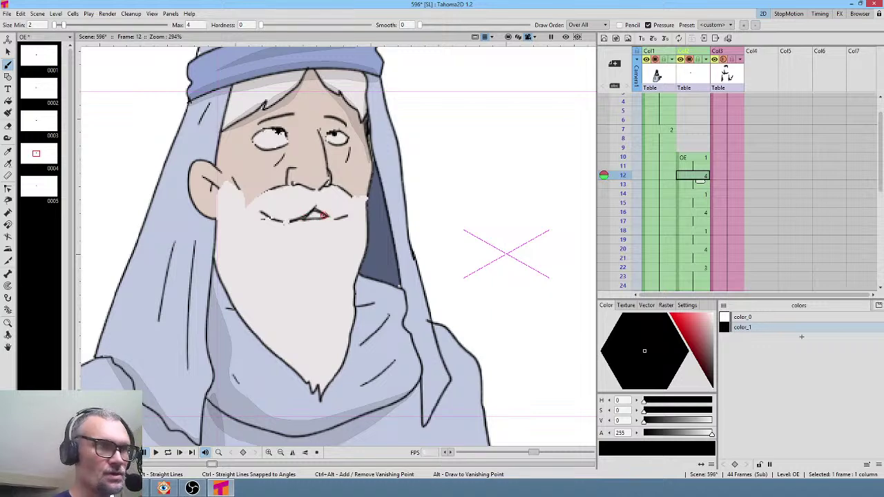
key("f")
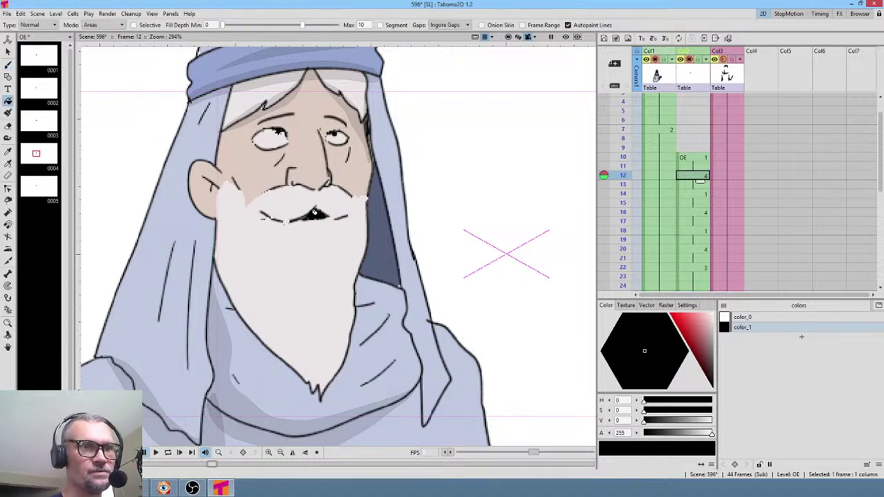
- Check the open mouth at frame 10 and loop the playback to judge the new mouth movement
left_click(688, 158)
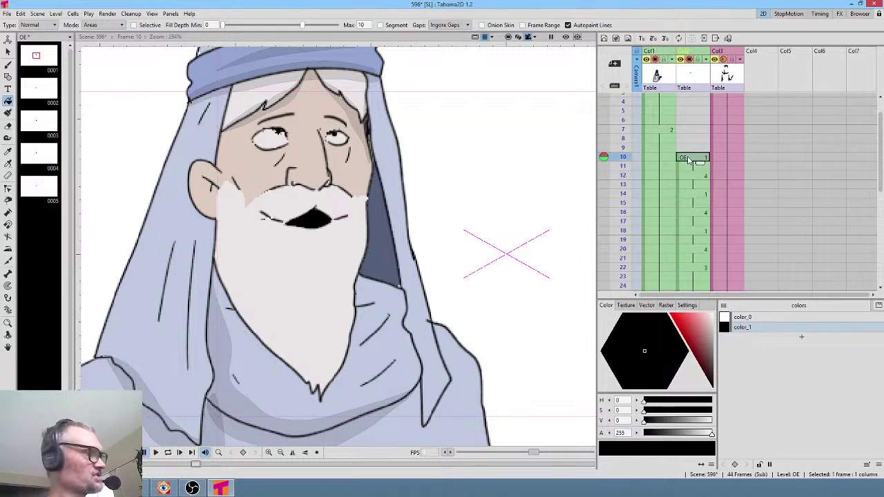
scroll(331, 200, "down", 5)
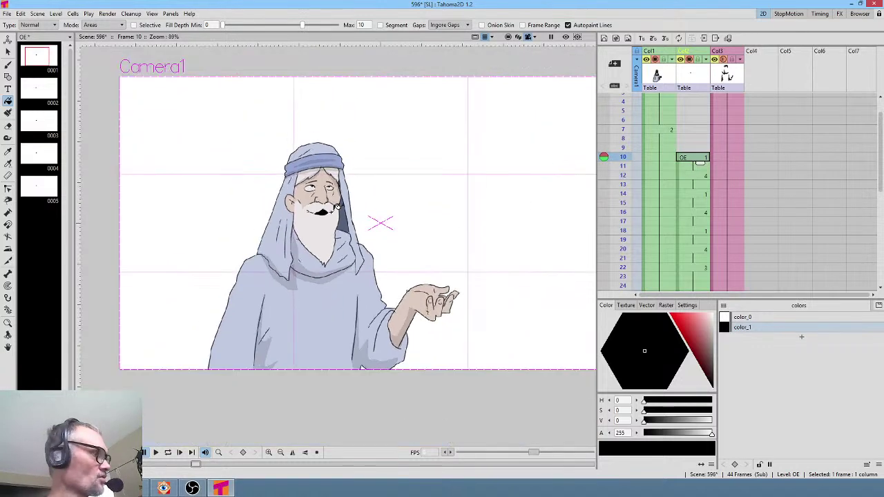
scroll(337, 207, "up", 1)
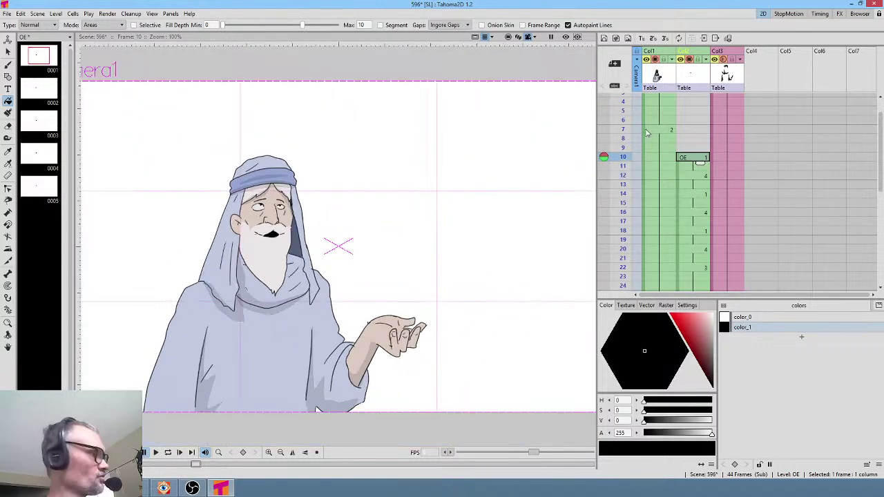
key("l")
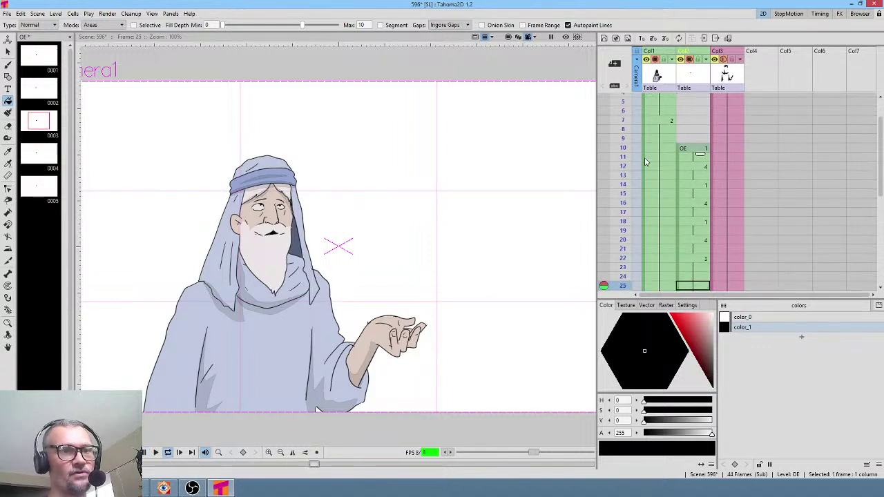
key("l")
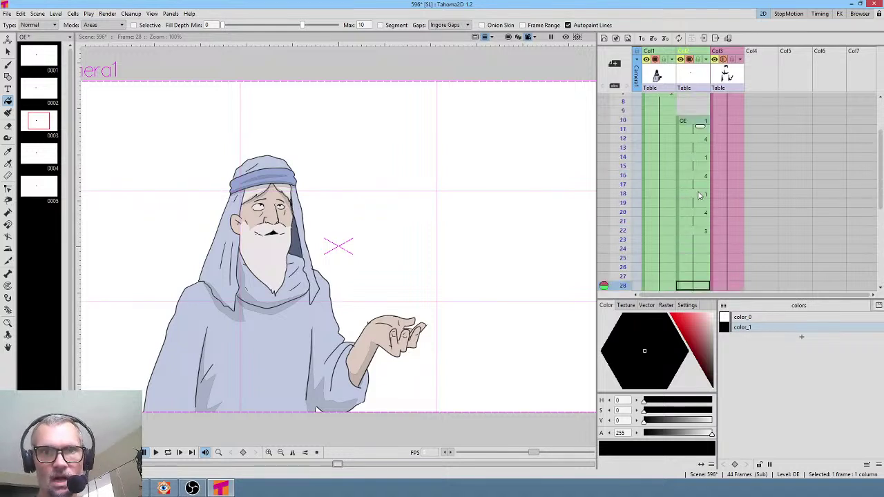
- Insert OE drawing 0001 at frames 22–23 ahead of drawing 0003, and loop the playback from frame 10
left_click(695, 231)
key("q")
key("q")
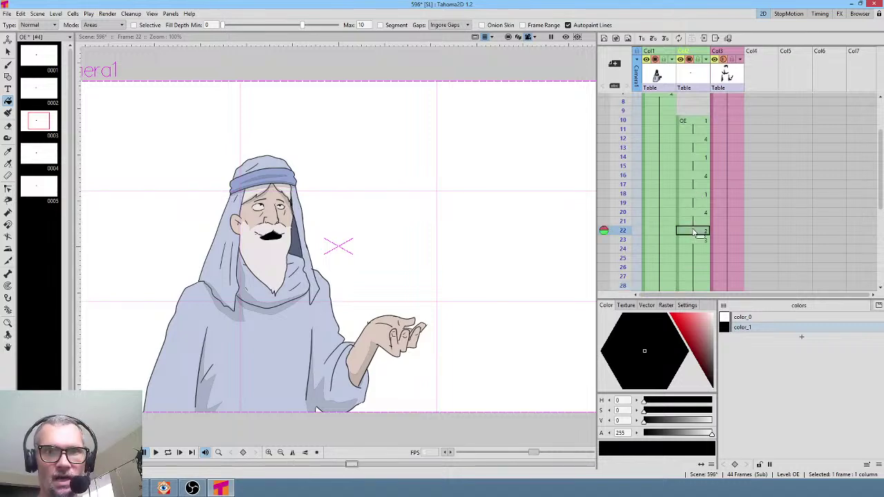
key("q")
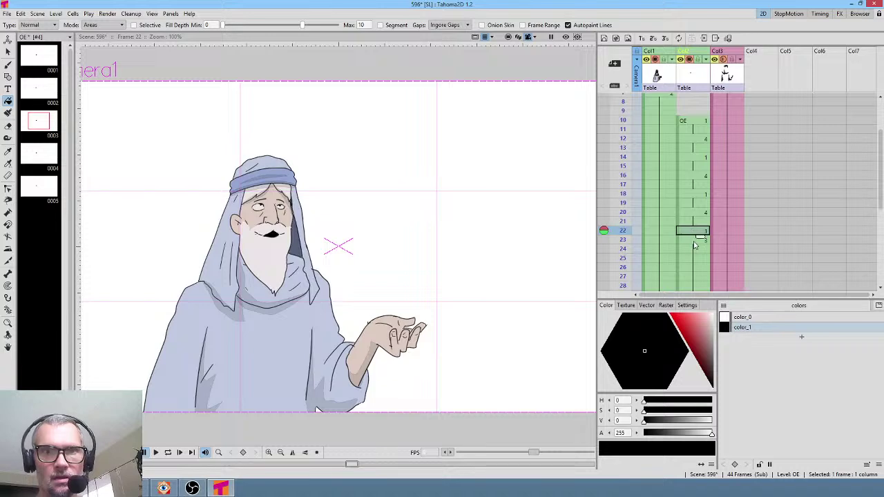
left_click(696, 241, "shift")
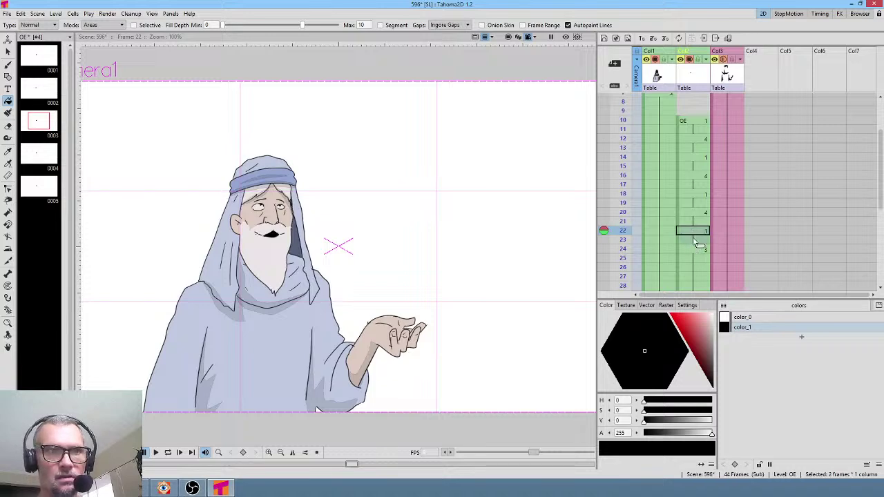
left_click(694, 122)
key("l")
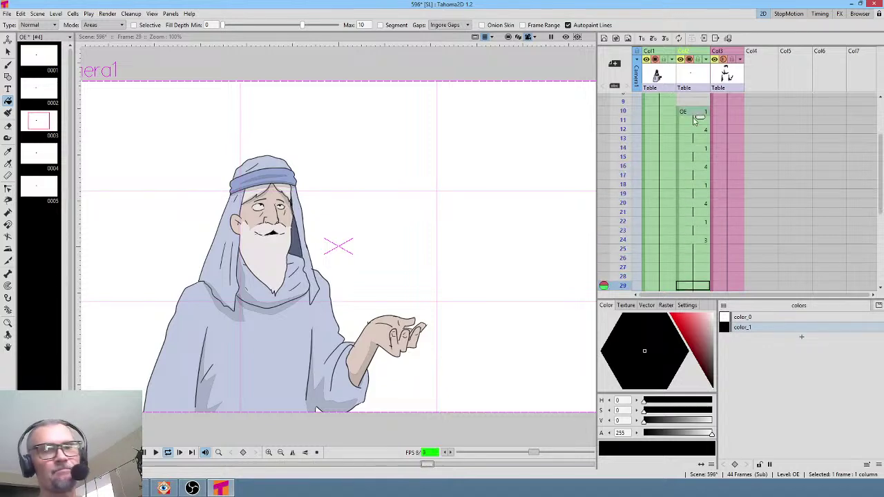
key("l")
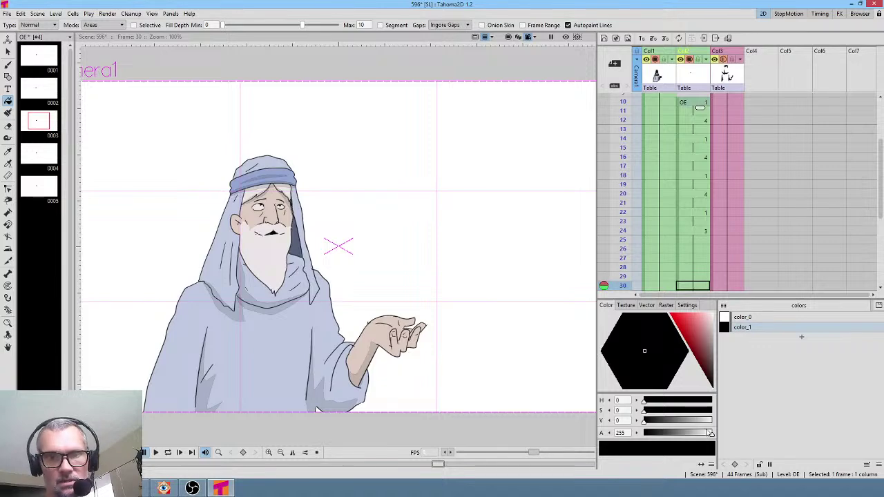
- Set the alpha of color_1 in the OE mouth level to 123, using the mouth at frame 18 as reference
left_click(706, 194)
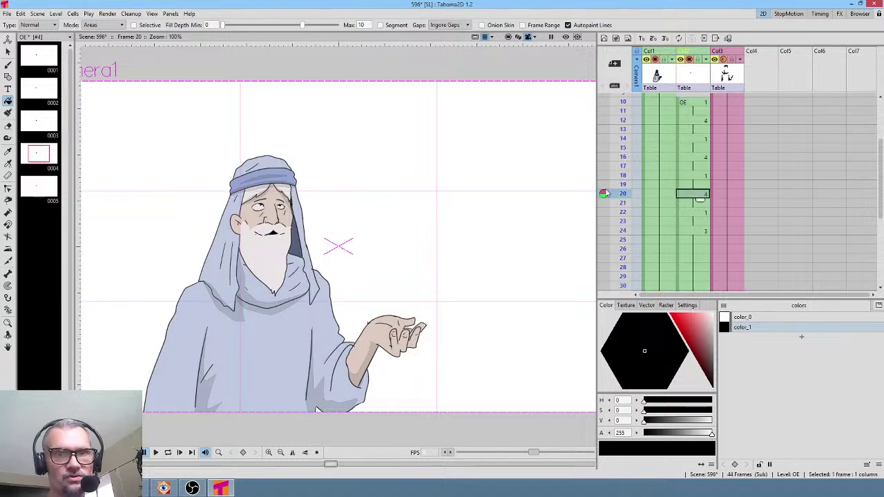
key("Up")
key("Up")
scroll(275, 229, "up", 10)
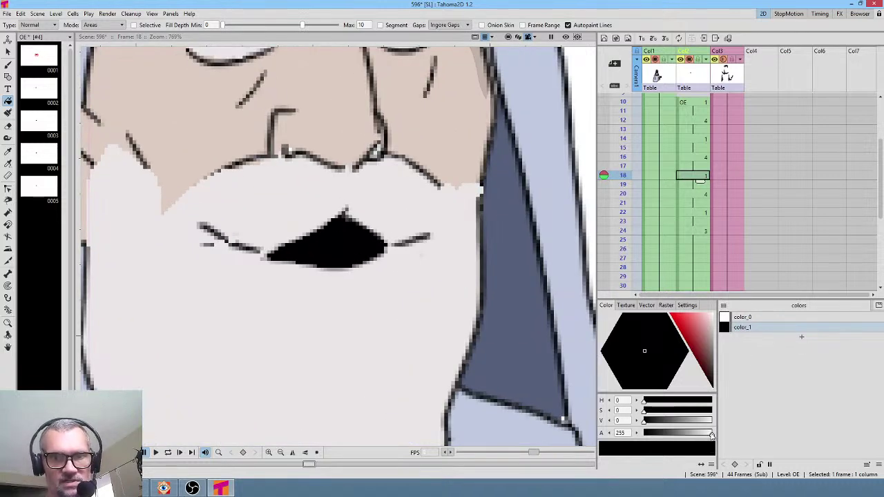
left_click_drag(712, 435, 677, 435)
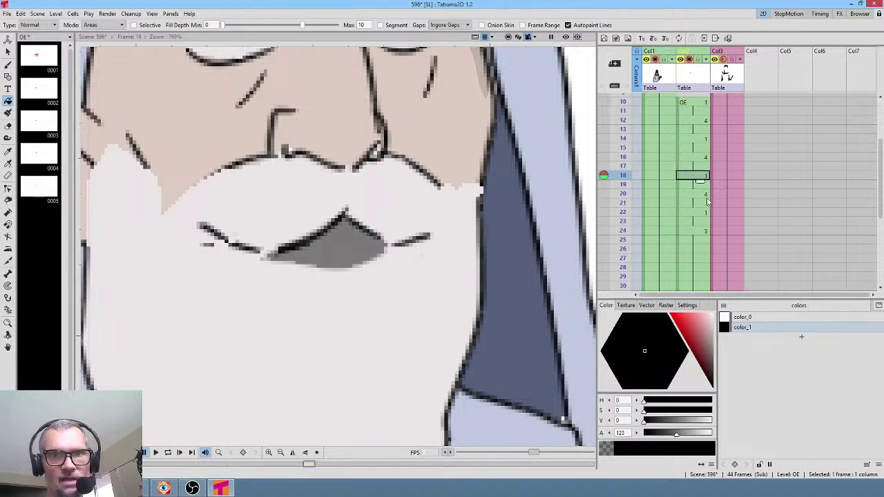
- Change the OB level's outline color_1 to a dark brown with hue 0, saturation 17 and value 23
left_click(659, 78)
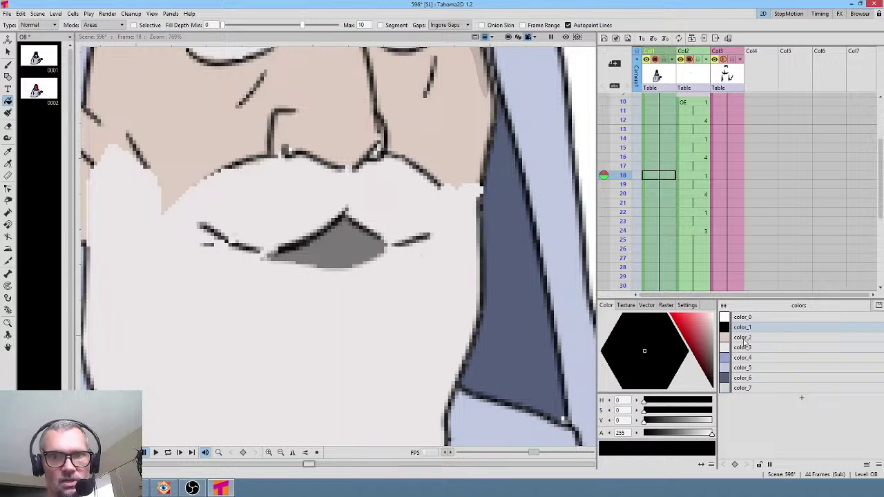
left_click_drag(711, 375, 713, 373)
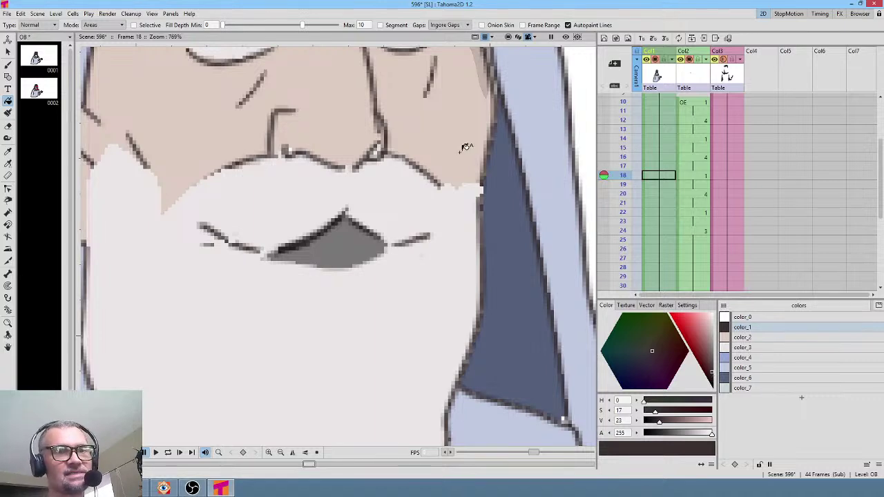
scroll(477, 154, "down", 5)
left_click_drag(476, 153, 442, 193)
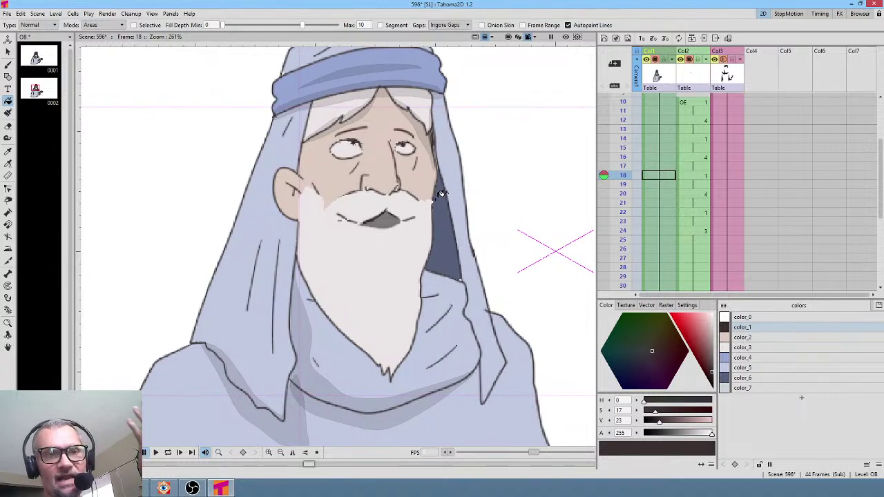
- Set the alpha of color_1 in the OE mouth level to 157, and loop the playback from frame 1
left_click(704, 102)
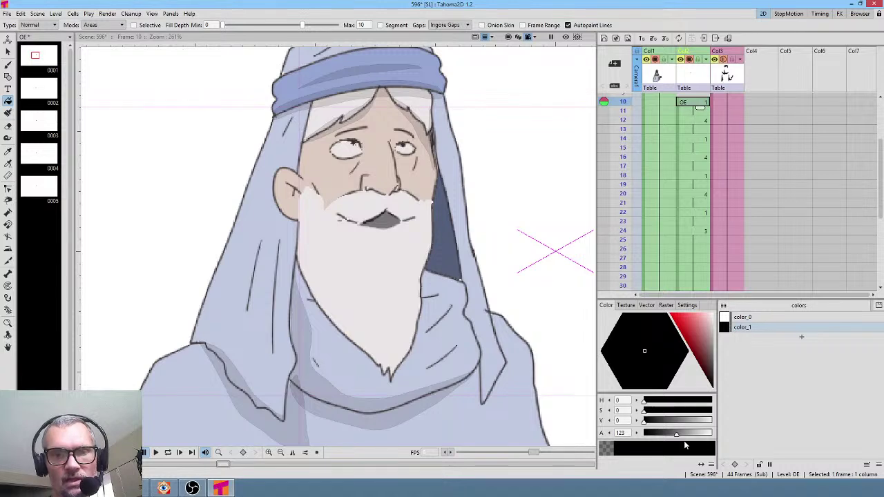
left_click_drag(675, 438, 688, 435)
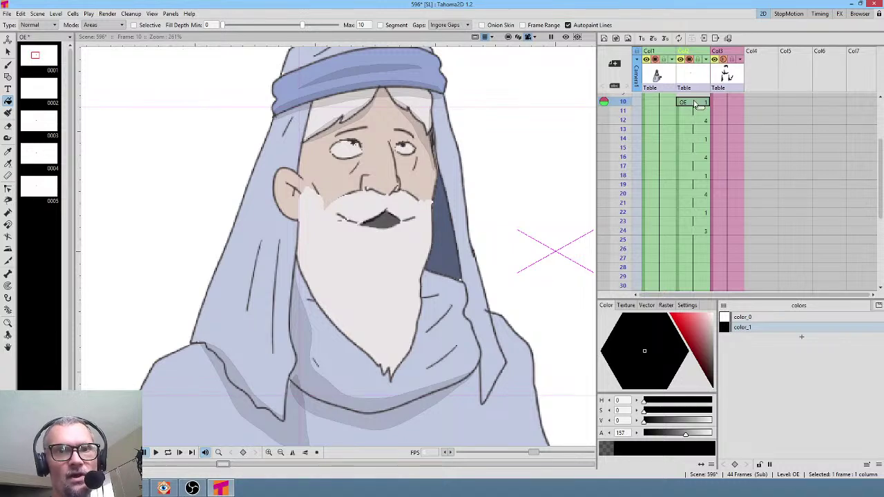
scroll(697, 104, "up", 3)
left_click(652, 100)
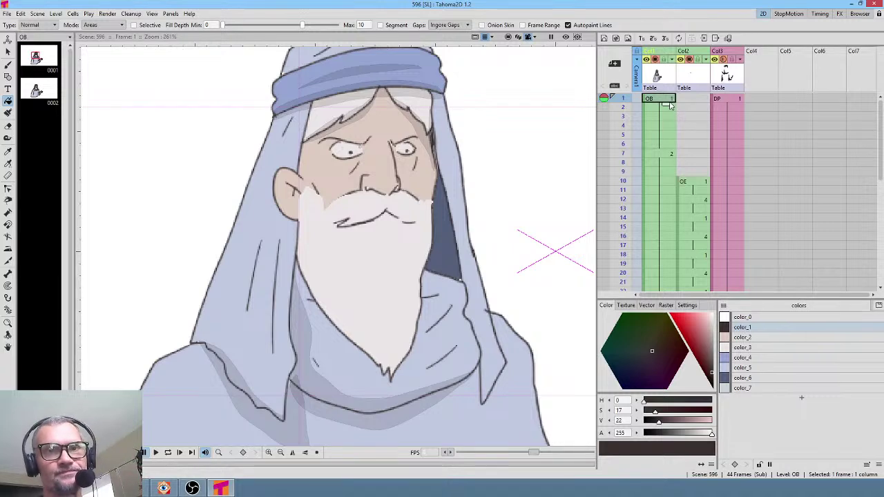
key("p")
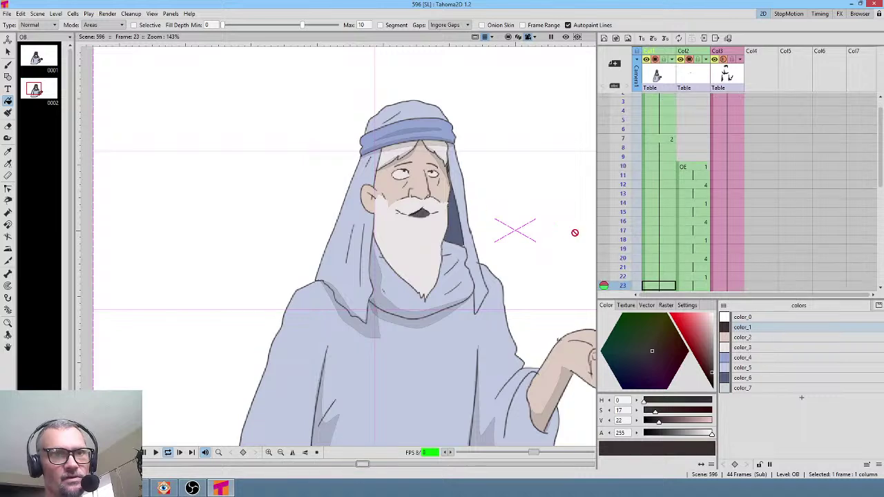
key("l")
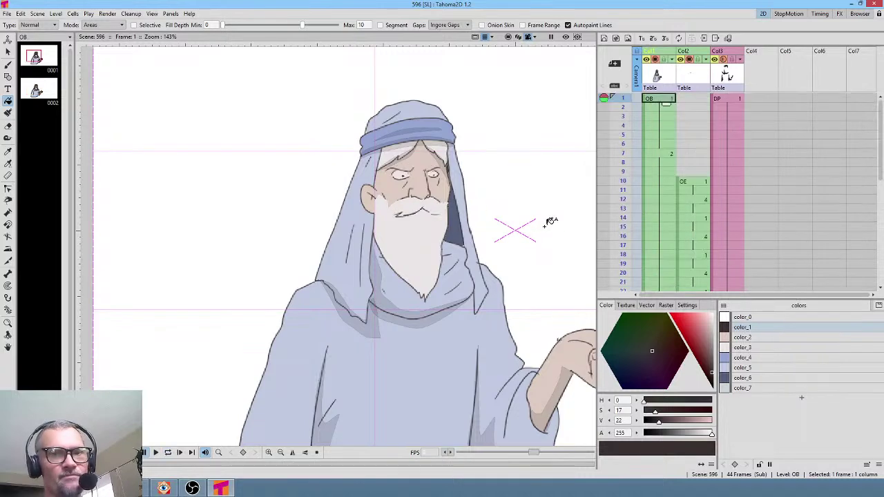
- Delete the OE cells that hold drawing 0003 from frame 24 through frame 37
scroll(682, 226, "down", 2)
scroll(695, 170, "up", 2)
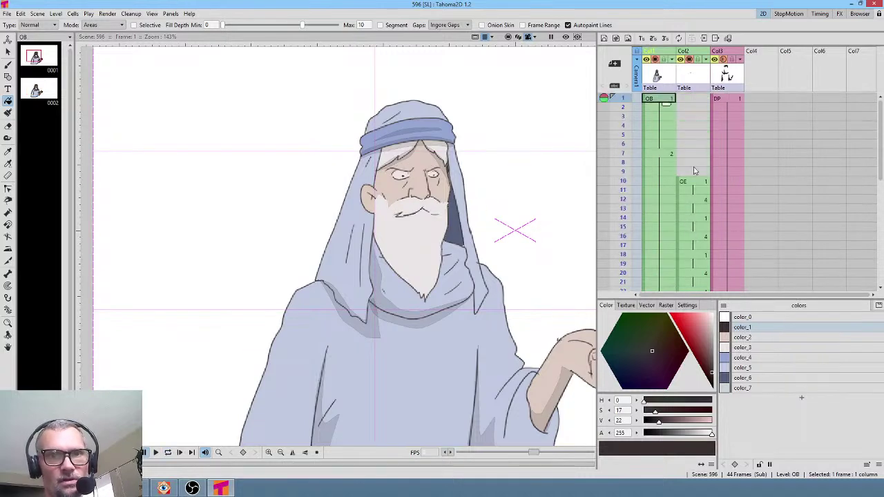
scroll(701, 221, "down", 2)
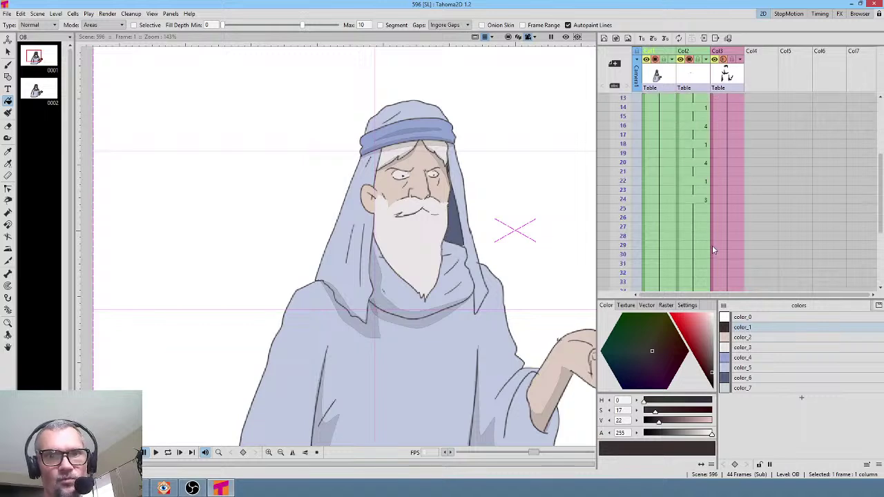
left_click(700, 200)
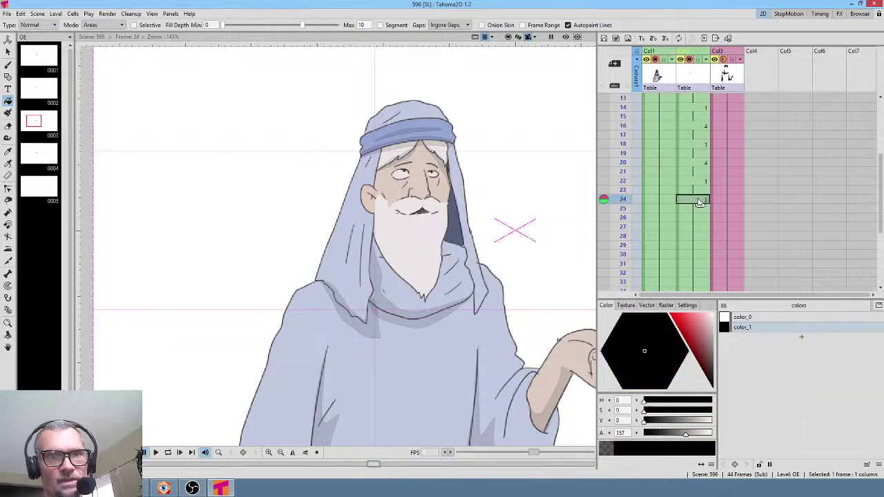
scroll(698, 246, "down", 2)
left_click(693, 214, "shift")
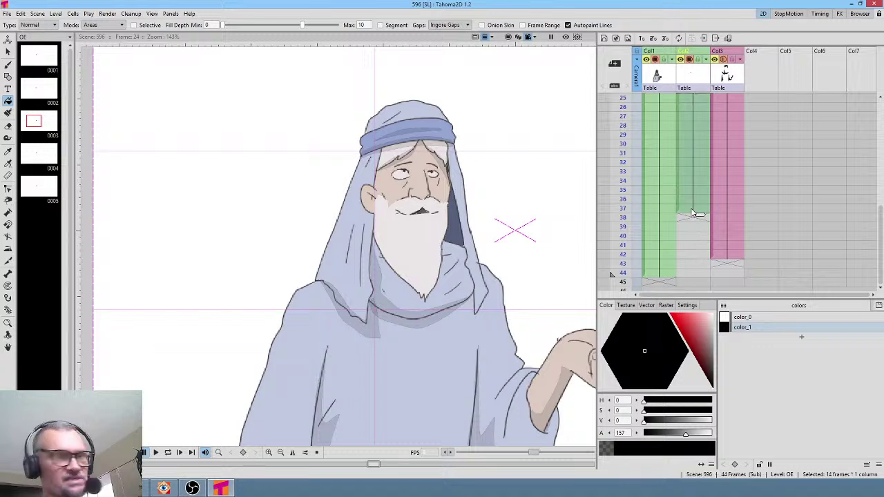
key("Delete")
- Scrub through frames 7 to 19 to check the mouth cells, and save the scene
scroll(692, 217, "up", 3)
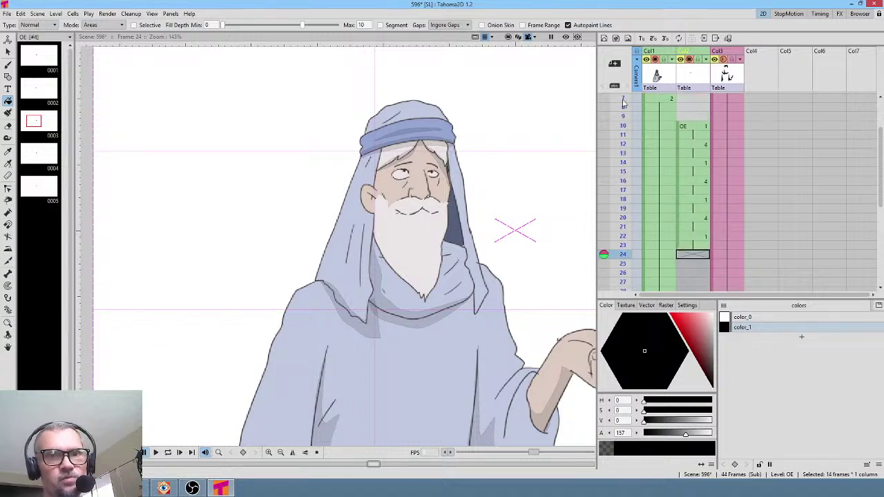
mouse_move(624, 103)
left_mouse_down()
mouse_move(614, 280)
mouse_move(619, 209)
left_mouse_up()
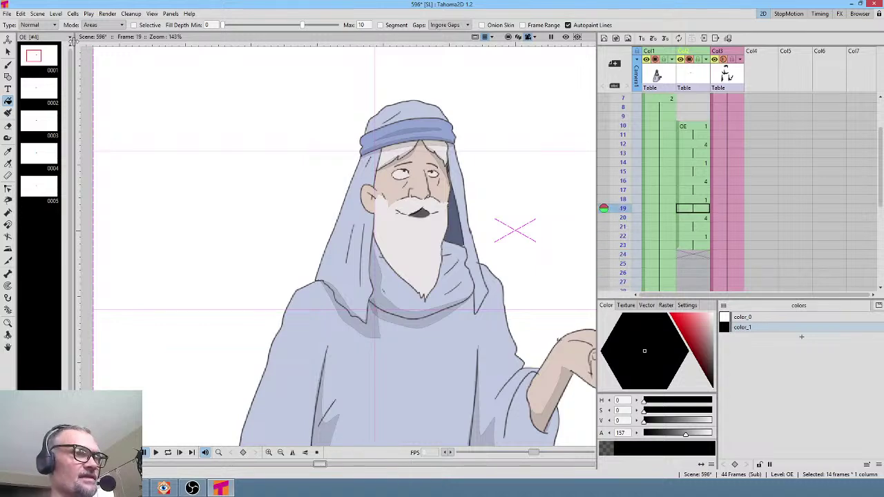
left_click(6, 13)
left_click(16, 46)
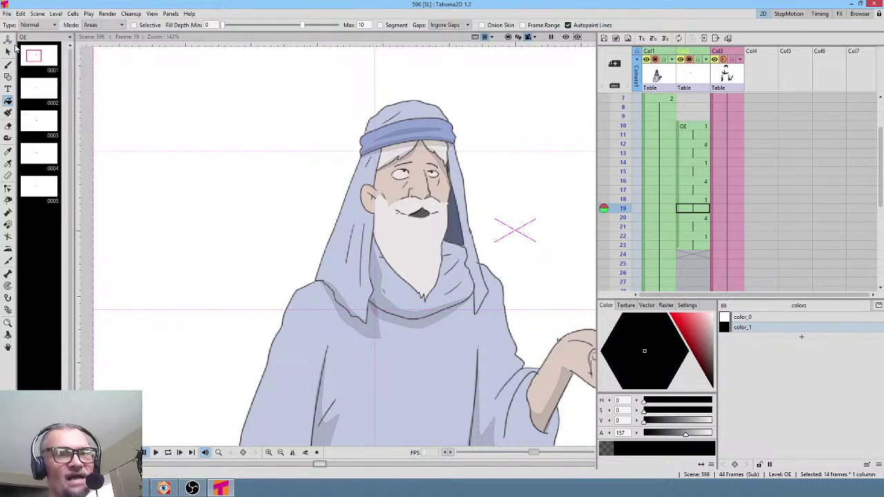
- Create a plastic mesh from the OB body drawing at frame 1
scroll(663, 108, "up", 2)
left_click(666, 100)
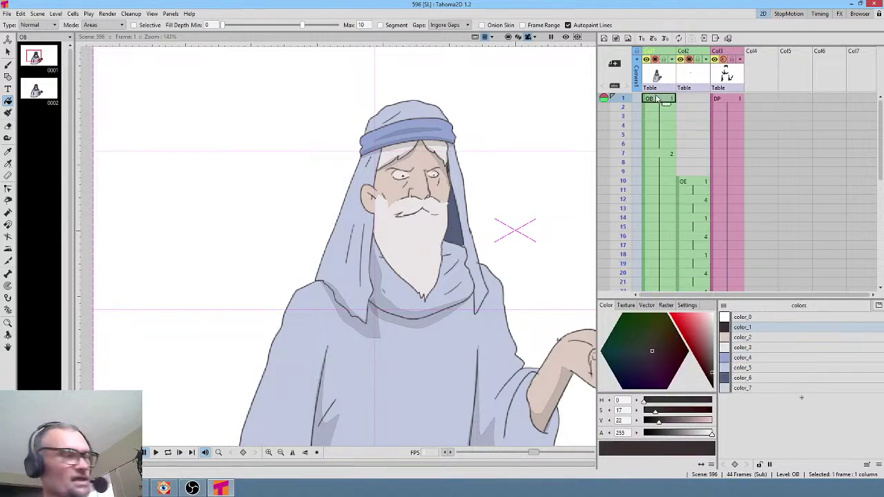
key("x")
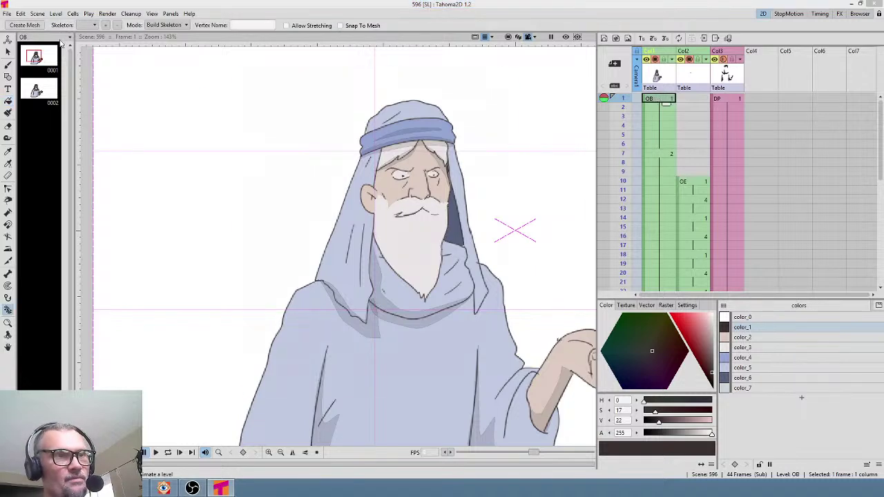
left_click(24, 25)
left_click(385, 392)
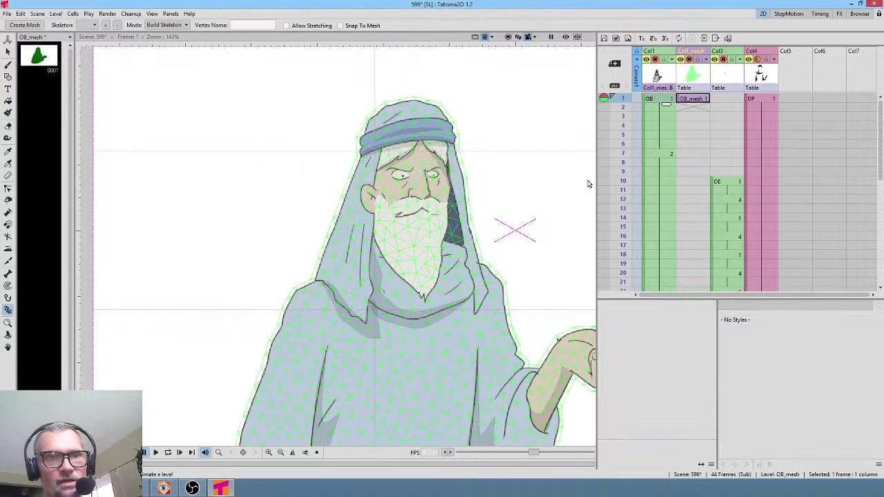
- Move the mesh column after the DP column, and extend the mesh and DP cells through frame 44
left_click_drag(693, 56, 759, 65)
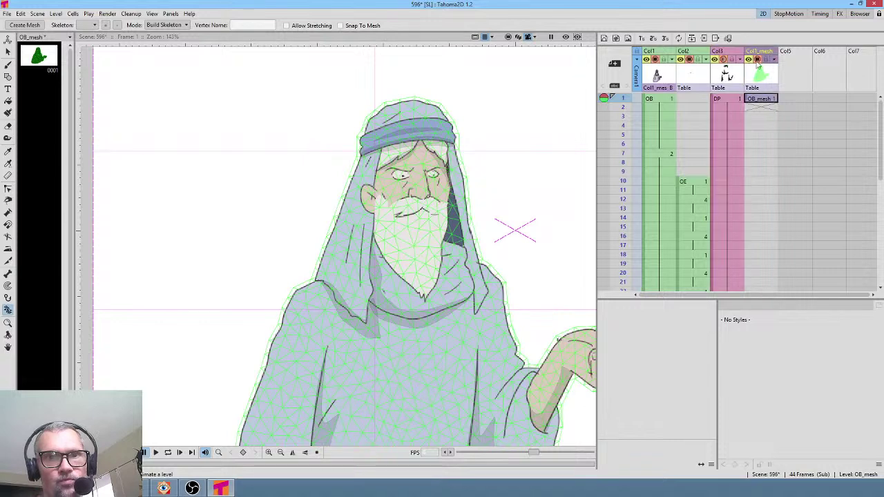
left_click(769, 101)
left_click_drag(771, 105, 734, 260)
left_click(735, 235)
- Show the stage schematic and spread out the Table, OB_mesh and OB nodes
key("shift+s")
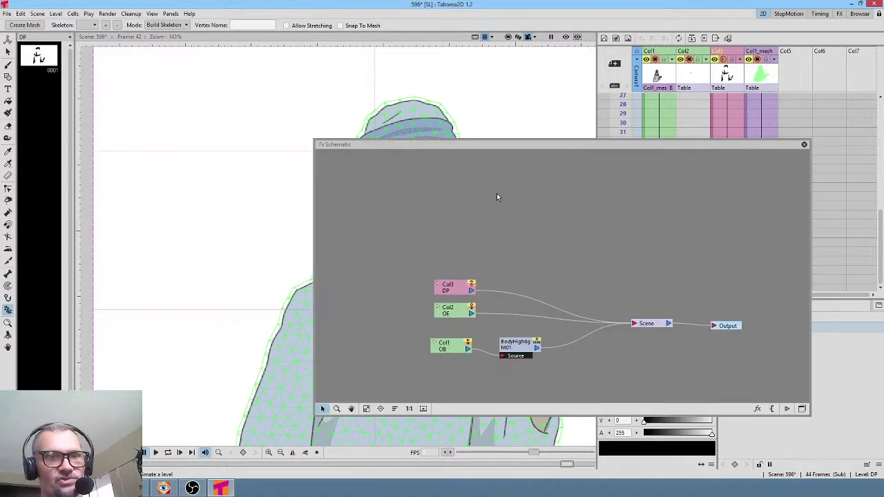
left_click(787, 409)
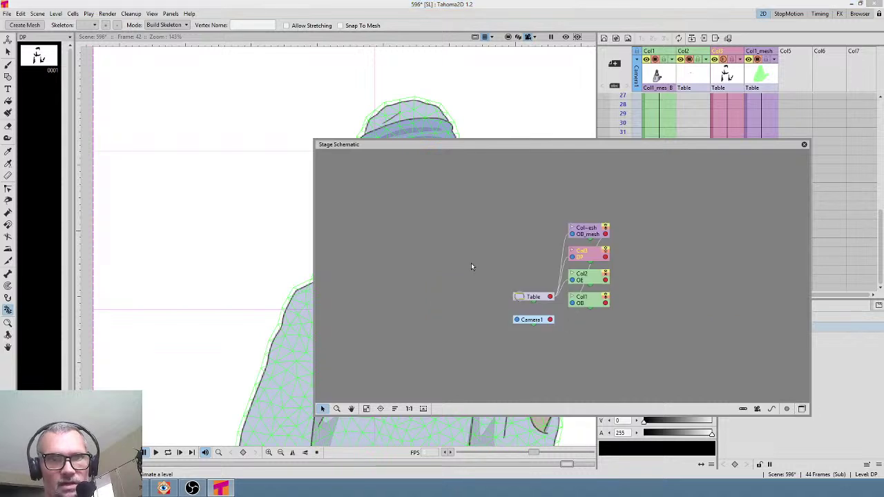
key("a")
left_click_drag(530, 299, 367, 232)
left_click_drag(592, 233, 446, 194)
left_click_drag(594, 302, 606, 181)
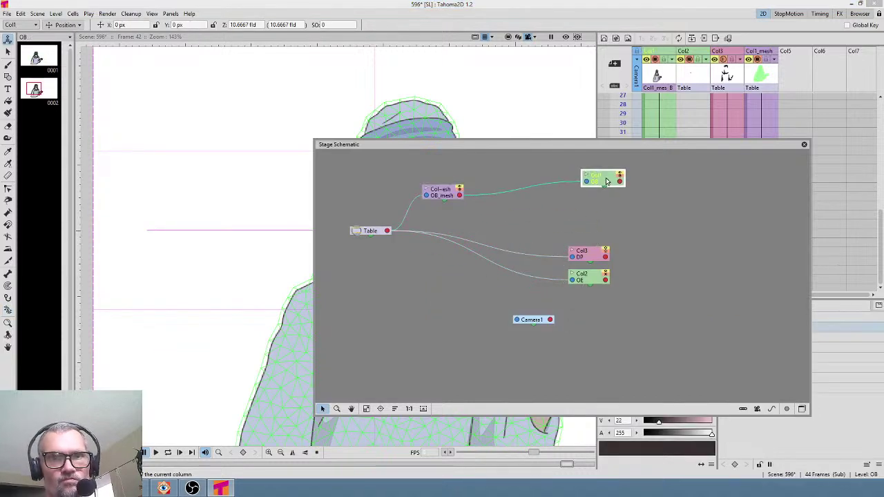
- Link the DP and OE columns to the OB_mesh node as their parent, and space their nodes out below OB
left_click_drag(571, 258, 460, 196)
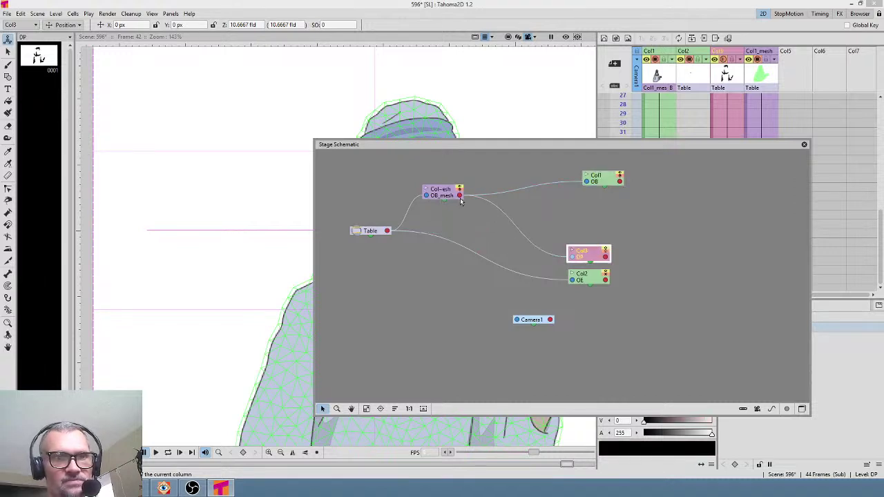
left_click_drag(572, 283, 460, 195)
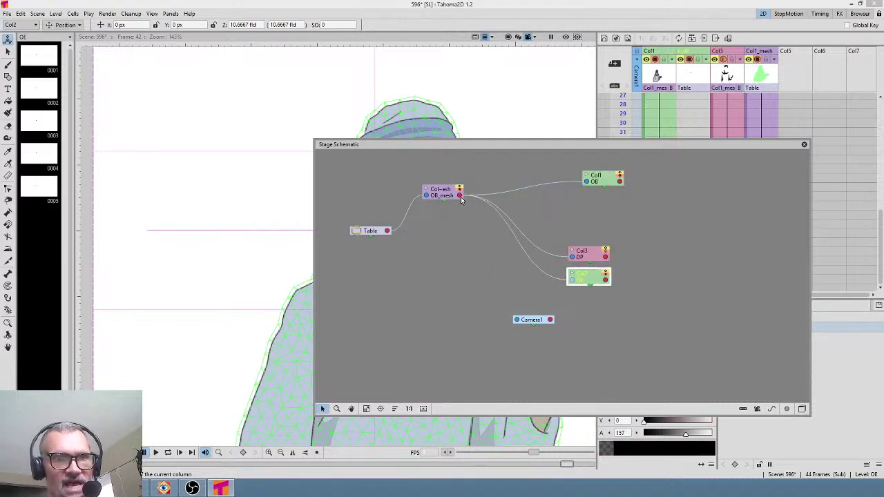
left_click_drag(593, 255, 602, 213)
left_click_drag(596, 280, 600, 259)
left_click(604, 216)
left_click(590, 261)
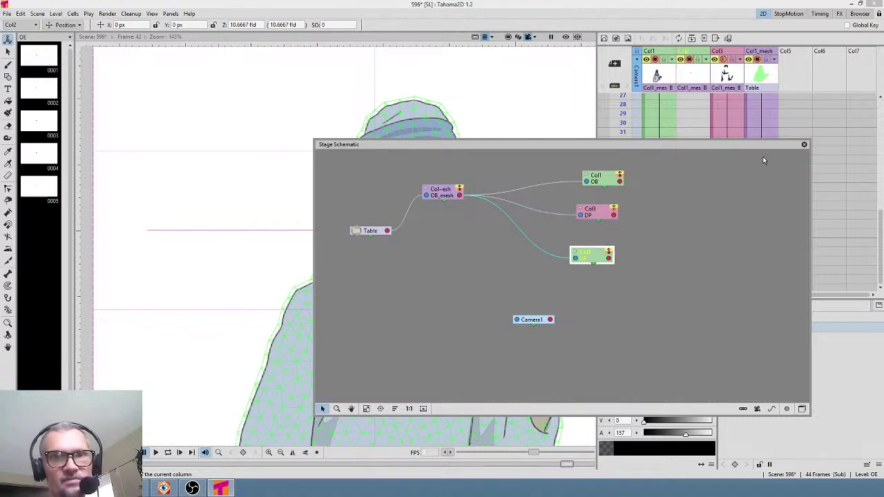
- Close the stage schematic and save the scene
left_click(805, 145)
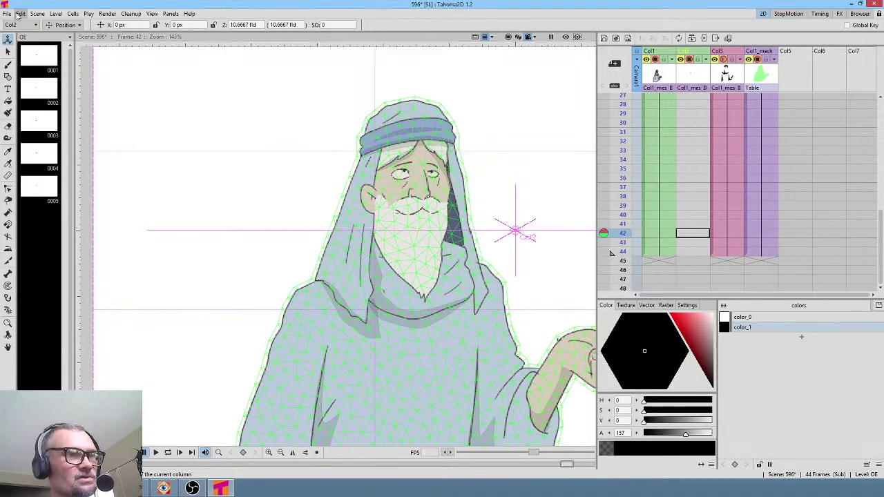
left_click(8, 14)
left_click(9, 16)
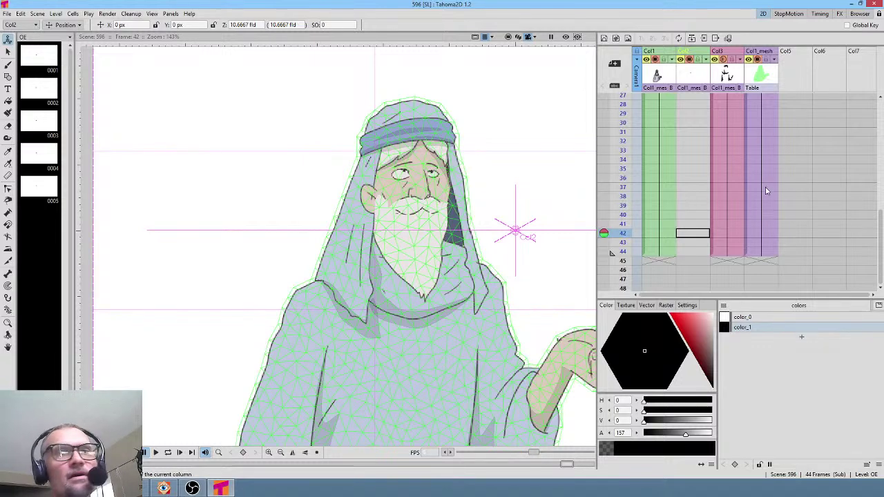
- Start a plastic skeleton on OB_mesh at frame 1 with a root below the camera frame and a vertex at the lower torso
left_click(687, 114)
scroll(690, 114, "up", 5)
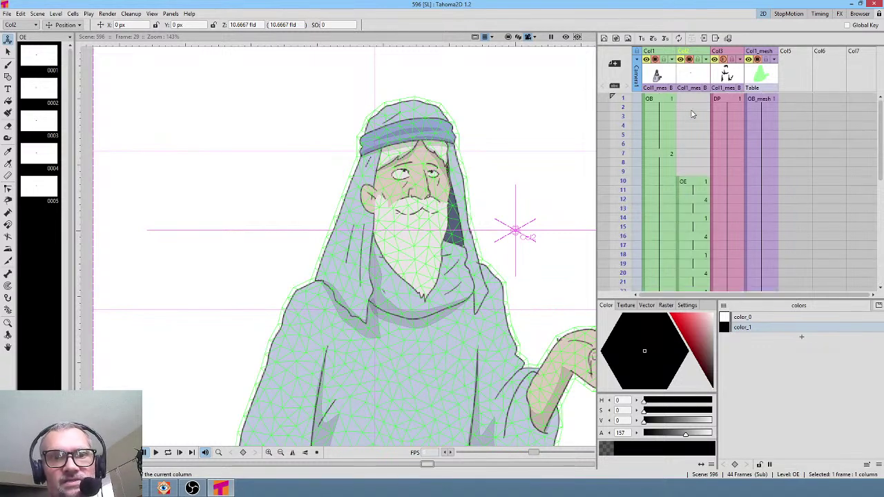
left_click(758, 100)
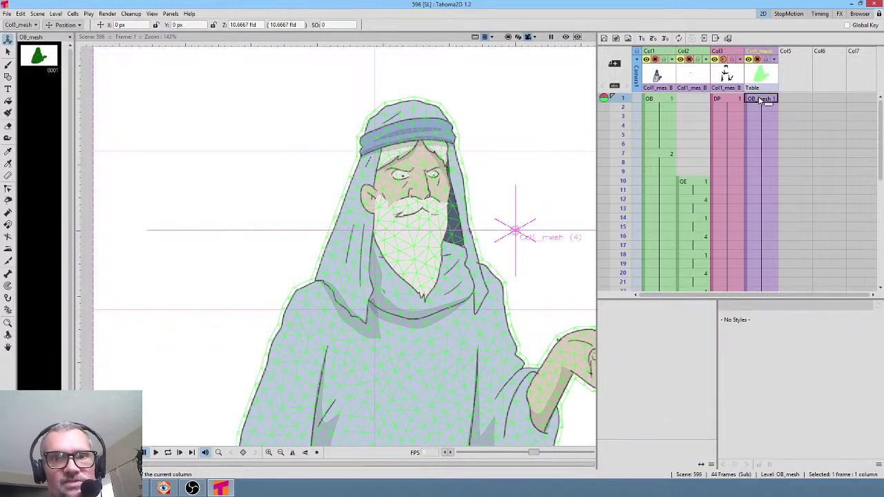
scroll(756, 165, "down", 5)
scroll(758, 164, "up", 5)
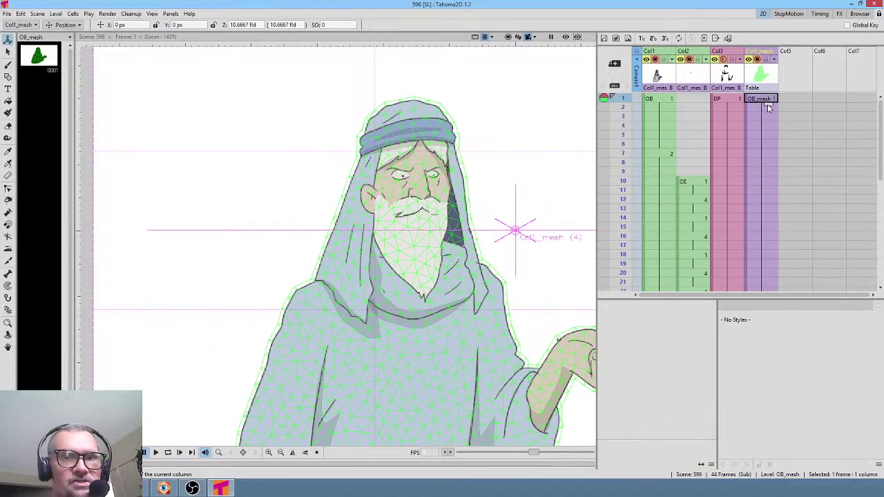
scroll(553, 181, "down", 3)
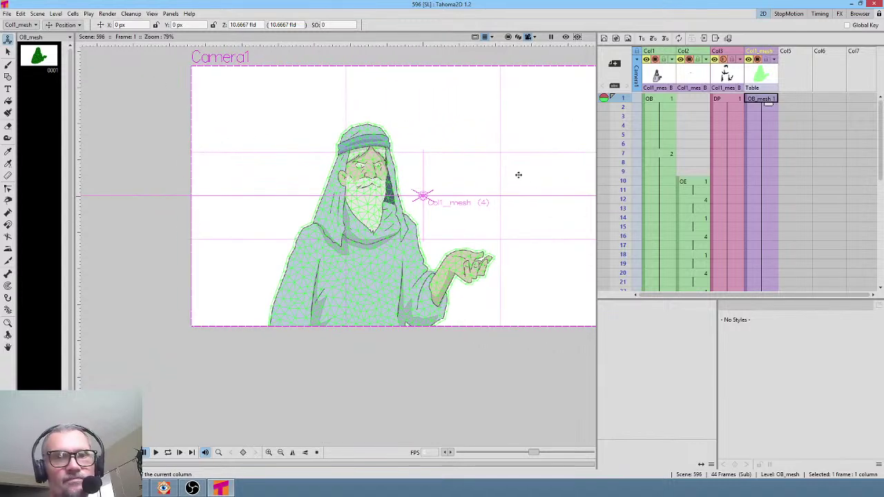
key("k")
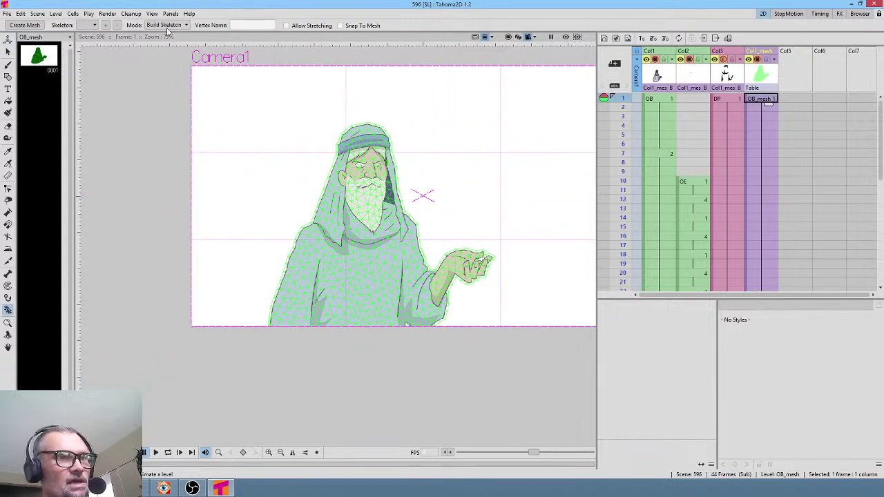
left_click(360, 346)
left_click(359, 317)
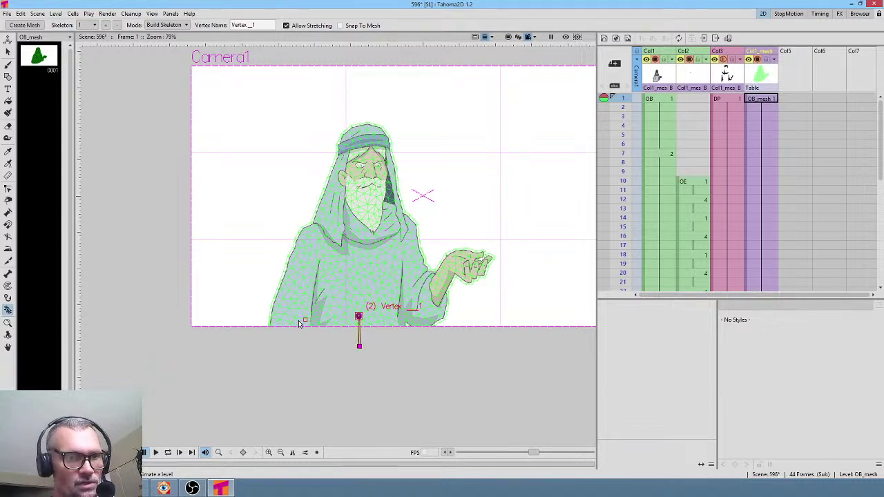
- Add four skeleton vertices from the lower torso across to the hanging sleeve and up to its shoulder
left_click(322, 319)
left_click(286, 318)
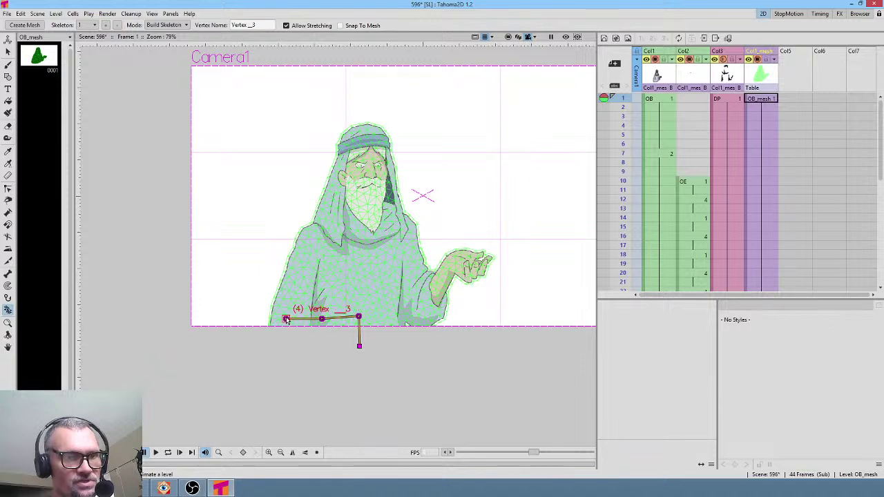
left_click(292, 279)
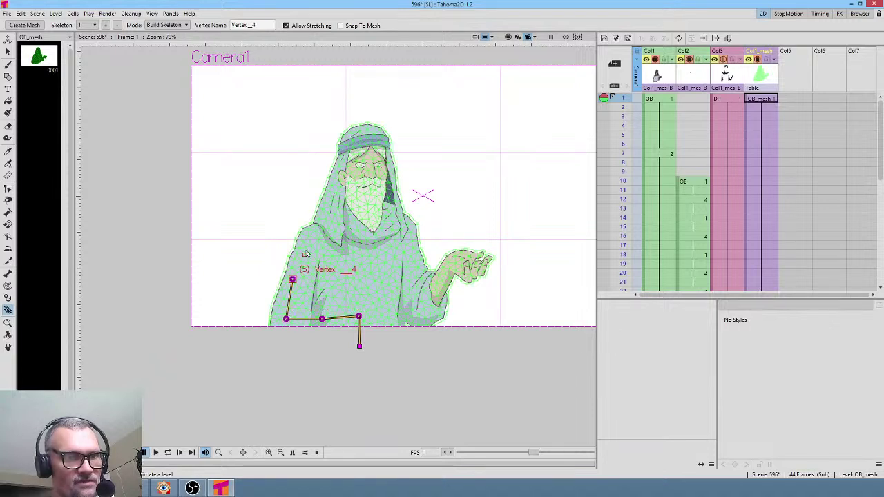
left_click(306, 242)
- Branch a spine from the lower torso vertex with new vertices at the upper chest, the mouth and the headband
left_click(359, 318)
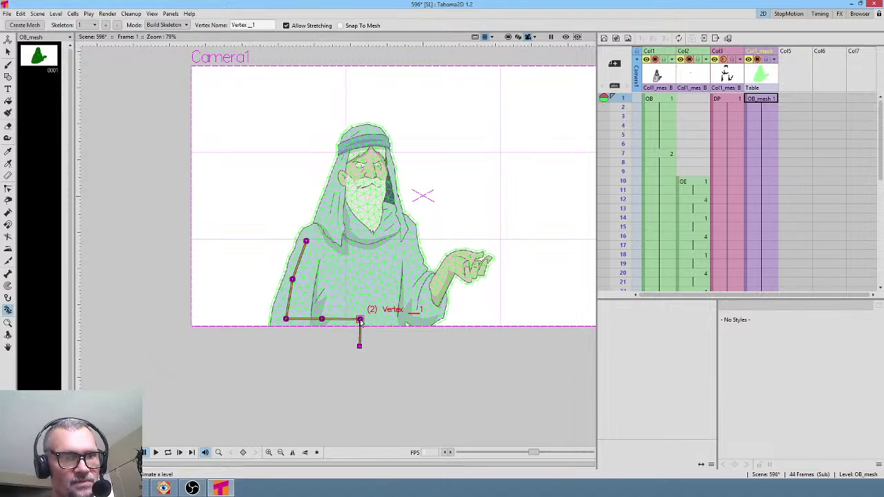
left_click(366, 248)
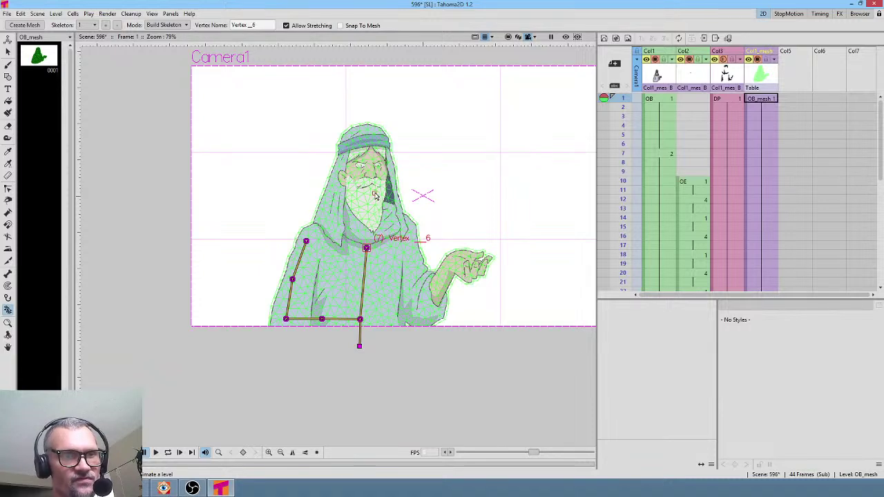
left_click(374, 192)
left_click(367, 147)
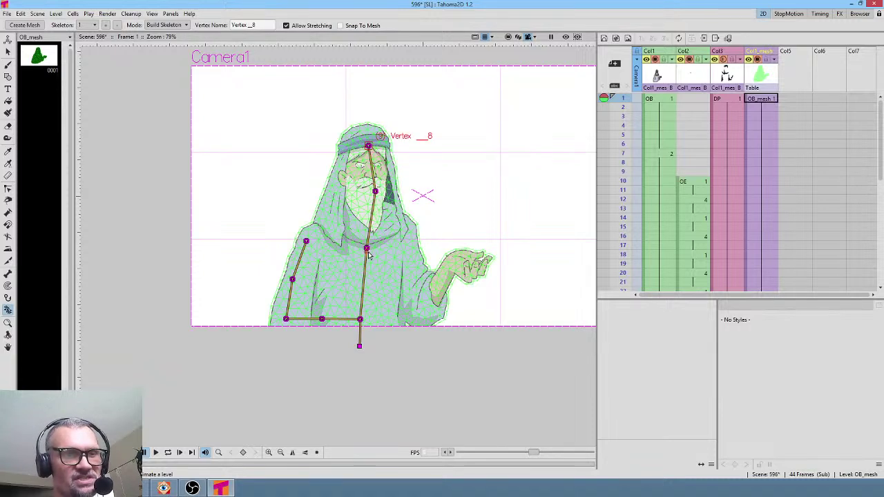
- Raise the upper chest and mouth vertices slightly, and branch three vertices from the lower torso through the elbow to the extended hand
left_click_drag(366, 248, 366, 238)
left_click_drag(375, 192, 371, 188)
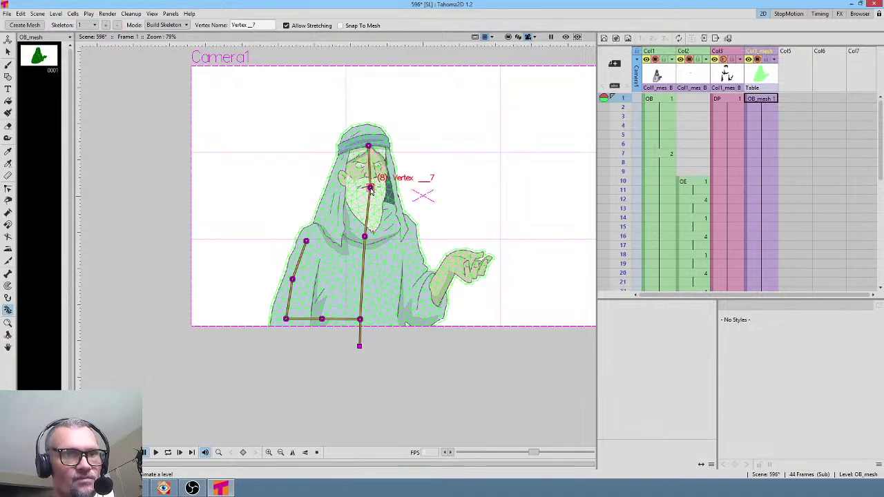
left_click(360, 319)
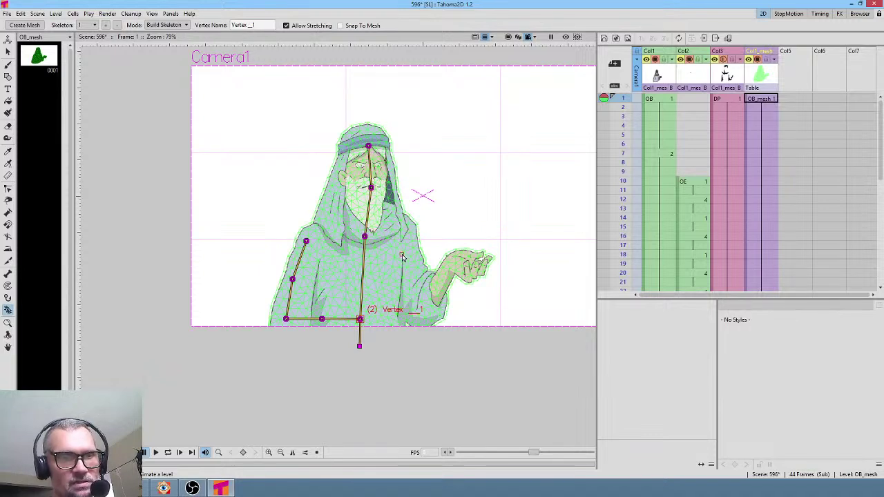
left_click(393, 298)
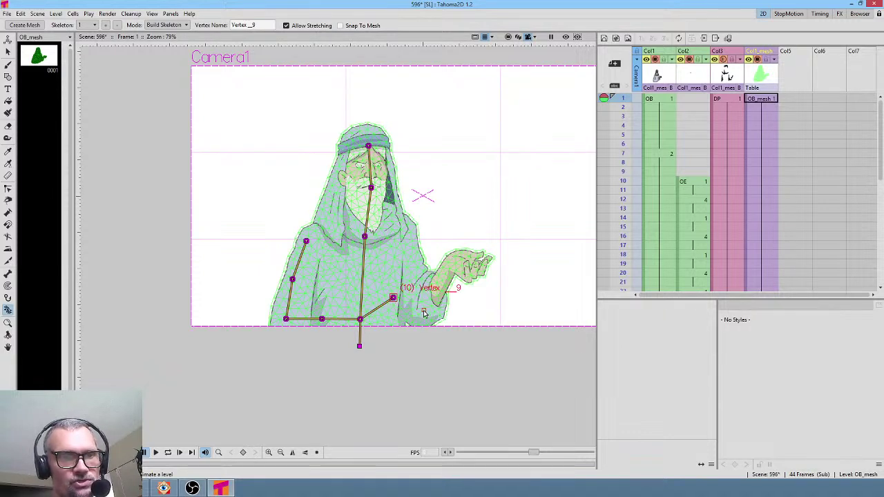
left_click(423, 310)
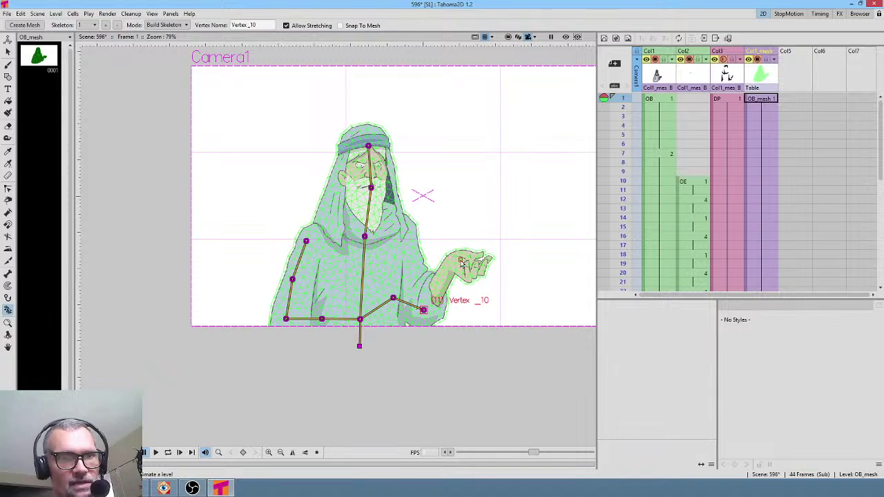
left_click(460, 260)
- Lower the first vertex of the extended arm's branch and add two vertices from it at the shoulder and upper arm
left_click_drag(392, 298, 390, 306)
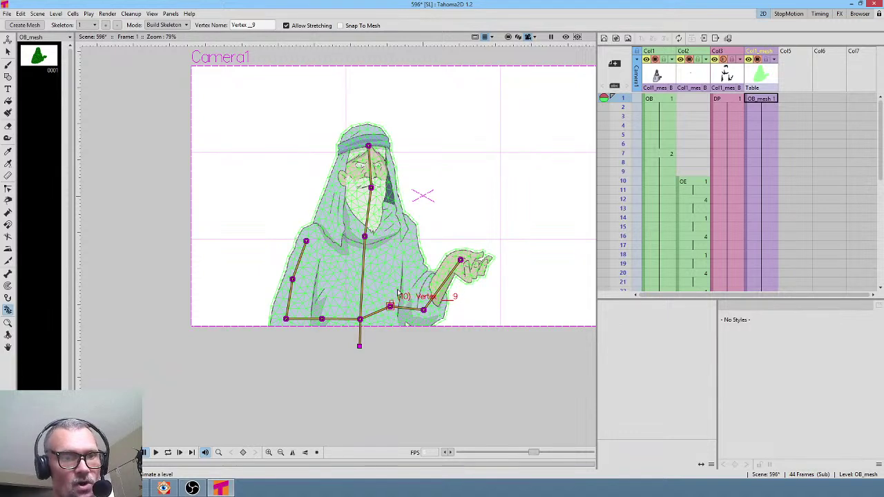
left_click(403, 250)
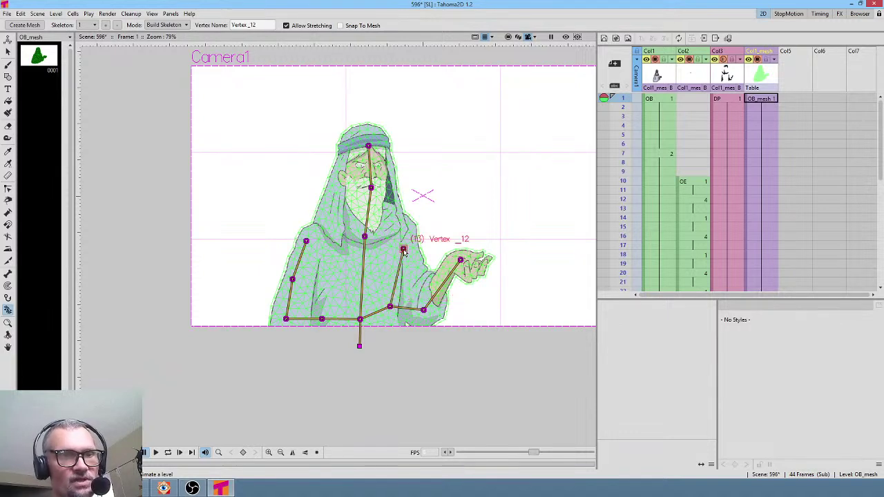
left_click(412, 266)
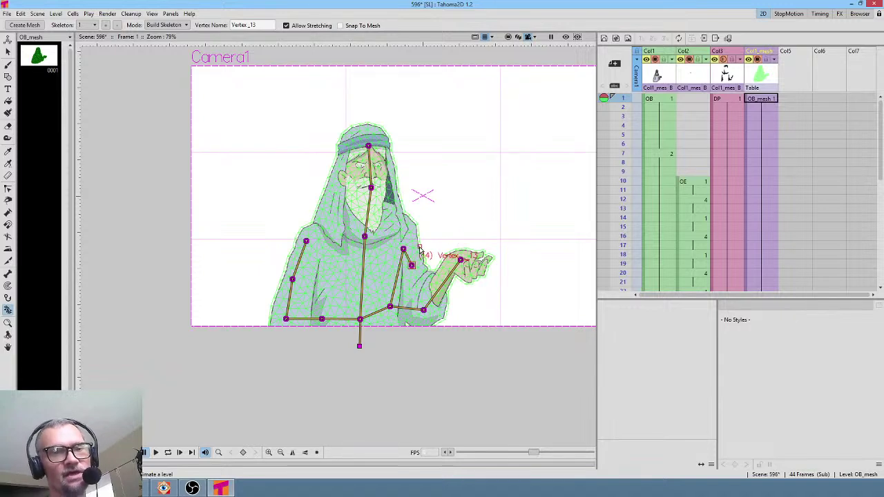
- Try rotating the extended arm's elbow vertex slightly in Animate mode at frame 1
left_click(169, 25)
left_click(163, 43)
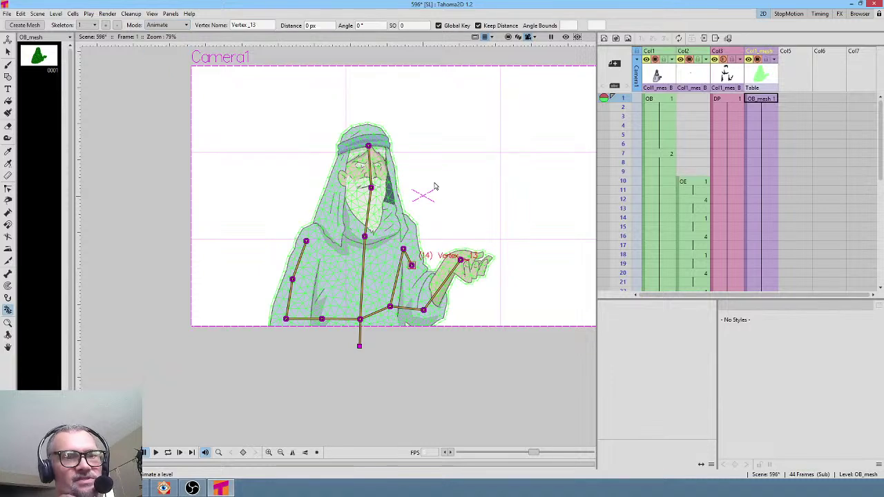
left_click_drag(425, 311, 427, 312)
- Return to Build Skeleton mode, move the hand vertex back to the wrist and add a vertex at the fingers
left_click(169, 25)
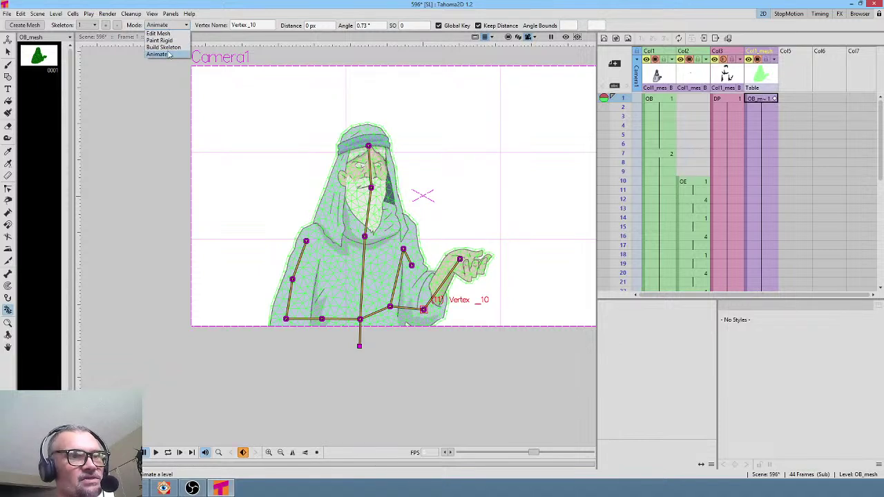
left_click(163, 50)
left_click_drag(461, 260, 451, 264)
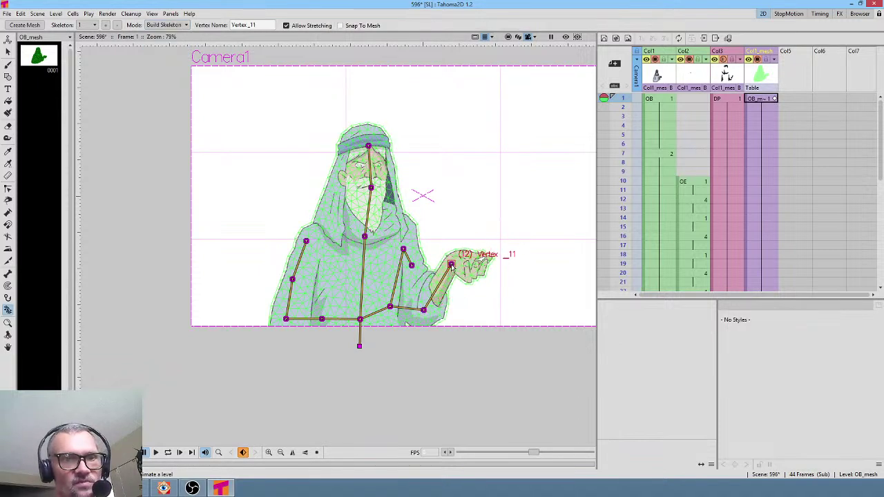
left_click(475, 266)
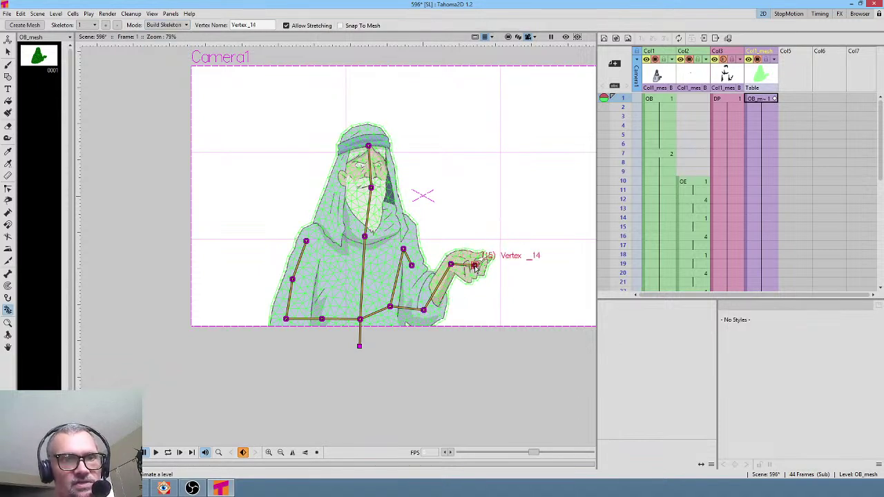
- Animate the frame 1 pose by rotating the elbow vertex to about -6.5° and the finger vertex to about 16.4°
left_click(170, 24)
left_click(162, 58)
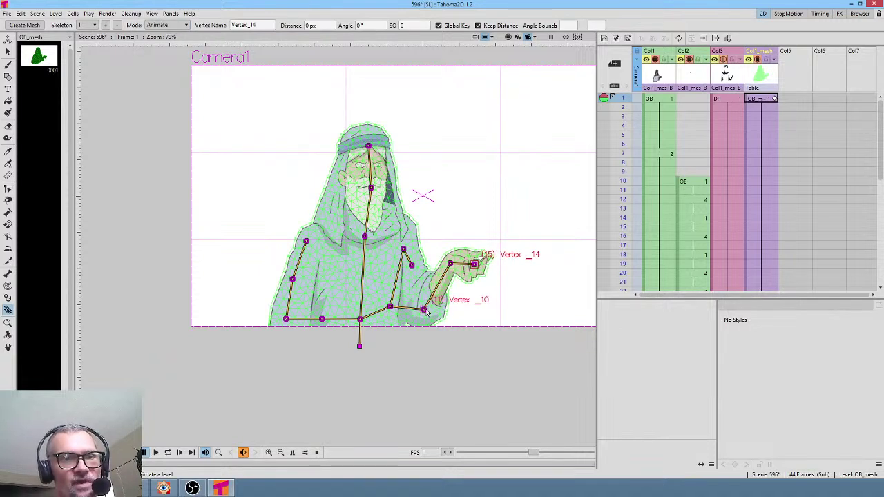
left_click_drag(424, 310, 426, 317)
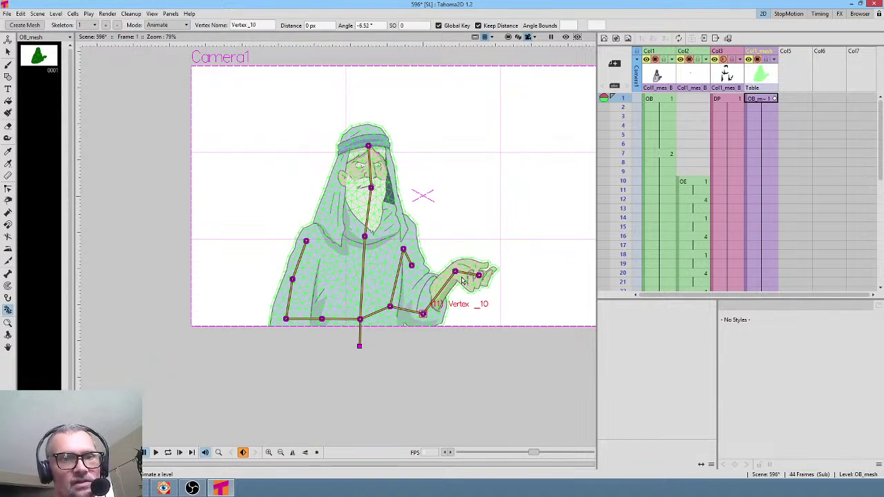
left_click_drag(479, 277, 482, 274)
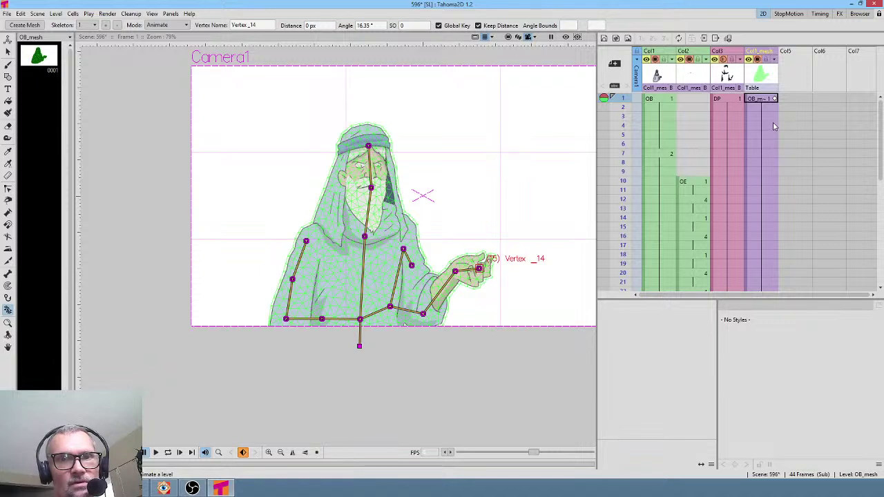
- Key a lowered forearm on OB_mesh at frame 4 by swinging the wrist vertex down and outward
left_click(774, 127)
left_click(456, 271)
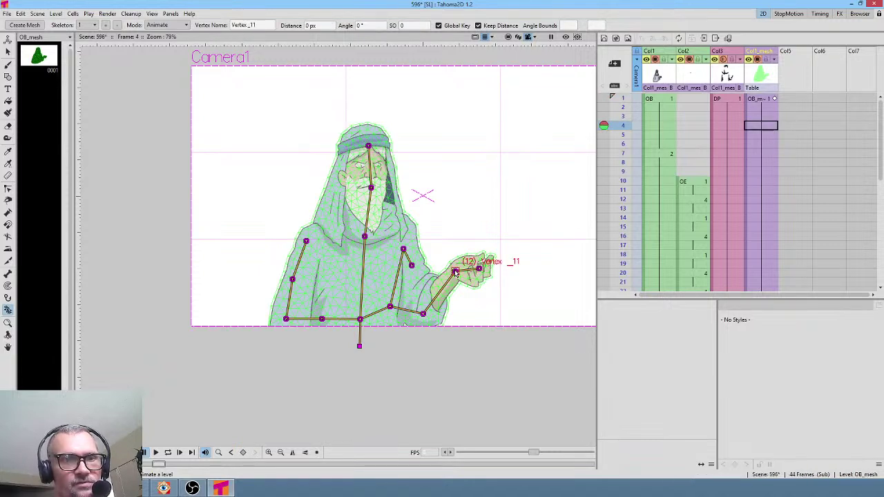
left_click_drag(456, 272, 470, 272)
left_click(312, 172)
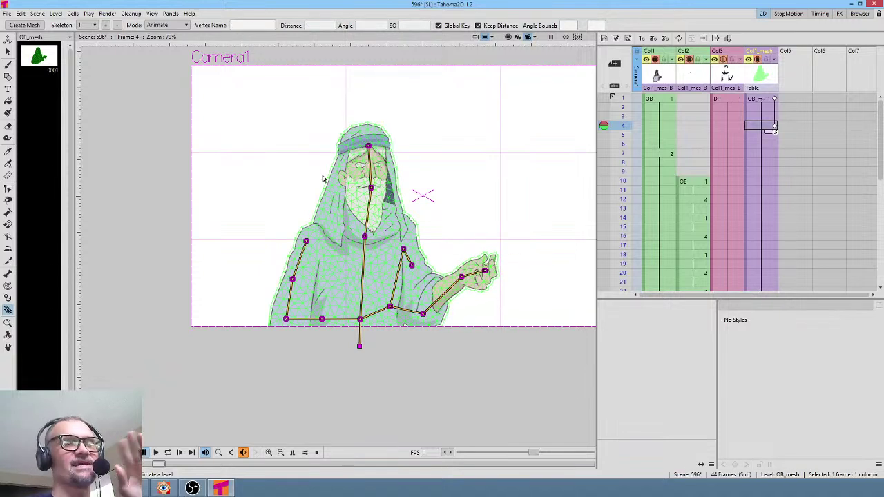
- Compare the mesh poses at frames 1 and 5 and play the animation from frame 1
left_click(763, 99)
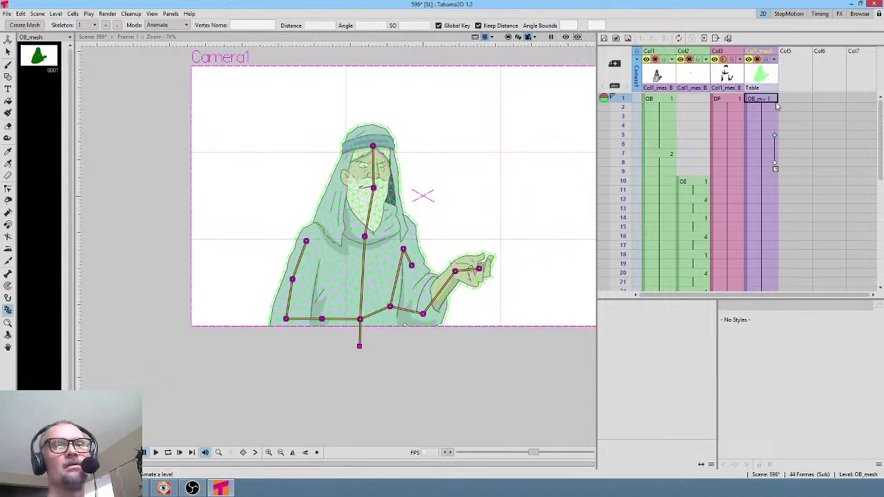
left_click(771, 135)
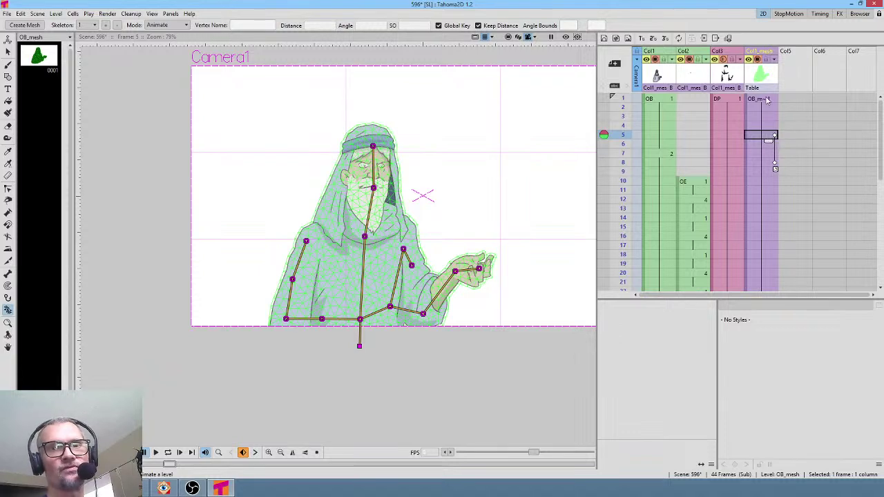
left_click(767, 100)
key("p")
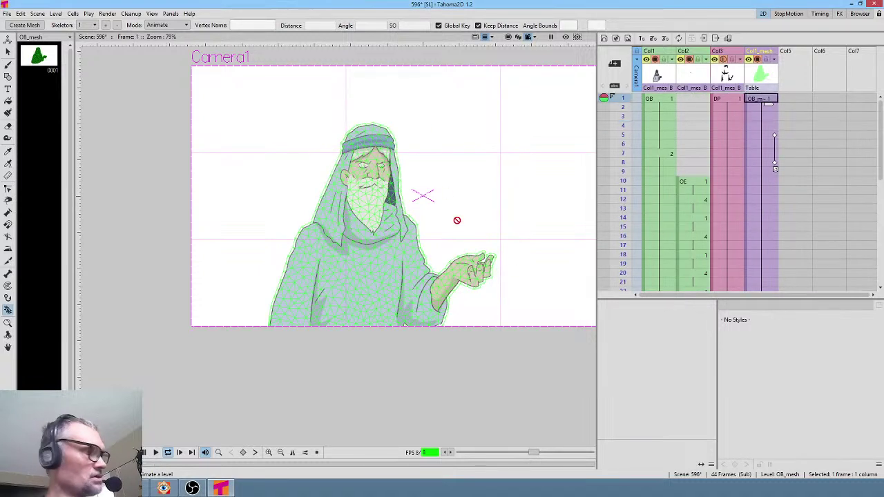
key("p")
- Lower the open hand in the frame 8 key by rotating its finger vertex to about 17.4°
left_click(762, 137)
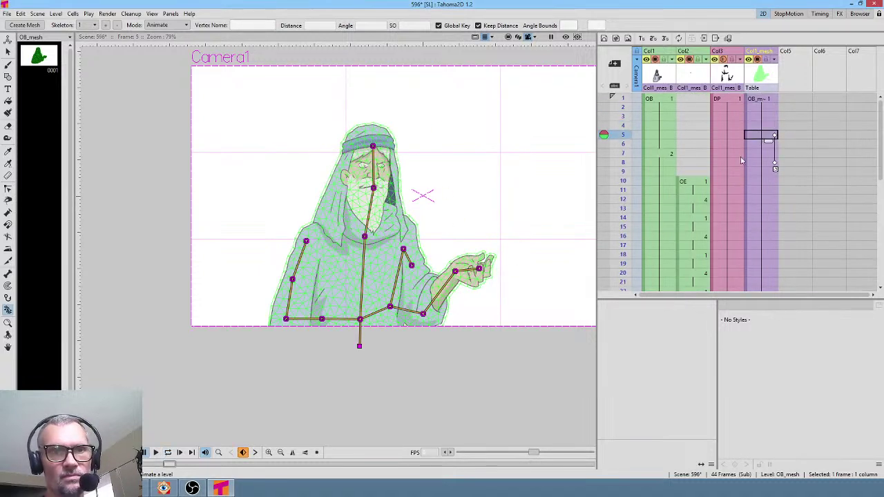
left_click(762, 164)
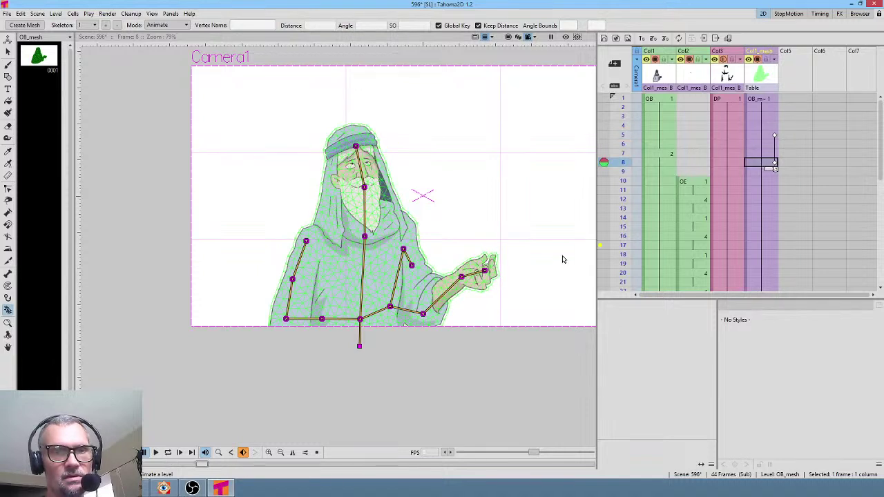
left_click_drag(486, 270, 488, 280)
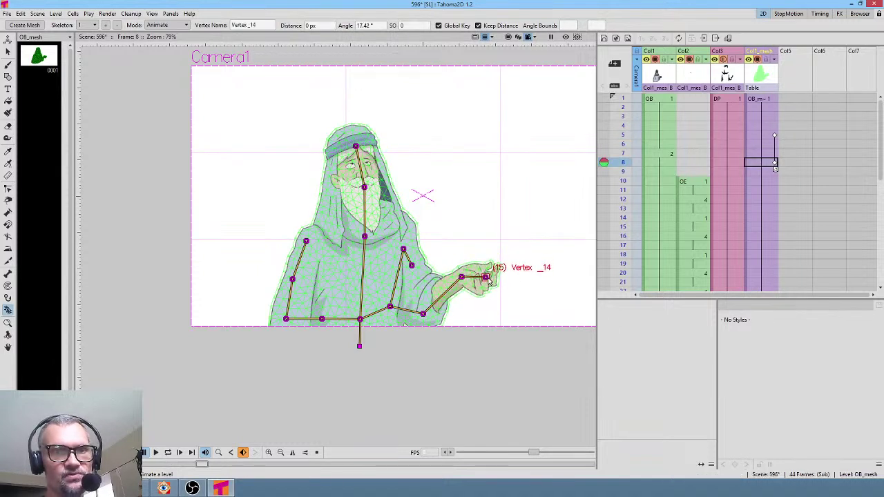
- Scrub from frame 5 to frame 7 to check the pose transition, and select the OB column
left_click(765, 138)
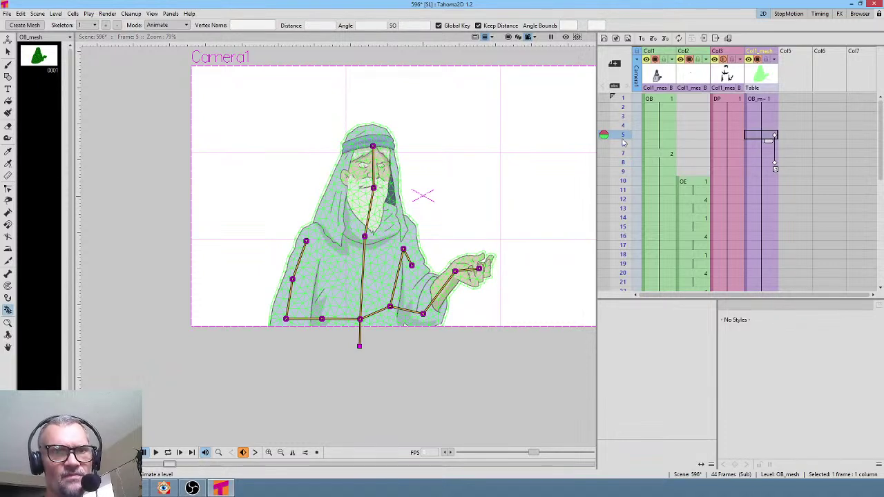
mouse_move(623, 142)
left_mouse_down()
mouse_move(611, 171)
mouse_move(612, 116)
mouse_move(612, 171)
mouse_move(609, 126)
mouse_move(602, 161)
mouse_move(602, 122)
mouse_move(606, 214)
mouse_move(617, 86)
mouse_move(608, 244)
mouse_move(621, 156)
left_mouse_up()
left_click(654, 74)
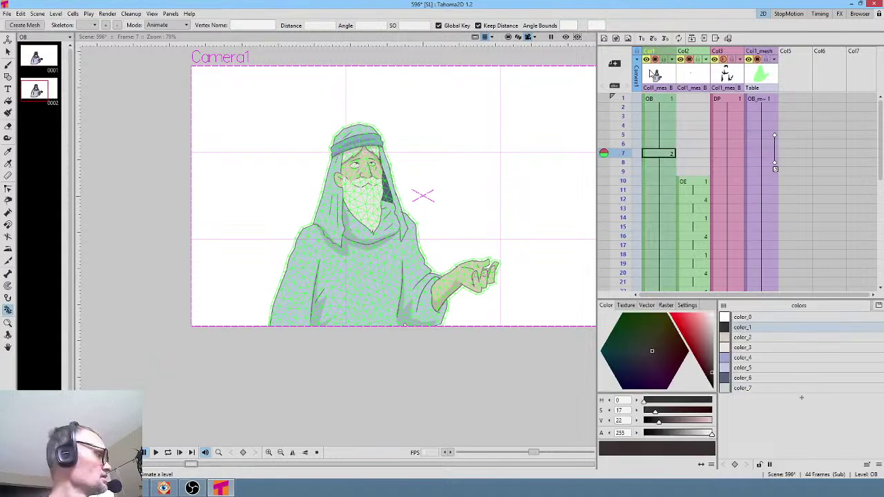
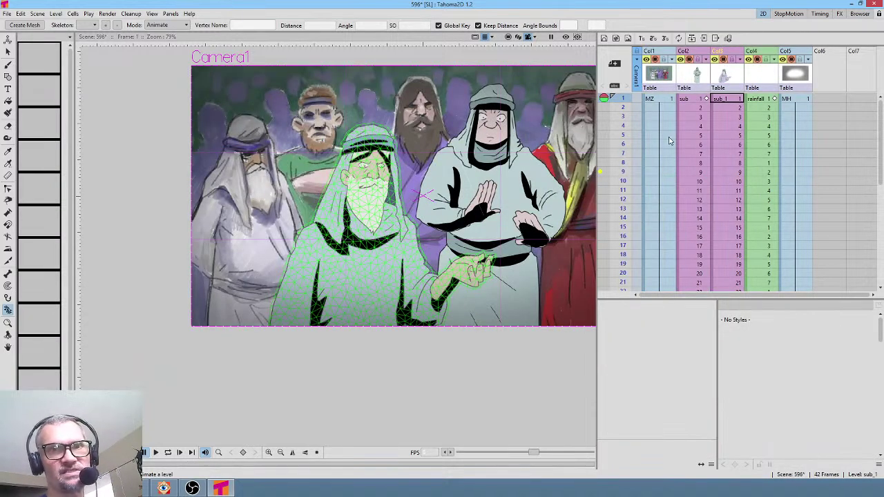
- Check the first frames of the main scene with the full camera frame in view, and open the sub_1 sub-scene
left_click_drag(442, 190, 359, 200)
left_click(726, 101)
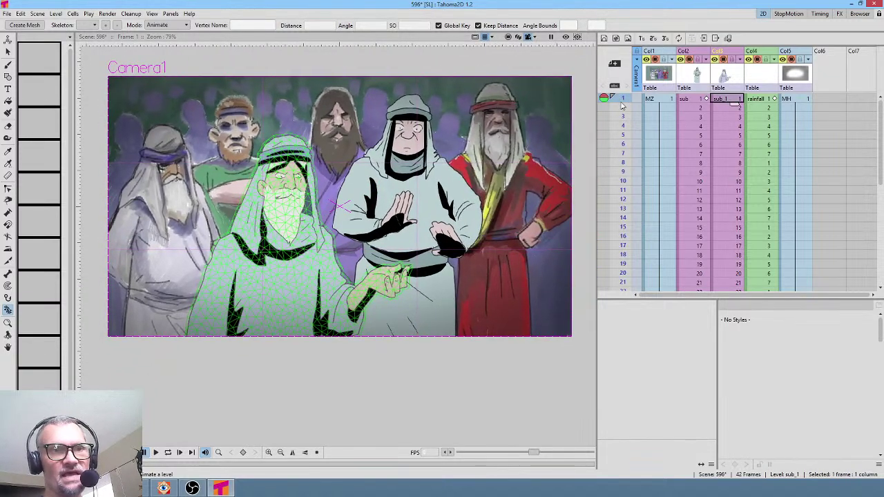
mouse_move(622, 104)
left_mouse_down()
mouse_move(621, 266)
mouse_move(622, 98)
left_mouse_up()
left_click(703, 77)
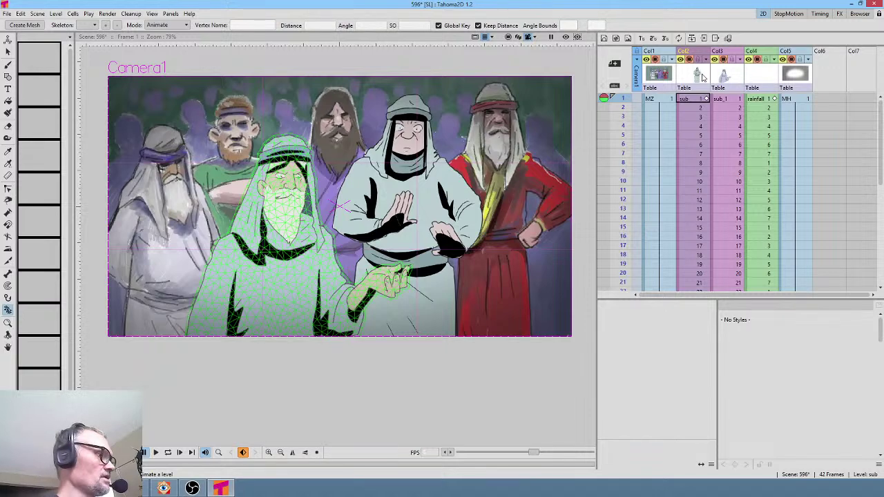
left_click(722, 76)
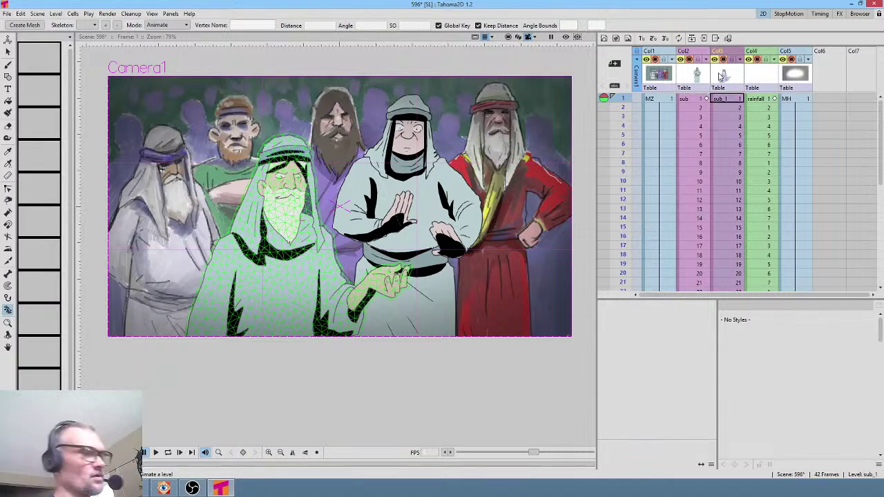
double_click(721, 76)
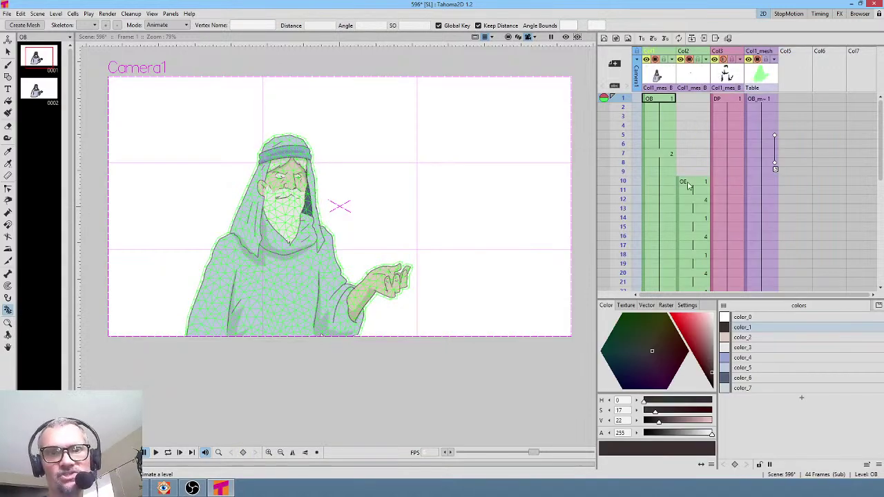
- Leave the sub_1 sub-scene and open the sub sub-scene of the standing man with raised hands
left_click(697, 80)
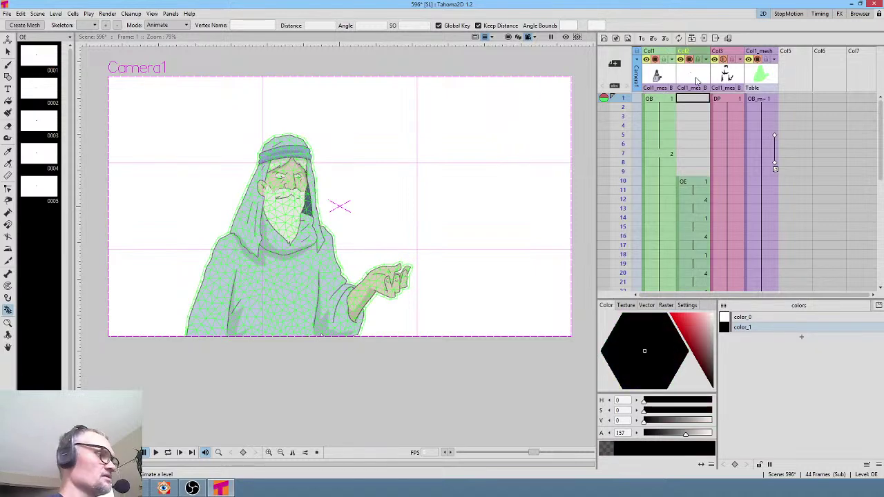
double_click(697, 81)
double_click(688, 76)
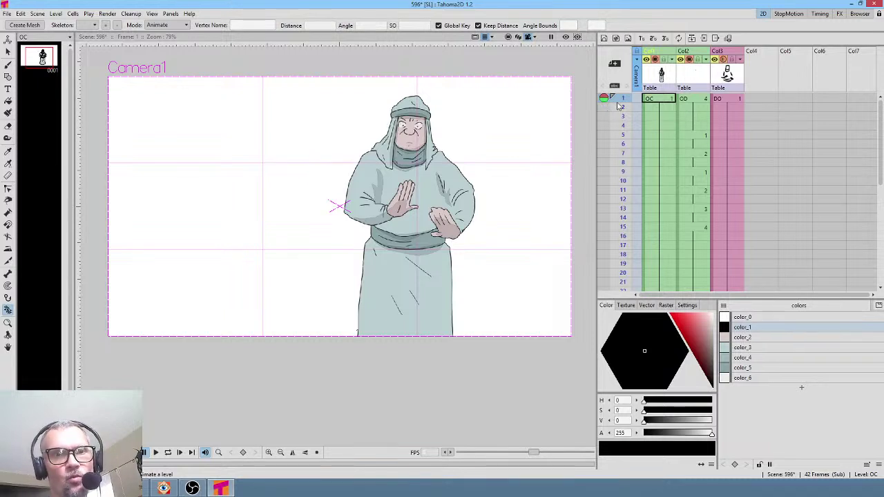
- Extend the exposure of mouth drawing 4 in the OD column from frame 4 through frame 18
mouse_move(620, 105)
left_mouse_down()
mouse_move(622, 162)
mouse_move(628, 115)
left_mouse_up()
left_click(700, 128)
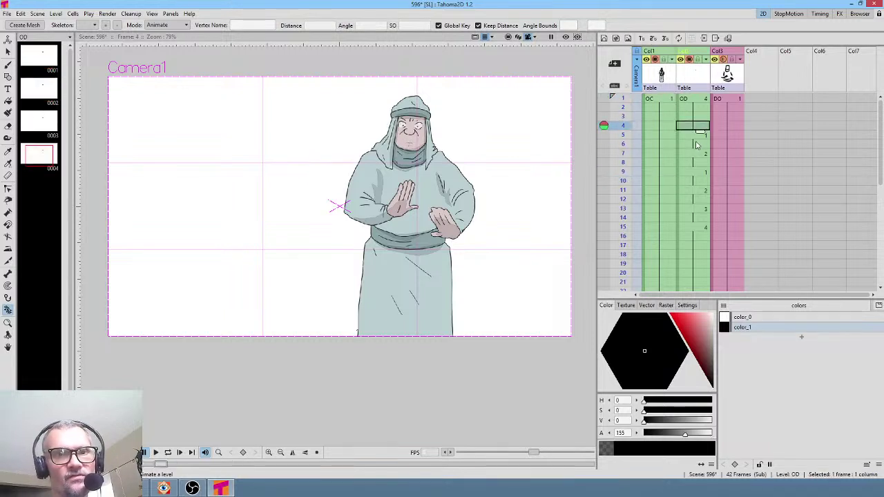
left_click_drag(703, 132, 705, 261)
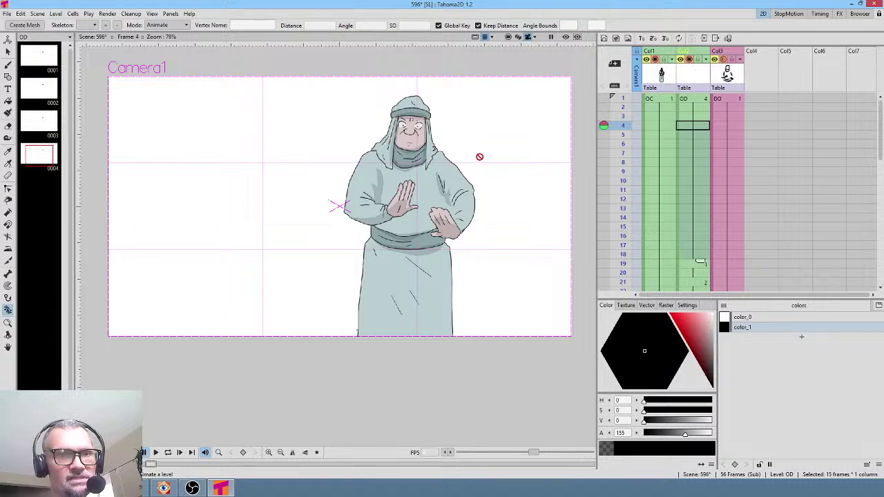
- Extend the OC body drawing's exposure from frame 42 to frame 56
scroll(690, 117, "down", 10)
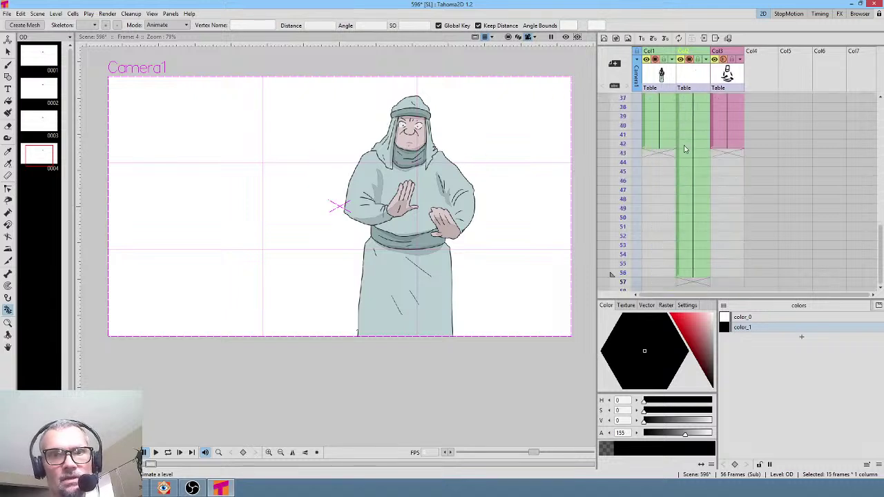
left_click(667, 145)
left_click_drag(669, 153, 665, 278)
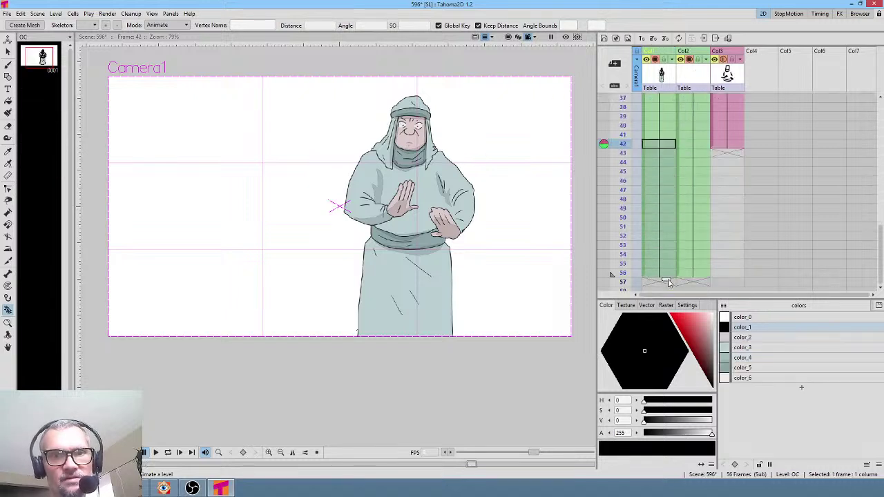
- Extend the DO drawing's exposure from frame 42 through frame 55
left_click(736, 147)
left_click_drag(736, 154, 744, 276)
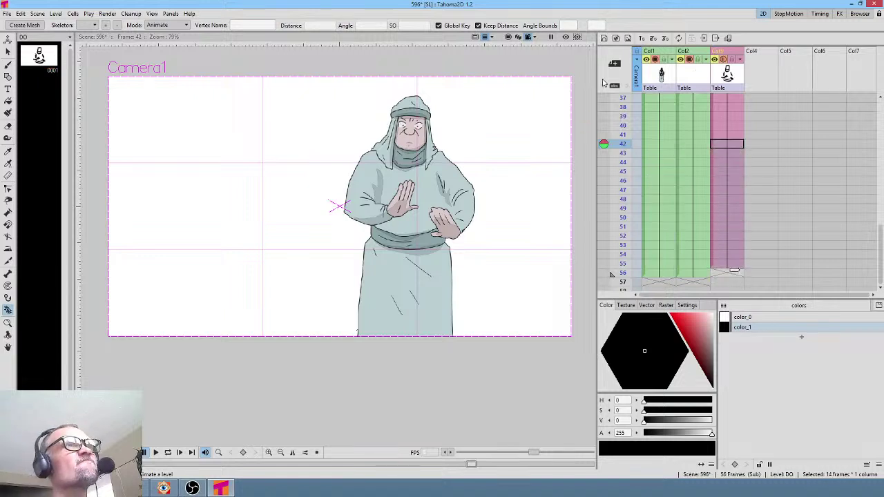
scroll(722, 125, "up", 10)
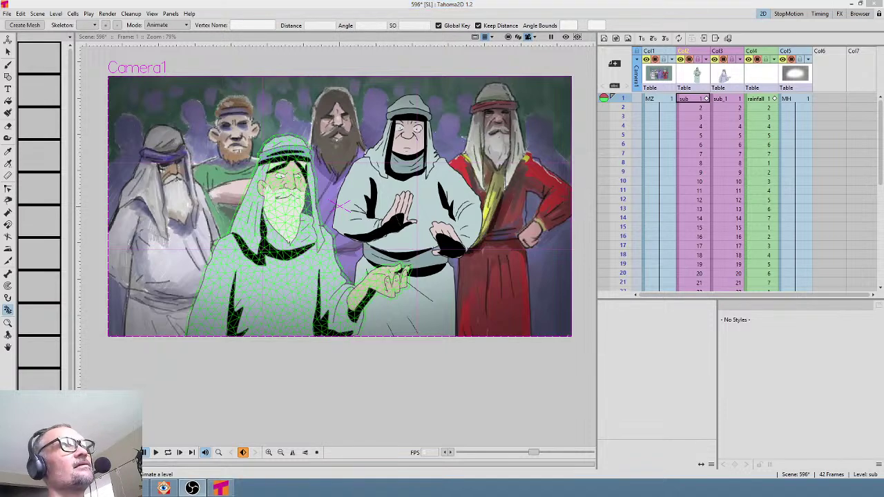
- Play back the main scene from frame 1 to check the timing of both characters
left_click(697, 102)
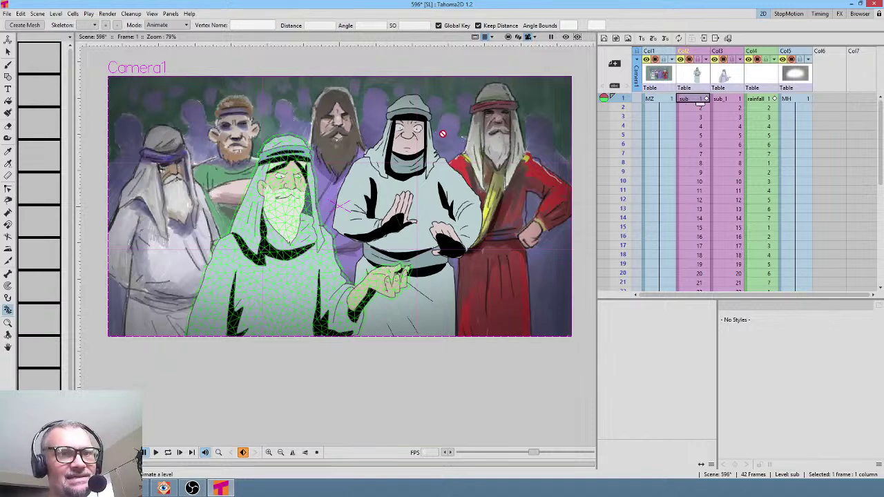
left_click(565, 36)
left_click(565, 37)
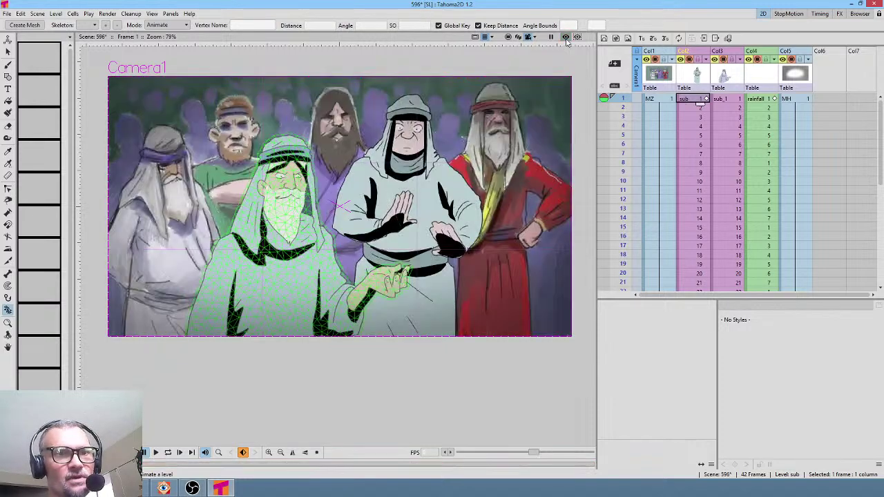
key("p")
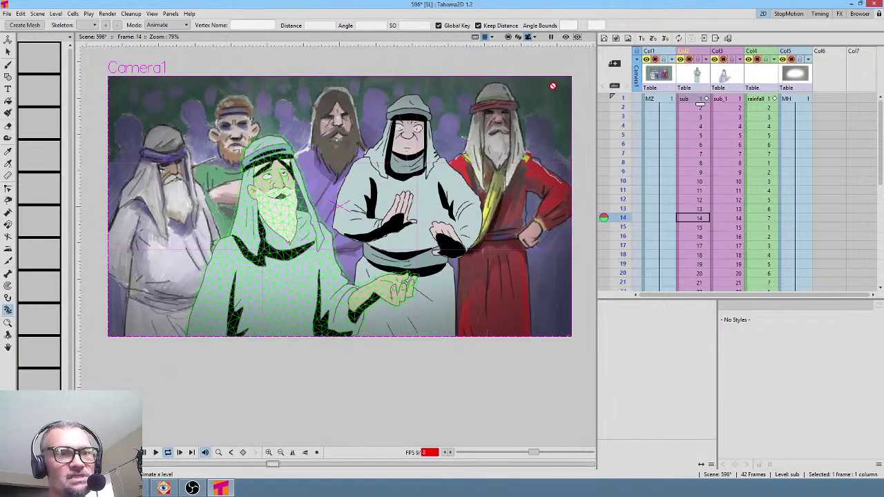
key("p")
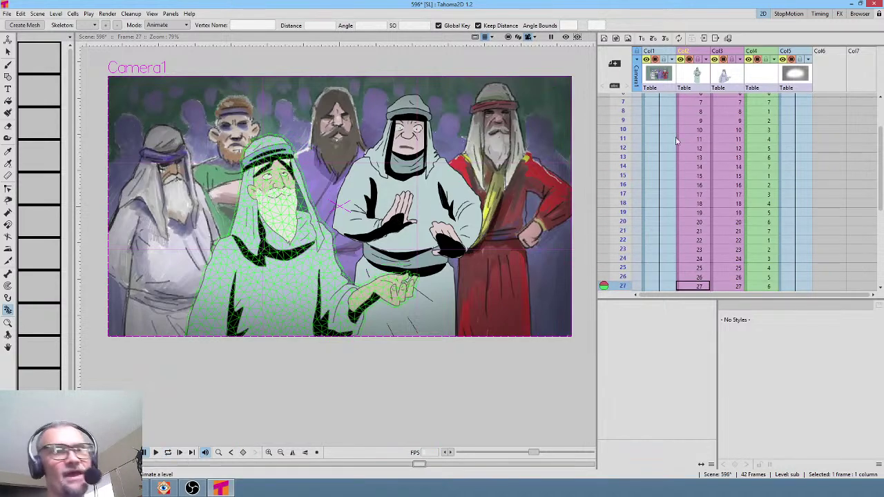
- Lengthen the hold at frame 27 by two frames in all main-scene columns, and open the standing man's sub sub-scene
left_click(697, 76)
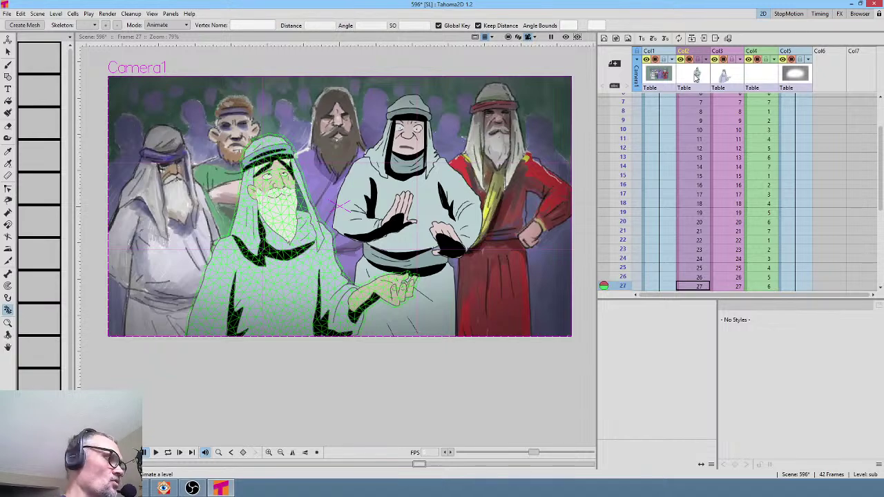
key("ctrl+z")
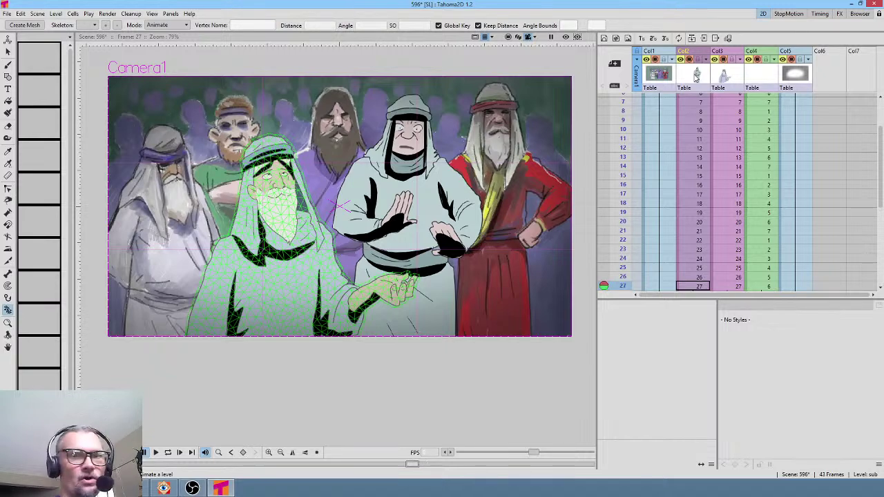
left_click(734, 82)
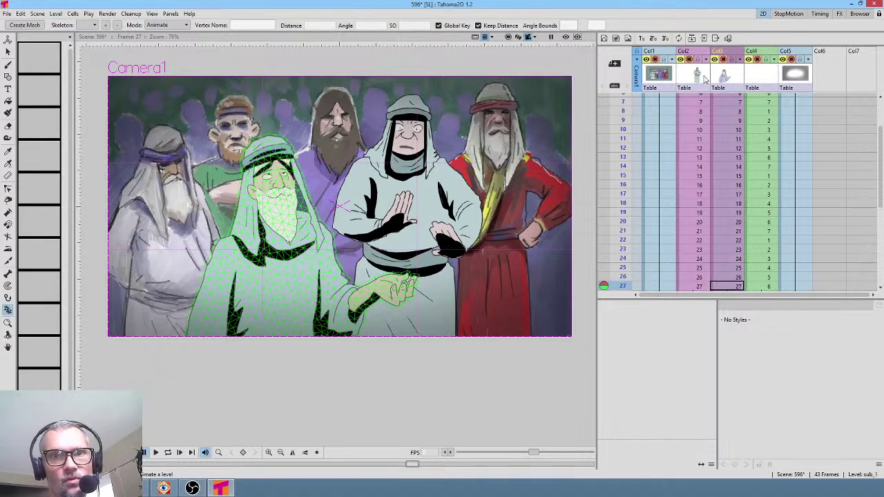
left_click(704, 80)
key("ctrl+z")
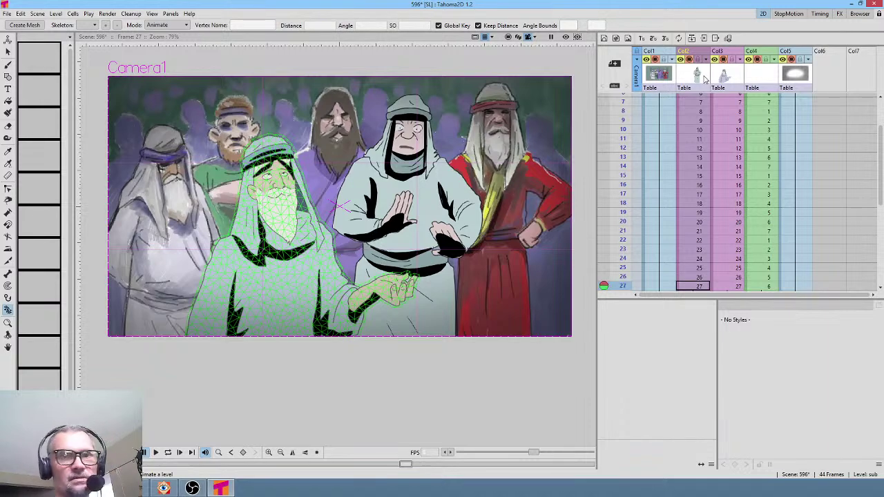
key("ctrl+z")
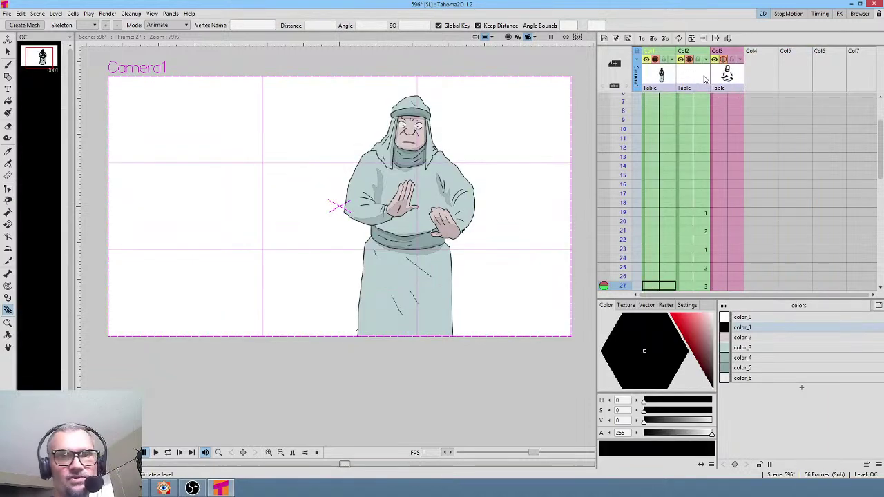
- Insert ten held frames at frame 17 across all columns of the standing man's sub-scene, and return to the main scene
left_click(701, 197)
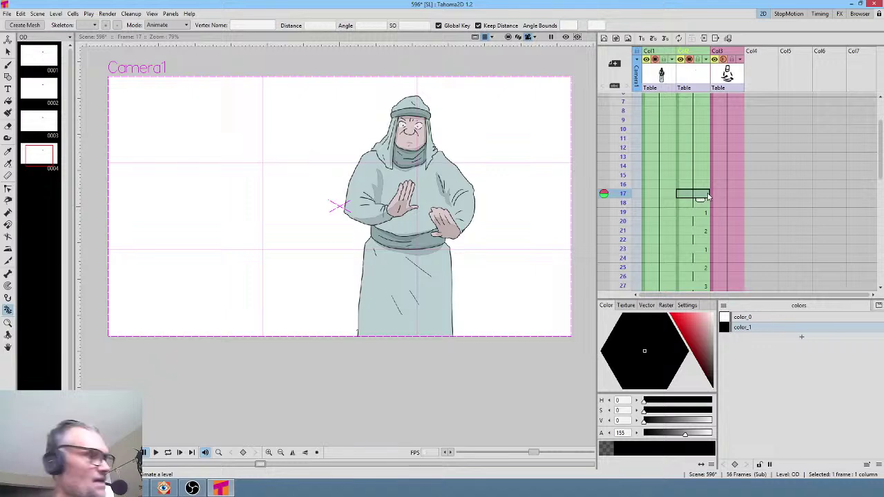
key("'")
key("'")
key("'")
key("'")
key("'")
key("'")
key("'")
key("'")
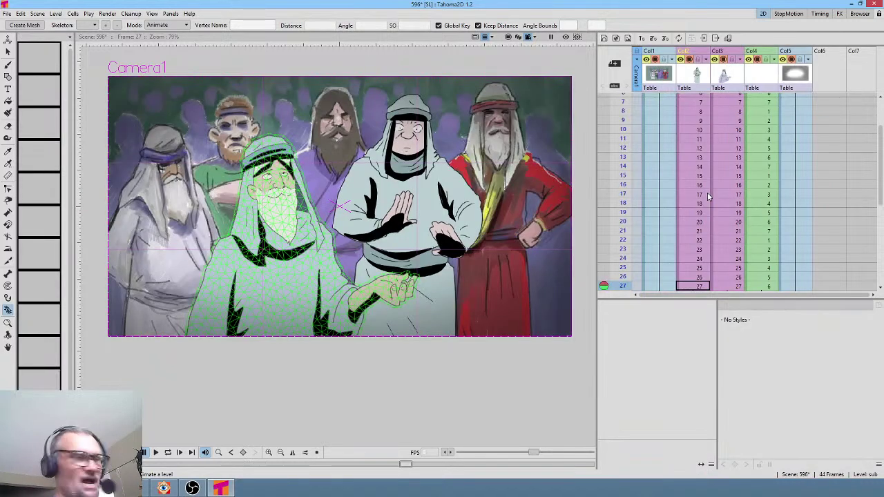
- Extend the exposure of all main-scene columns from frame 44 through frame 60
key("l")
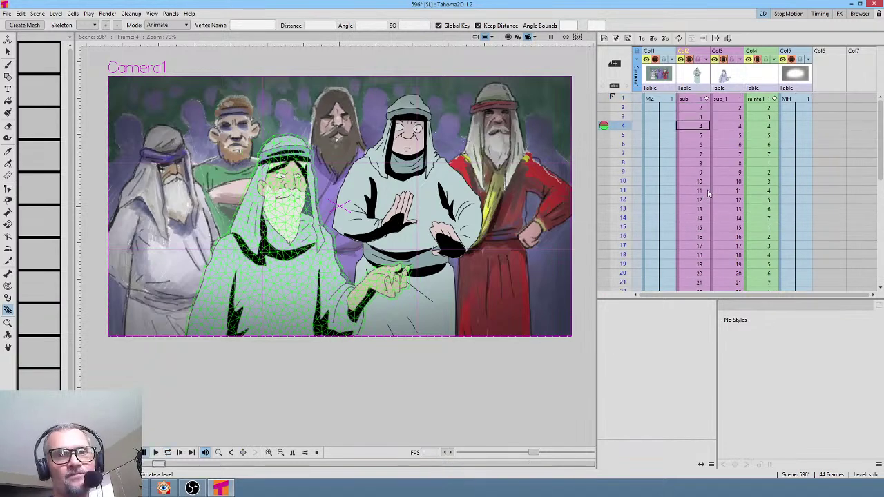
scroll(721, 164, "down", 6)
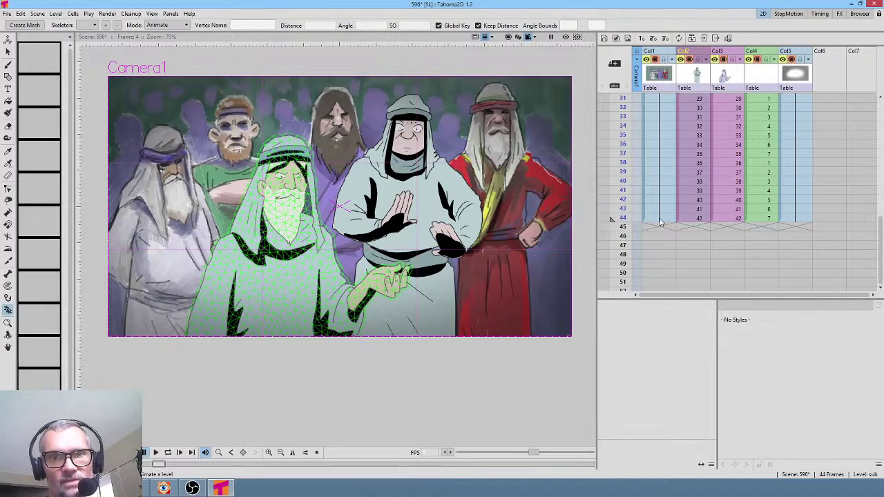
left_click(719, 220)
left_click(794, 219)
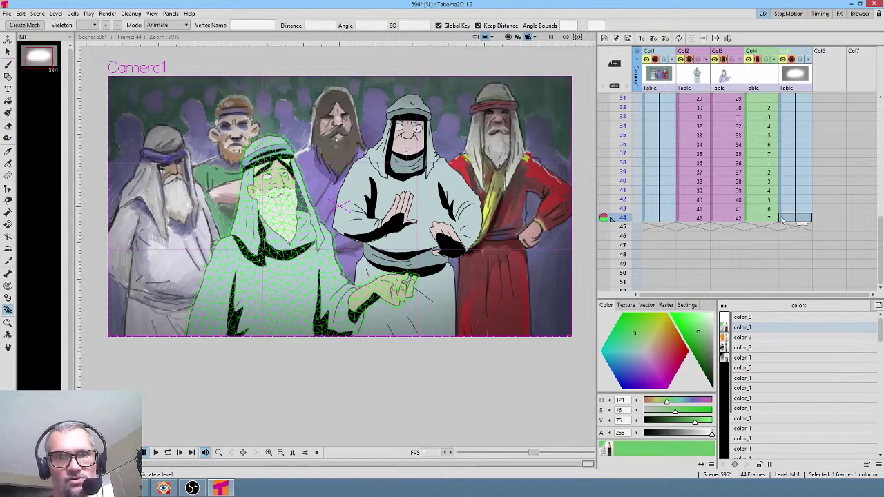
scroll(777, 221, "down", 3)
key("'")
key("'")
key("'")
key("'")
key("'")
key("'")
key("'")
key("'")
key("'")
key("'")
key("'")
key("'")
key("'")
key("'")
key("'")
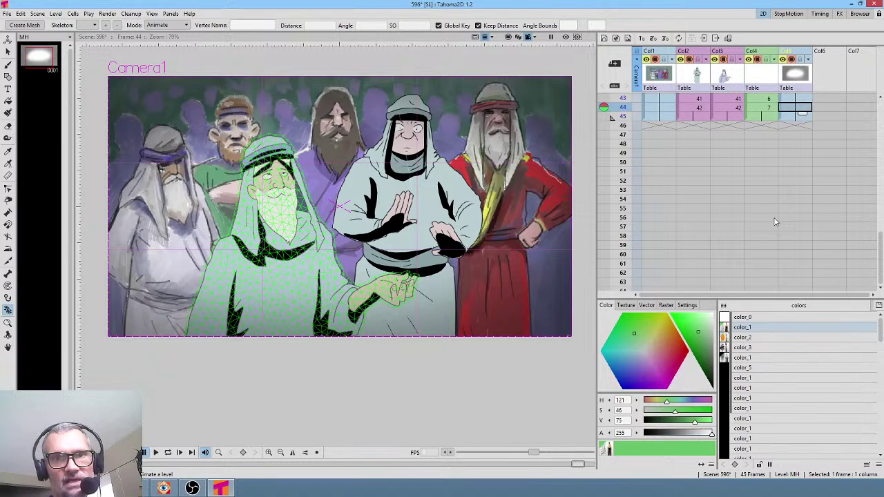
key("apostrophe")
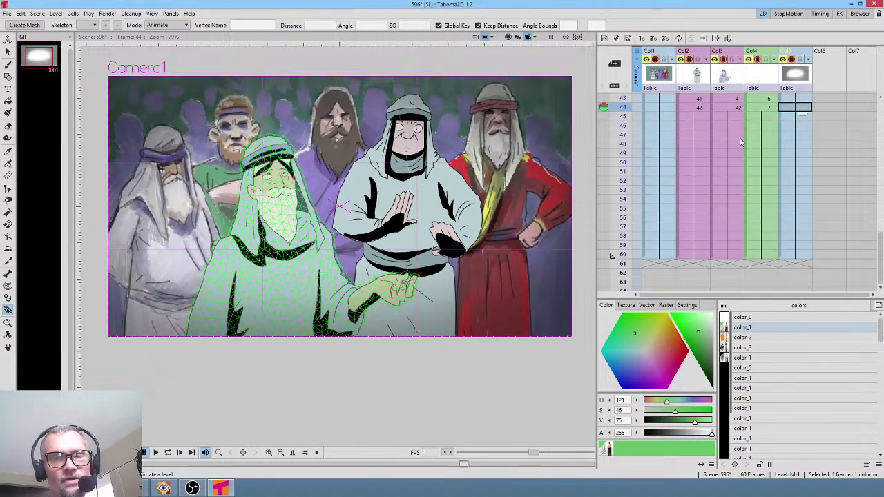
- Resequence the sub column of the standing man in the main scene
scroll(738, 141, "up", 10)
left_click(688, 80)
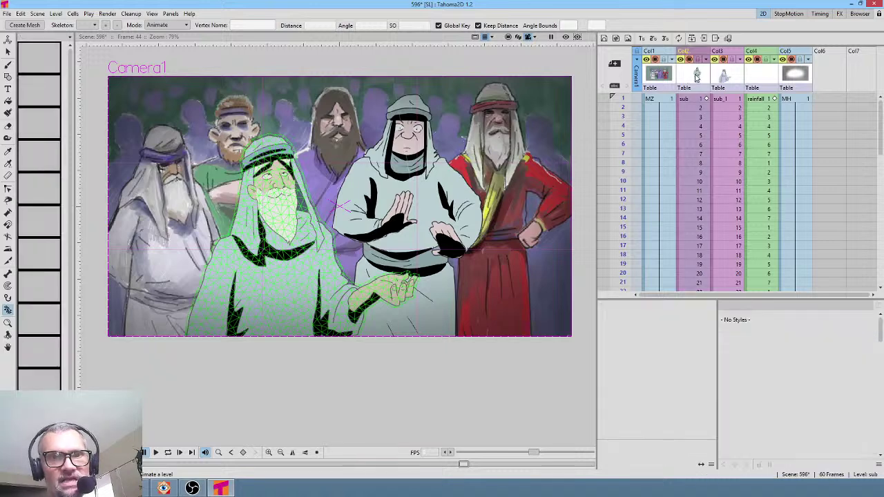
right_click(696, 77)
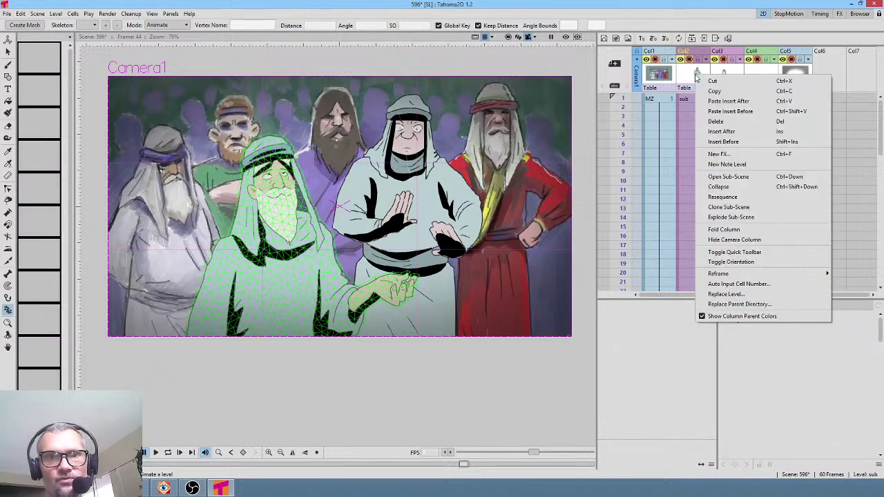
left_click(742, 199)
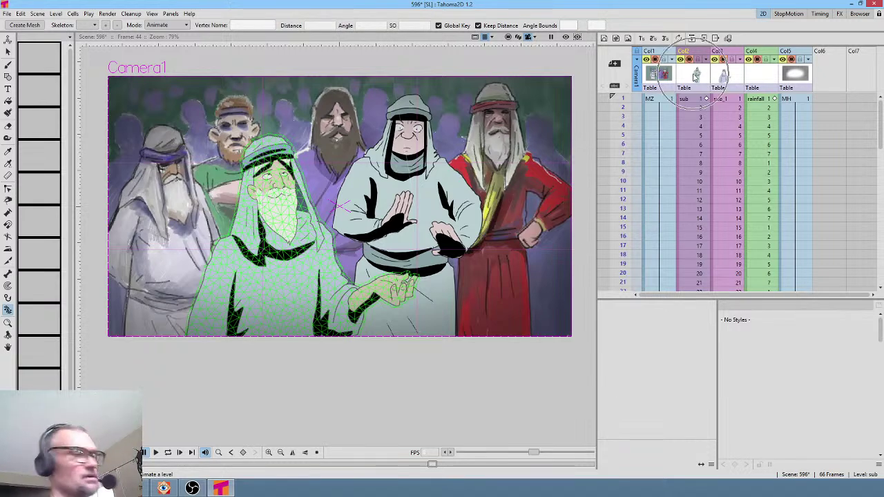
- Play back the main scene and open the sub sub-scene near frame 33
key("p")
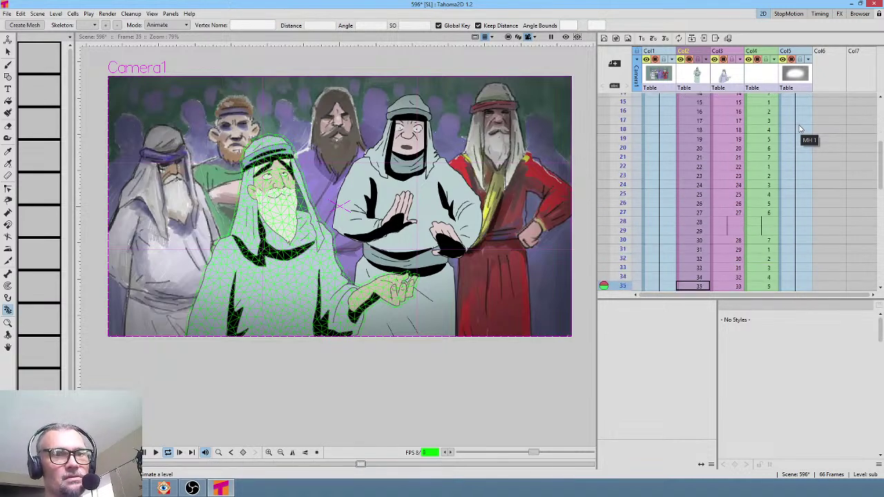
key("p")
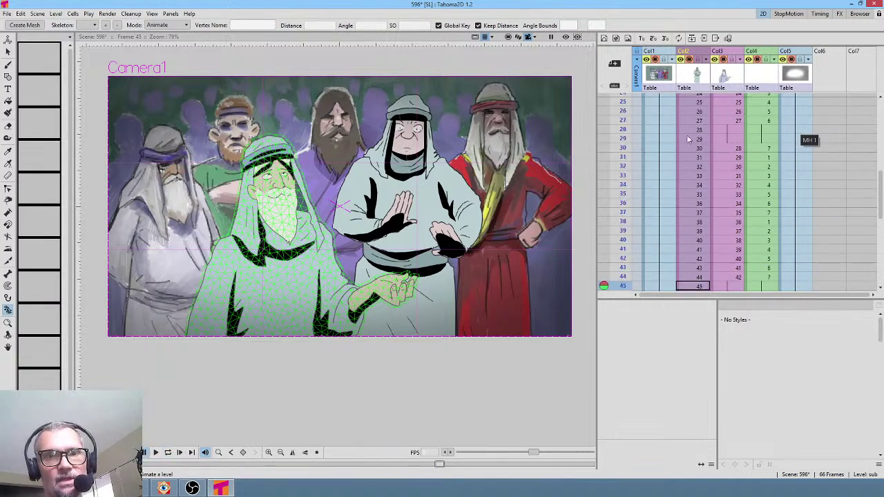
left_click(700, 176)
key("shift+x")
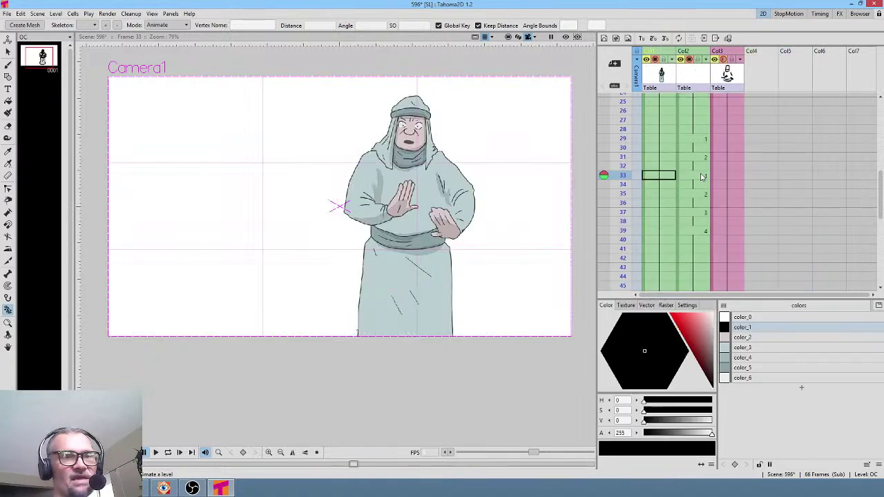
- Play back the standing man's mouth drawings from frame 29 in the OD column
left_click(699, 140)
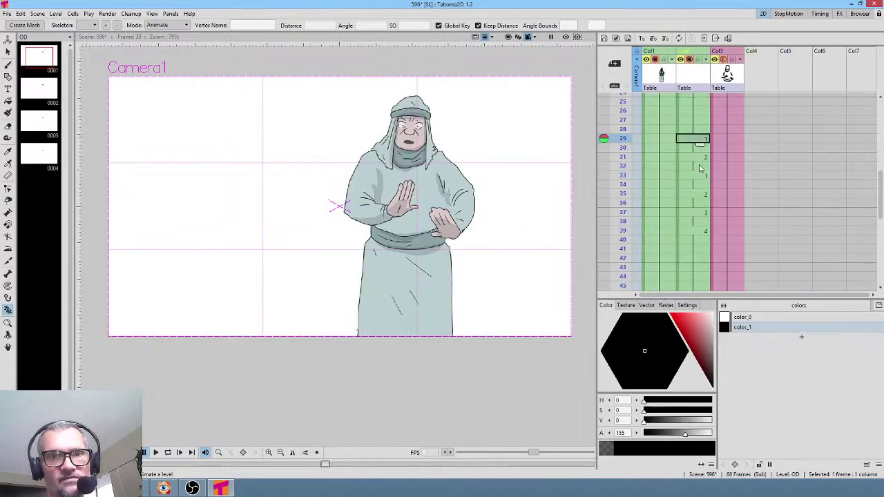
left_click(700, 172)
left_click(699, 141)
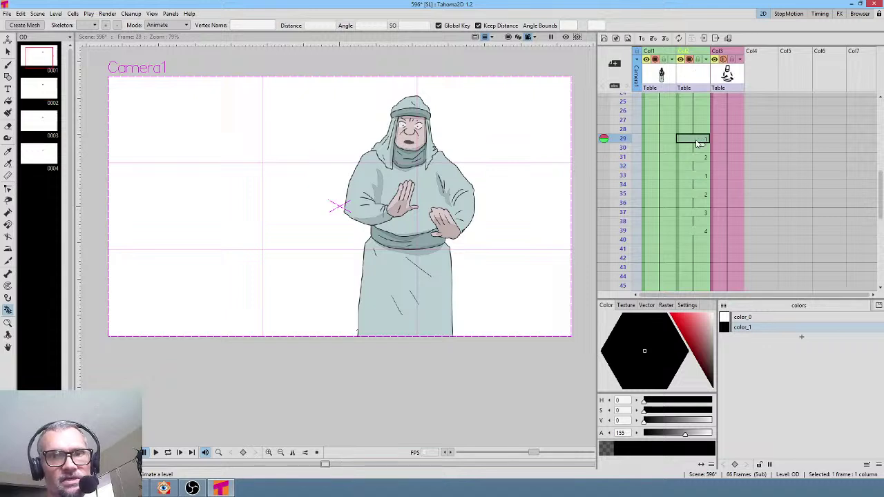
key("p")
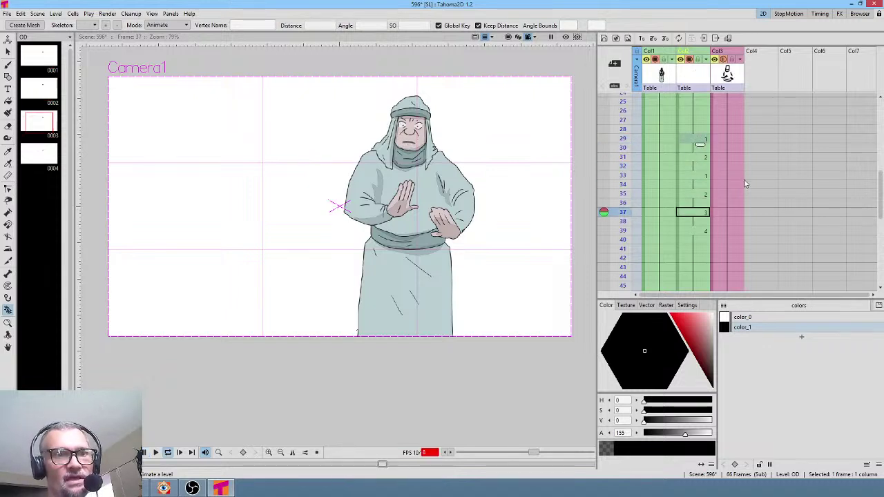
key("p")
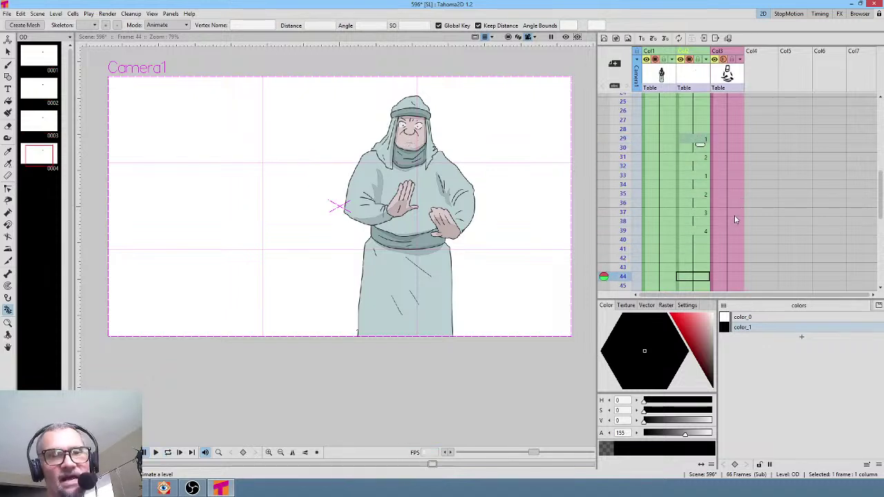
- Copy the OD mouth cells of frames 29 to 42 and insert them at frame 46
left_click(700, 141)
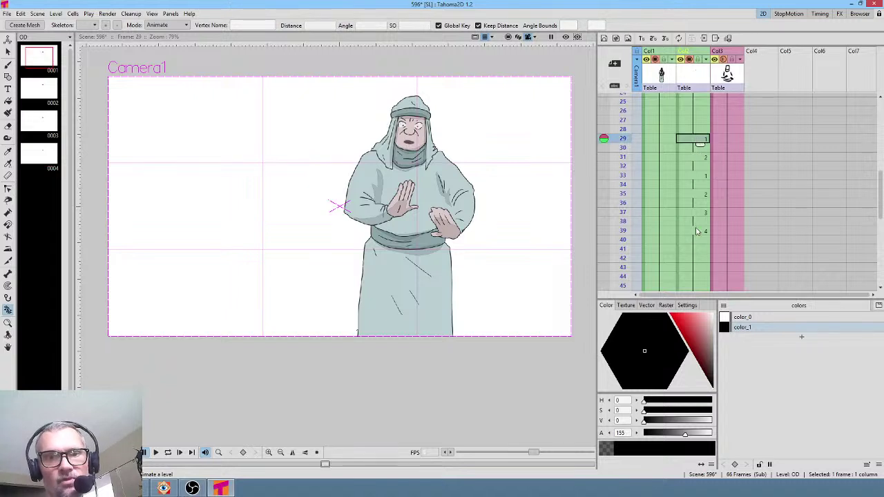
left_click(699, 261, "shift")
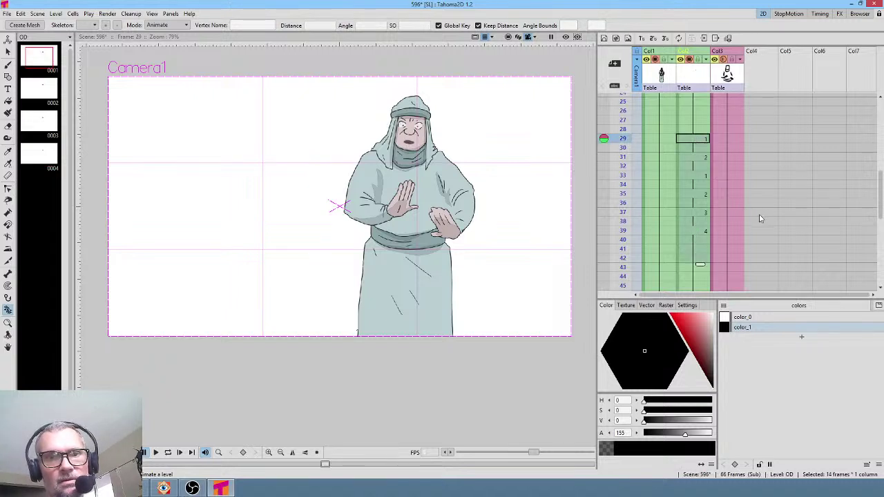
scroll(754, 223, "down", 4)
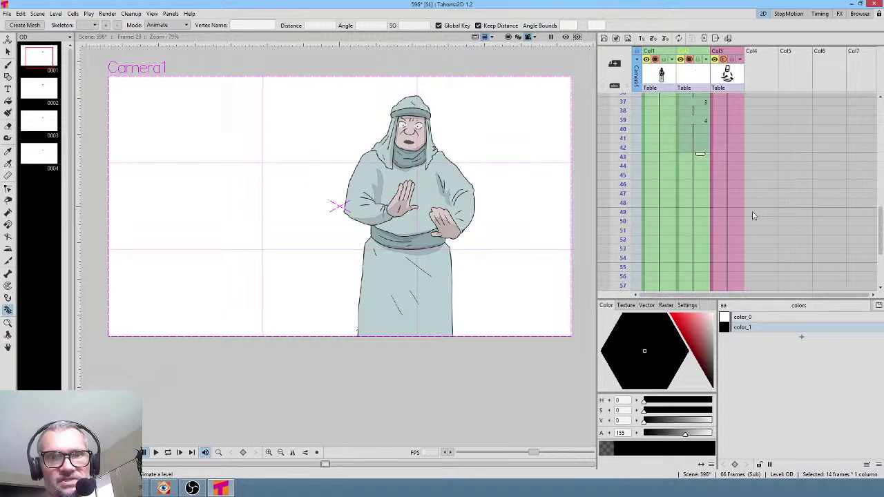
left_click(699, 187)
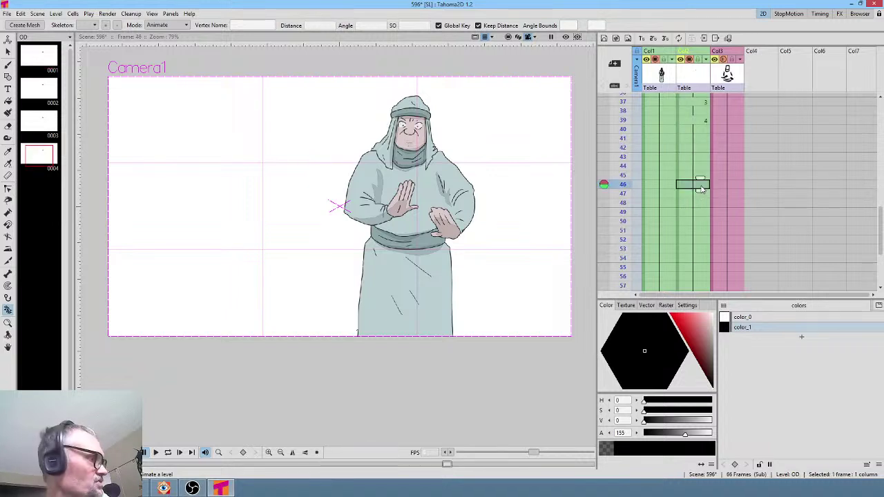
left_click_drag(701, 189, 696, 213)
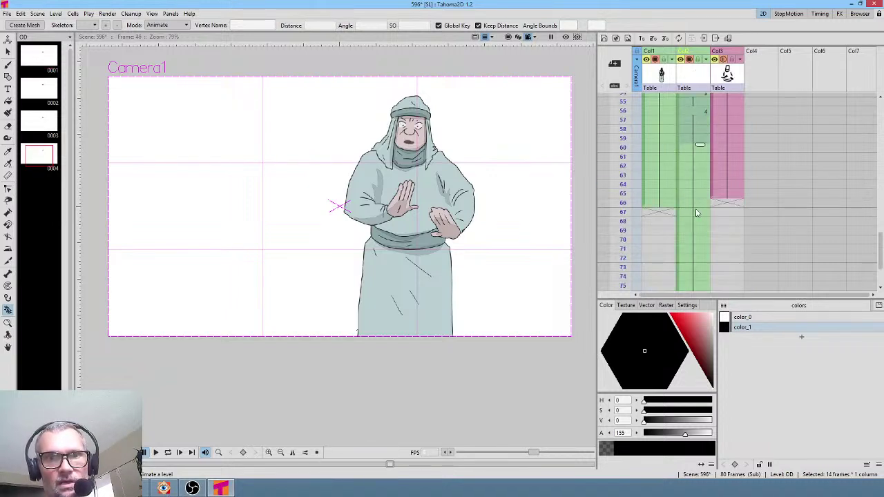
- Delete the surplus OD mouth cells from frame 67 through frame 80
left_click(697, 213)
scroll(696, 222, "down", 5)
left_click(699, 172, "shift")
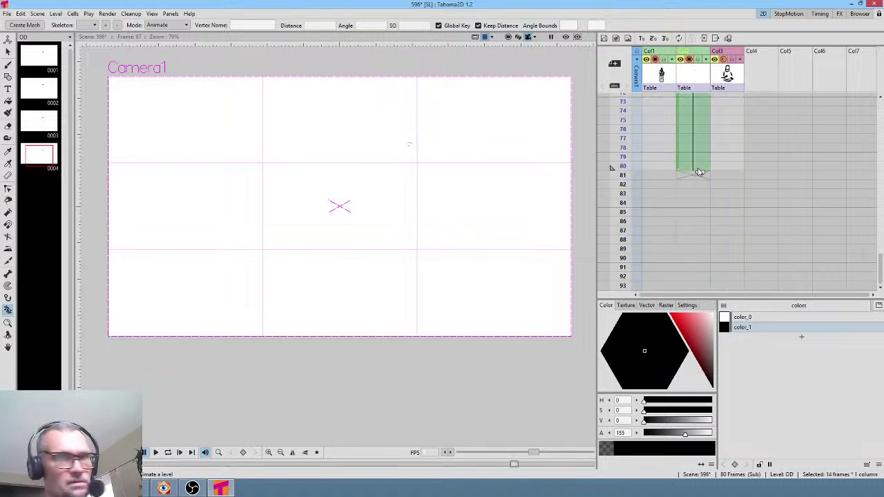
key("Delete")
scroll(698, 180, "up", 5)
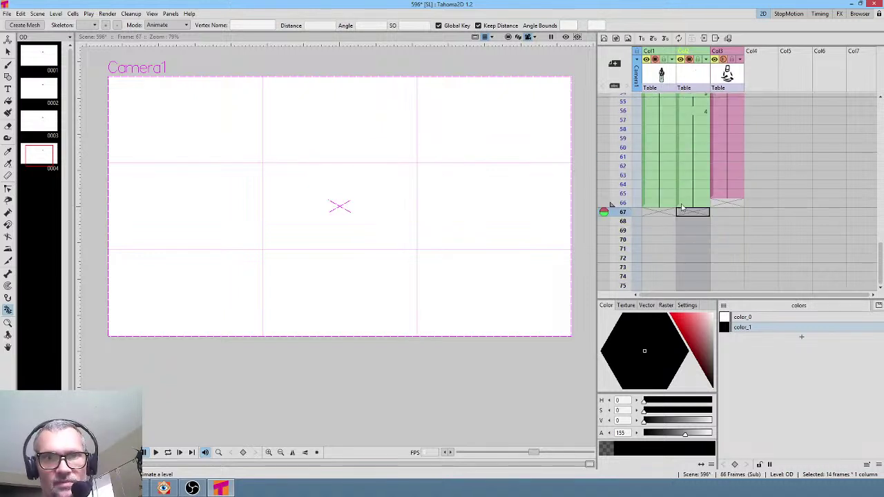
- Extend the DO column's exposure to frame 66 and return to the parent scene
left_click(732, 198)
left_click_drag(735, 201, 734, 210)
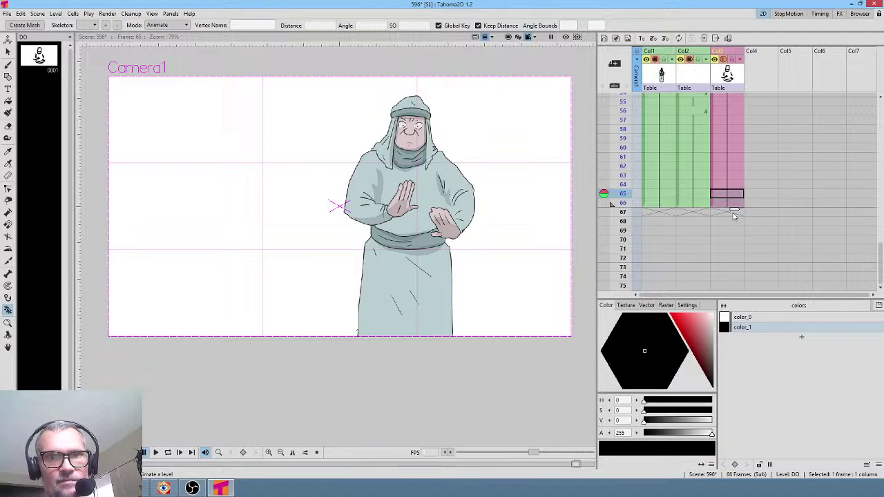
left_click(696, 177)
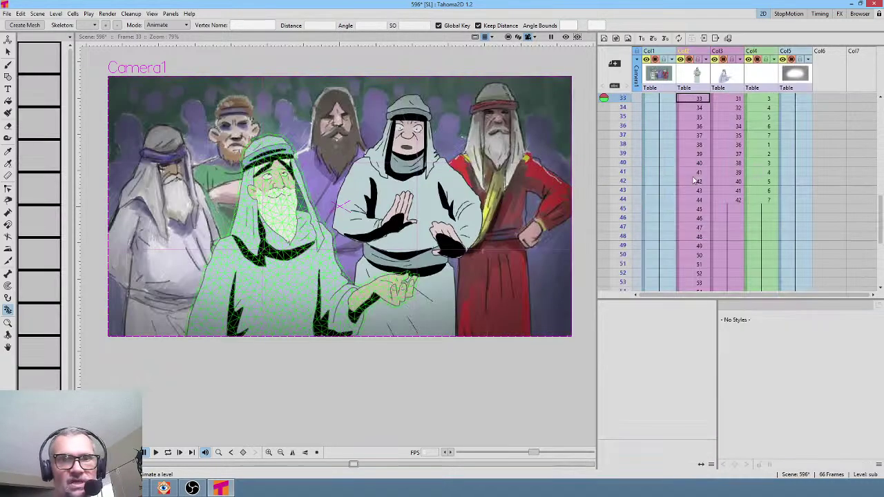
- Extend the MZ, sub_1, rainfall and MH columns to frame 66
scroll(718, 231, "down", 3)
scroll(709, 240, "up", 3)
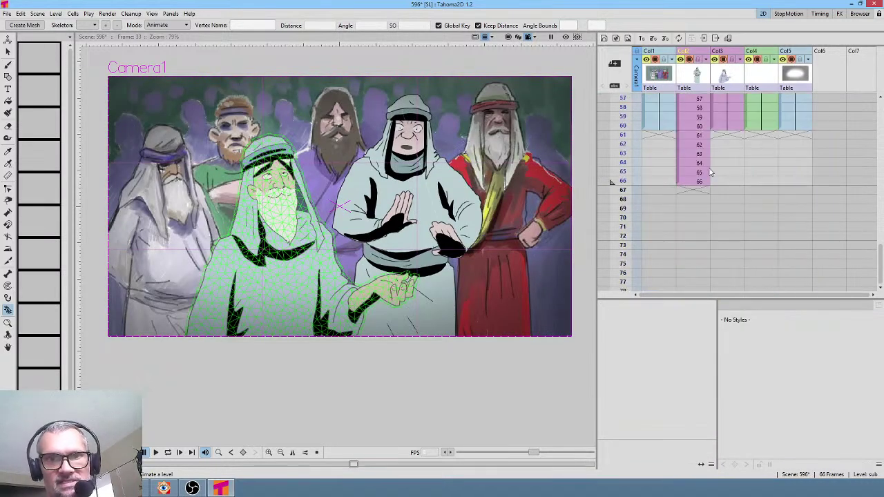
left_click(666, 128)
left_click_drag(666, 134, 656, 191)
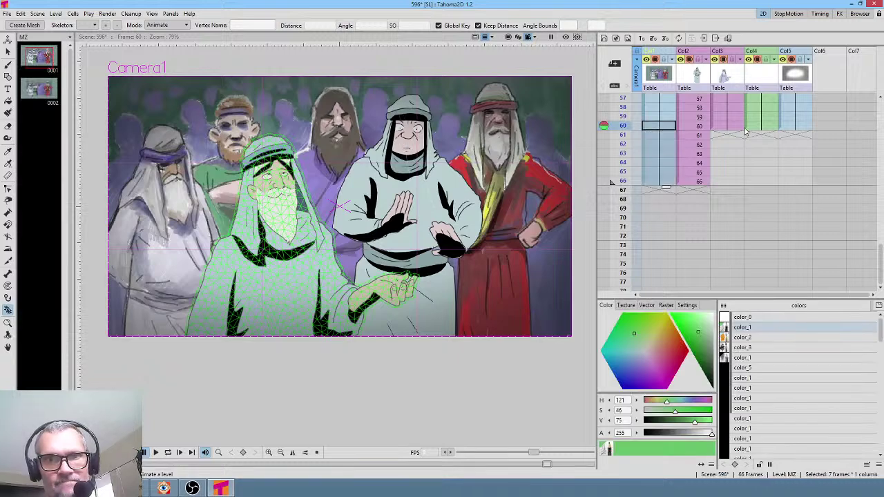
left_click(735, 128)
left_click(800, 129, "shift")
left_click_drag(803, 134, 797, 189)
- Resequence the standing man's sub column and play back the scene
scroll(788, 190, "up", 10)
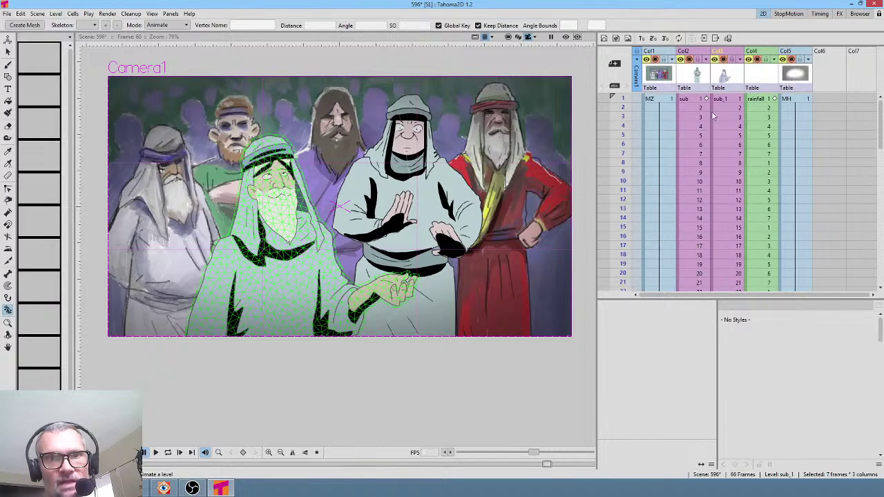
left_click(698, 76)
right_click(698, 76)
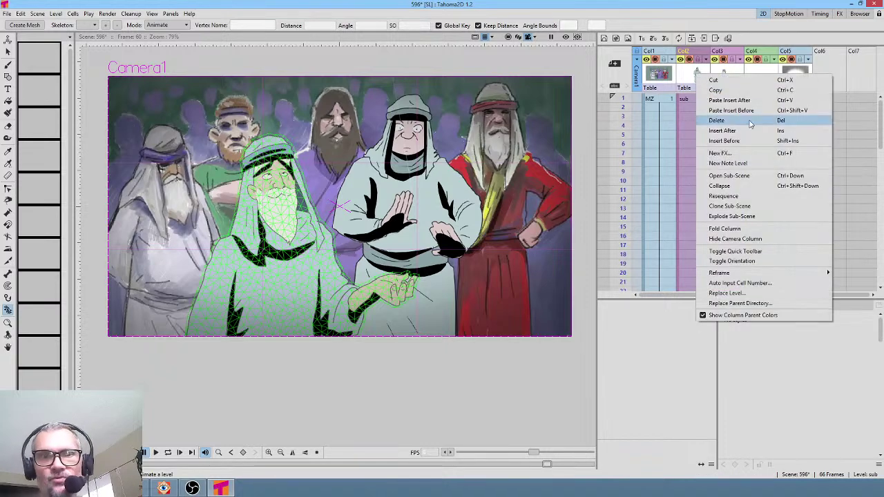
left_click(726, 200)
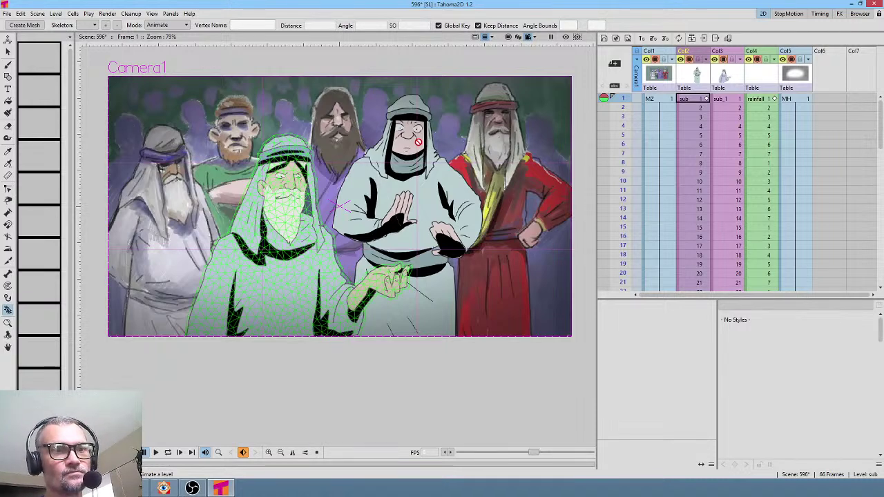
key("l")
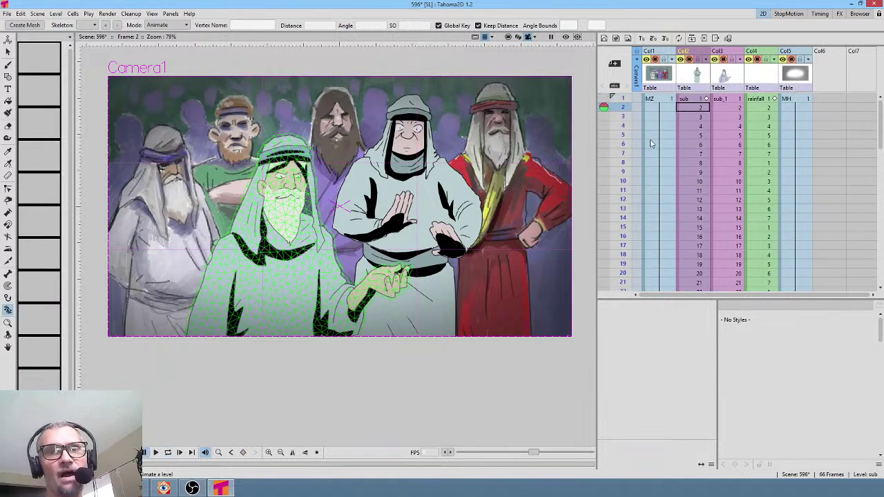
- Open the standing man's sub-scene from frame 1 and insert an empty column after the OC column
left_click(695, 99)
double_click(697, 77)
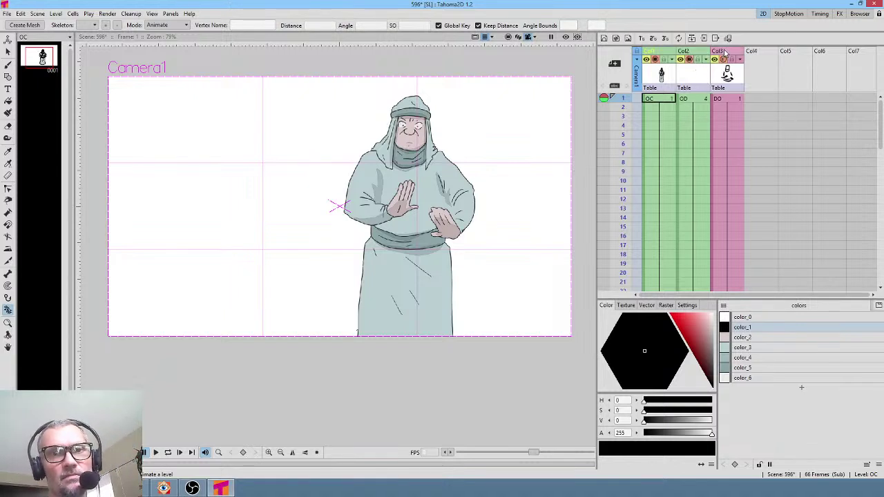
left_click(653, 75)
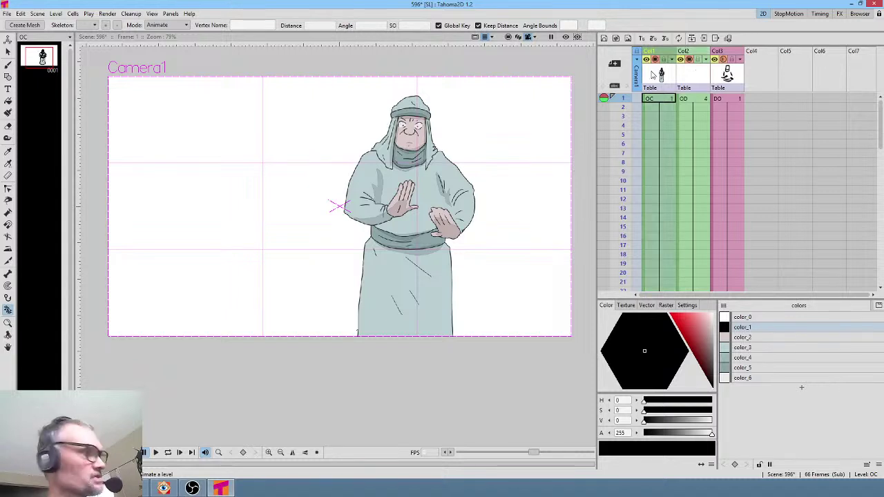
key("Insert")
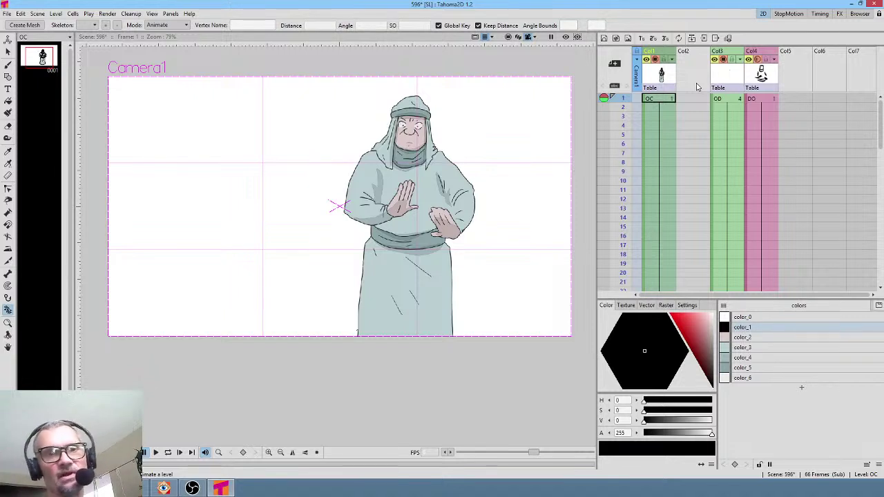
- Save the scene and start a new brush drawing on the man's face at frame 7 of the empty column
left_click(694, 153)
scroll(463, 140, "up", 4)
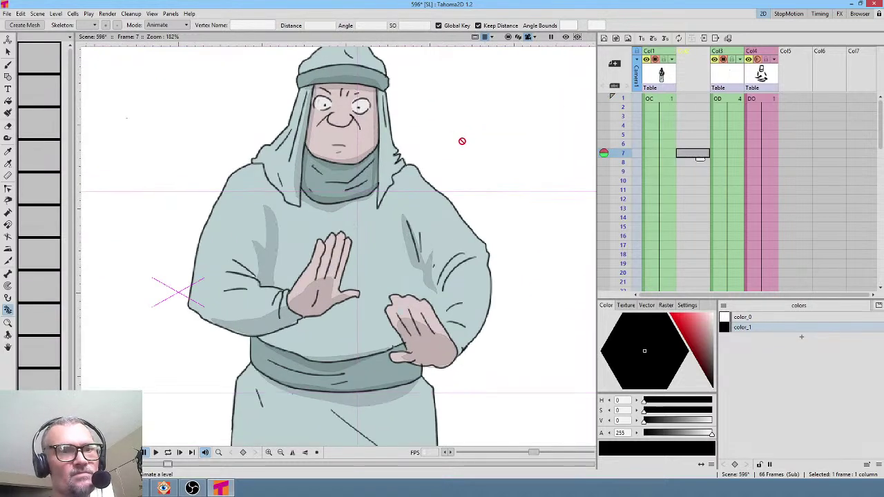
left_click_drag(473, 159, 538, 232)
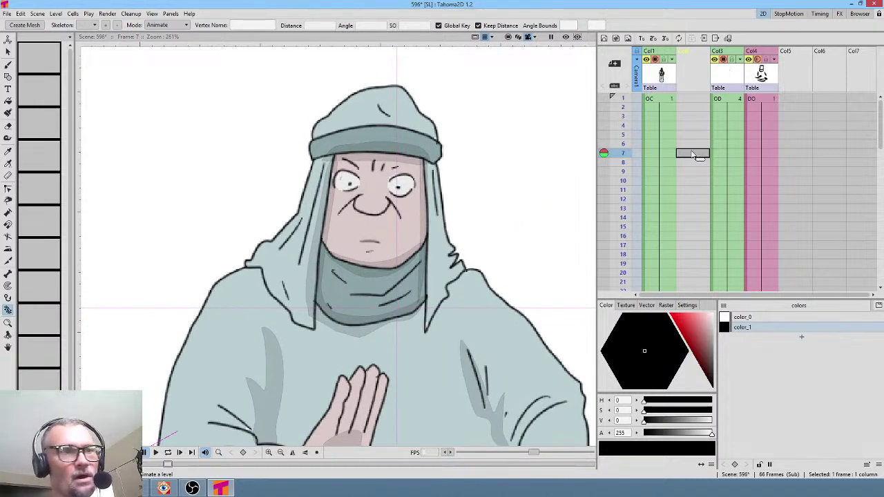
key("ctrl+s")
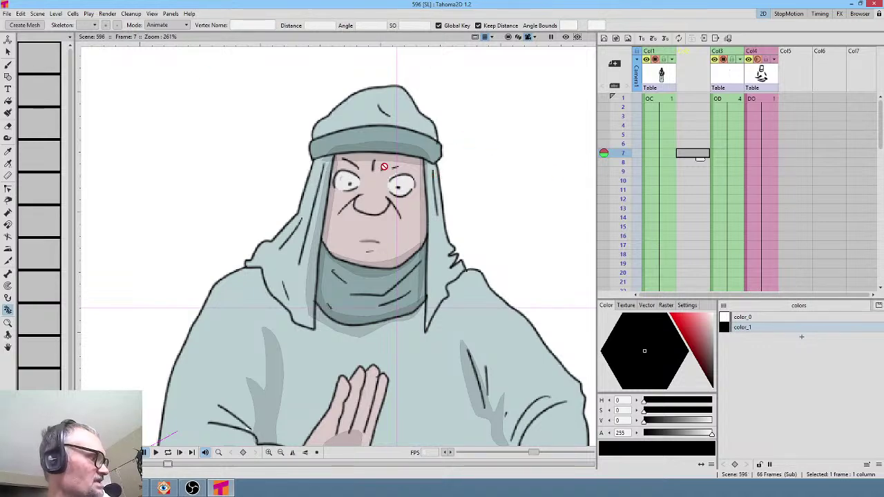
key("b")
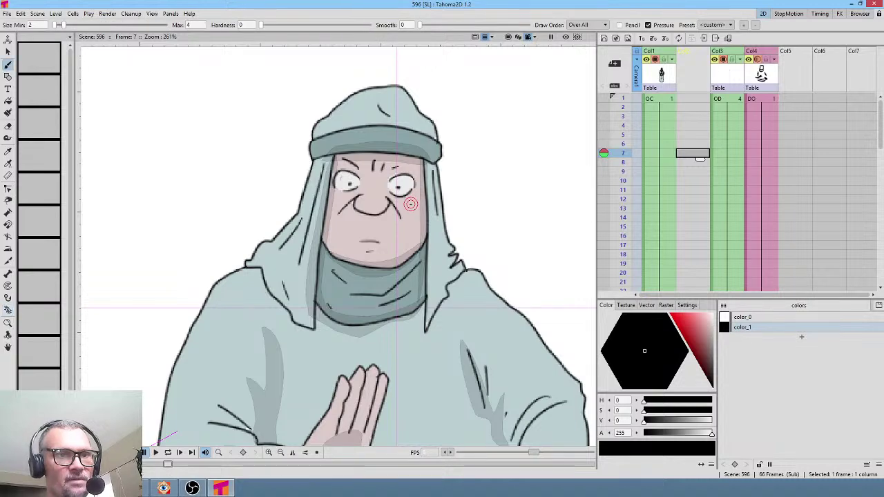
left_click(410, 204)
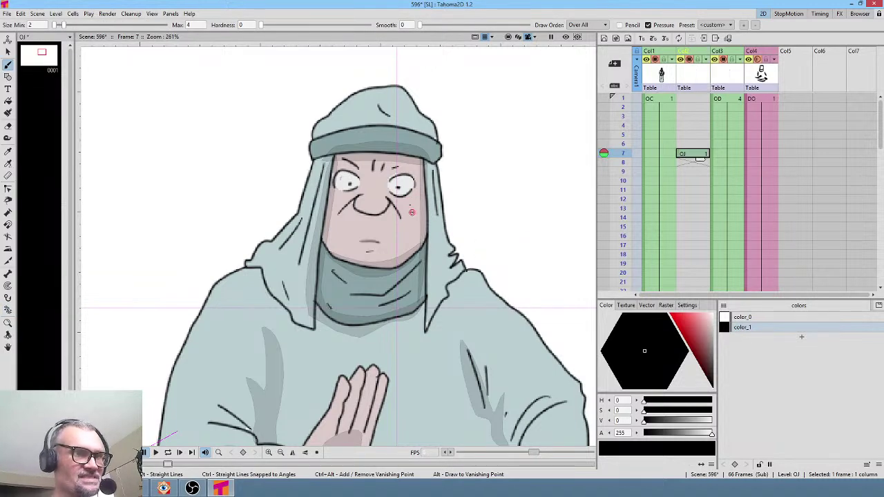
- Add a new style to the palette and give it the skin colour sampled from the man's cheek
left_click(802, 338)
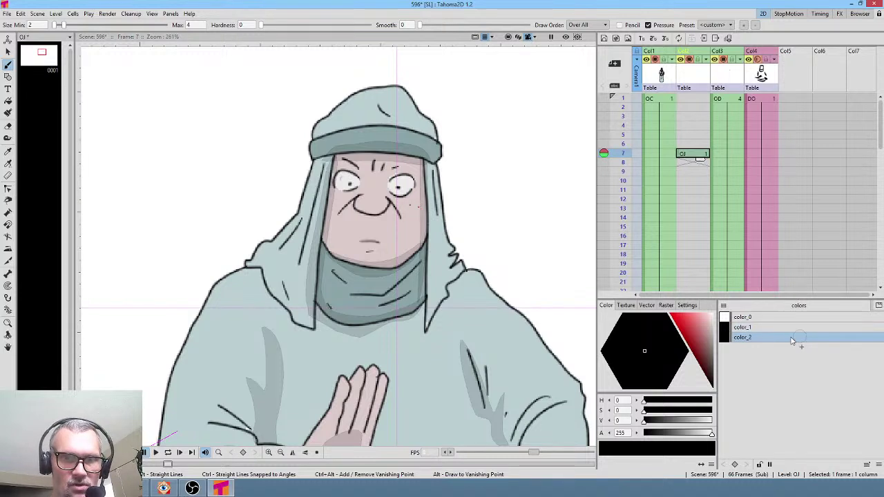
key("r")
left_click(413, 216)
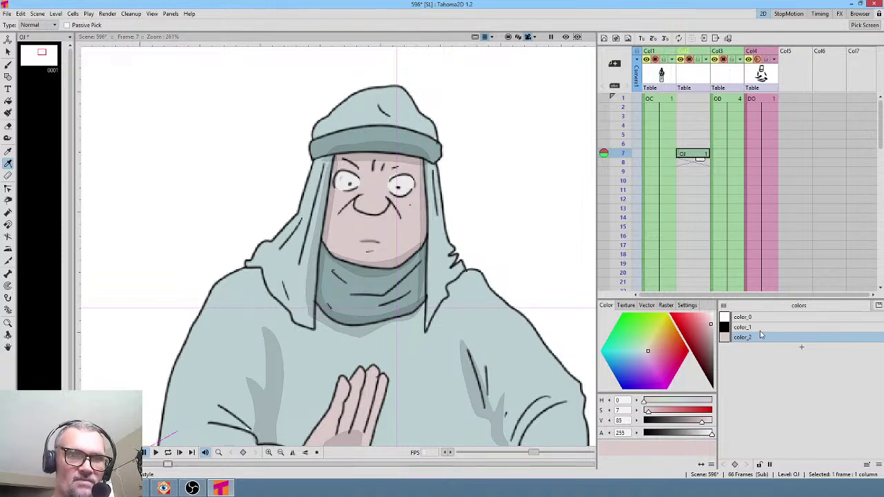
- Paint over both of the man's eyes with the skin colour and draw black closed-eyelid lines with the brush
key("j")
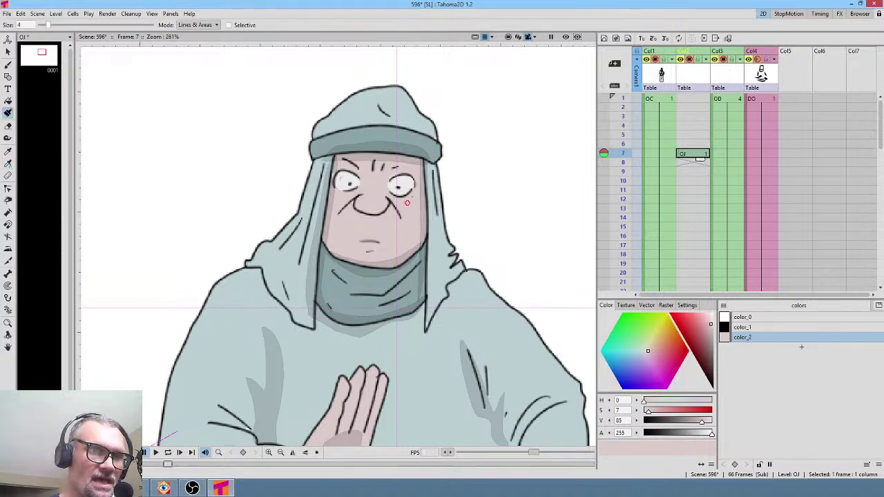
key("b")
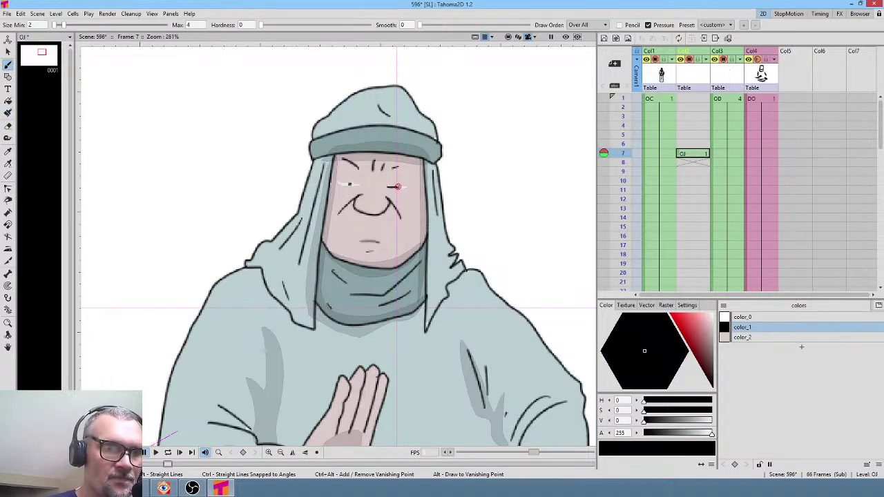
left_click_drag(397, 186, 410, 186)
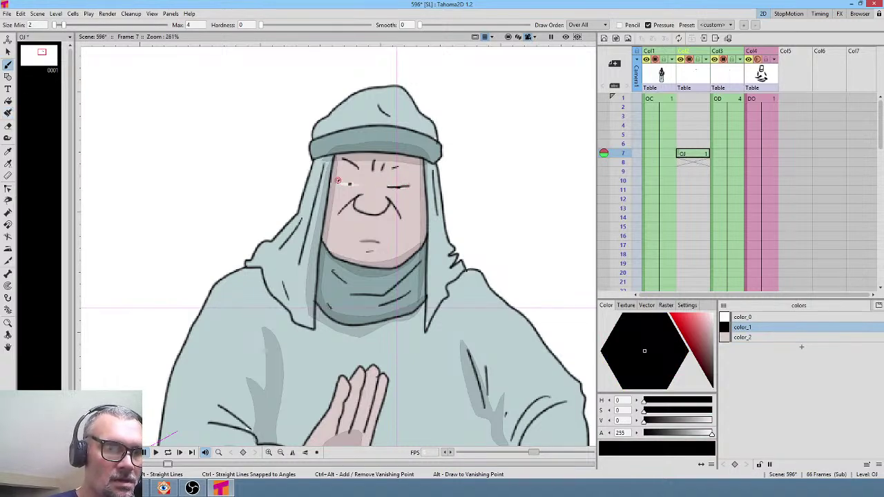
left_click_drag(338, 181, 399, 174)
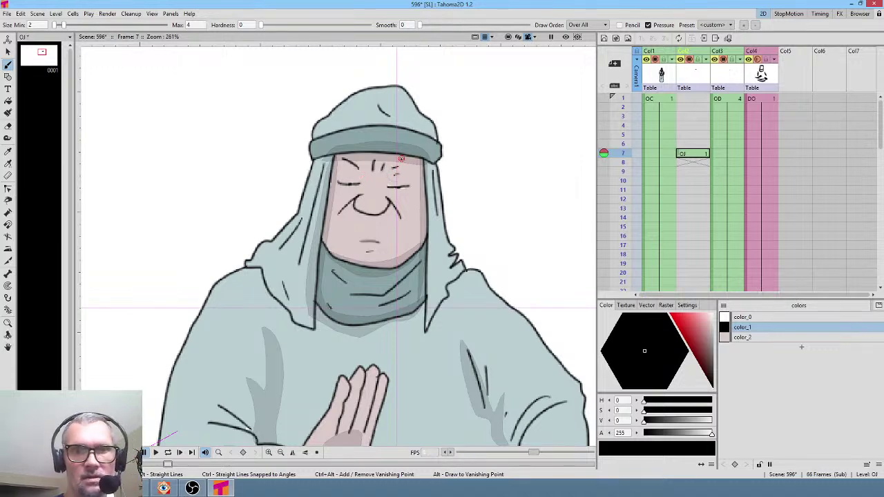
- Play back the sub-scene from frame 1 to check the blink
left_click(696, 154)
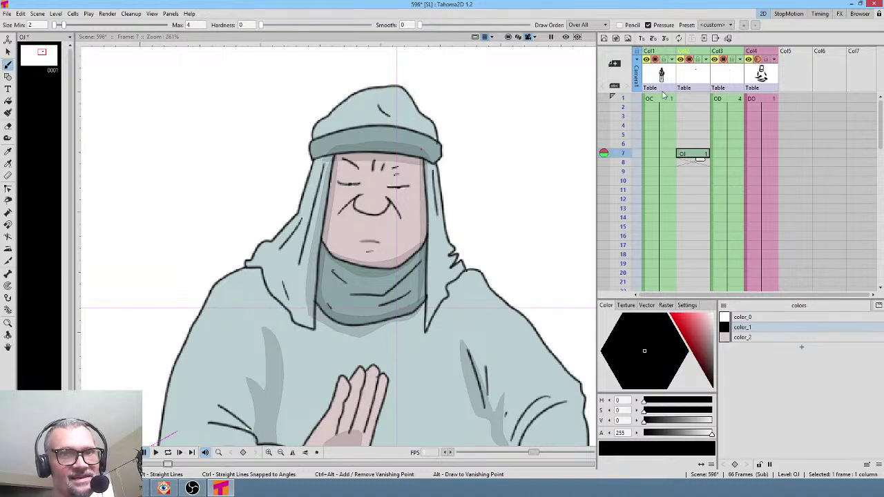
left_click(660, 101)
key("l")
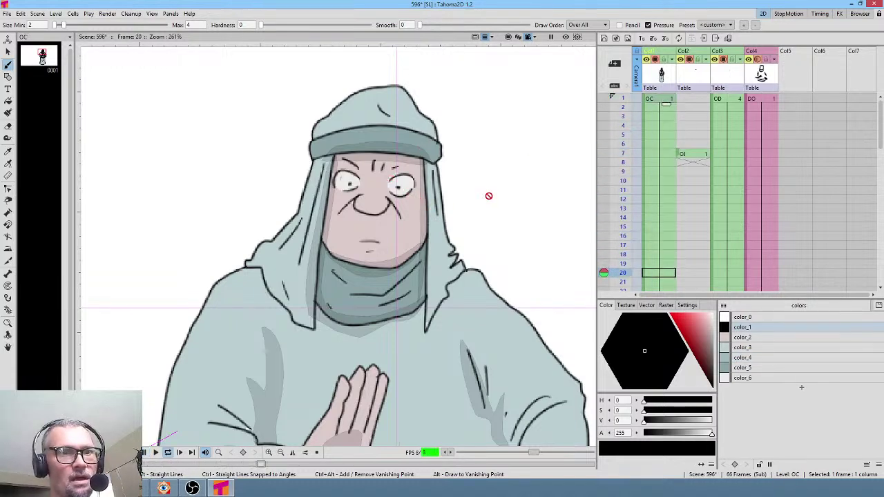
key("l")
- Move the closed-eyes OJ cell from frame 7 to frame 27
left_click(683, 131)
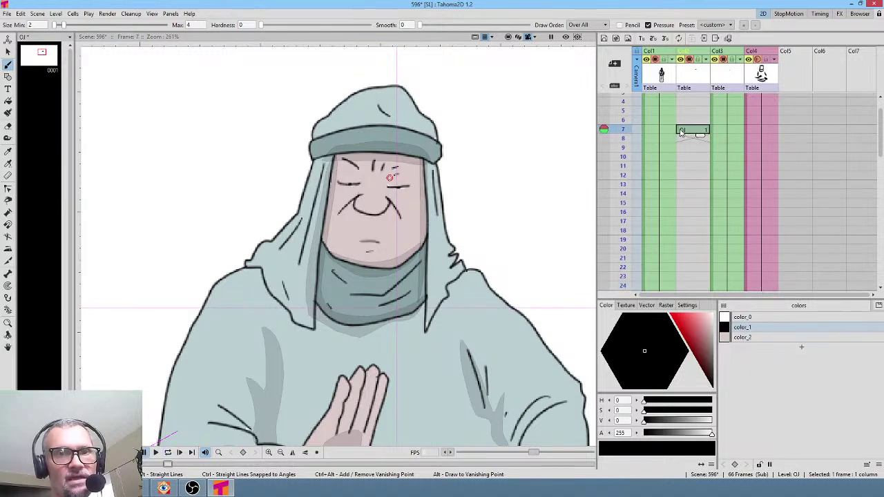
mouse_move(680, 130)
left_mouse_down()
mouse_move(677, 262)
mouse_move(692, 300)
left_mouse_up()
left_click_drag(692, 302, 697, 221)
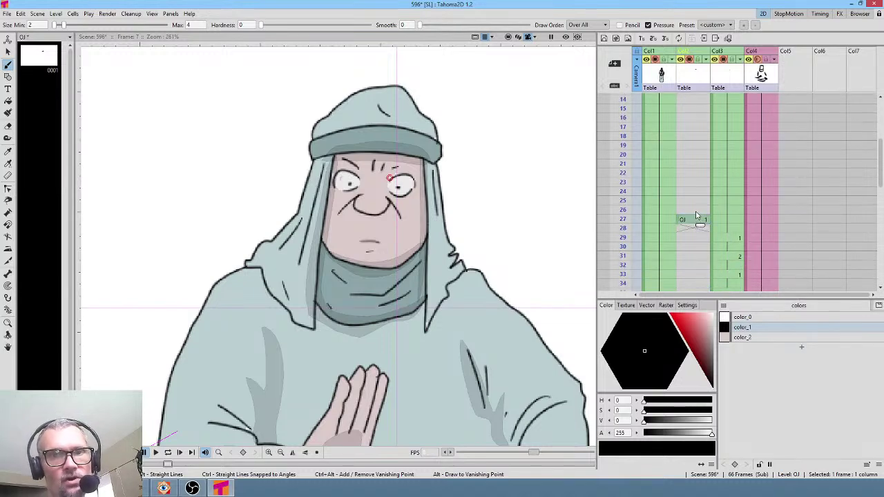
left_click(698, 220)
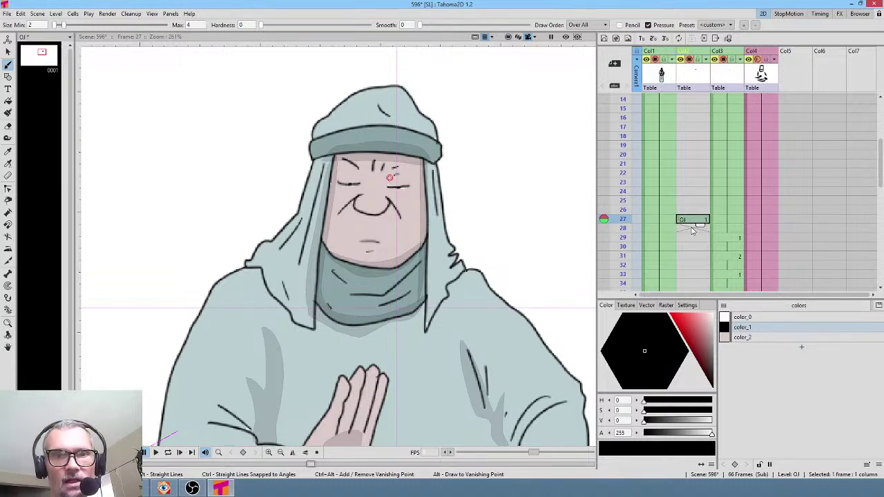
- Move the OJ blink column so that it sits between the OD and DO columns
scroll(694, 221, "down", 4)
scroll(696, 156, "up", 2)
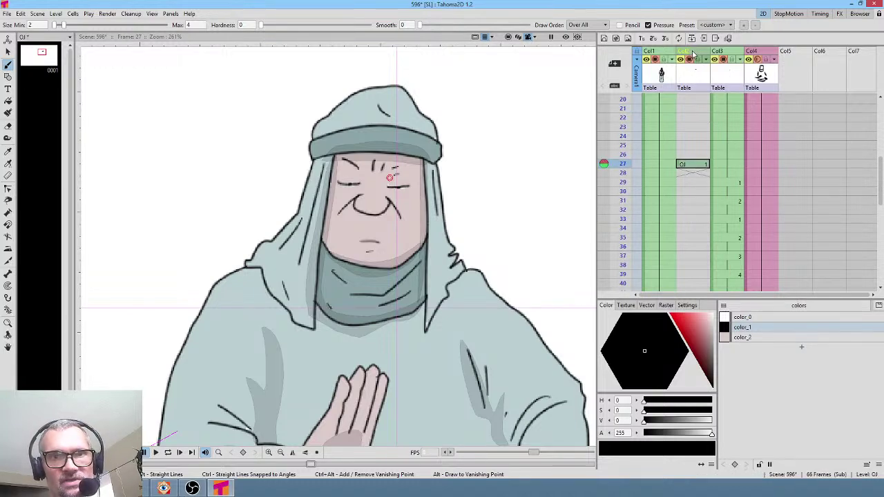
left_click_drag(693, 54, 724, 55)
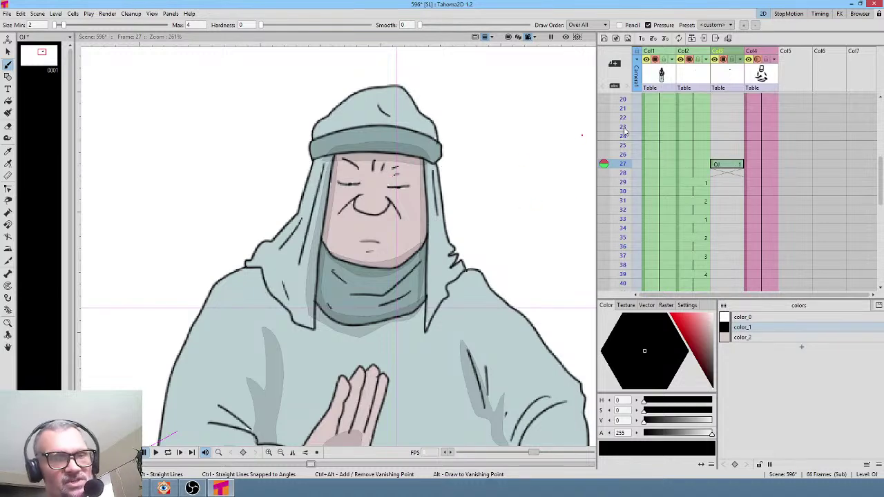
- Expose the closed-eyes drawing 1 at frames 41 and 44 of the OJ column
left_click(734, 164)
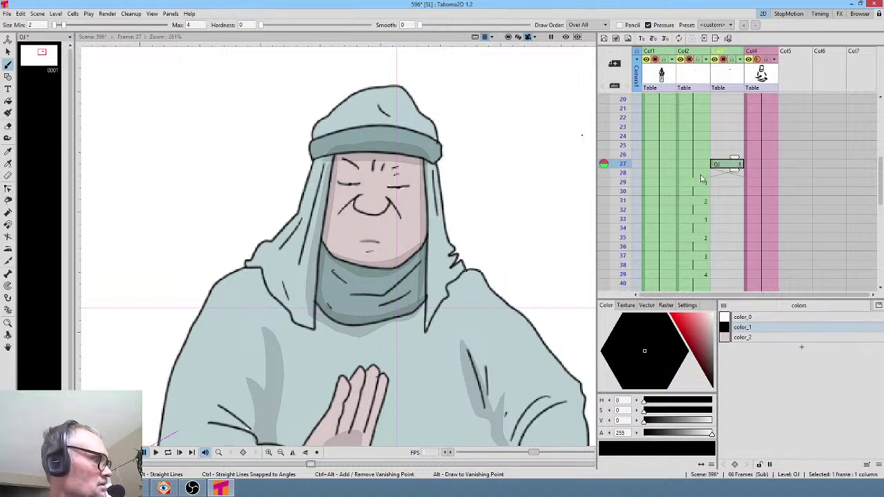
scroll(720, 214, "down", 4)
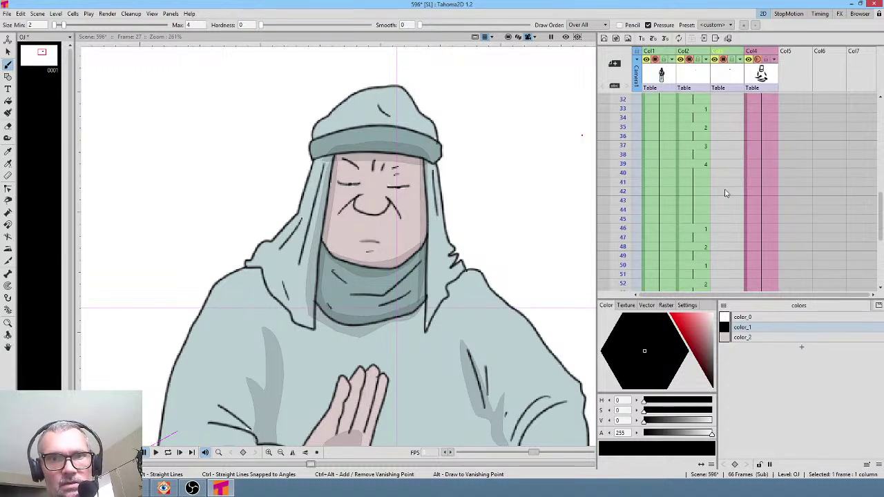
left_click(727, 183)
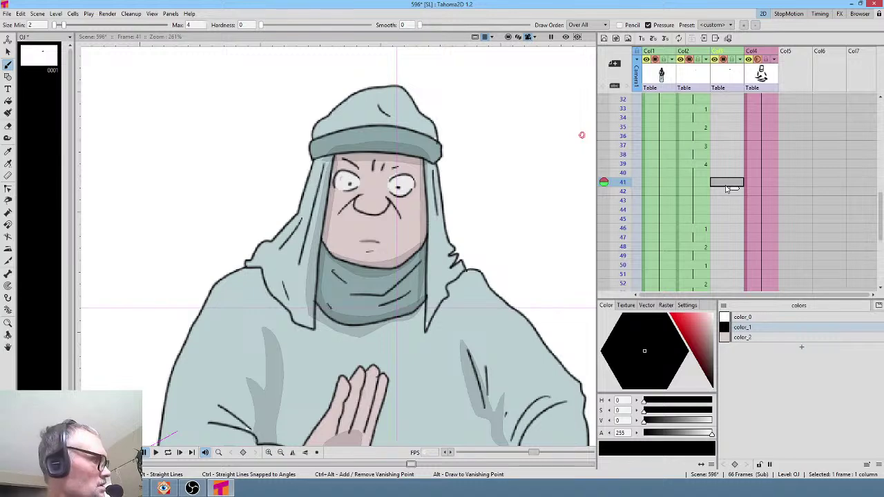
type("1")
key("Return")
left_click(723, 201)
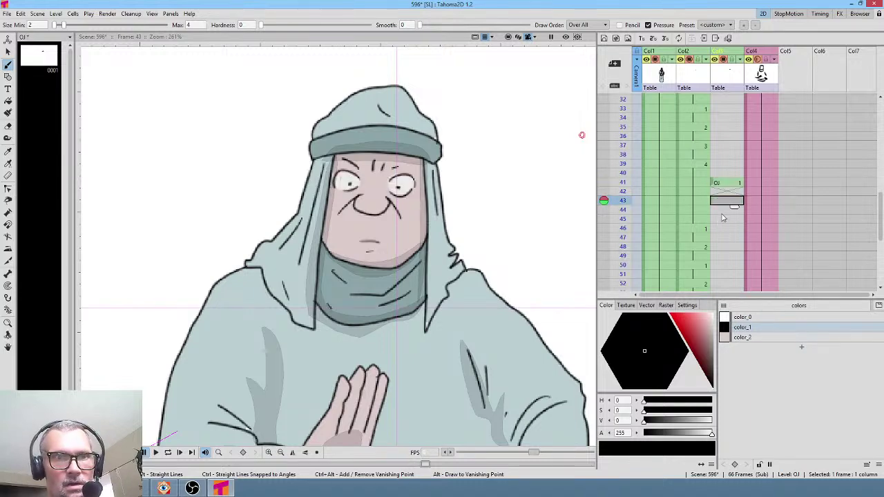
left_click(725, 211)
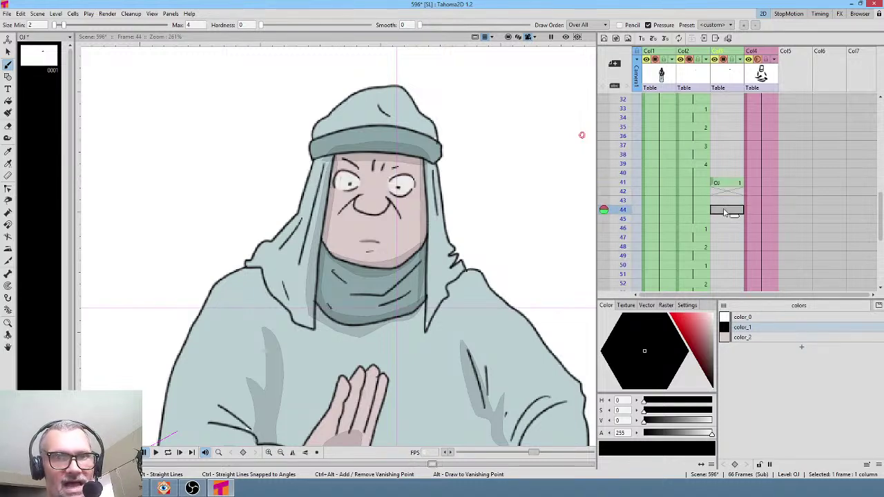
type("1")
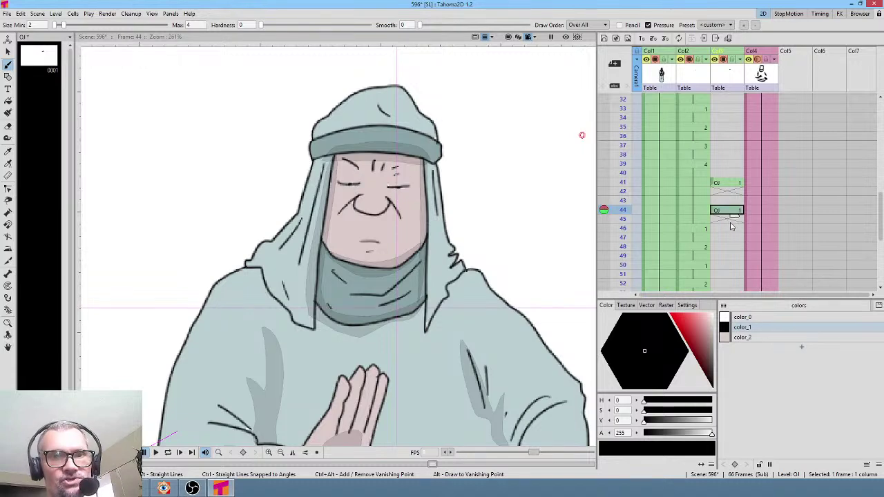
- Return from the sub-scene to the main scene, fit the whole camera frame in view and play the scene back
scroll(731, 223, "down", 4)
scroll(730, 221, "down", 2)
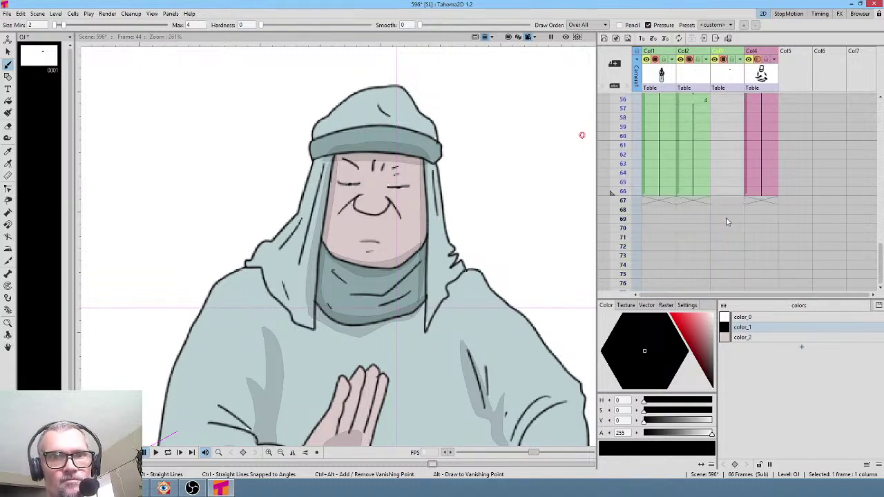
scroll(729, 210, "up", 2)
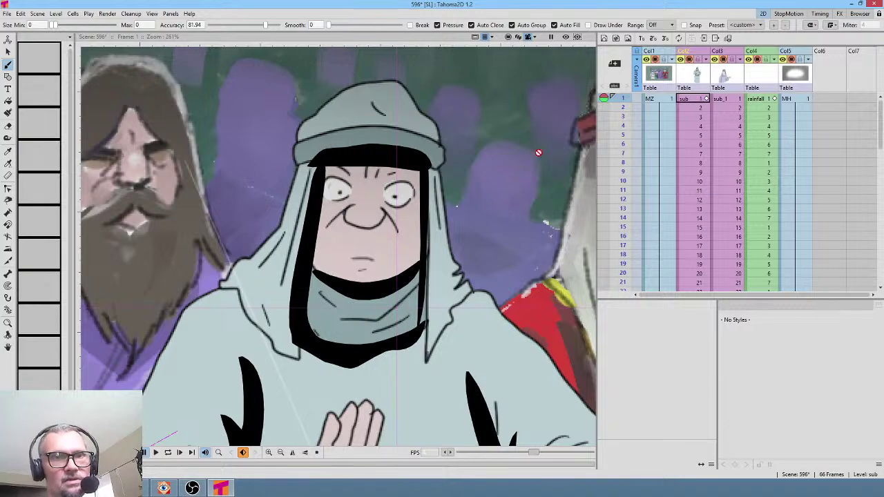
scroll(383, 221, "down", 5)
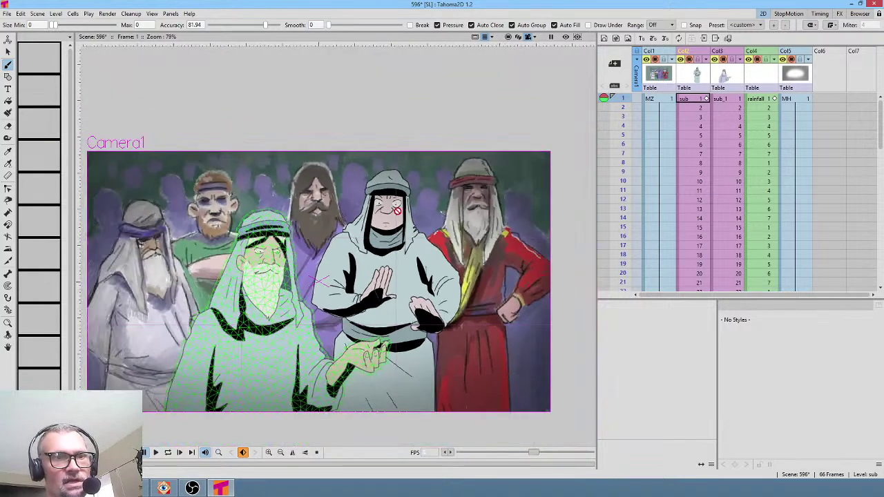
left_click_drag(415, 228, 425, 198)
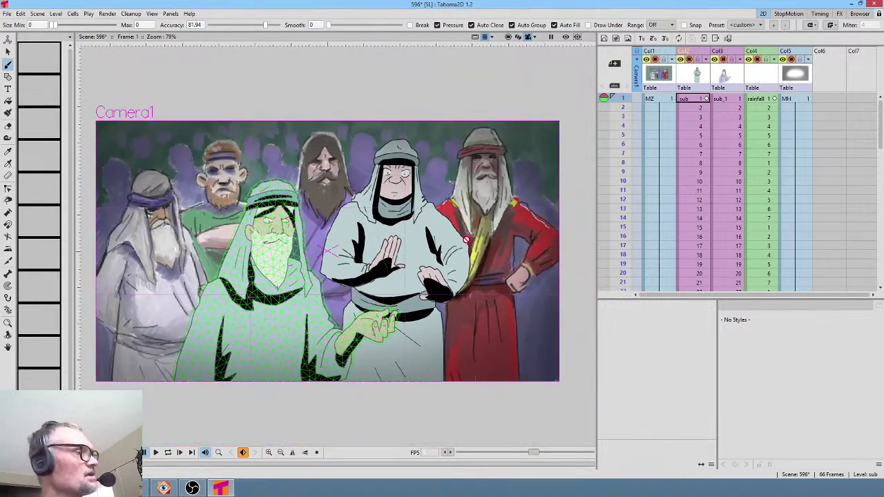
left_click(167, 453)
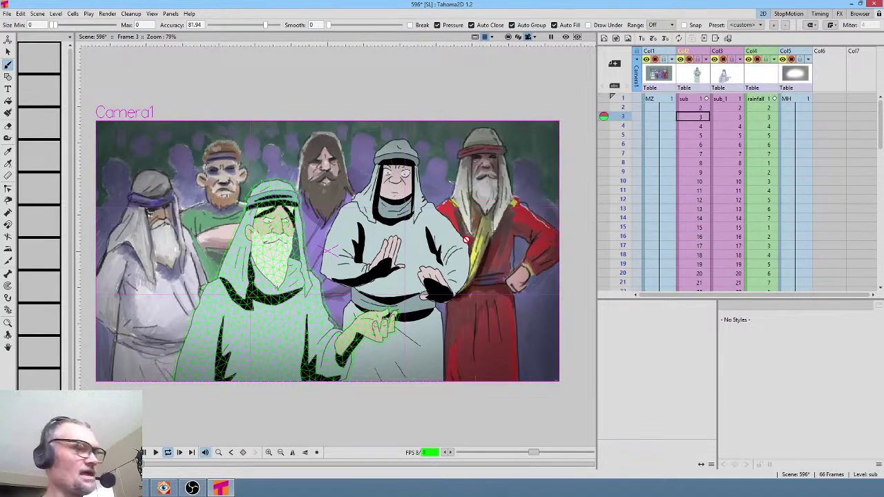
key("l")
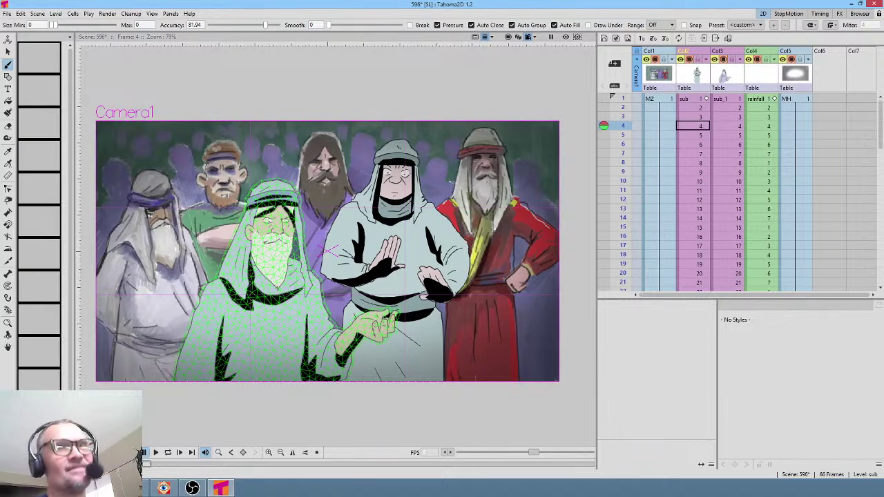
- Save scene 596 and render frames 1 to 66 as JPG images named 596 into the scene's render folder
left_click(658, 72)
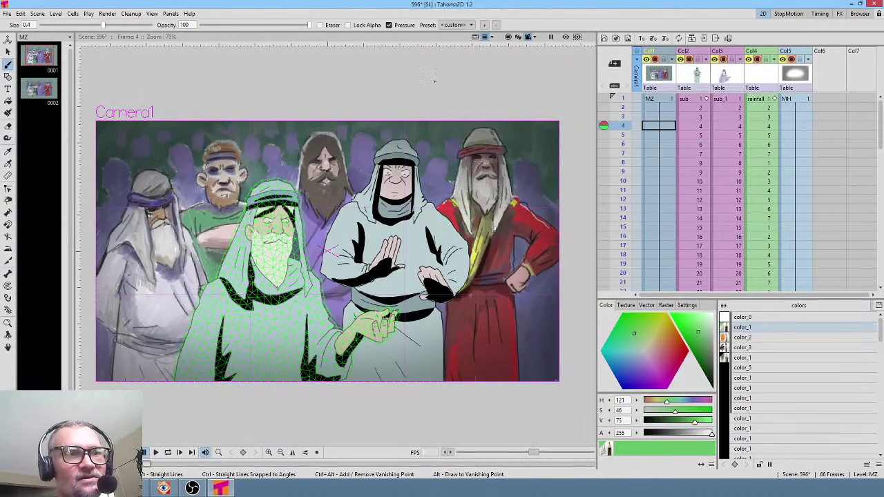
left_click(108, 14)
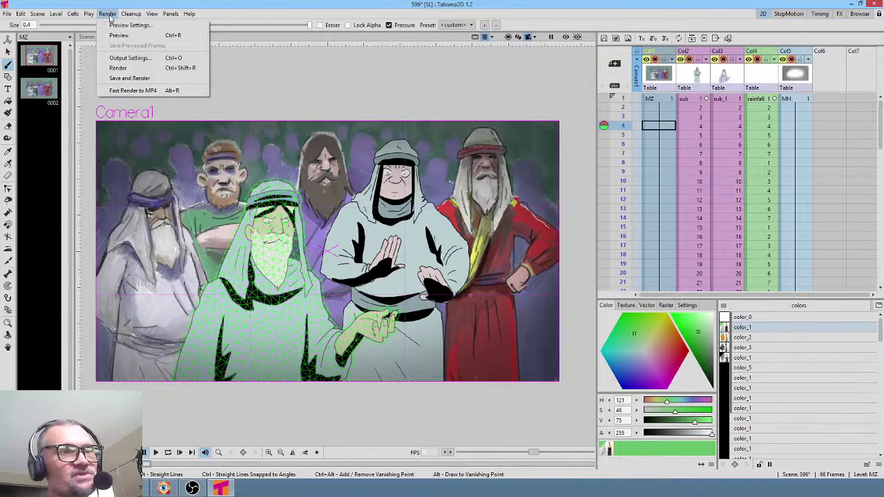
left_click(130, 57)
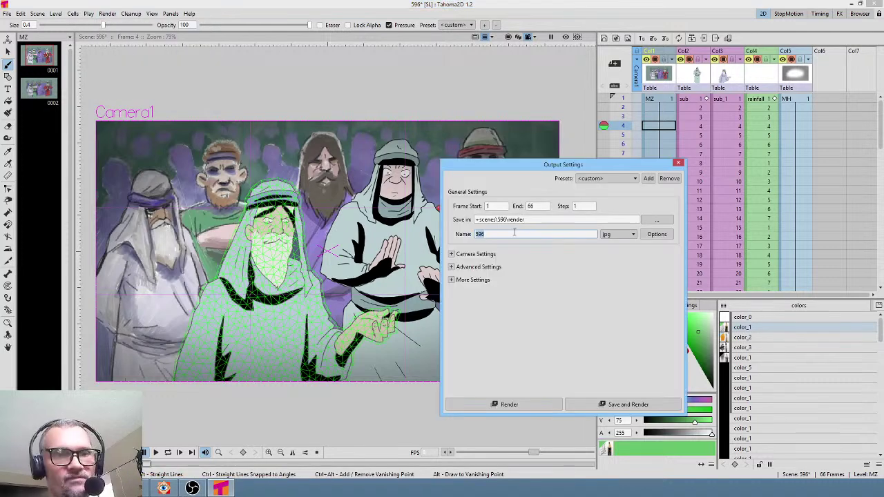
left_click(623, 404)
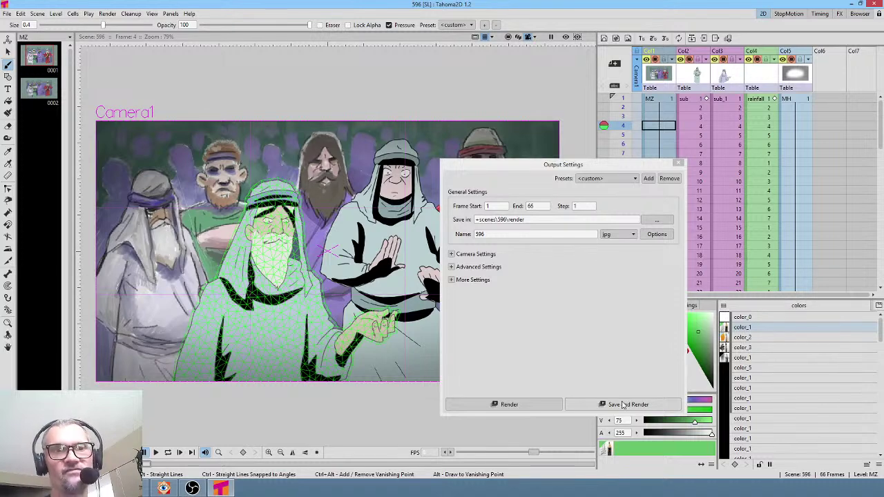
left_click(678, 164)
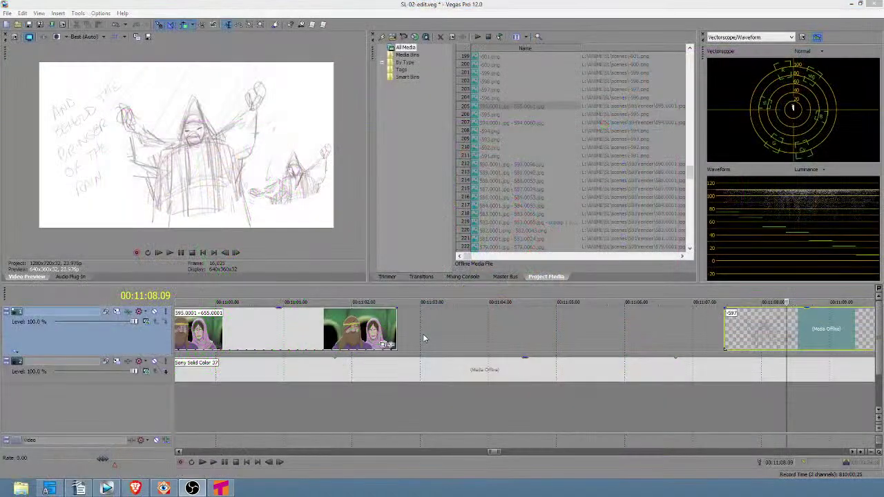
- Switch to Vegas Pro and import the 596.0001.jpg frames from scenes\596\render as an image sequence
left_click(395, 331)
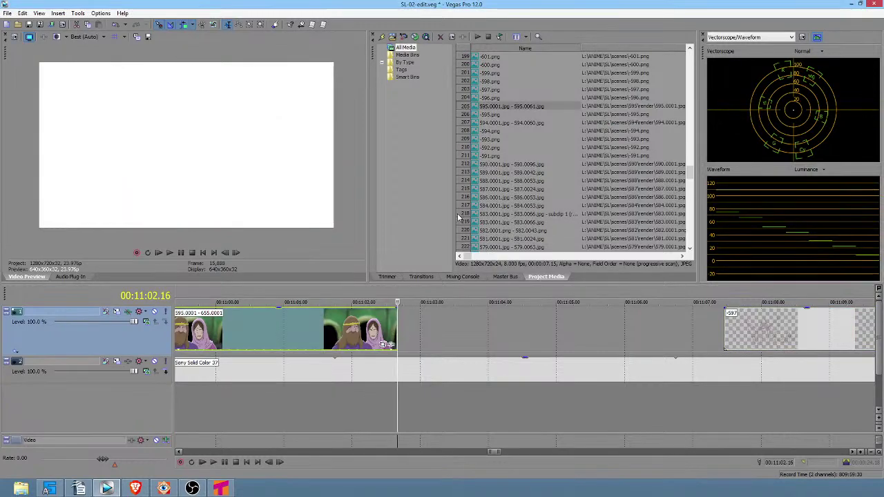
left_click(385, 37)
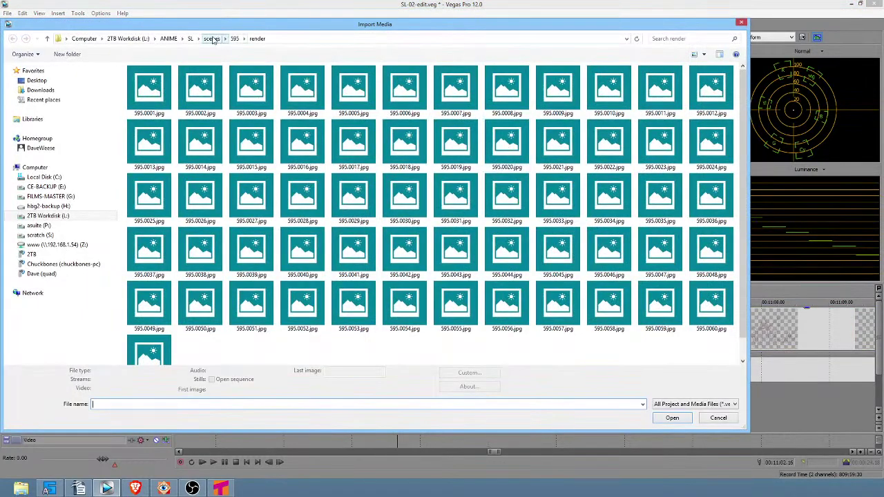
left_click(214, 39)
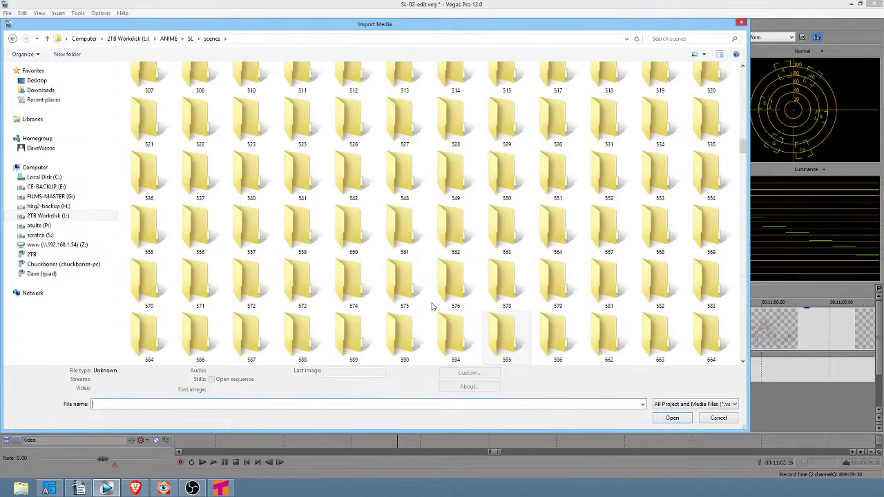
double_click(558, 344)
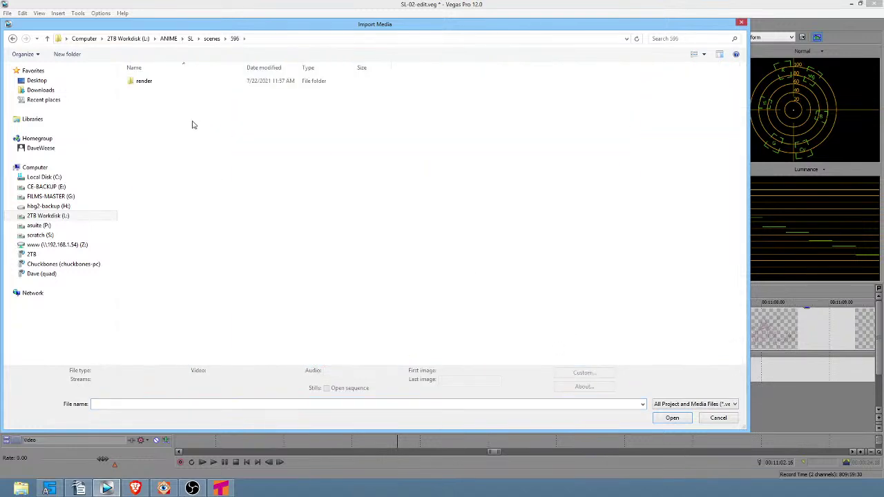
double_click(137, 87)
left_click(141, 88)
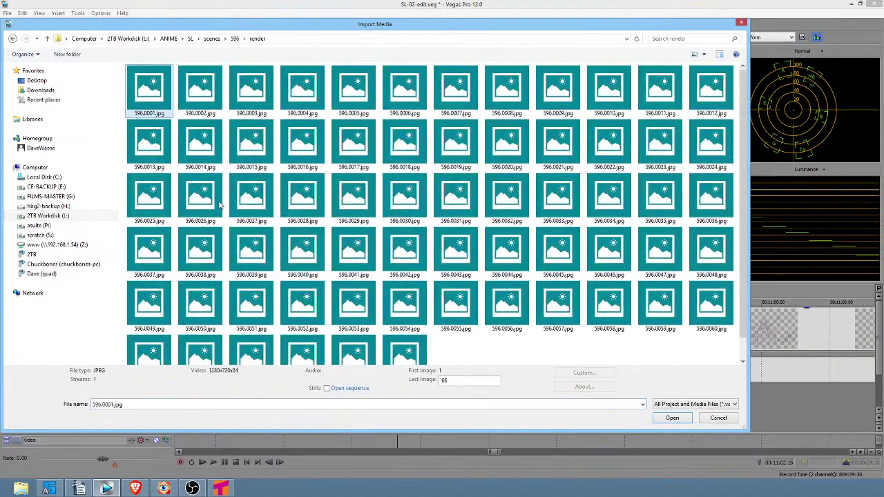
left_click(351, 388)
left_click(672, 418)
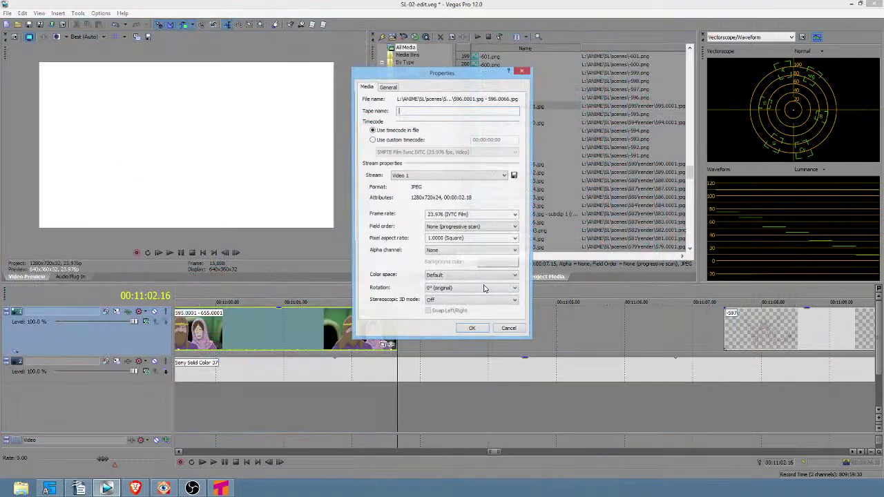
- Set the imported sequence's frame rate to 8 fps and place it on the video track directly after the 595 clip
left_click(482, 214)
type("24")
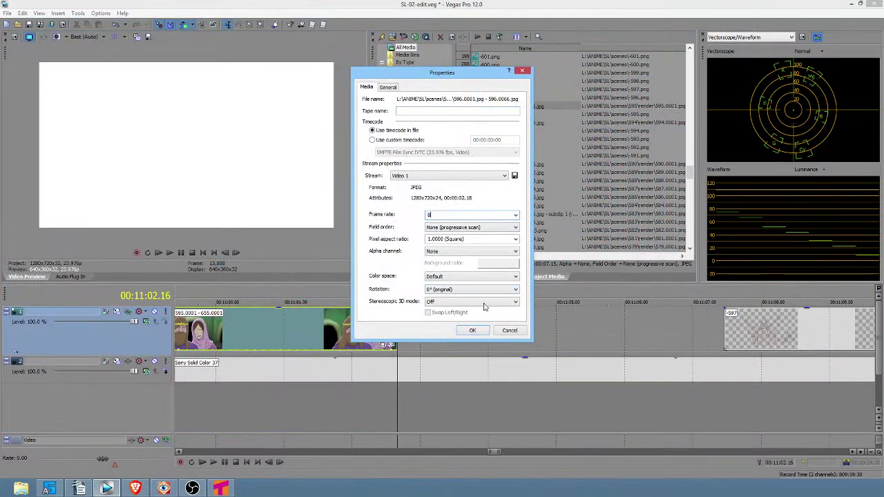
left_click(473, 330)
left_click_drag(530, 102, 409, 327)
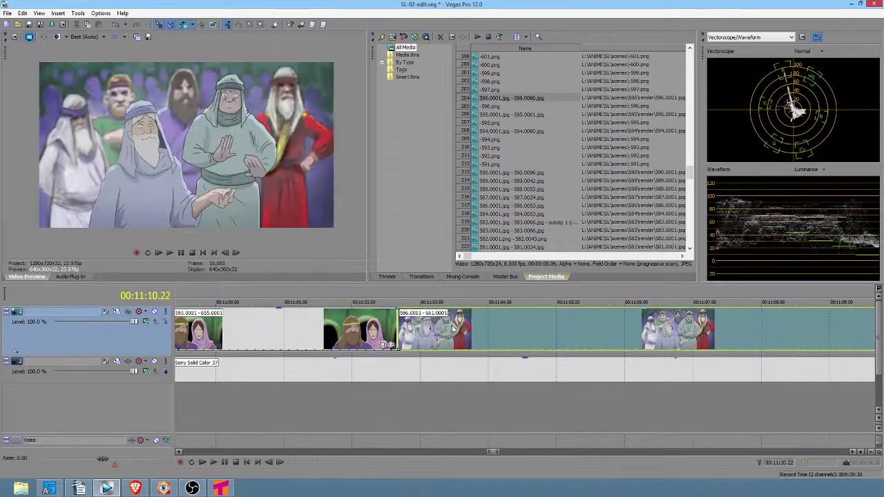
- Disable resampling for the 596 clip on the timeline
right_click(452, 329)
left_click(477, 329)
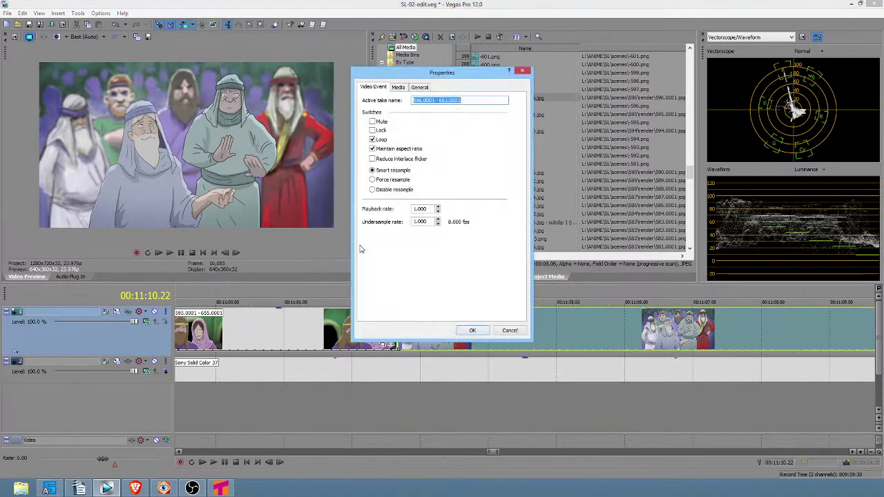
left_click(373, 190)
left_click(473, 330)
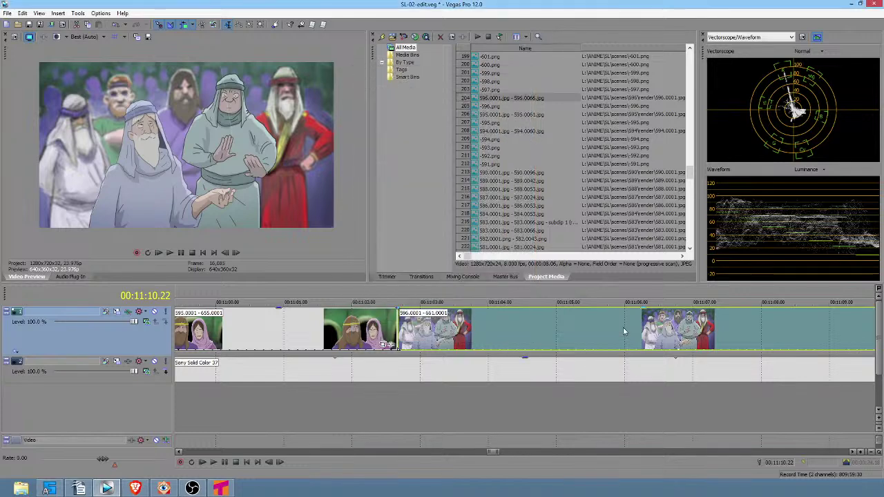
- Move the -597 clip and the clips following it up against the end of the 596 clip
left_click(624, 332)
scroll(626, 330, "down", 3)
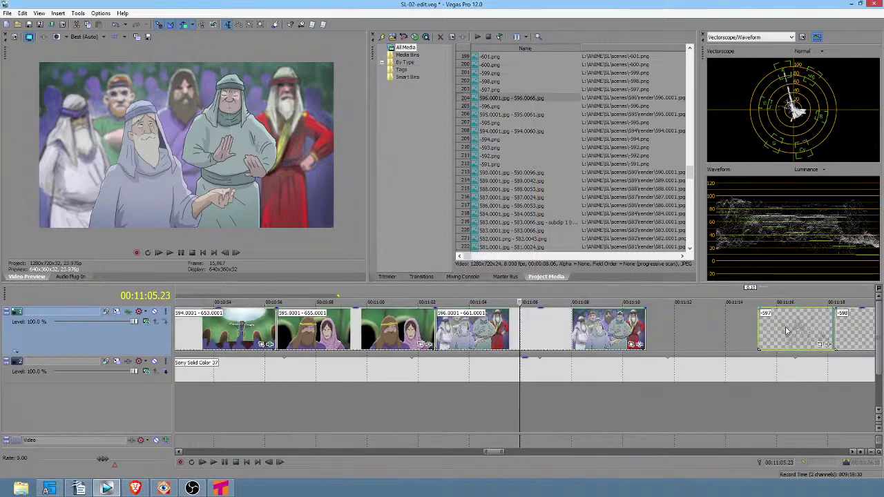
left_click_drag(786, 332, 672, 331)
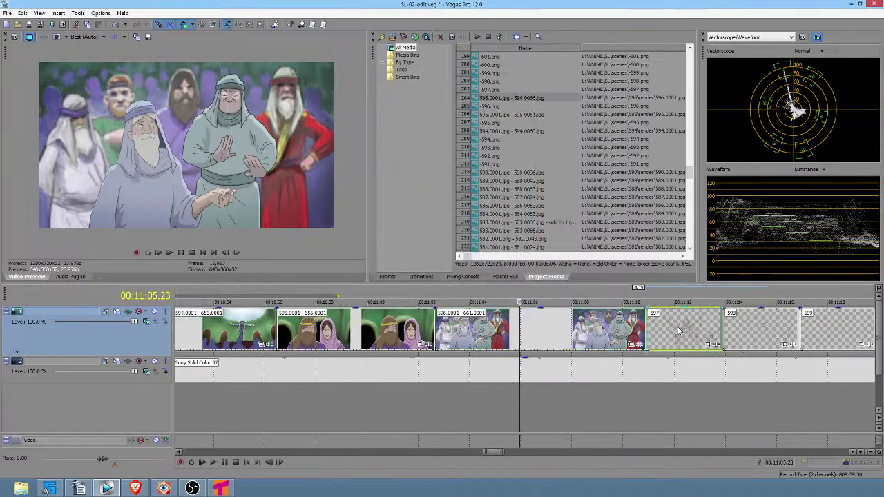
left_click(269, 399)
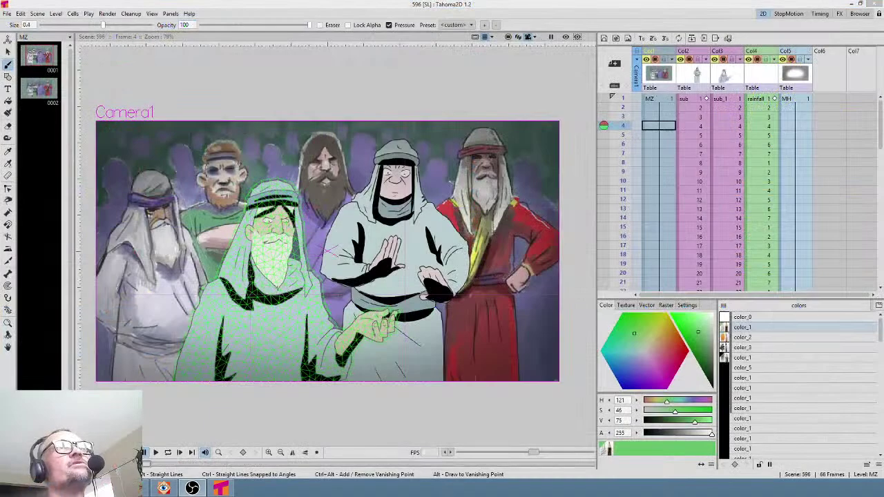
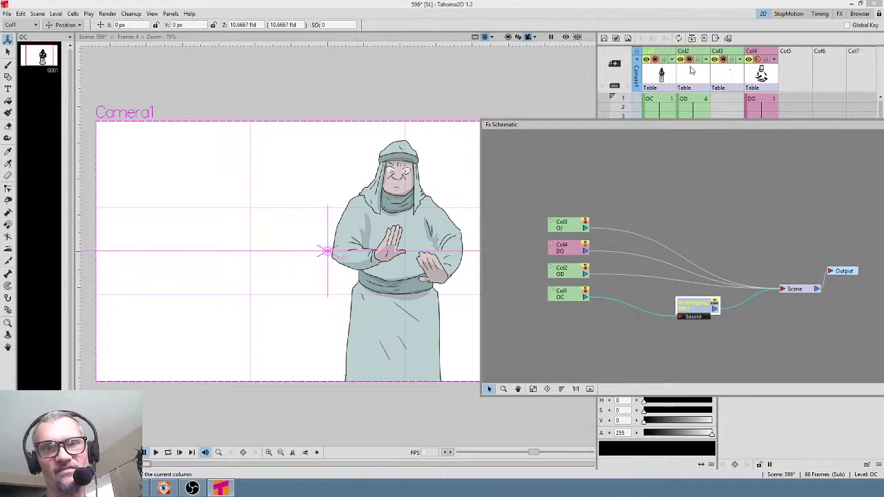
- In Tahoma2D's Fx Schematic, move the OJ node below OC and insert an Over effect on its link to the scene
left_click_drag(735, 126, 693, 97)
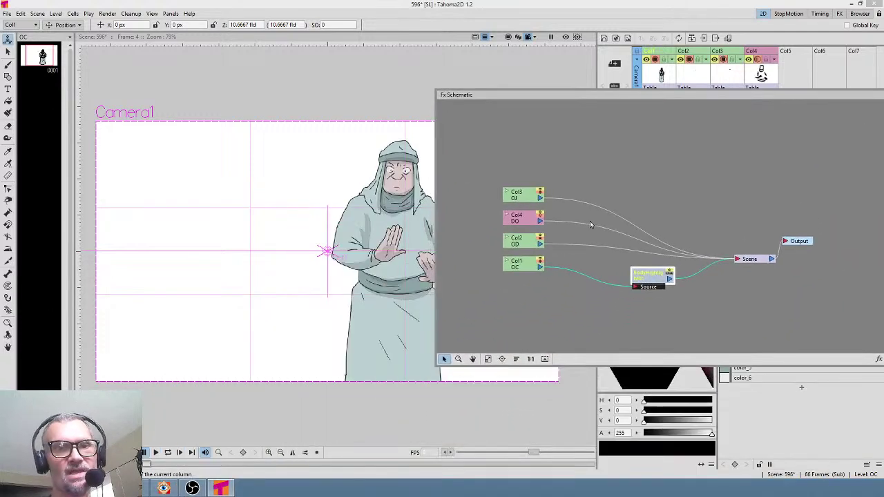
left_click_drag(545, 199, 537, 280)
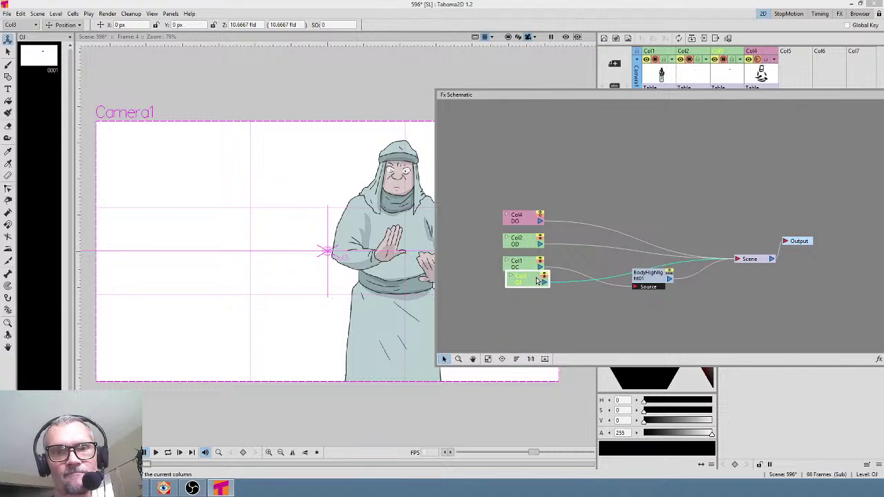
right_click(577, 284)
mouse_move(589, 289)
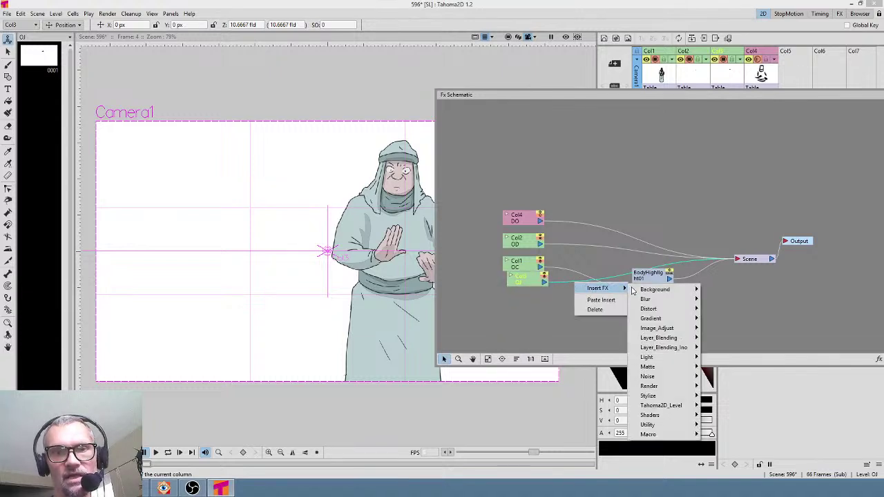
mouse_move(662, 339)
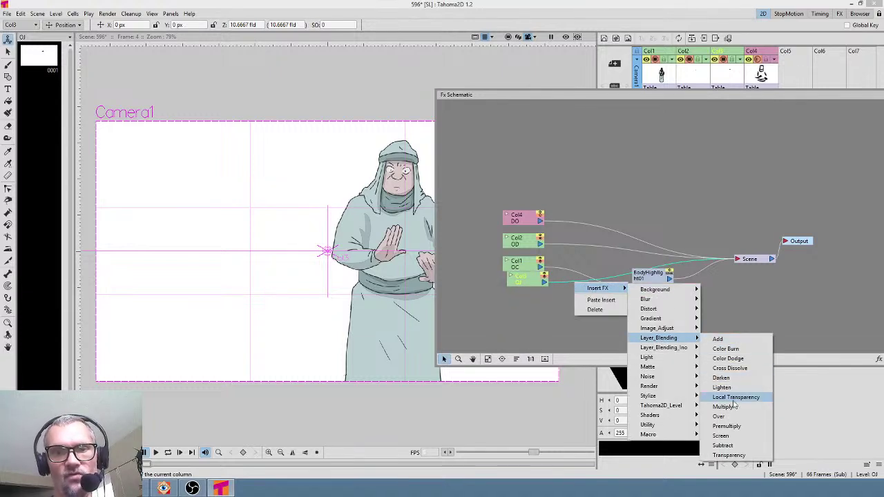
left_click(720, 416)
- Connect the OC node to the Over effect's Source2 and route the Over output into the BodyHighlight effect
left_click_drag(535, 271, 527, 312)
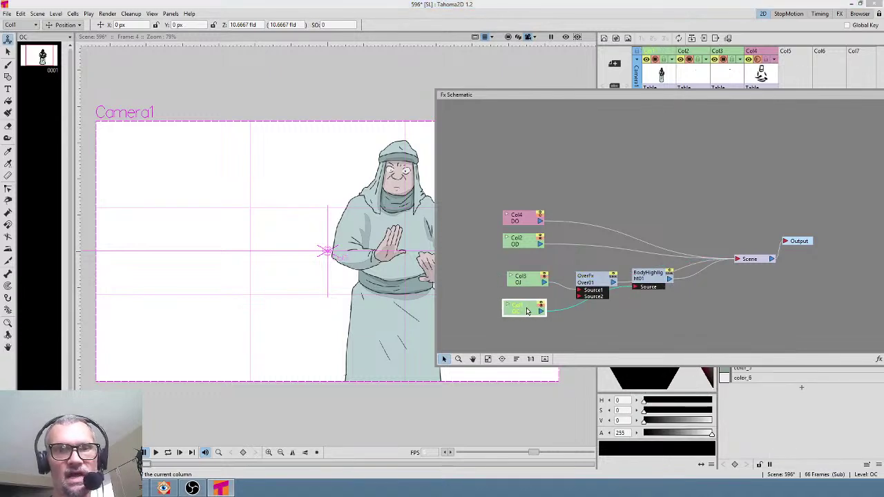
left_click_drag(542, 312, 579, 297)
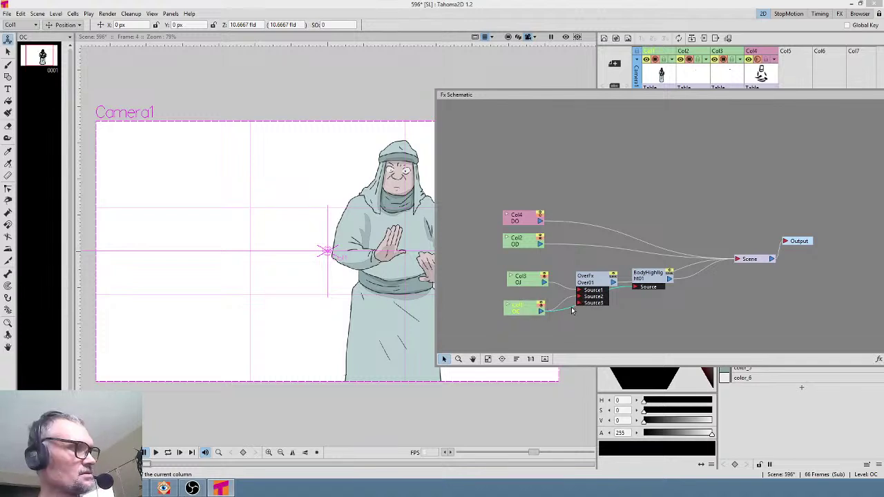
left_click(587, 281)
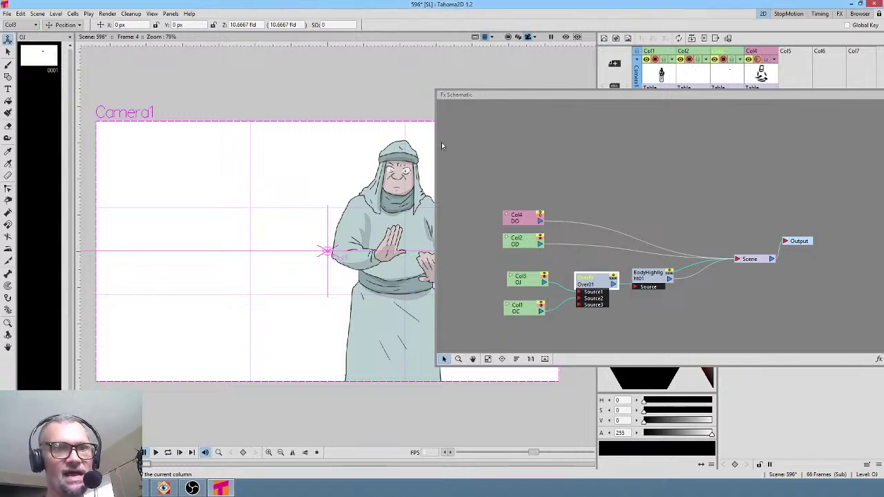
- Turn on the viewer preview, close the Fx Schematic and check the closed-eyes blink at frame 27
left_click(566, 37)
left_click_drag(741, 102, 529, 111)
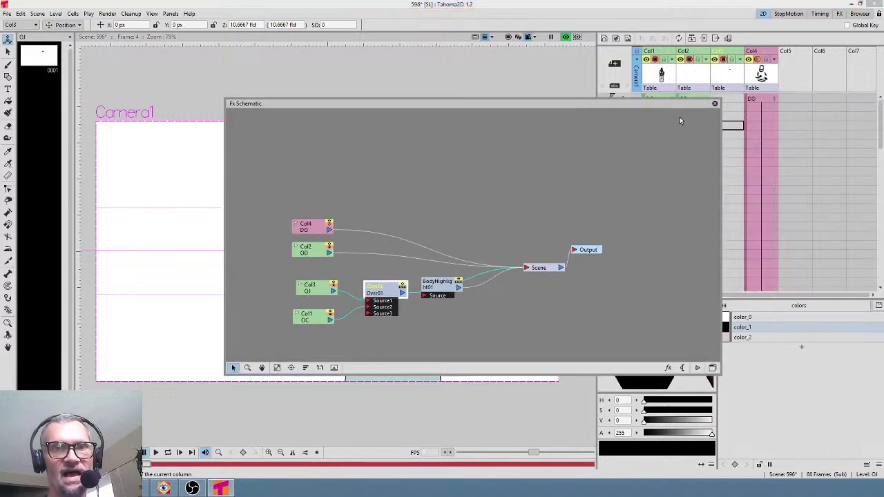
left_click(716, 104)
left_click(732, 228)
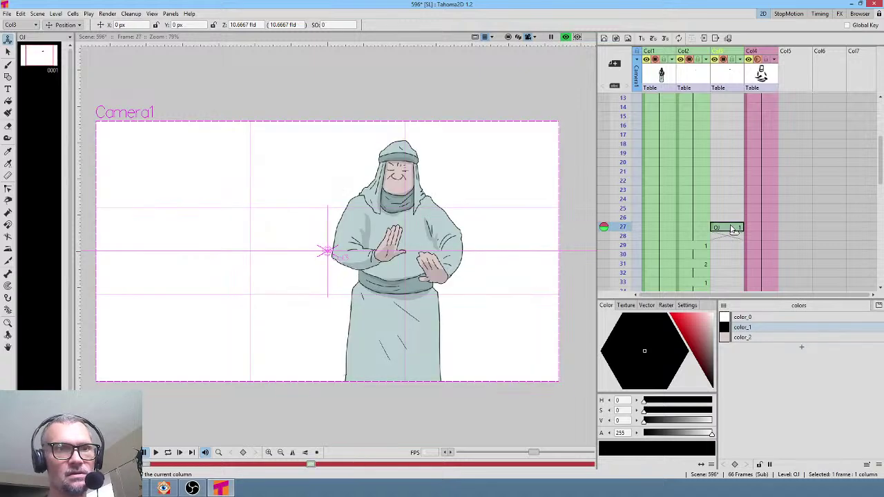
scroll(430, 170, "up", 2)
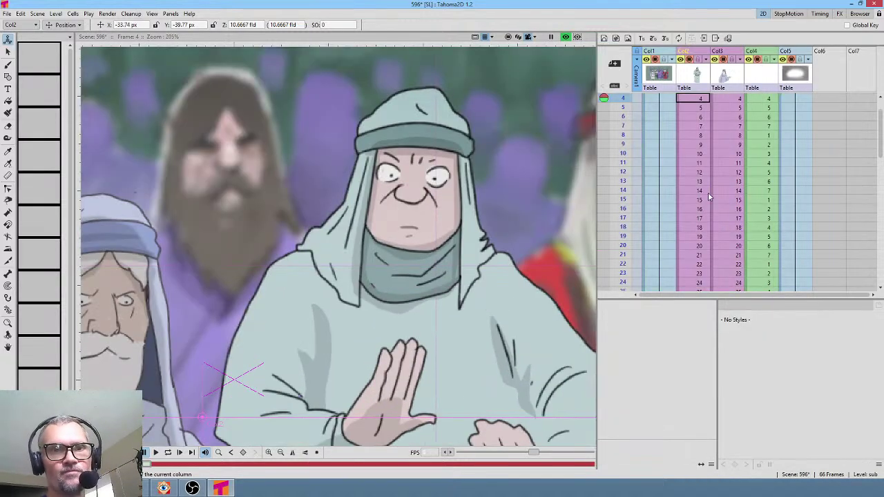
- Check the teal-robed man's expression in the previewed scene at frames 37 and 43
scroll(705, 181, "down", 8)
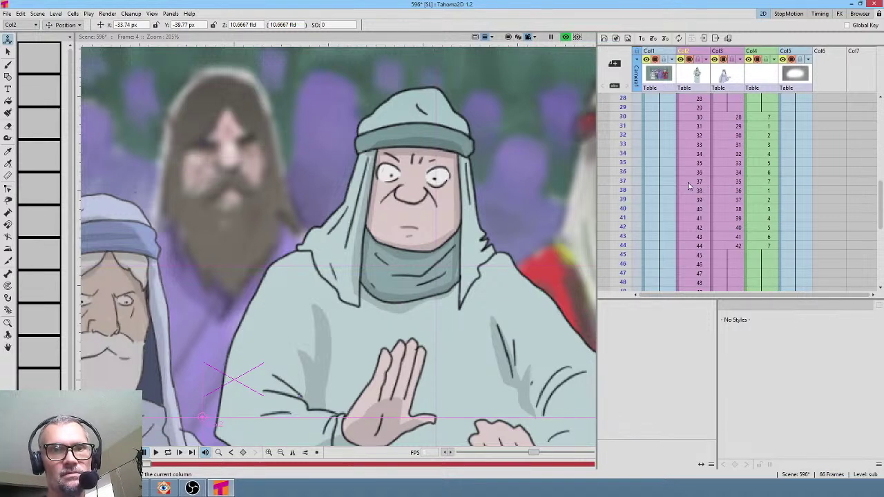
left_click(690, 183)
scroll(687, 169, "down", 4)
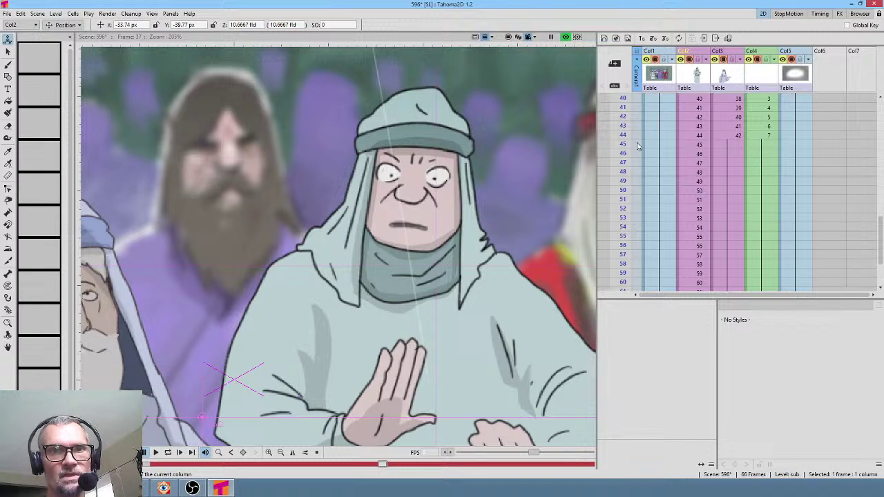
left_click(696, 162)
left_click(620, 126)
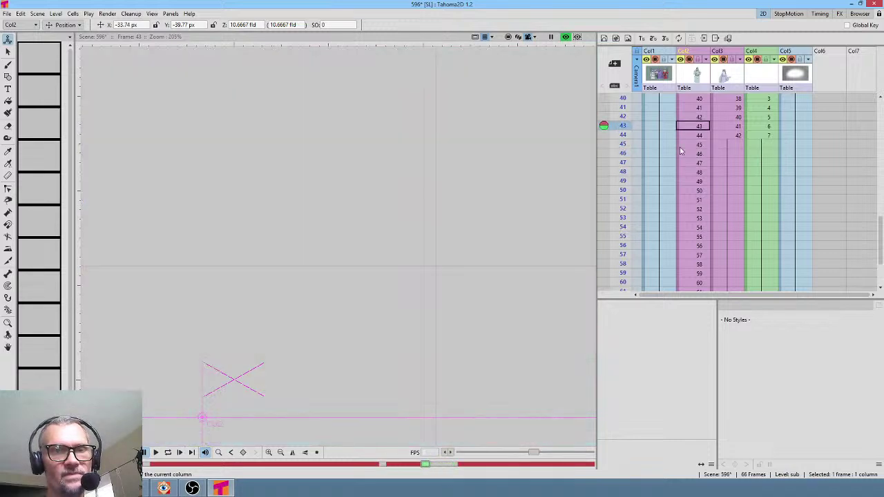
scroll(691, 172, "up", 13)
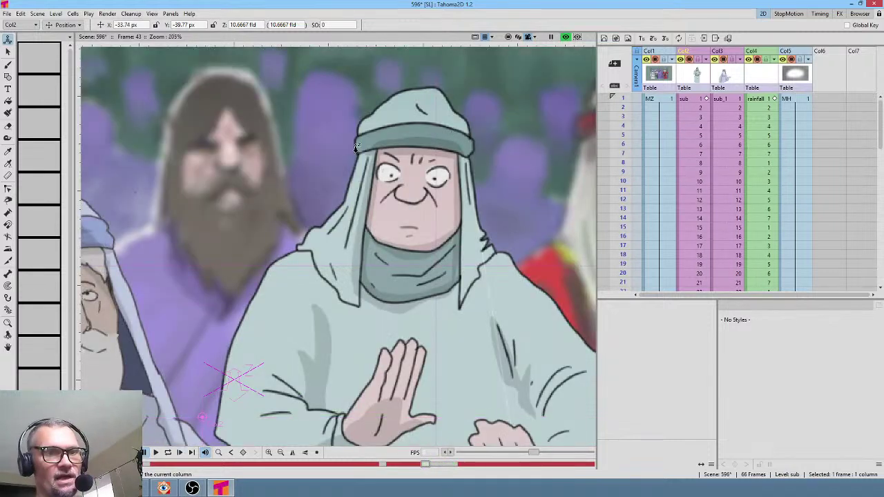
key("ctrl+r")
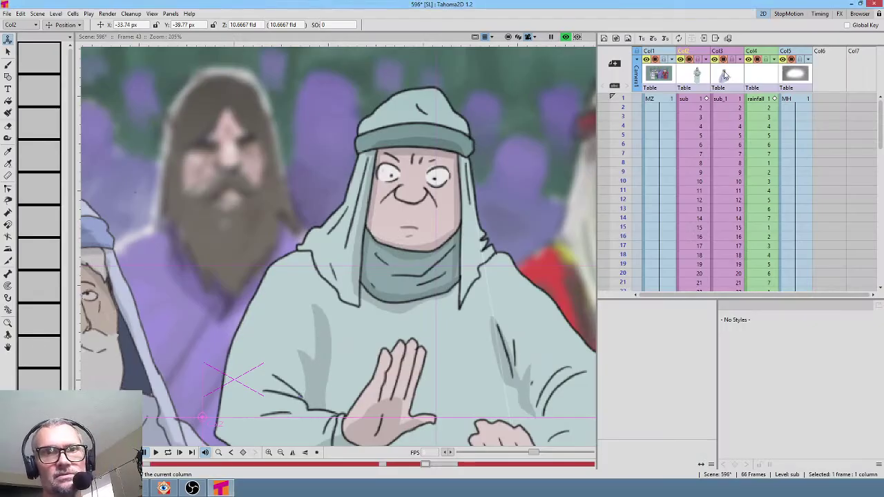
- In the teal-robed man's sub-scene Fx Schematic, reposition BodyHighlight, route the Over output through it, close the schematic and return to the main scene
left_click(698, 75)
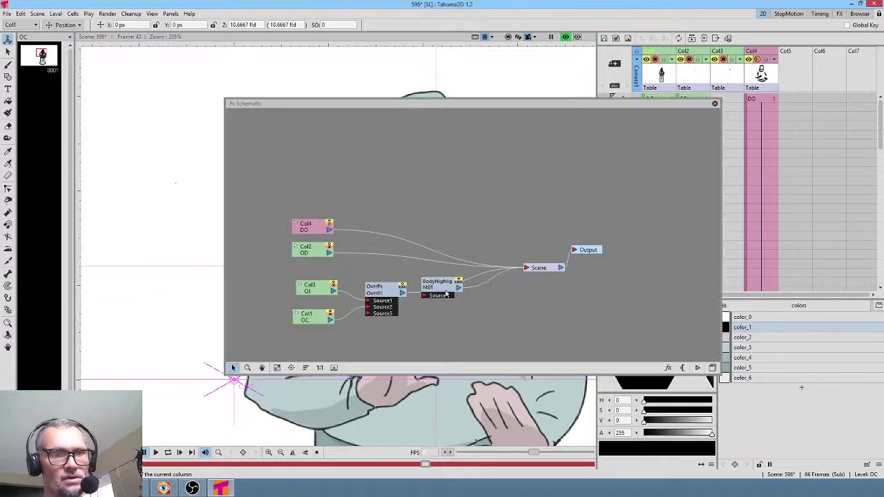
left_click_drag(445, 293, 488, 310)
left_click_drag(402, 293, 468, 290)
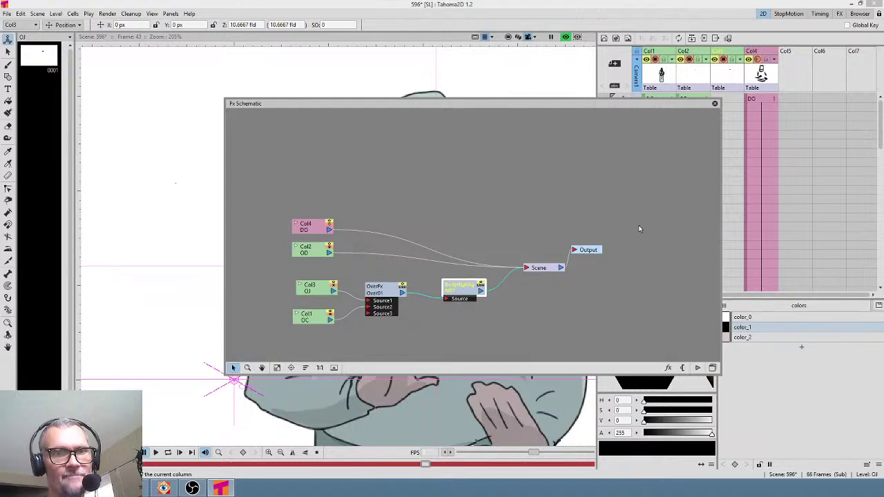
left_click(715, 104)
left_click(667, 77)
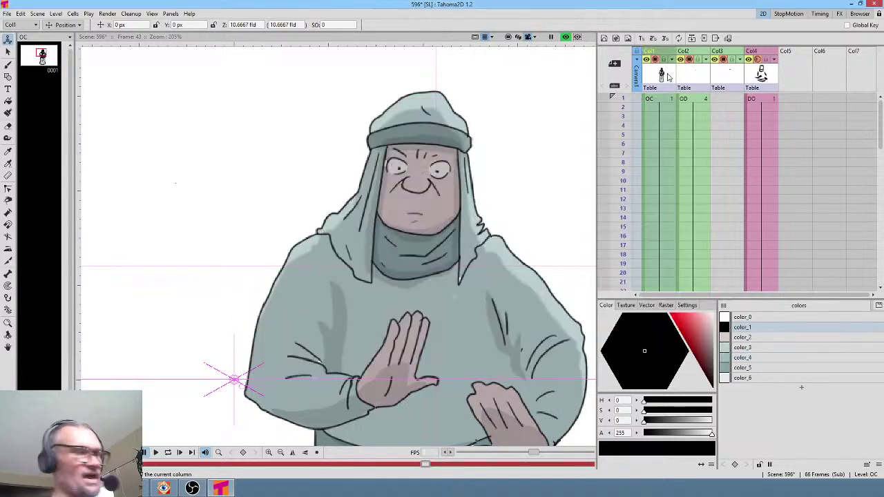
key("alt+Up")
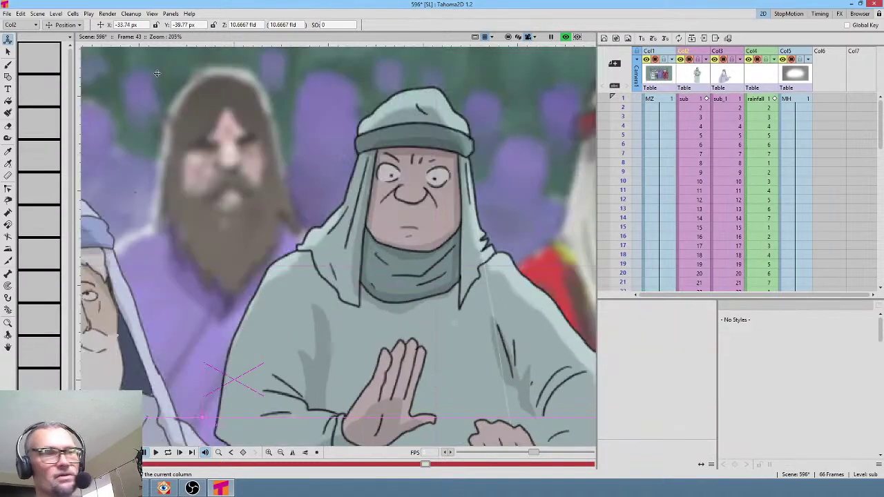
key("ctrl+shift+r")
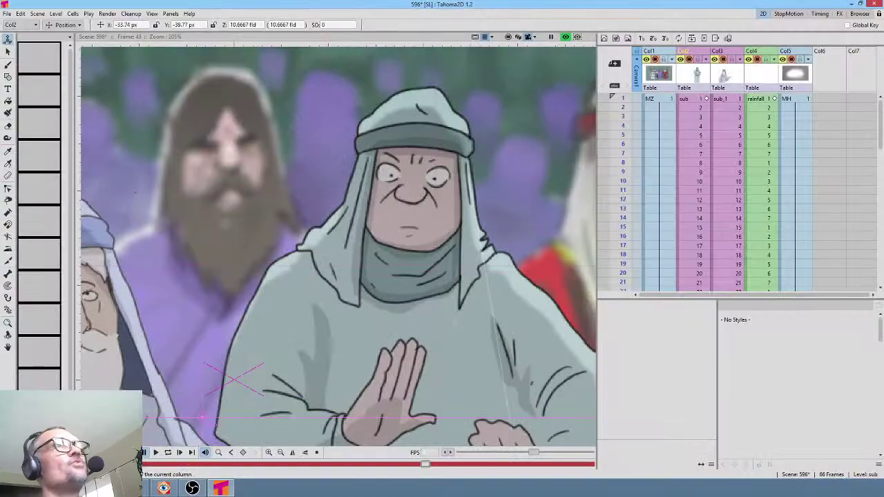
- Lighten the OC level's color_1 outline to dark grey with S 10 and V 29, and return to the main scene
left_click(688, 77)
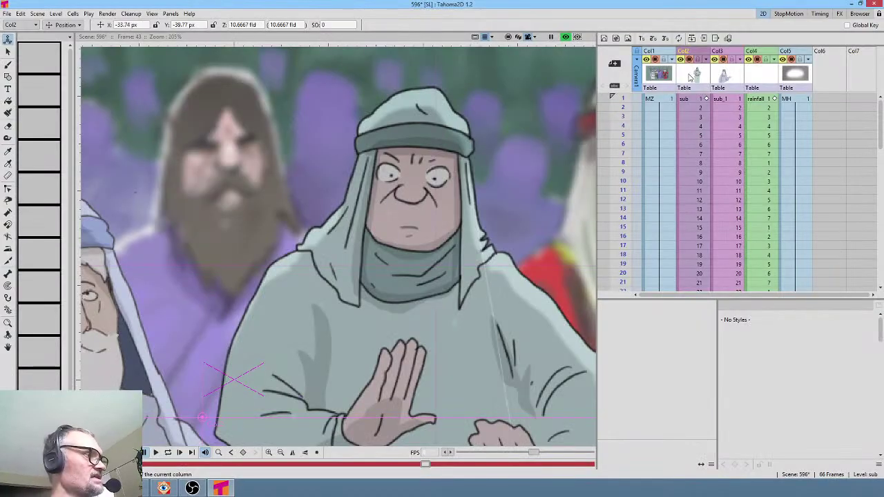
double_click(689, 77)
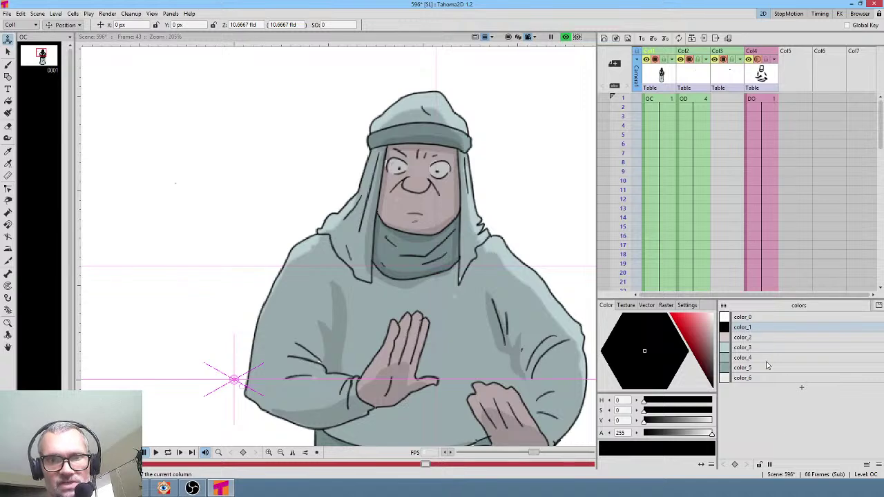
left_click(769, 329)
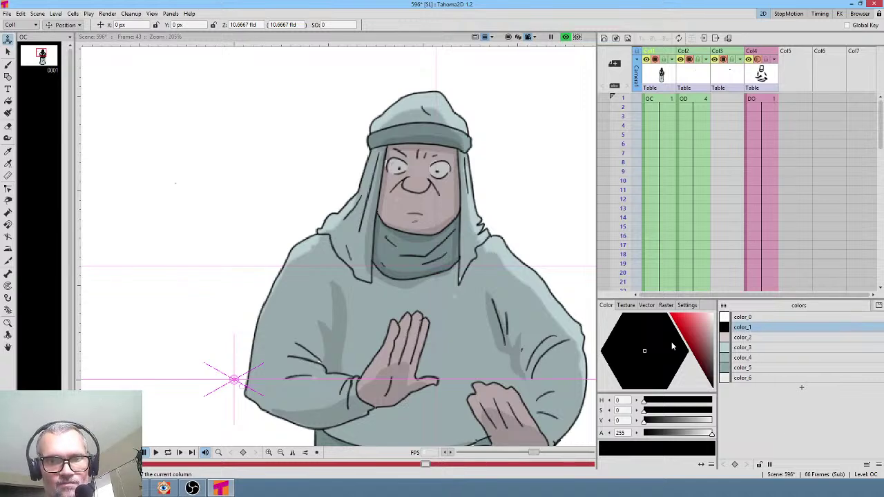
mouse_move(714, 369)
left_mouse_down()
mouse_move(713, 343)
mouse_move(713, 371)
left_mouse_up()
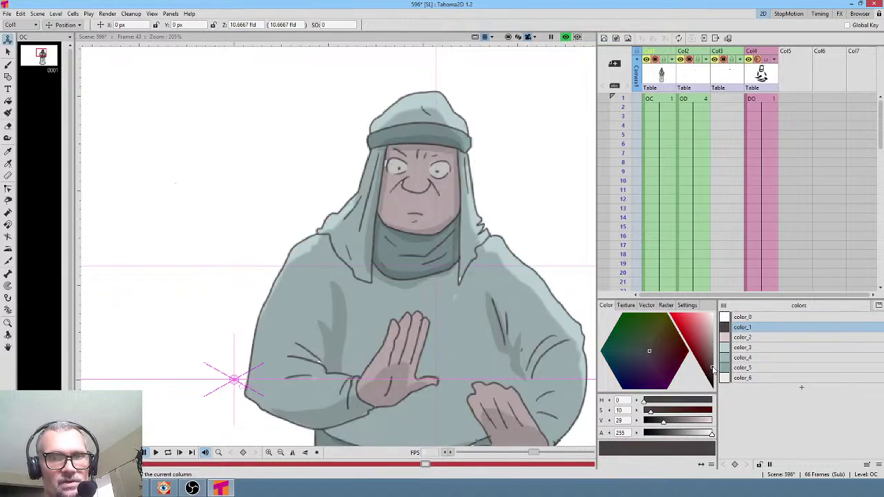
left_click(669, 76)
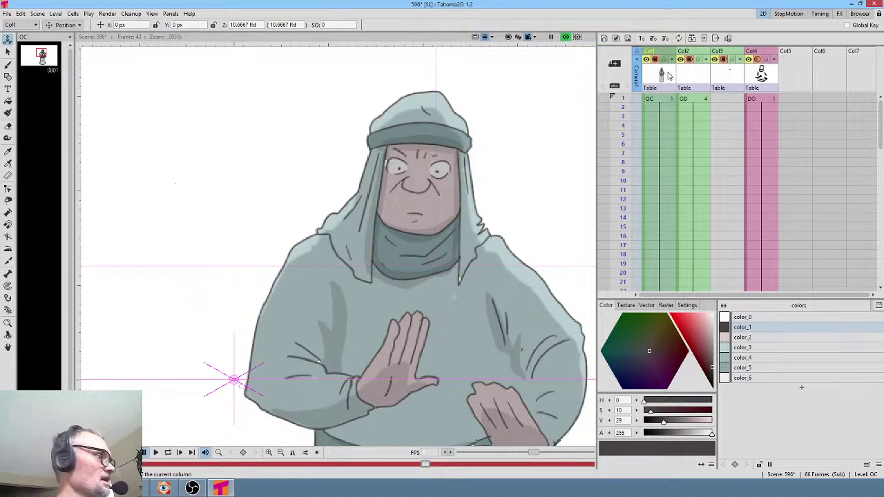
key("alt+c")
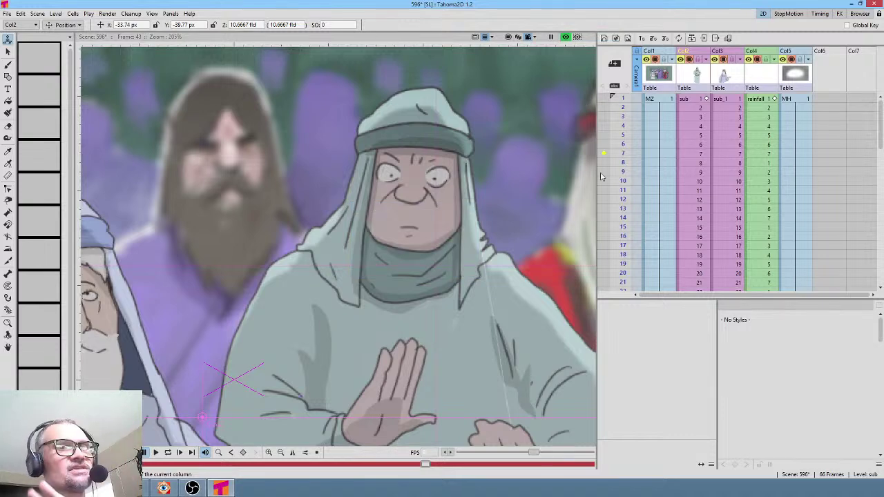
- Review the full camera view, and open drawing 0001 of the MZ background level to examine the painted figures
scroll(400, 278, "down", 3)
scroll(400, 277, "down", 1)
left_click_drag(403, 360, 419, 269)
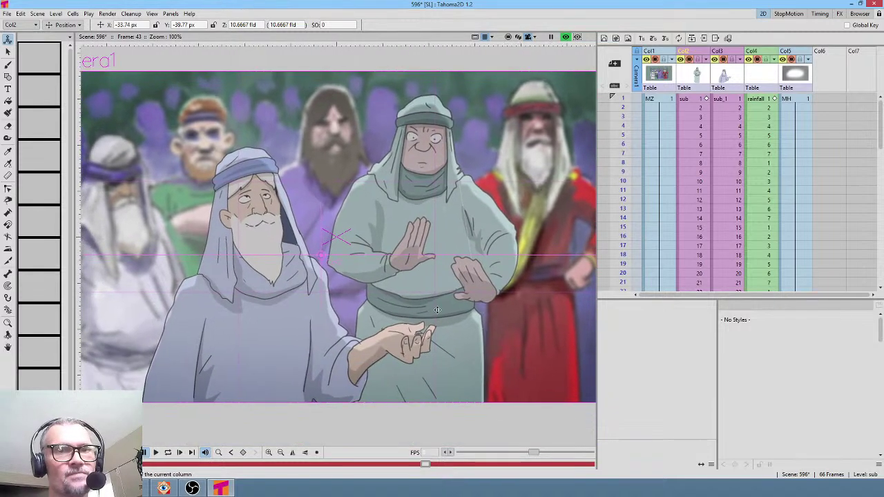
left_click(661, 78)
scroll(328, 130, "down", 2)
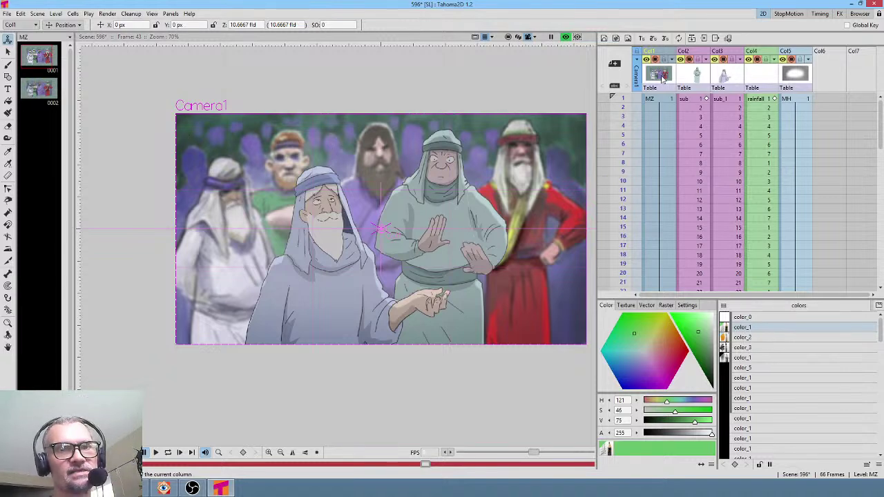
left_click(49, 60)
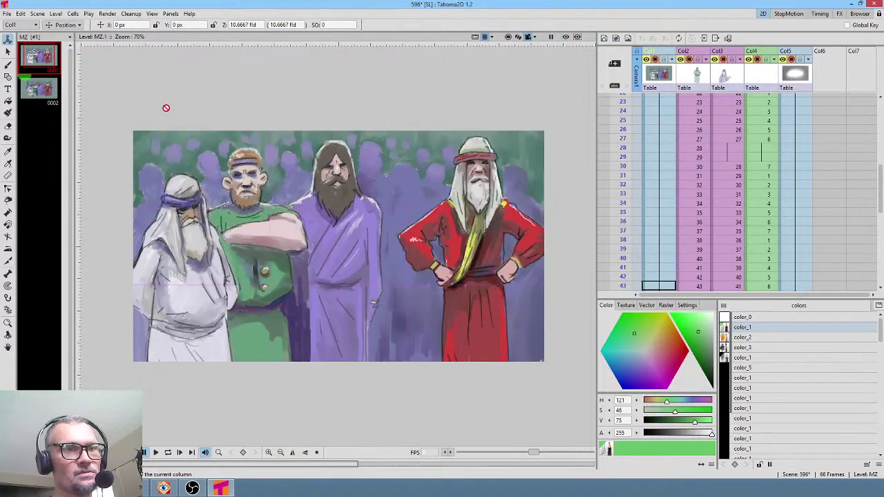
scroll(469, 219, "up", 3)
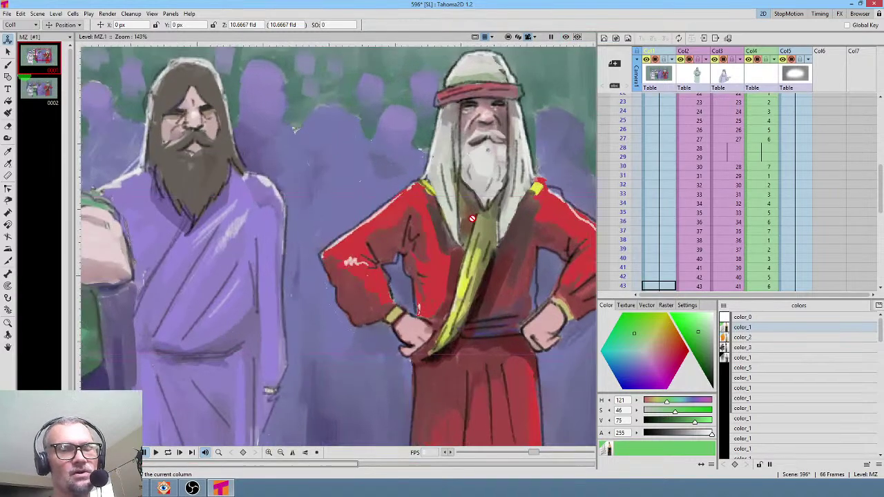
scroll(472, 219, "down", 5)
scroll(470, 217, "down", 2)
scroll(463, 214, "up", 3)
scroll(456, 211, "down", 3)
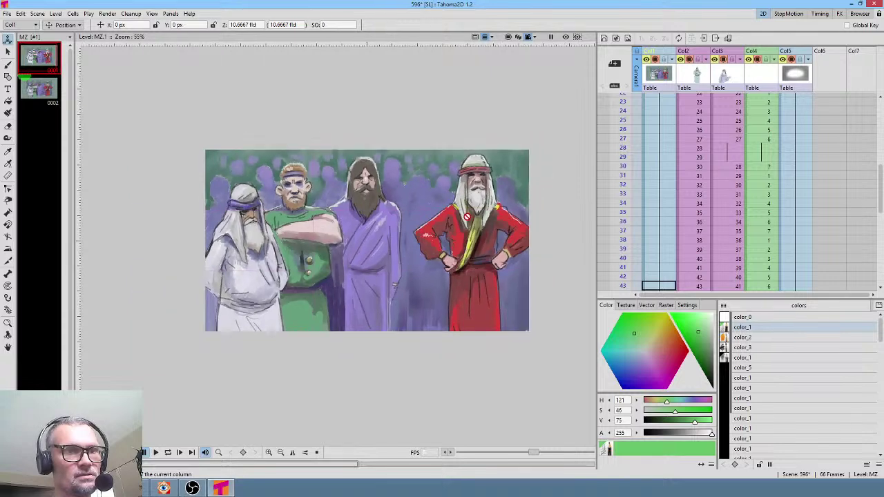
scroll(476, 208, "up", 3)
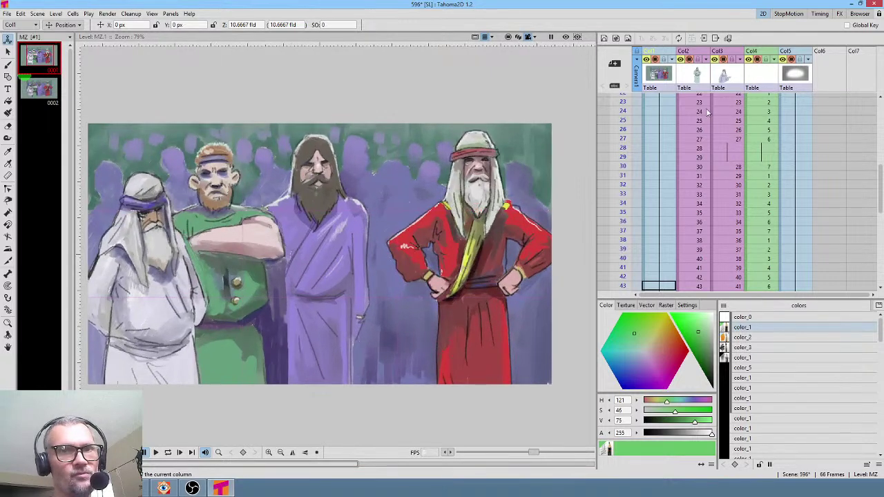
- Return to the scene at frame 1 of Col2 and view the whole camera frame without the rendered preview
left_click(697, 78)
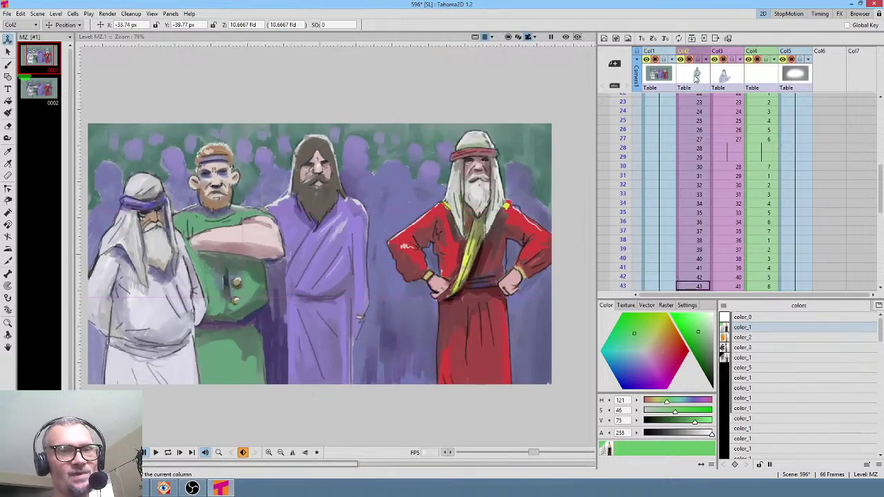
scroll(697, 109, "up", 5)
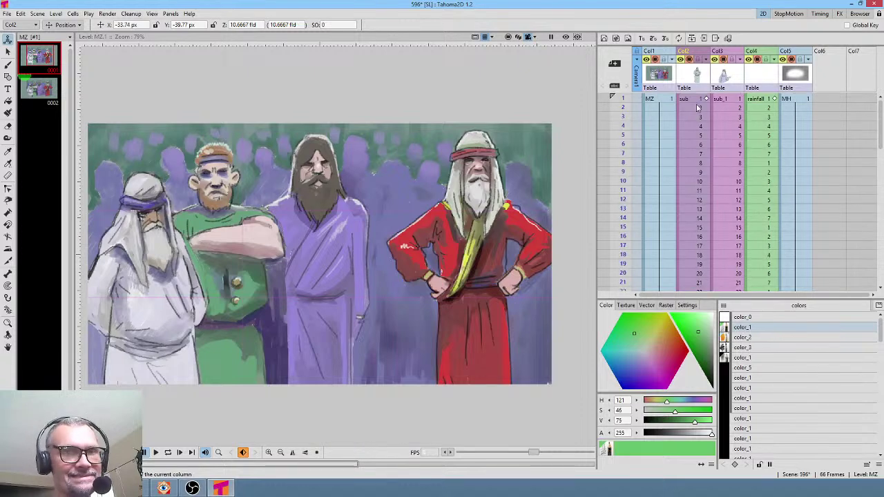
left_click(697, 100)
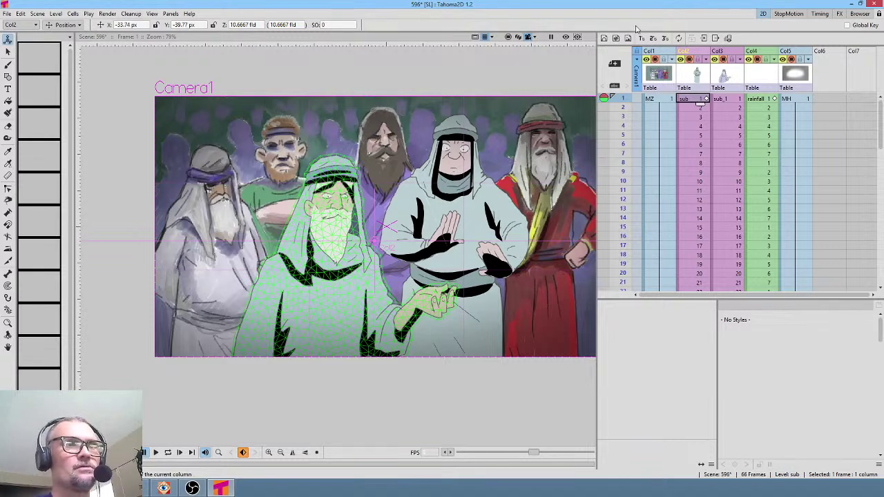
left_click_drag(472, 79, 387, 69)
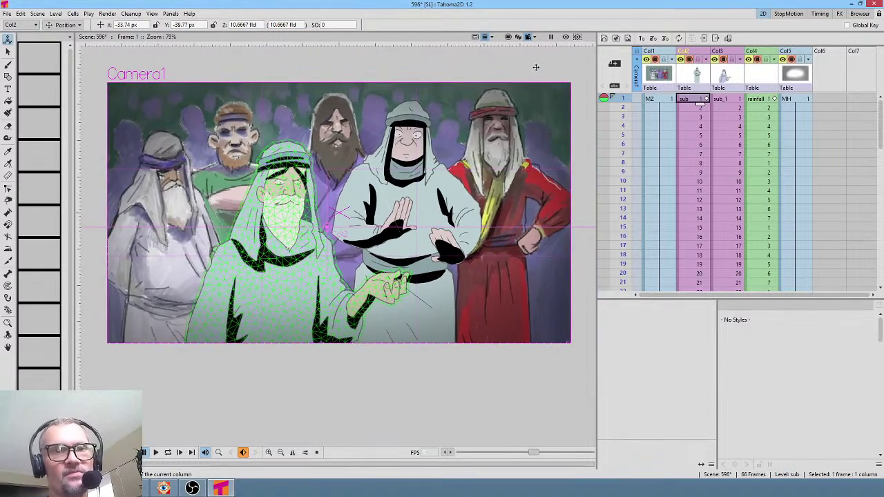